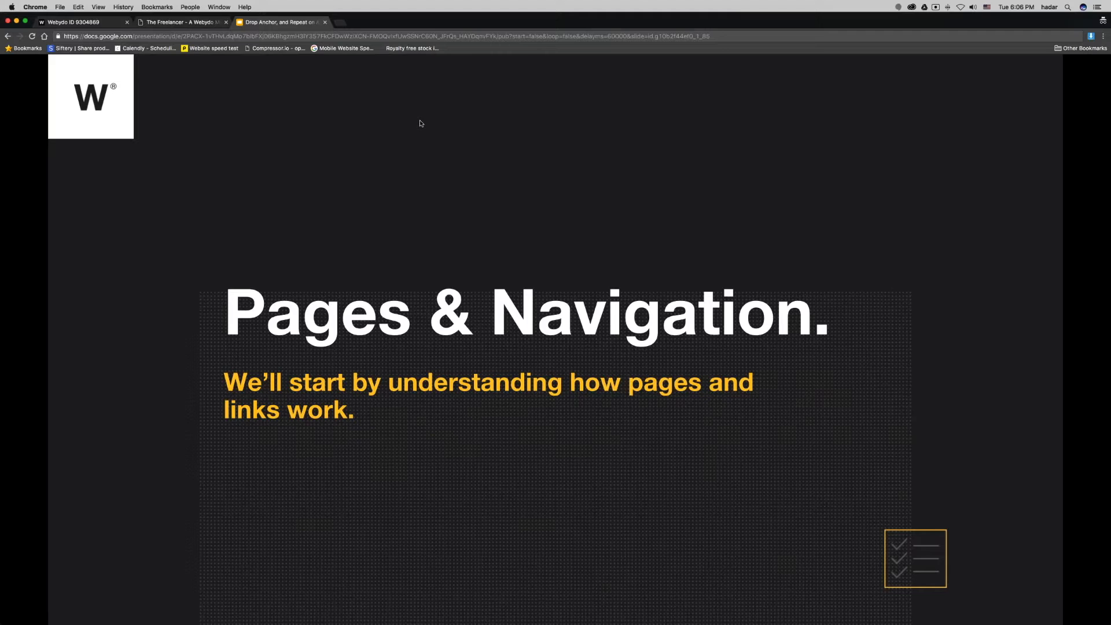
# Switch to the Webydo editor, open the Pages & Navigation window and enlarge it to fit the full page list
pyautogui.press('super+1')
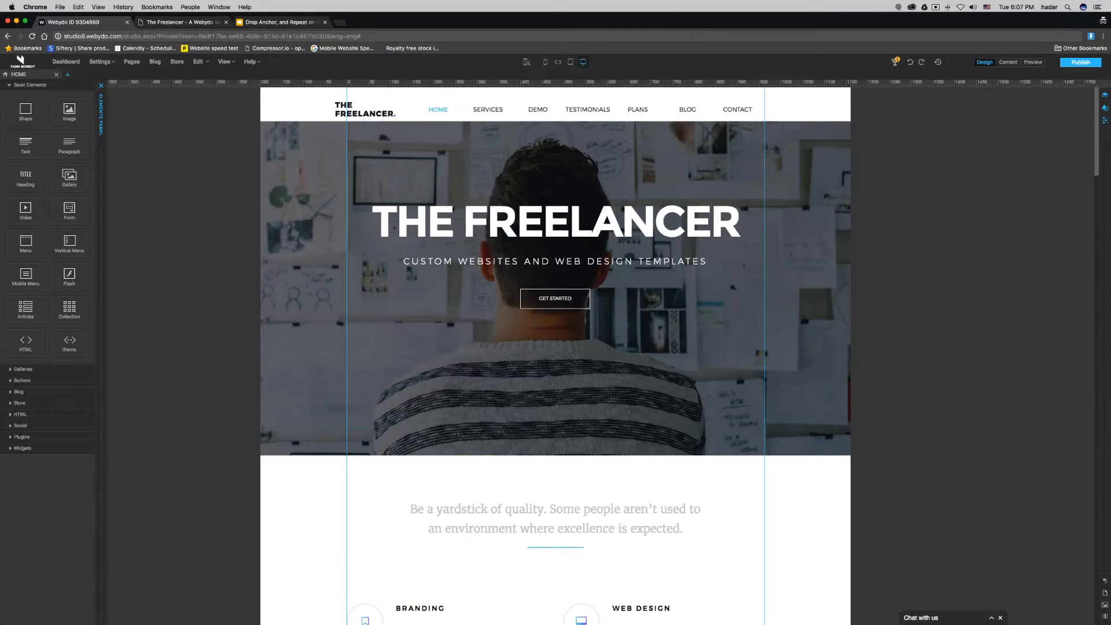
pyautogui.click(347, 206)
pyautogui.click(101, 86)
pyautogui.click(132, 62)
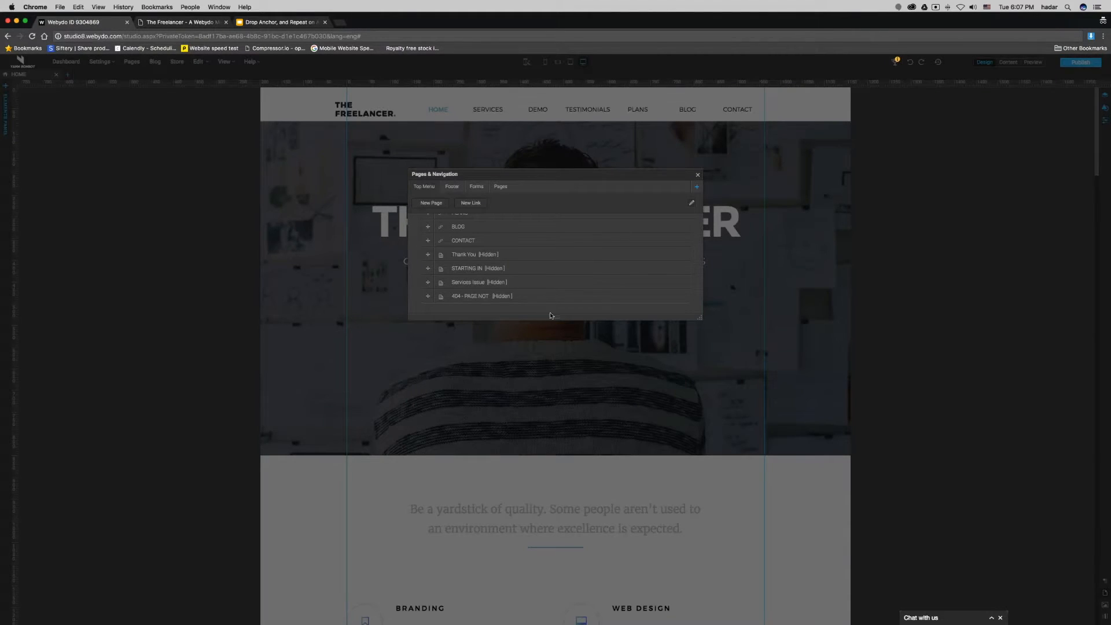
pyautogui.moveTo(549, 316); pyautogui.dragTo(554, 514)
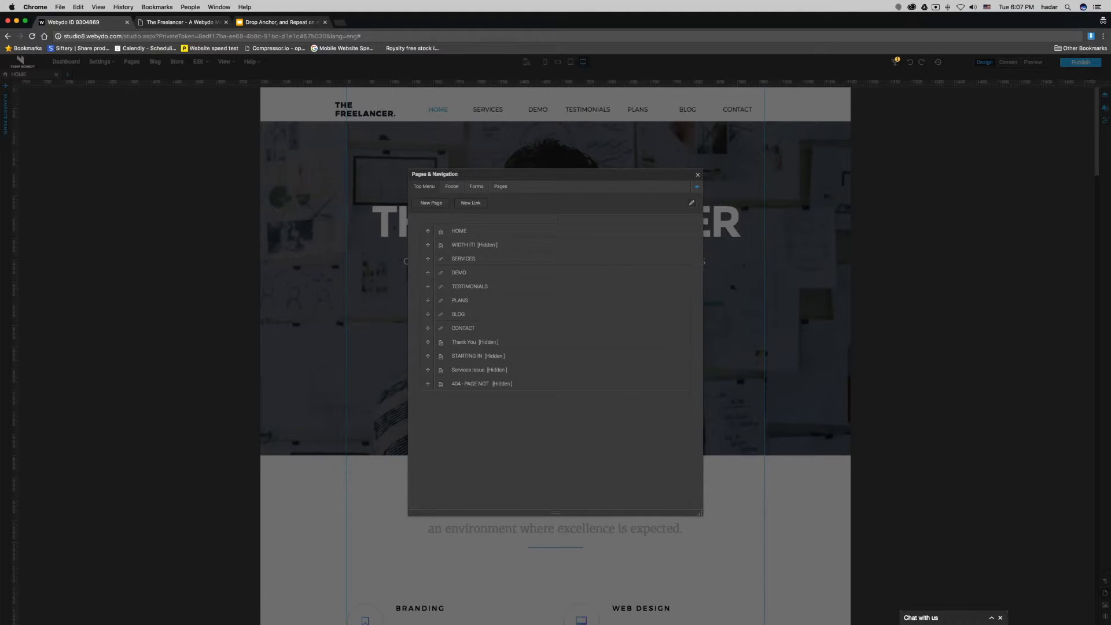
# Switch to the Google Slides presentation and advance it to the first agenda bullet, "Creating a new page"
pyautogui.click(278, 23)
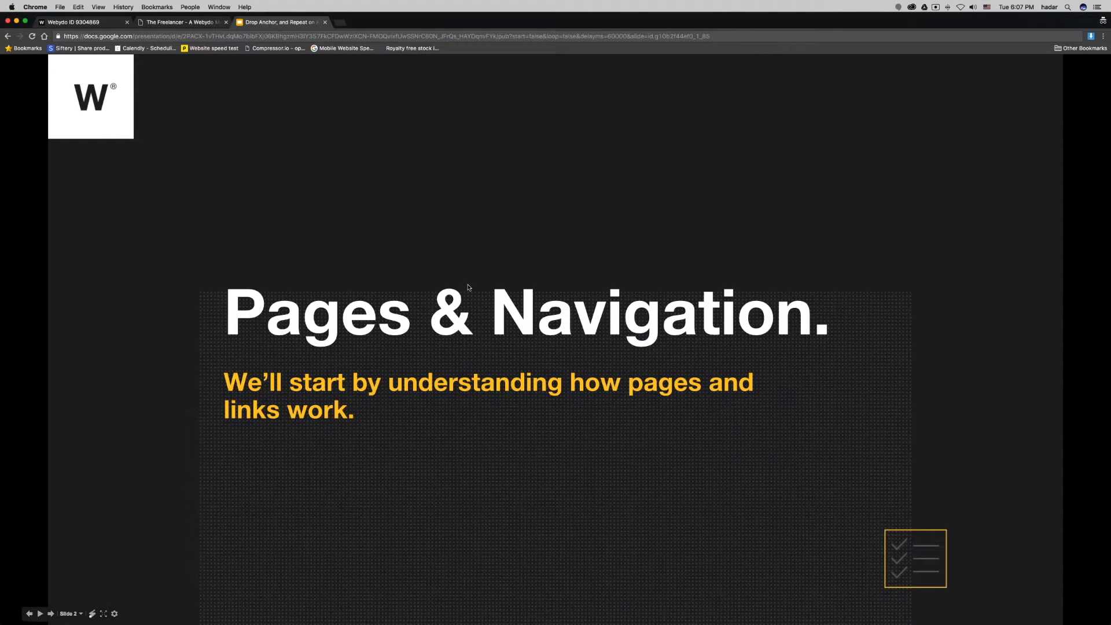
pyautogui.click(469, 287)
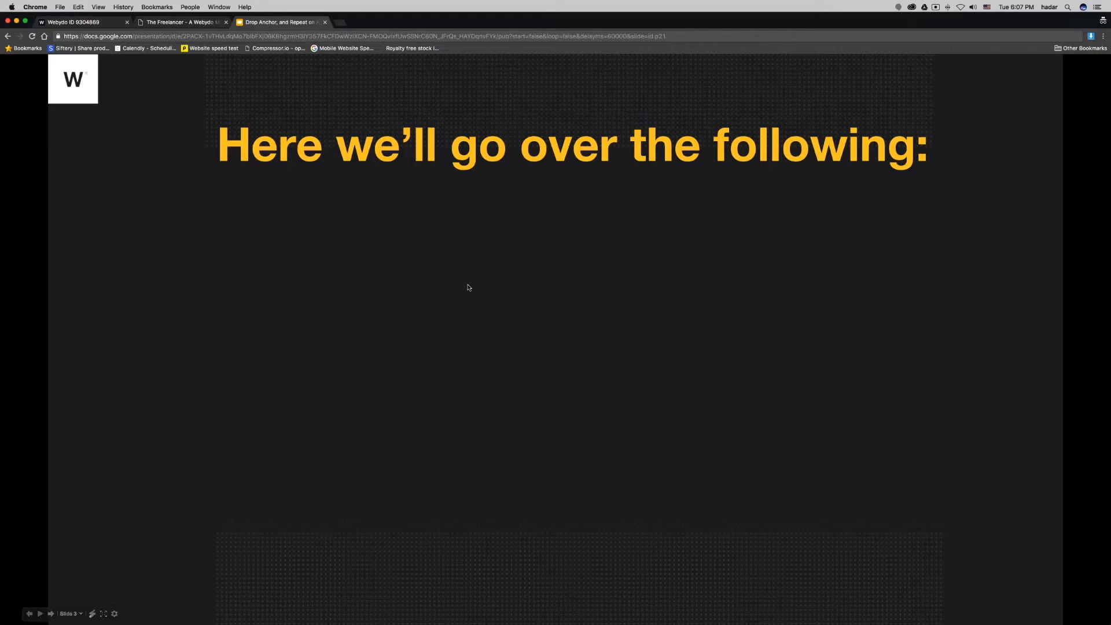
pyautogui.click(468, 287)
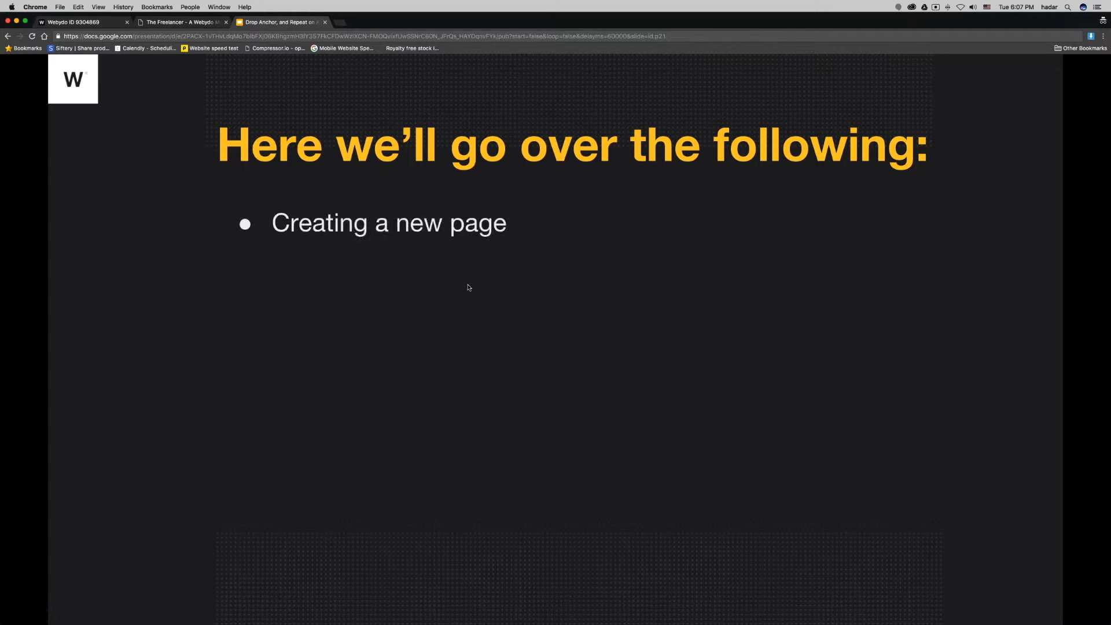
# Return to the Webydo editor and add a new page to the Top Menu
pyautogui.click(87, 22)
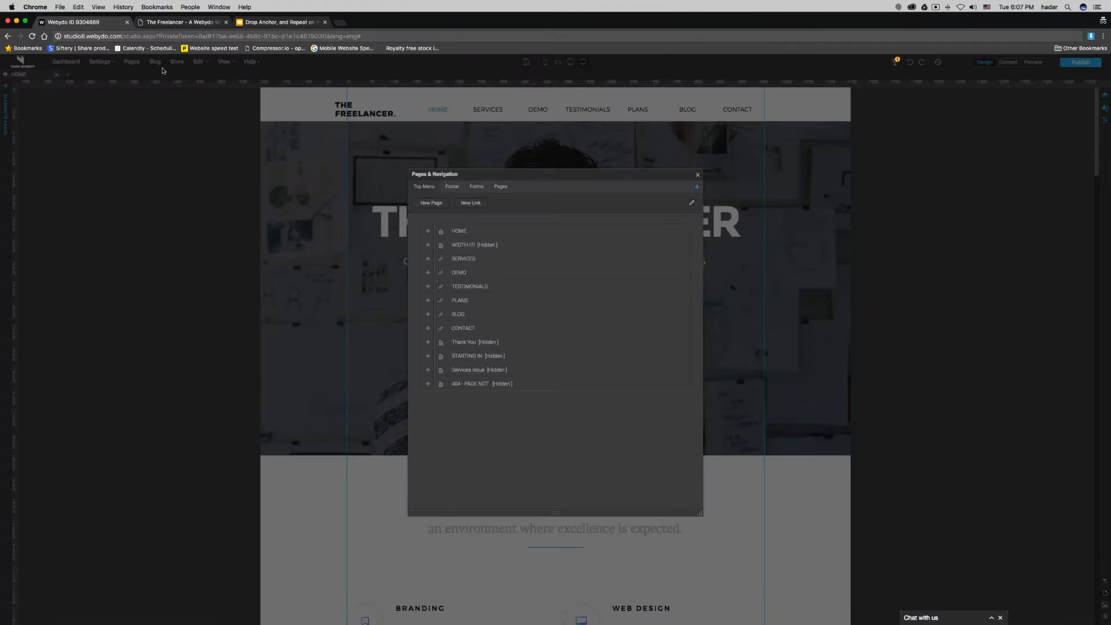
pyautogui.moveTo(435, 175); pyautogui.dragTo(456, 156)
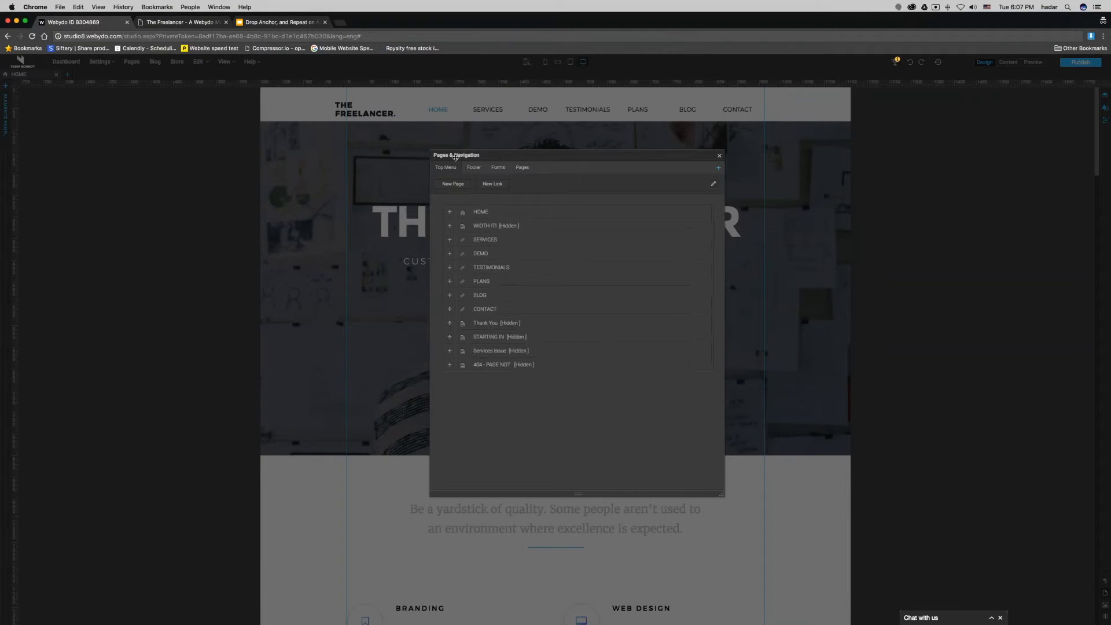
pyautogui.click(451, 186)
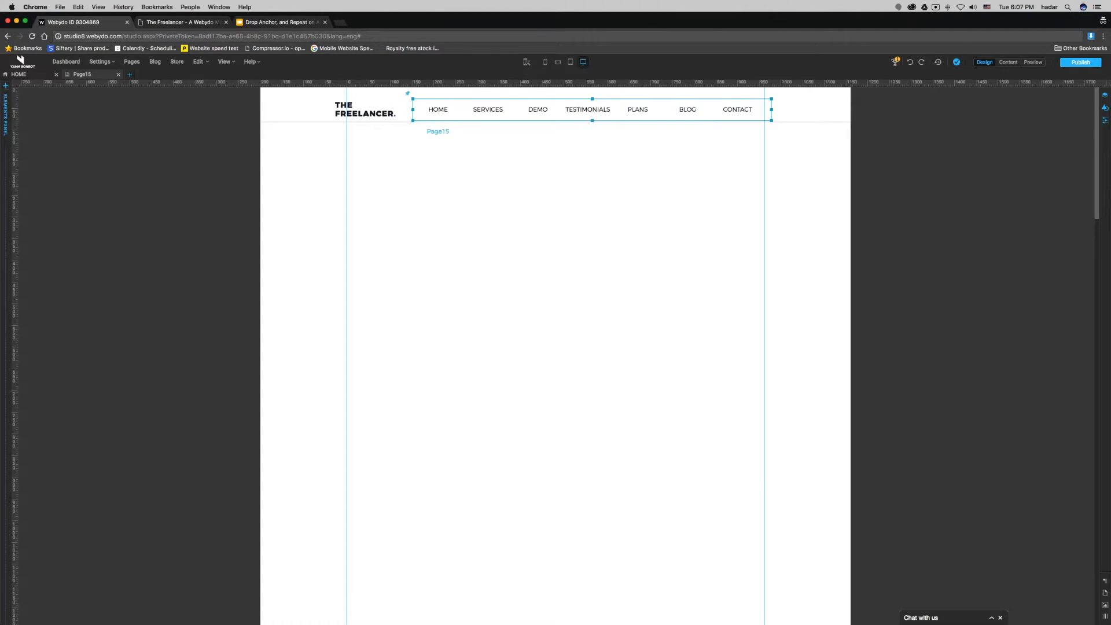
# Delete the newly added page at the end of the Top Menu list
pyautogui.click(132, 61)
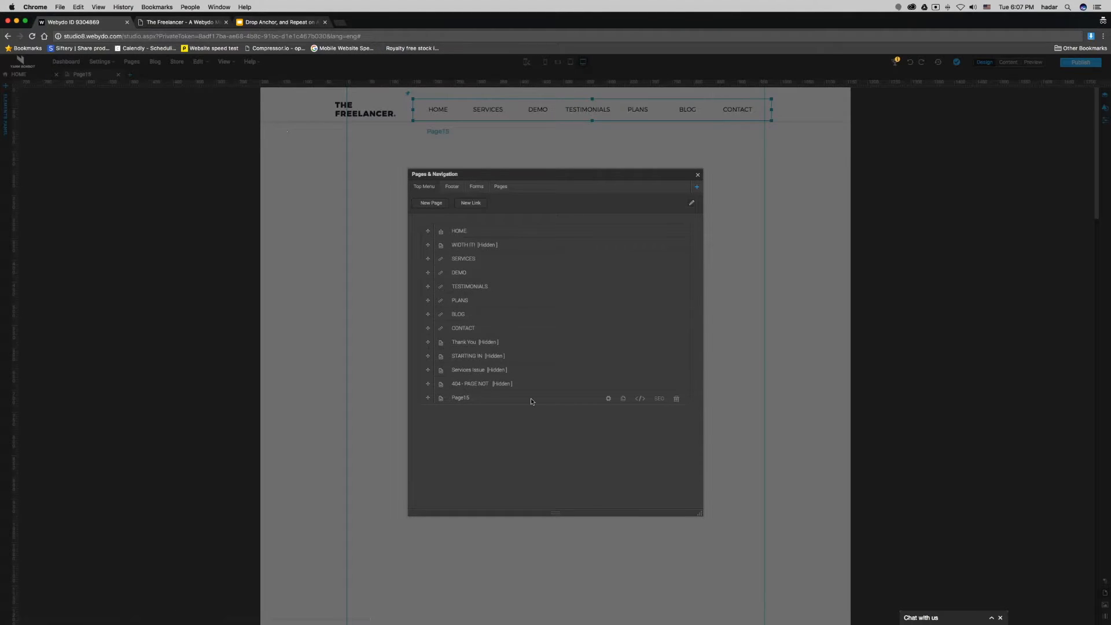
pyautogui.click(675, 399)
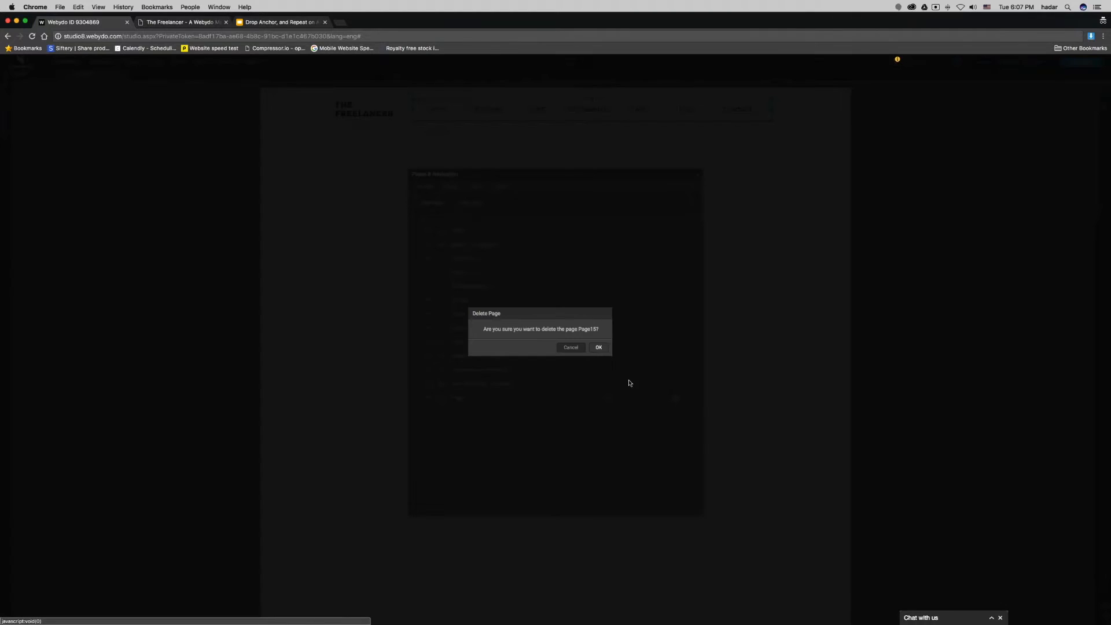
pyautogui.click(601, 348)
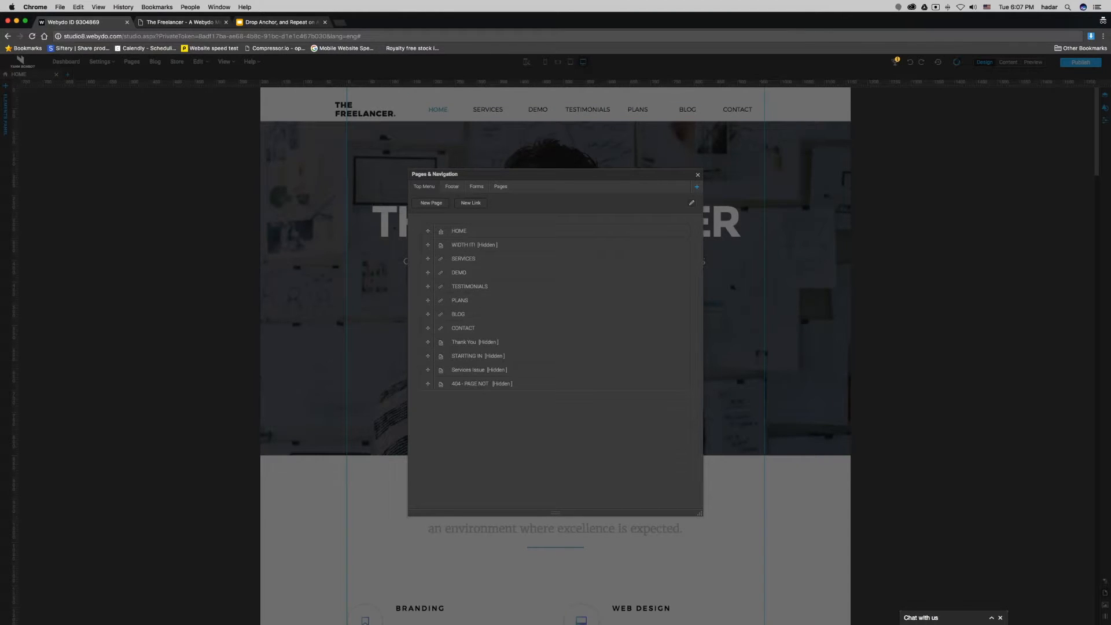
# Switch to the Google Slides presentation and reveal the "Creating a new Link" agenda bullet
pyautogui.click(297, 23)
pyautogui.press('Right')
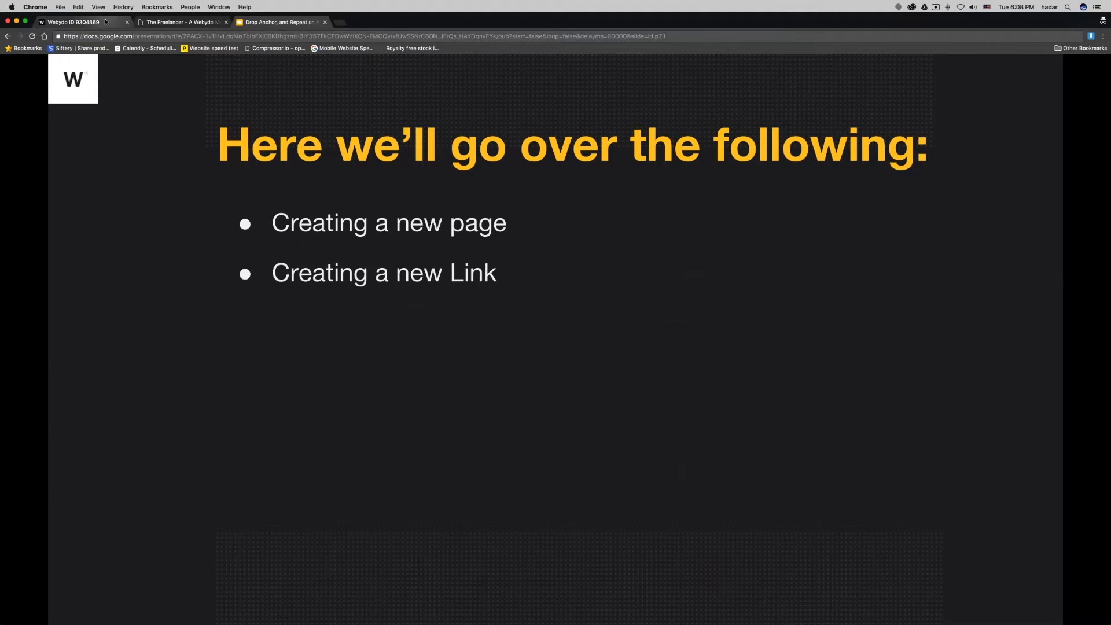
# Return to Webydo and add an internal link to the HOME page in the Top Menu, keeping the default name
pyautogui.click(81, 22)
pyautogui.click(470, 203)
pyautogui.moveTo(483, 223); pyautogui.dragTo(419, 224)
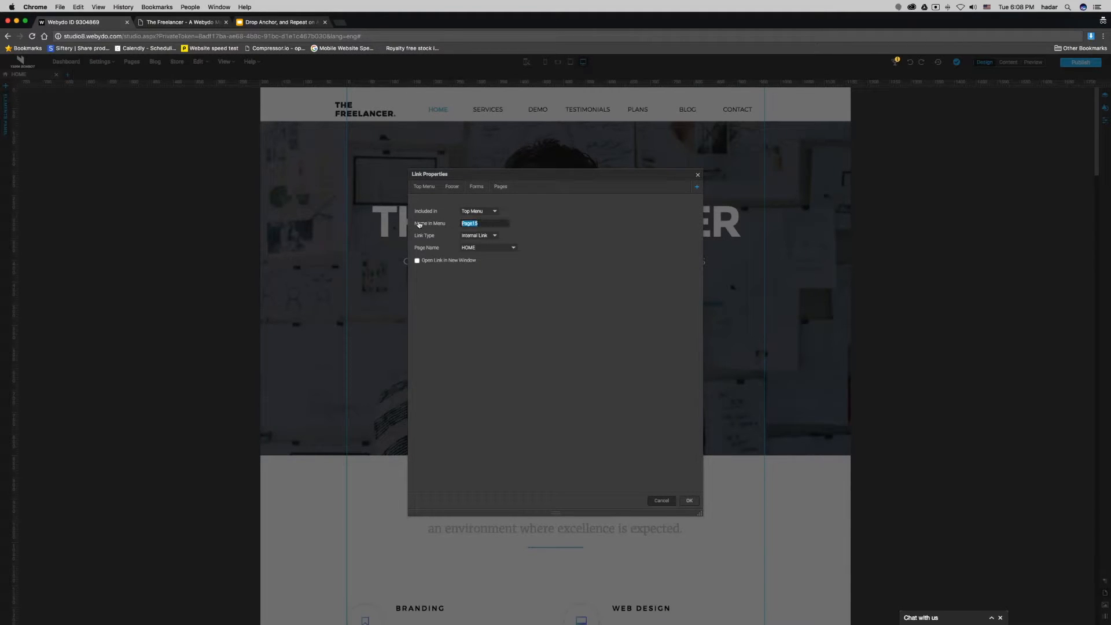
pyautogui.click(478, 236)
pyautogui.click(489, 248)
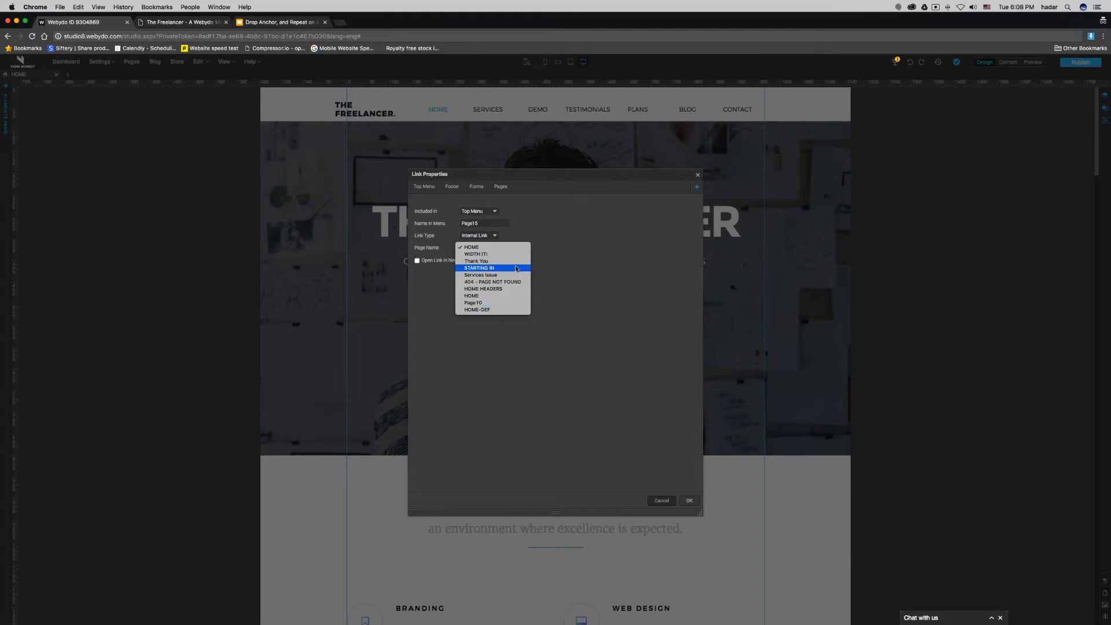
pyautogui.click(574, 268)
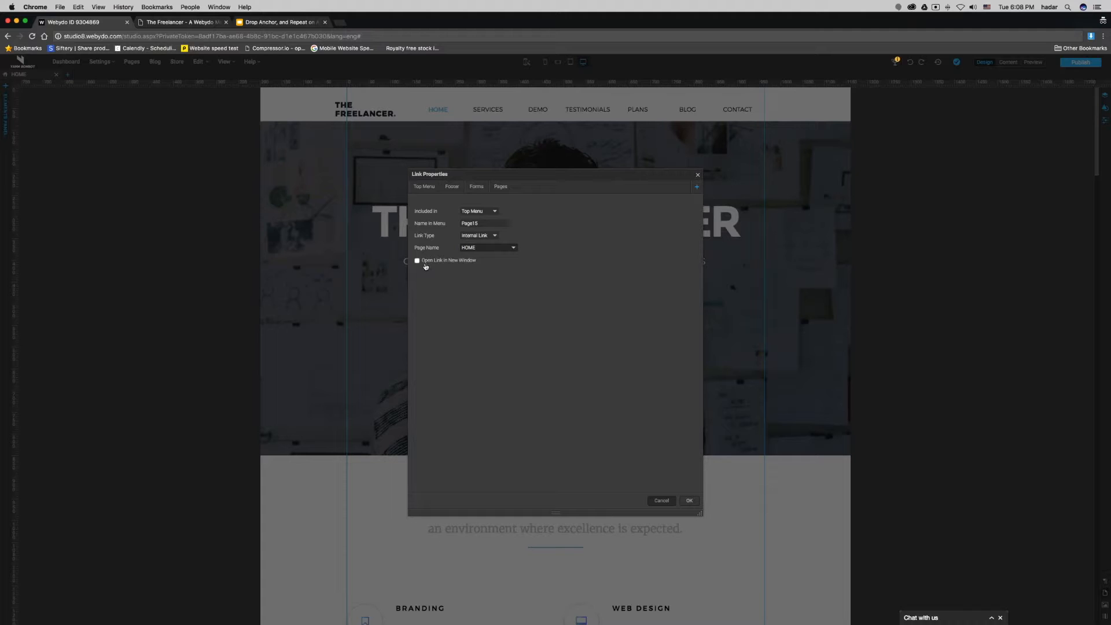
pyautogui.click(689, 501)
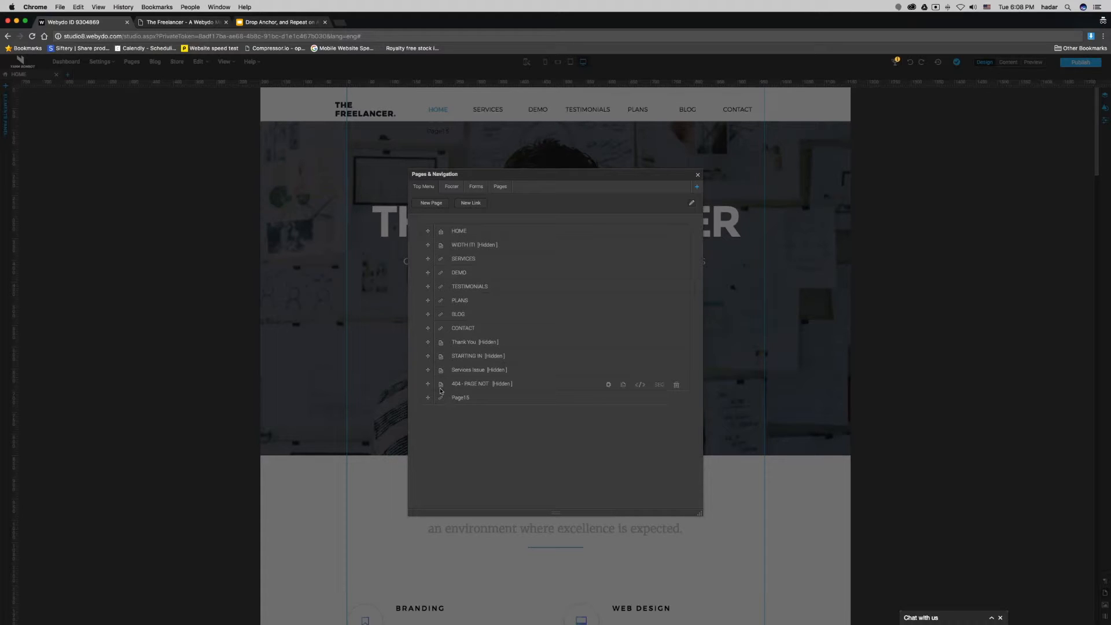
# Delete the new link from the Top Menu and reveal the "Creating a new menu" bullet in the presentation
pyautogui.click(676, 397)
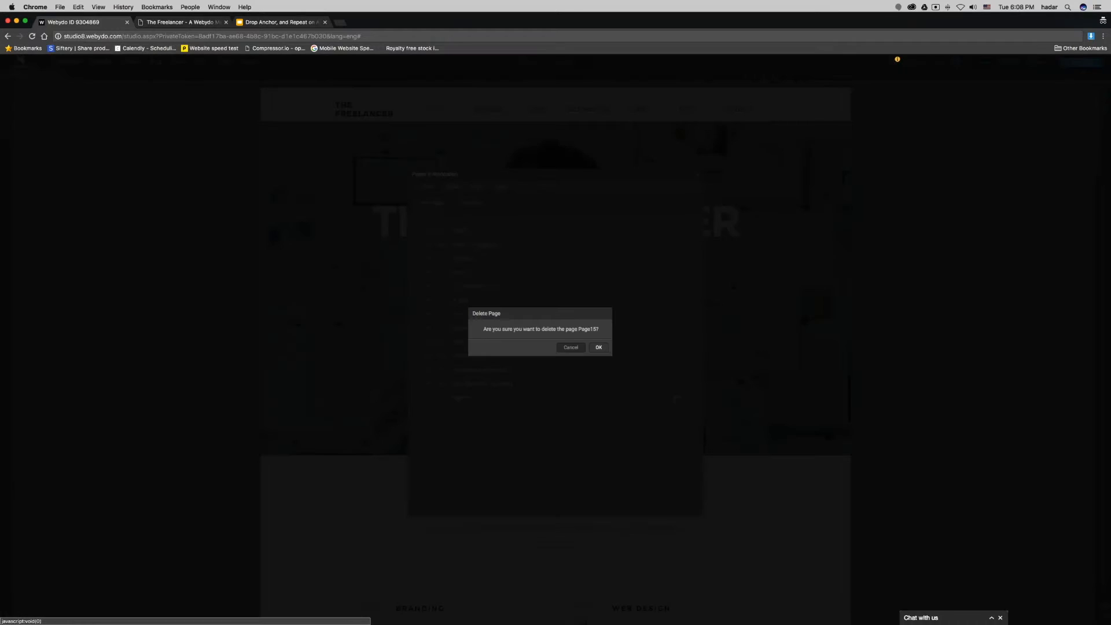
pyautogui.click(598, 347)
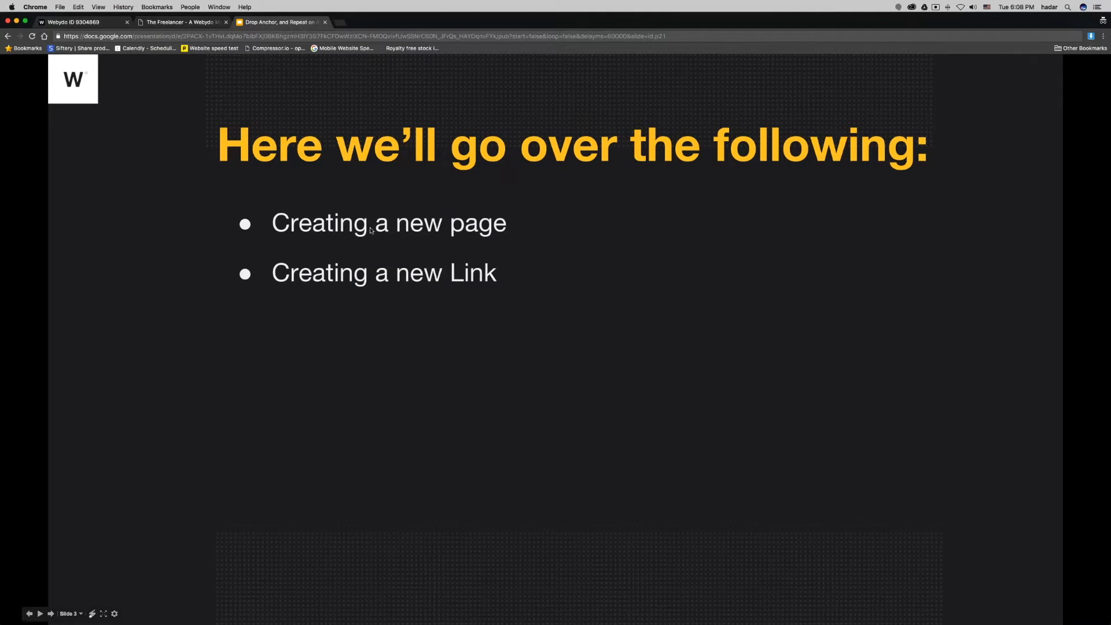
pyautogui.press('Right')
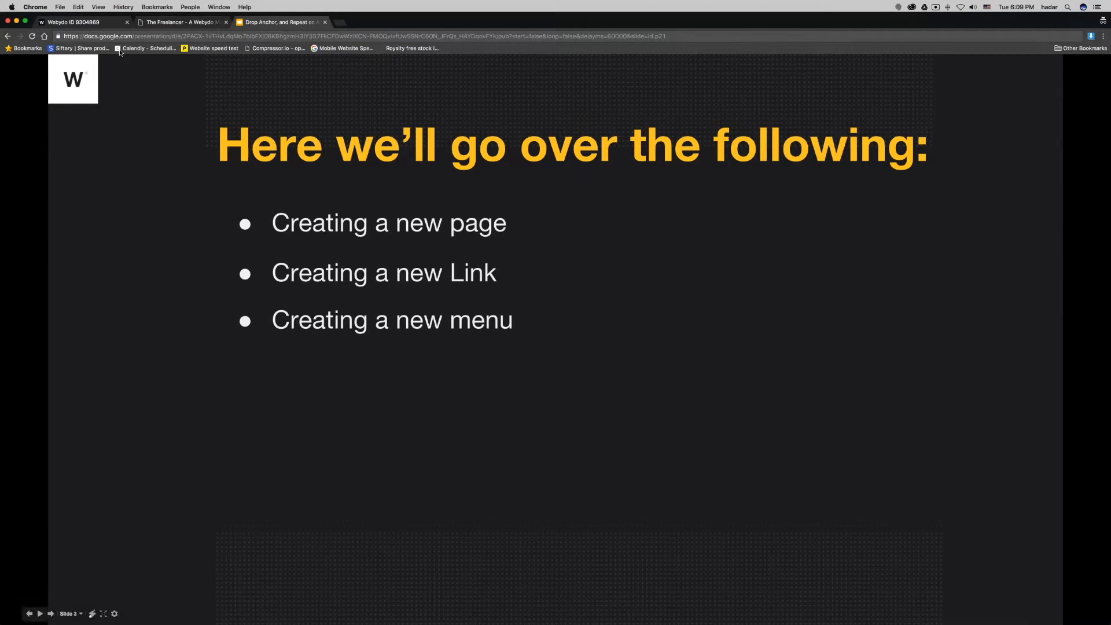
# Back in Webydo, create a new menu named Menu Webinar and return to the Top Menu's page list
pyautogui.click(81, 22)
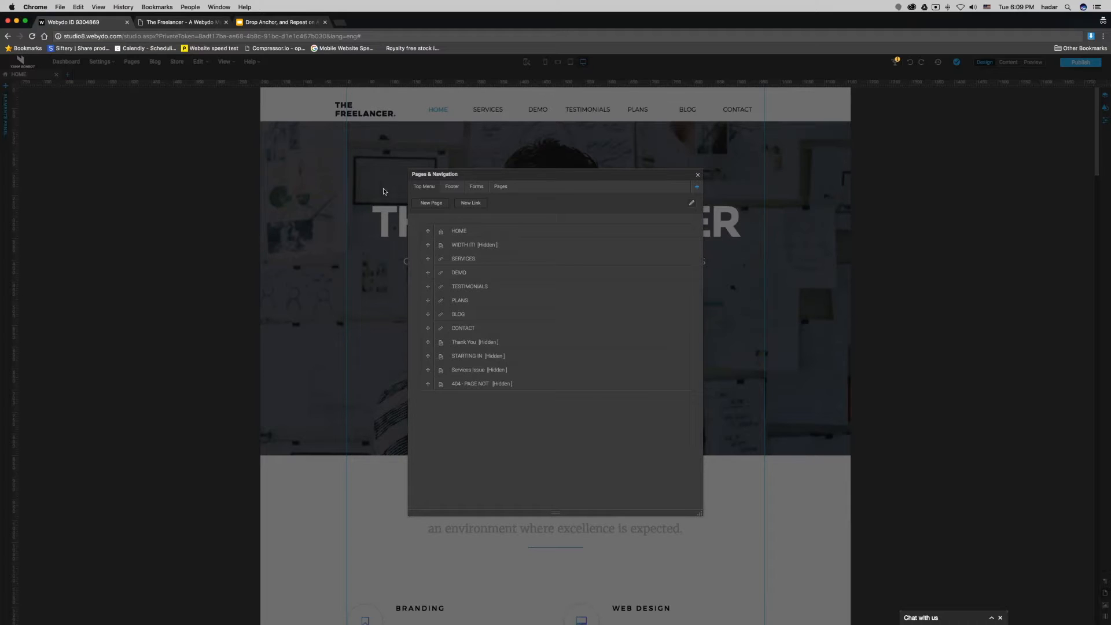
pyautogui.click(697, 188)
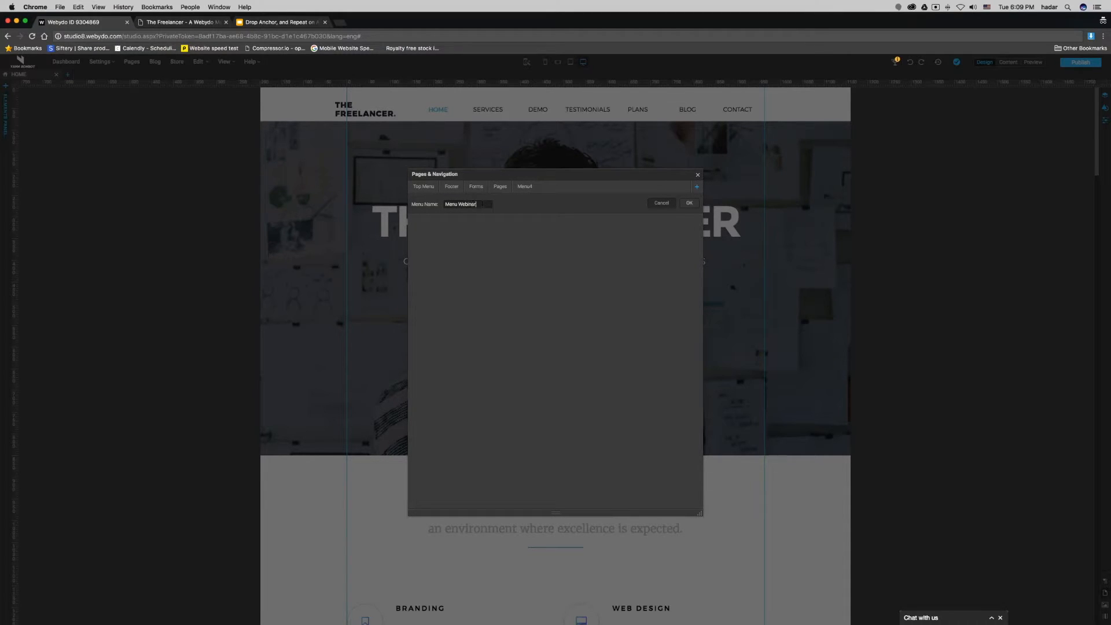
pyautogui.click(689, 203)
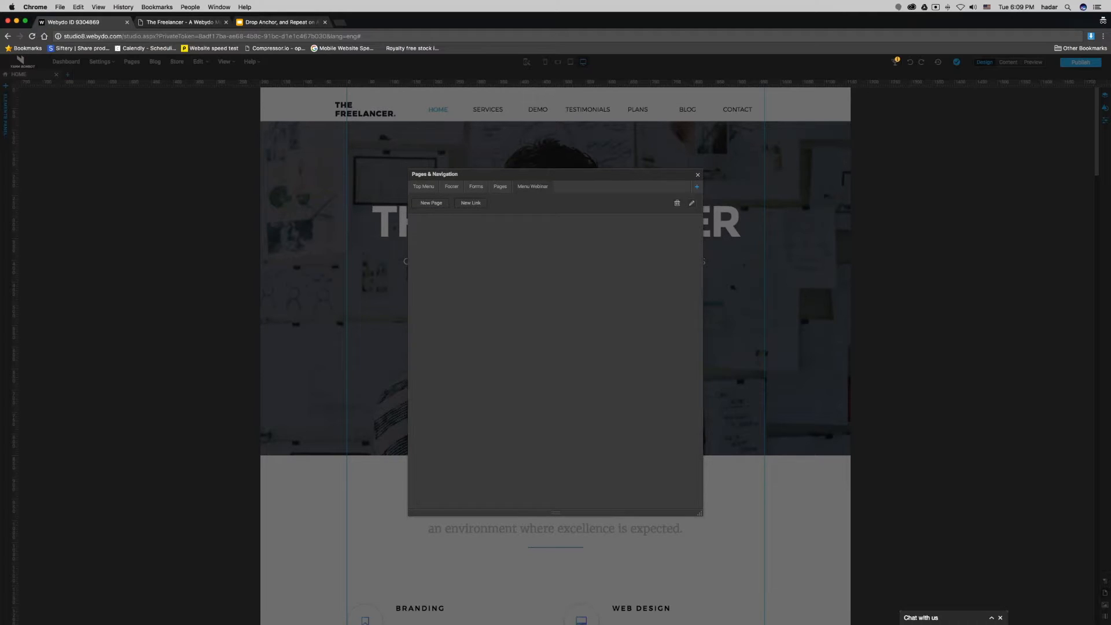
pyautogui.click(501, 188)
pyautogui.click(424, 186)
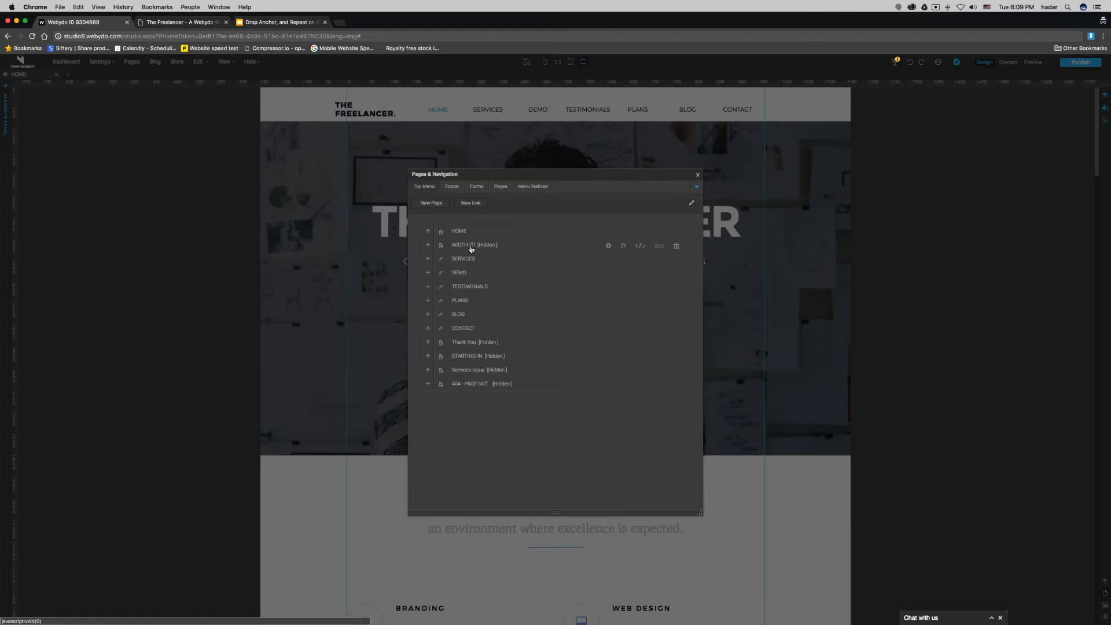
pyautogui.click(250, 23)
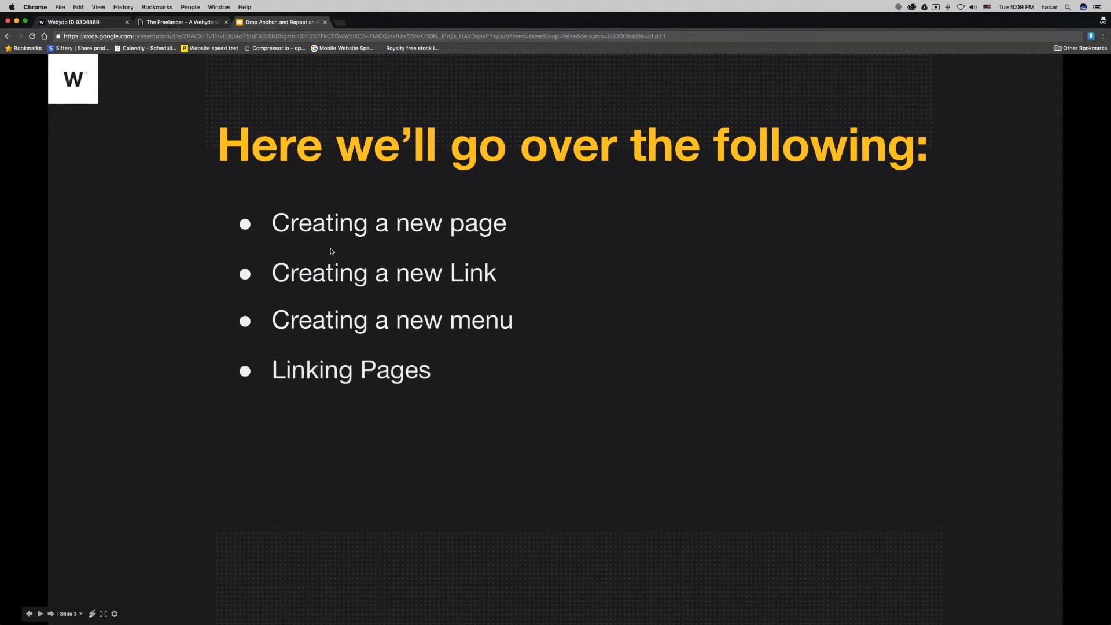
pyautogui.press('Left')
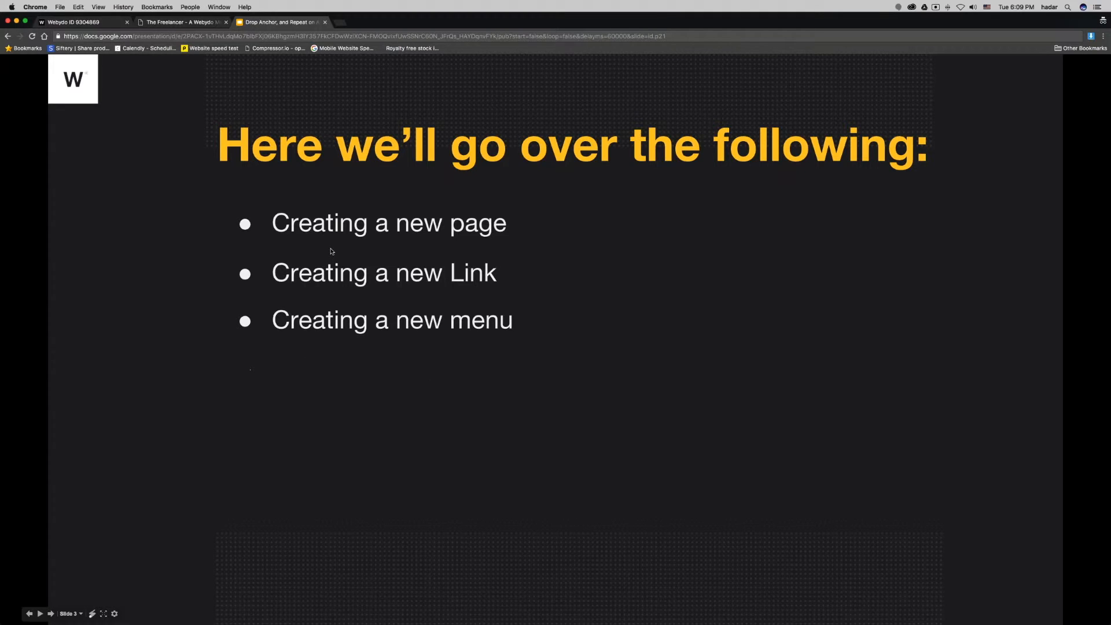
pyautogui.click(179, 22)
pyautogui.click(98, 22)
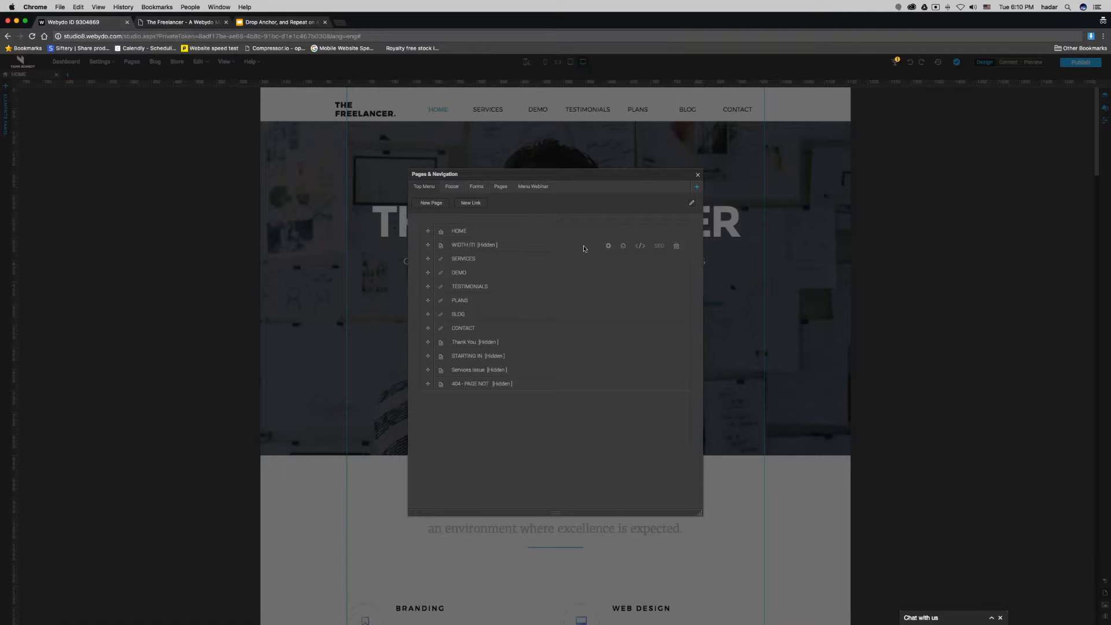
# Move the WIDTH IT! page from the Top Menu to the Pages menu, check that menu's list and close the page manager
pyautogui.click(607, 245)
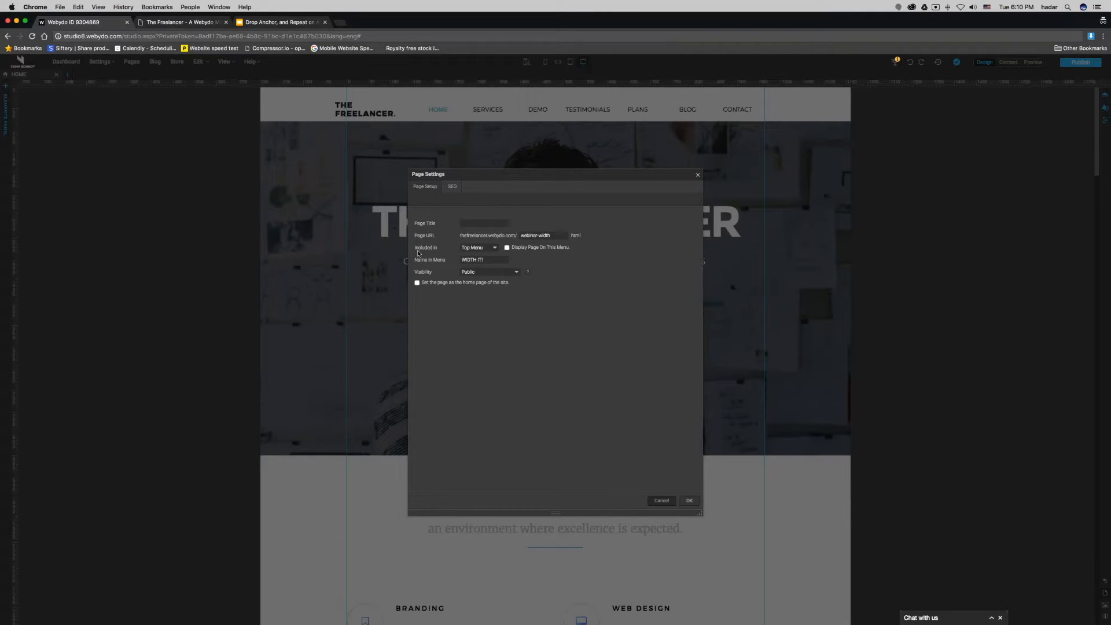
pyautogui.click(494, 248)
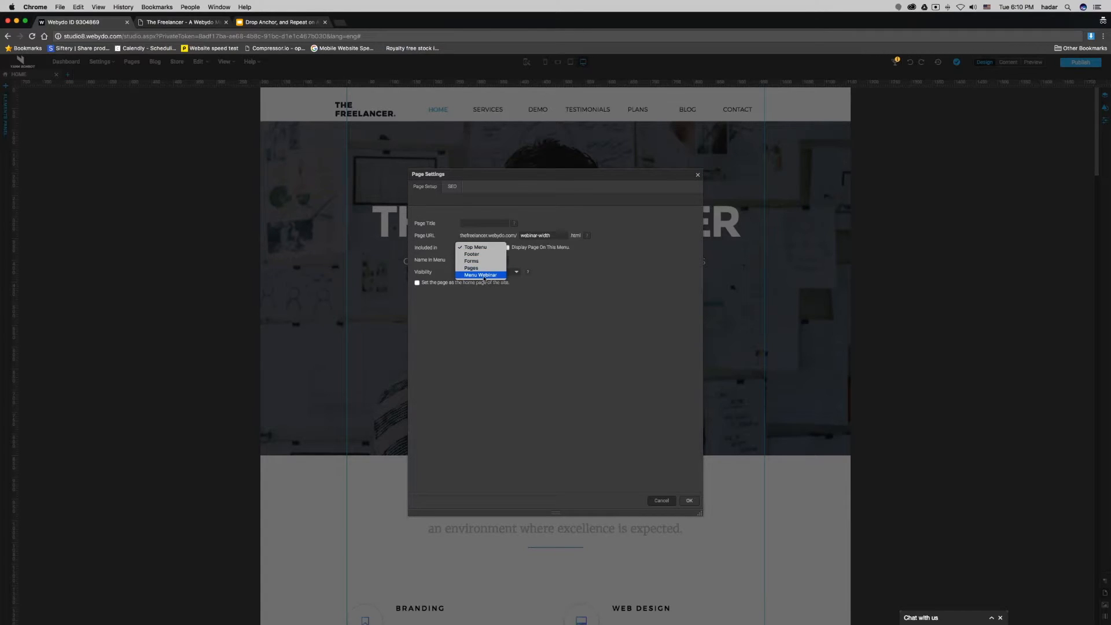
pyautogui.click(482, 269)
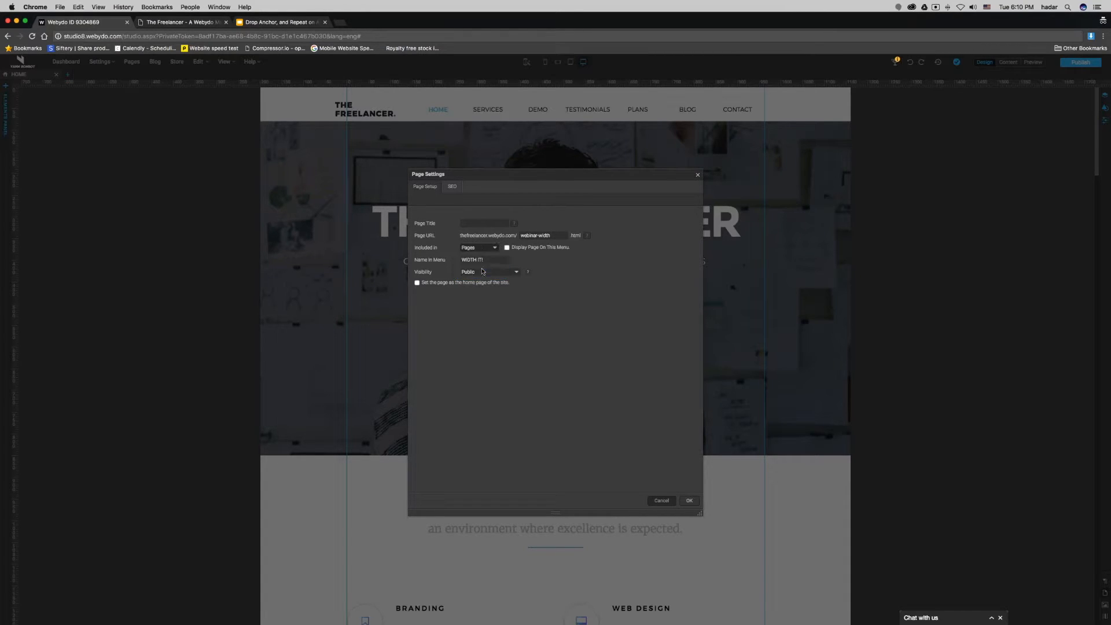
pyautogui.click(689, 501)
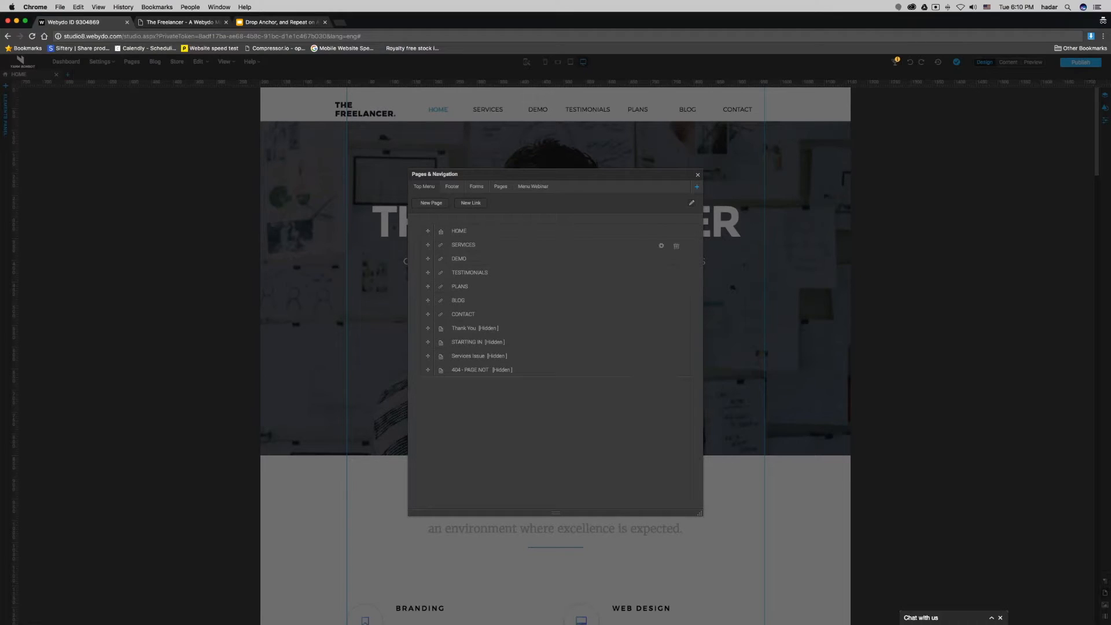
pyautogui.click(500, 186)
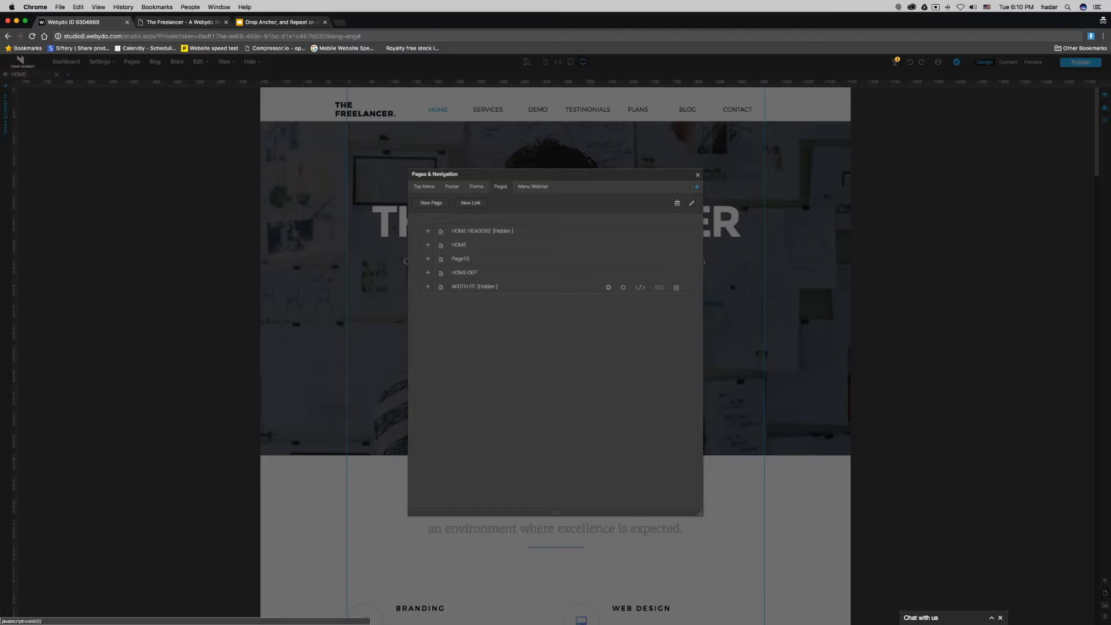
pyautogui.click(698, 175)
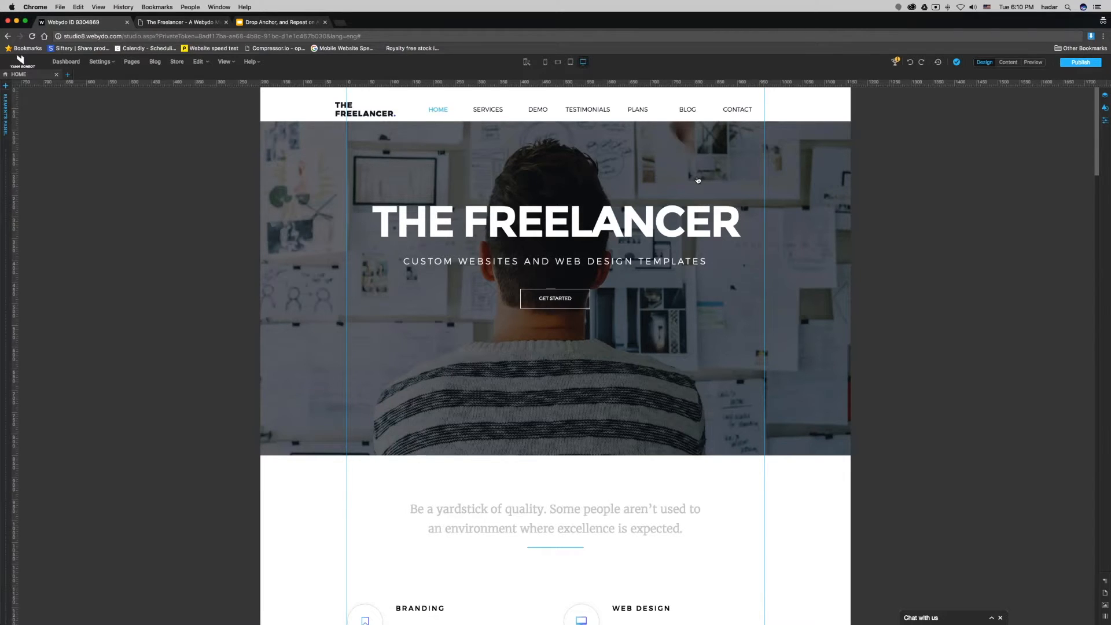
# Open the page manager from the navigation menu element in the site header
pyautogui.click(499, 111)
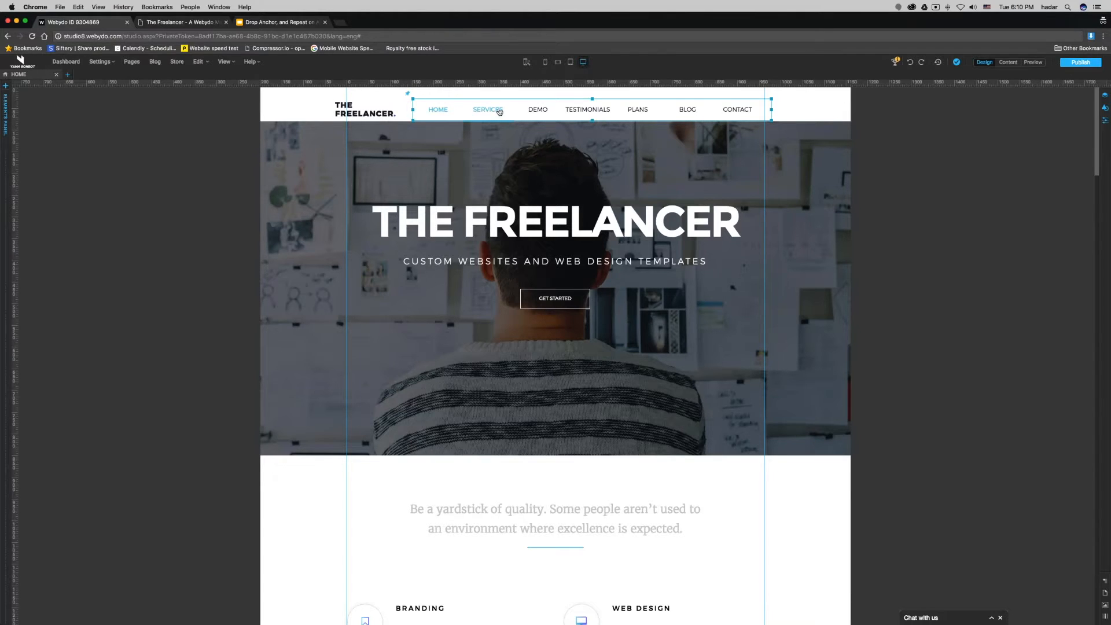
pyautogui.click(408, 93)
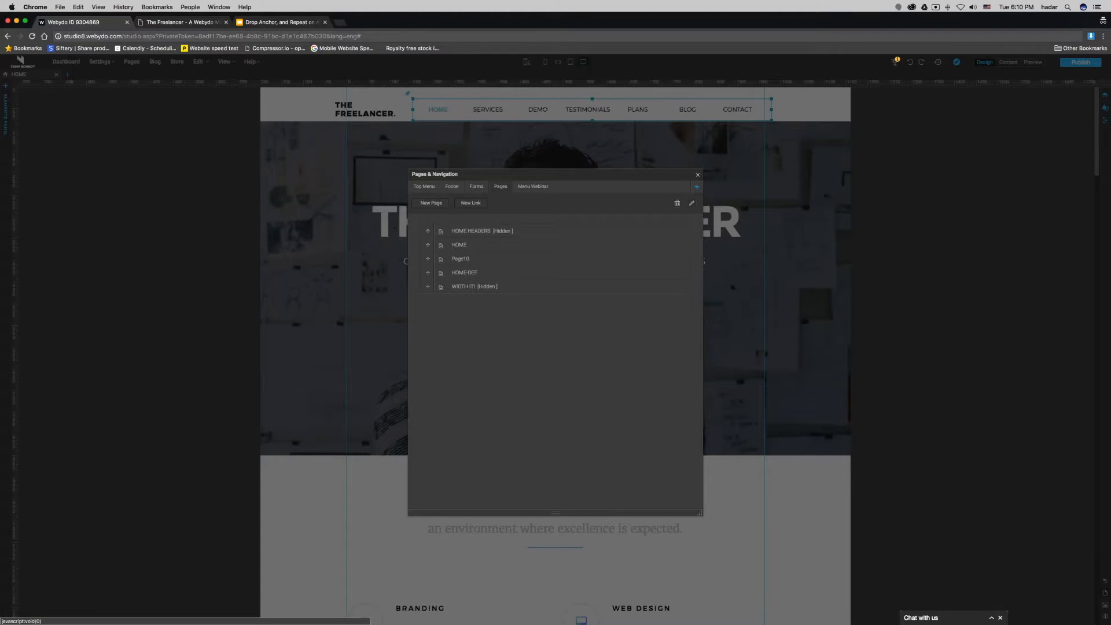
# Close the page manager, then try the Pages menu in the header's menu element and restore Top Menu
pyautogui.click(697, 174)
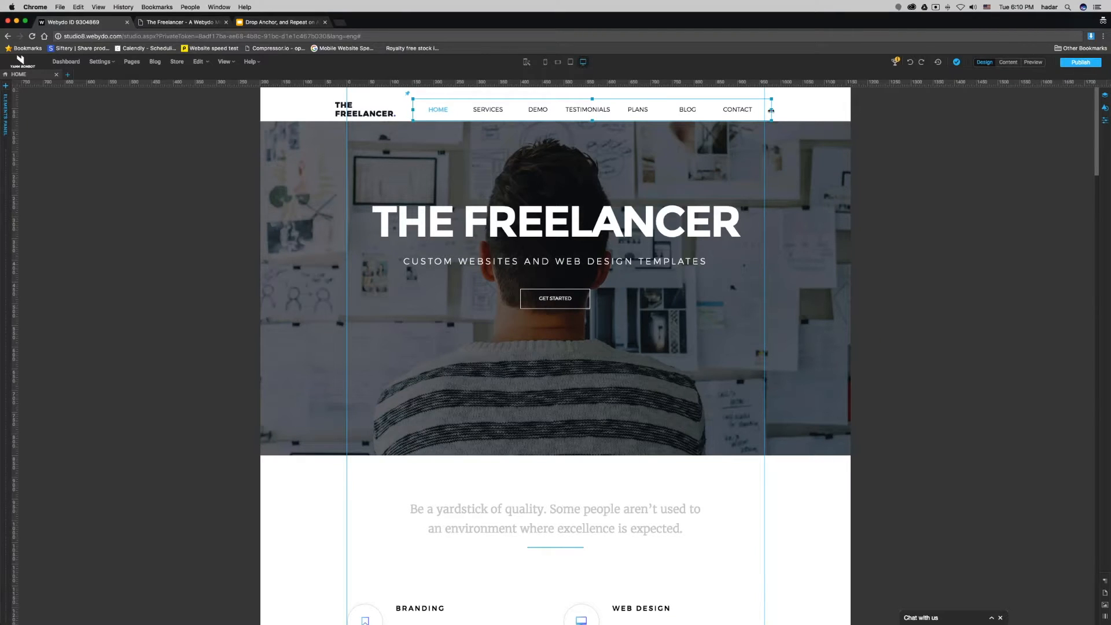
pyautogui.click(1103, 121)
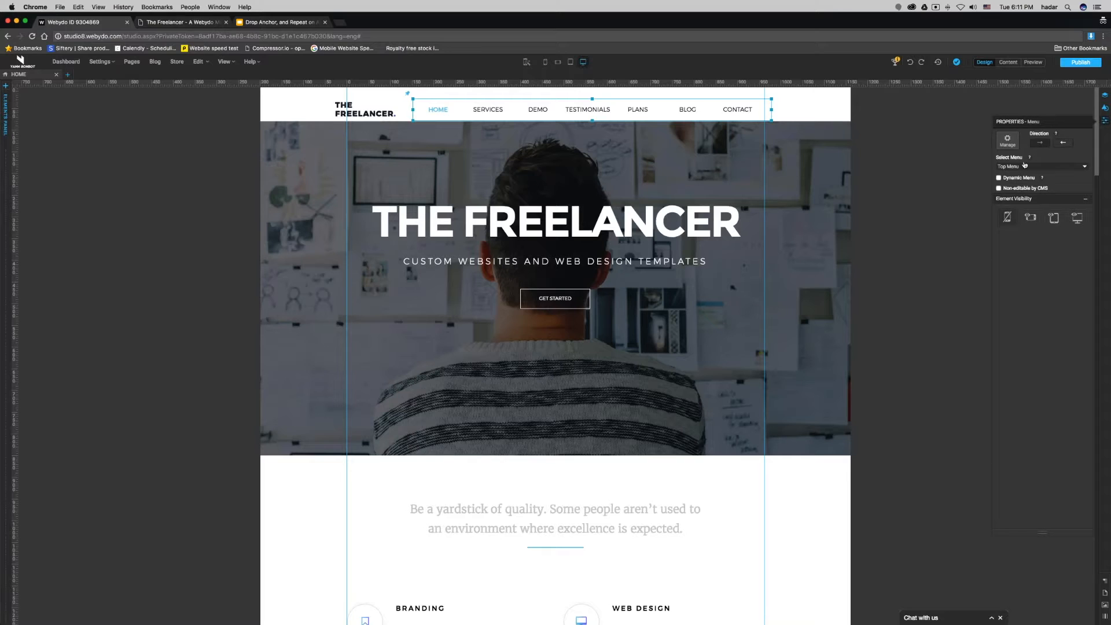
pyautogui.click(1024, 165)
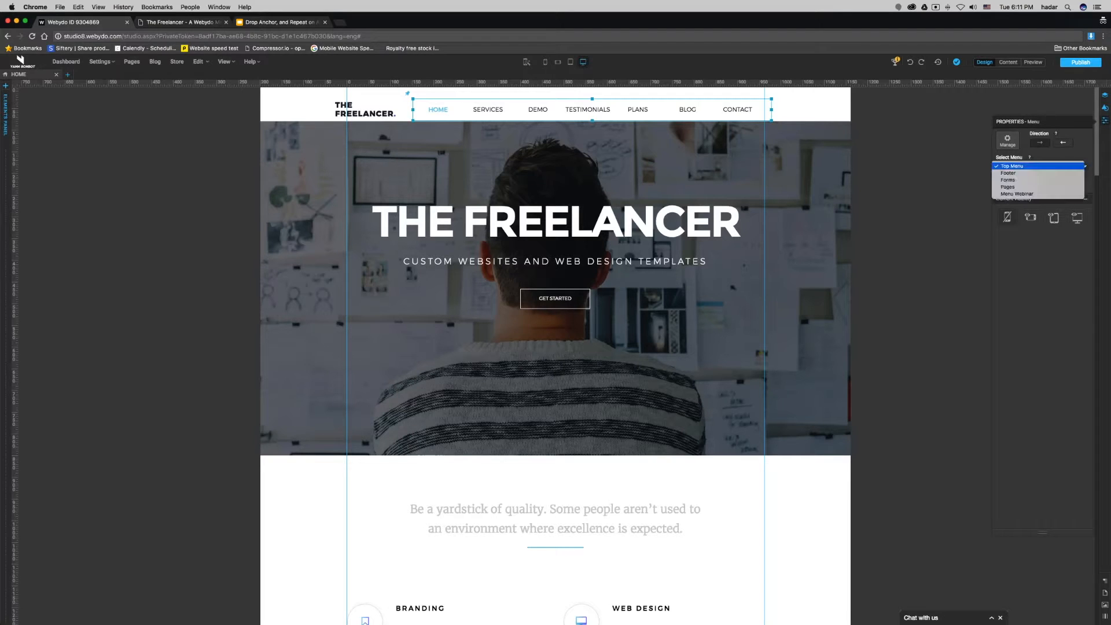
pyautogui.click(1024, 187)
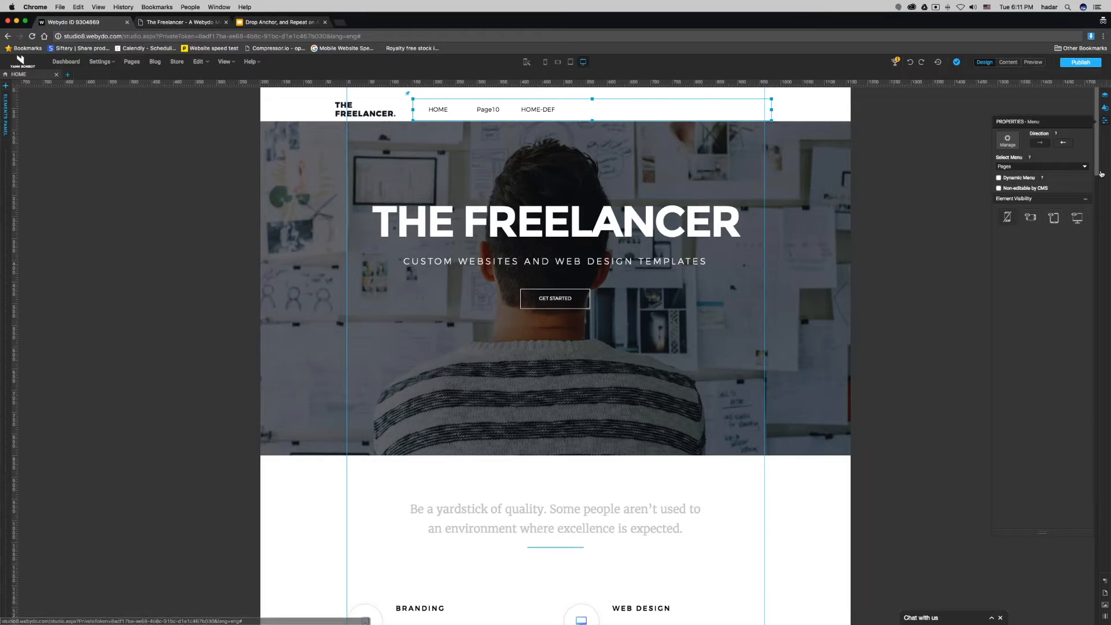
pyautogui.click(1038, 166)
pyautogui.click(1029, 146)
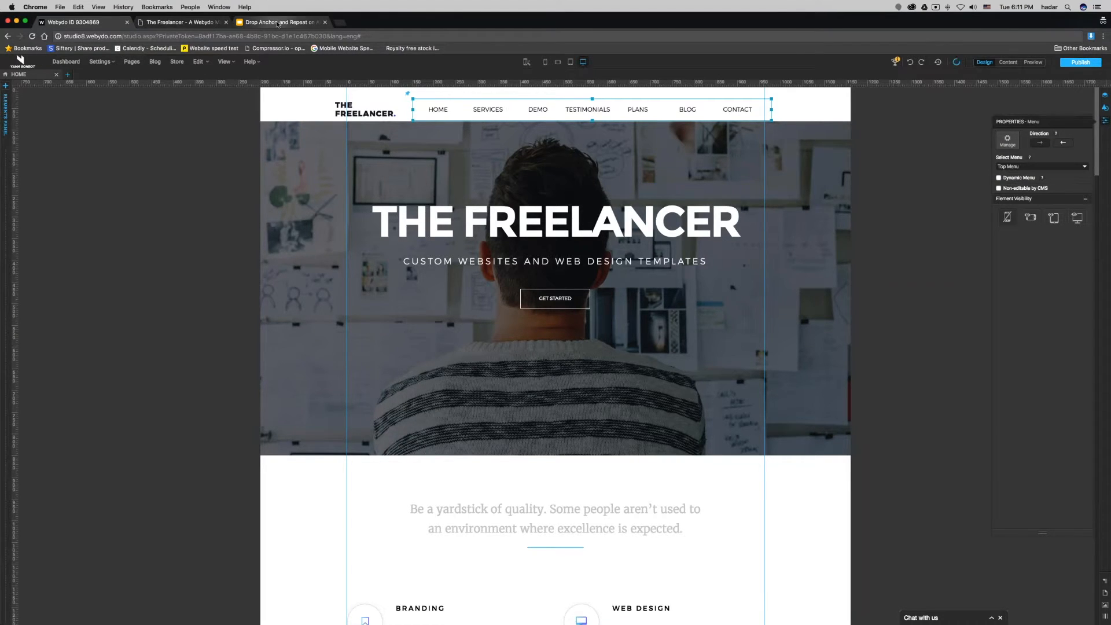
# Reveal the "Linking Pages" bullet in the presentation and return to Webydo
pyautogui.click(277, 24)
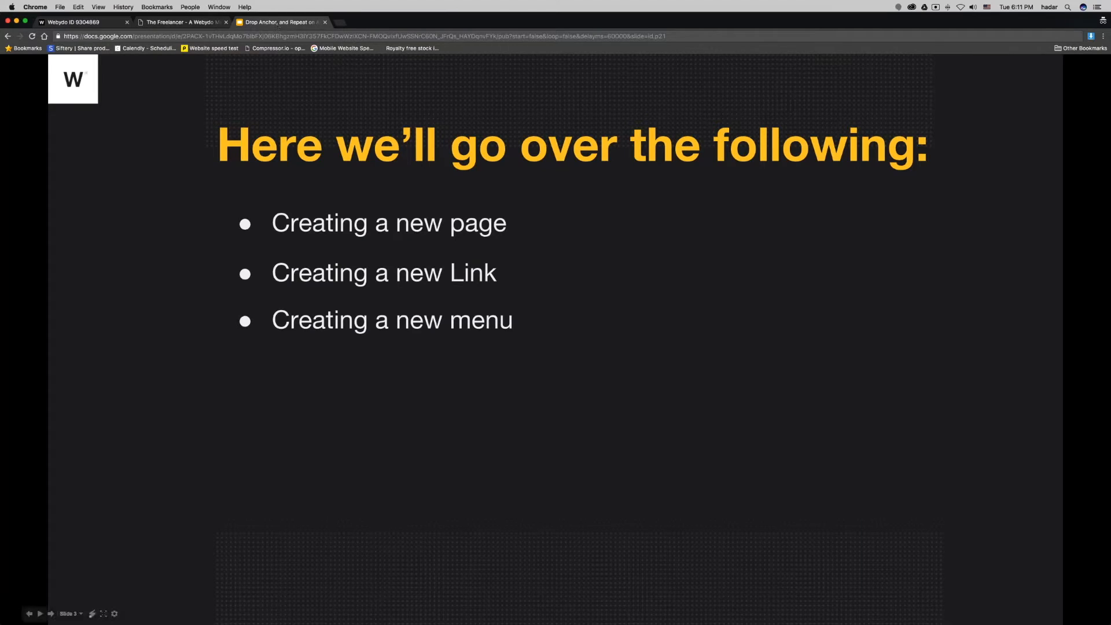
pyautogui.click(304, 155)
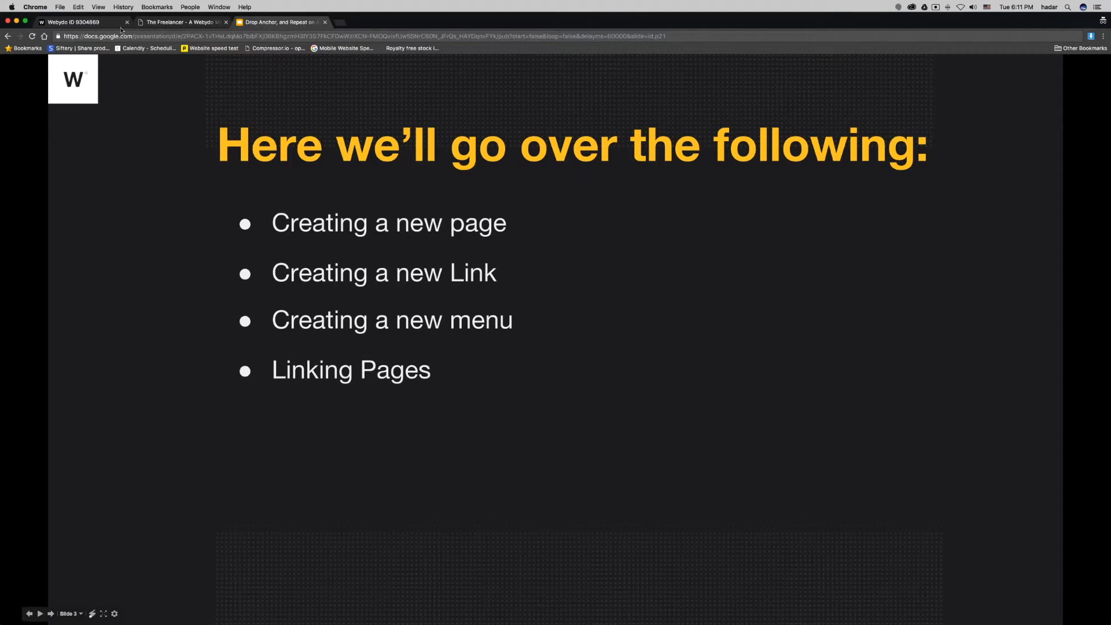
pyautogui.click(106, 24)
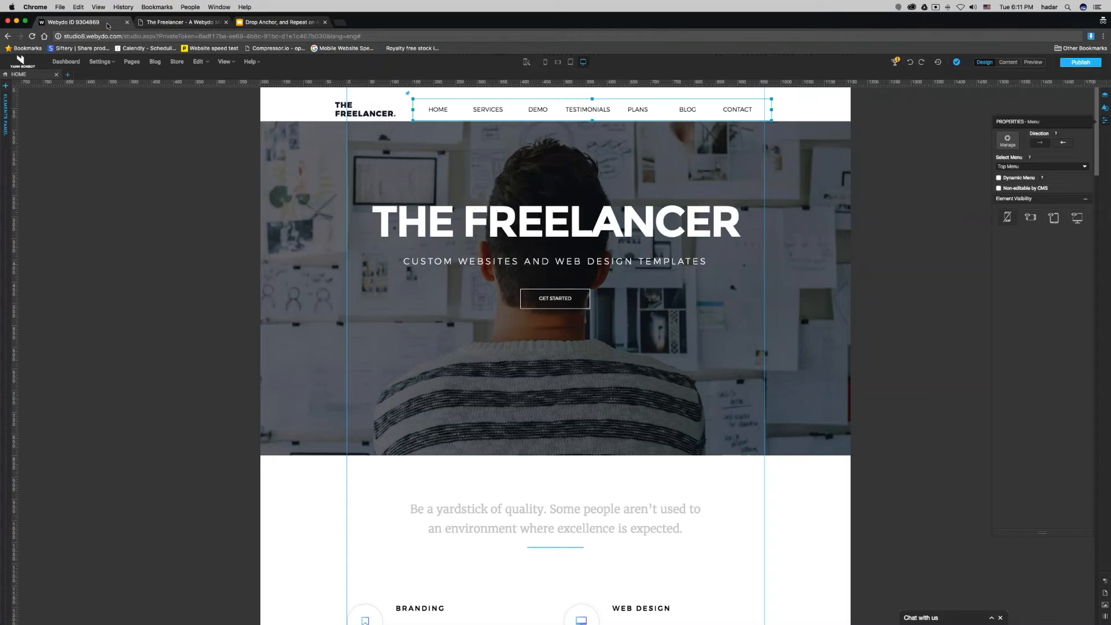
# Select the hero heading text THE FREELANCER, examine the options in its link properties and cancel without linking it
pyautogui.click(108, 134)
pyautogui.click(446, 208)
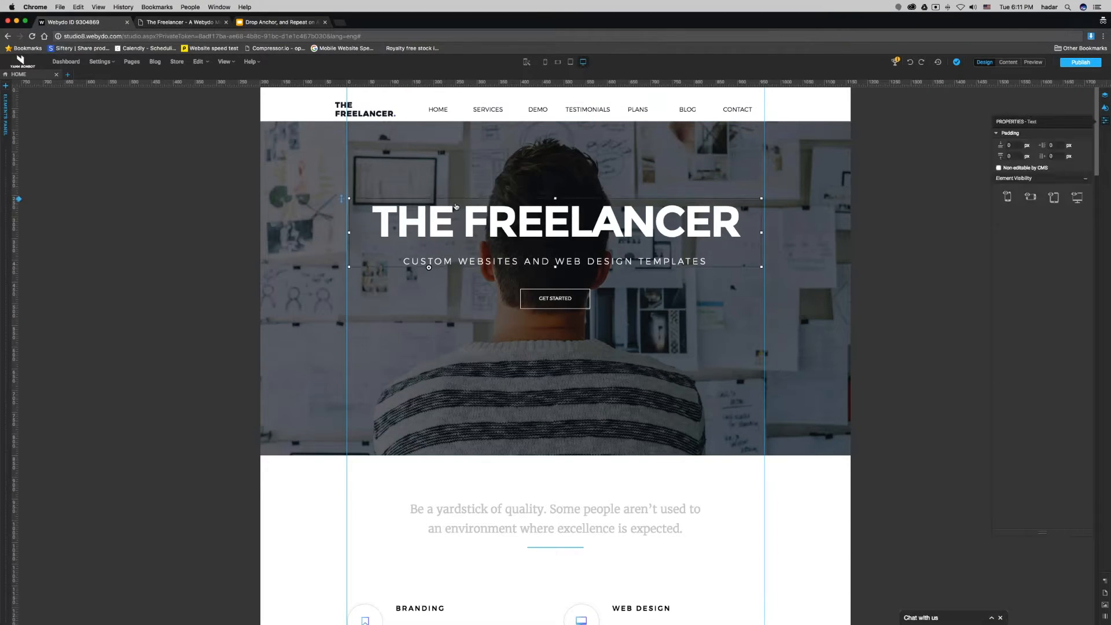
pyautogui.doubleClick(566, 230)
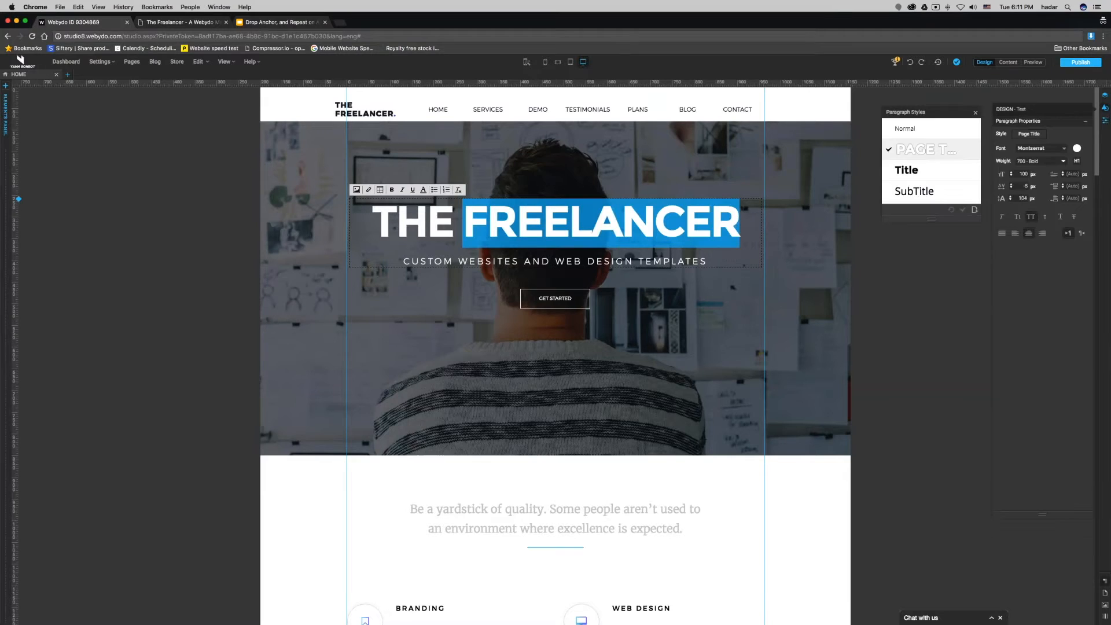
pyautogui.hotkey('shift', 'Left')
pyautogui.hotkey('shift', 'Left')
pyautogui.hotkey('shift', 'Left')
pyautogui.hotkey('shift', 'Left')
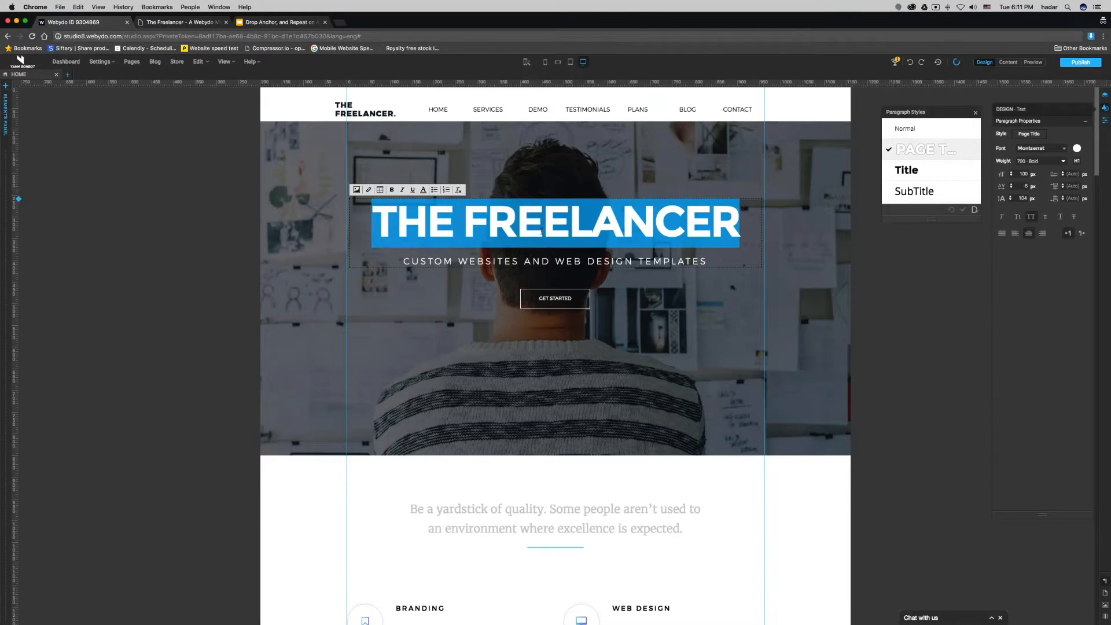
pyautogui.click(368, 189)
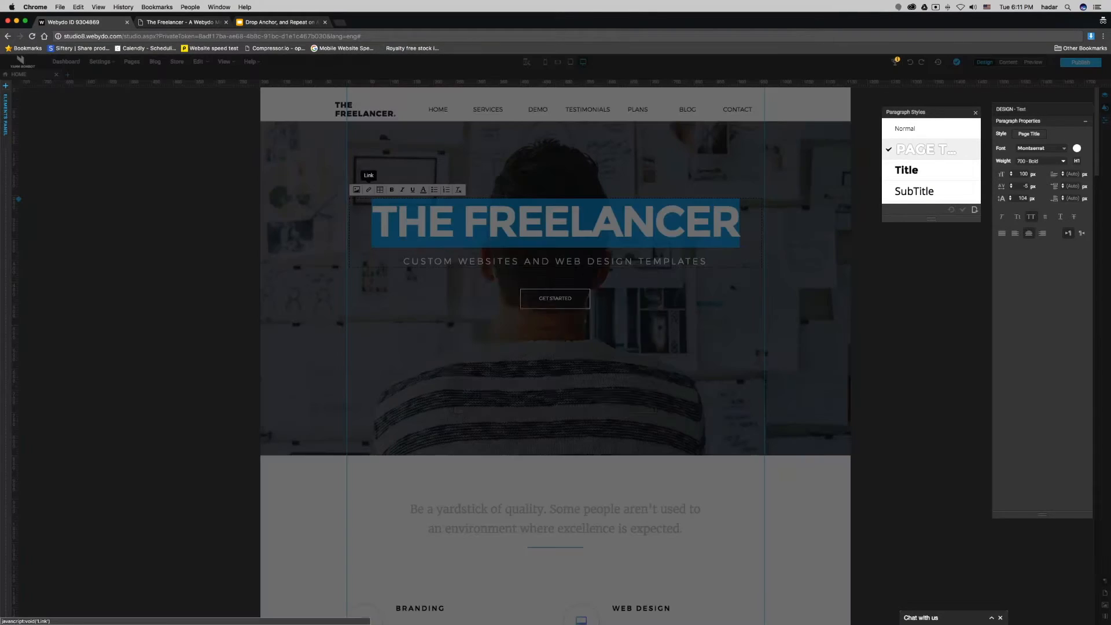
pyautogui.moveTo(476, 274); pyautogui.dragTo(450, 205)
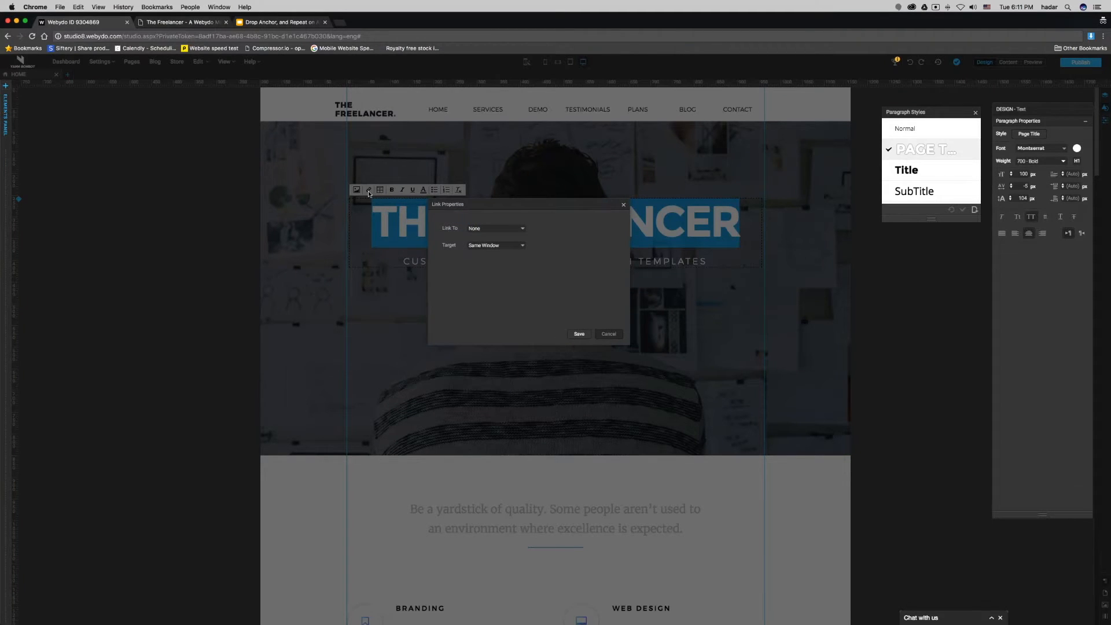
pyautogui.click(482, 228)
pyautogui.click(482, 255)
pyautogui.click(484, 247)
pyautogui.click(605, 337)
pyautogui.click(608, 338)
# Set the hero's GET STARTED button to link to a page, with HOME as the destination, and deselect it
pyautogui.click(201, 320)
pyautogui.click(533, 304)
pyautogui.click(1104, 120)
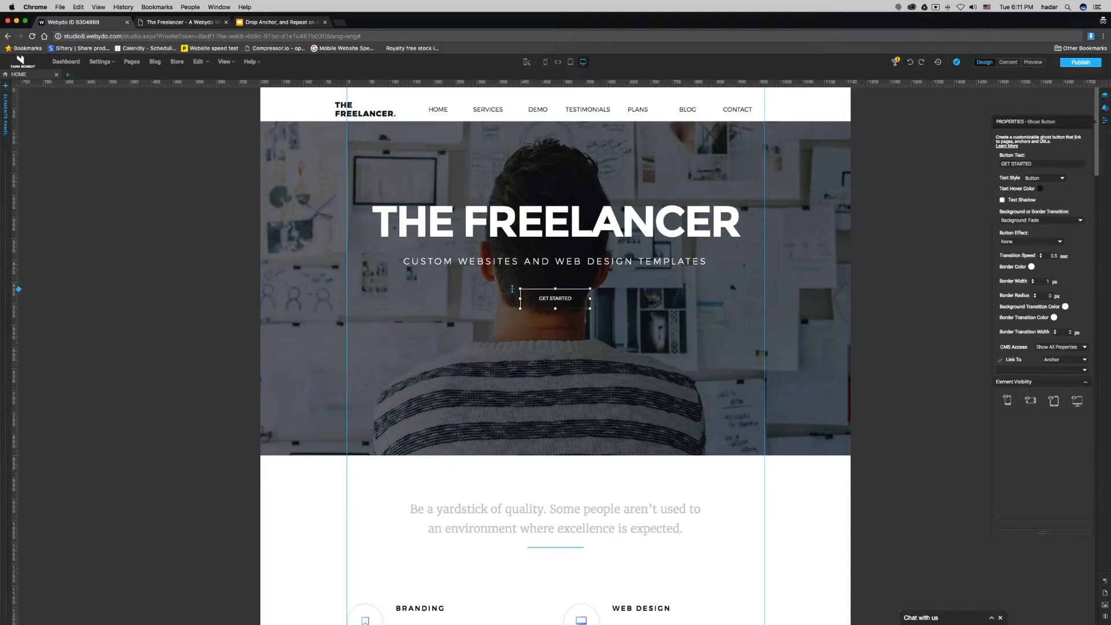
pyautogui.click(1061, 360)
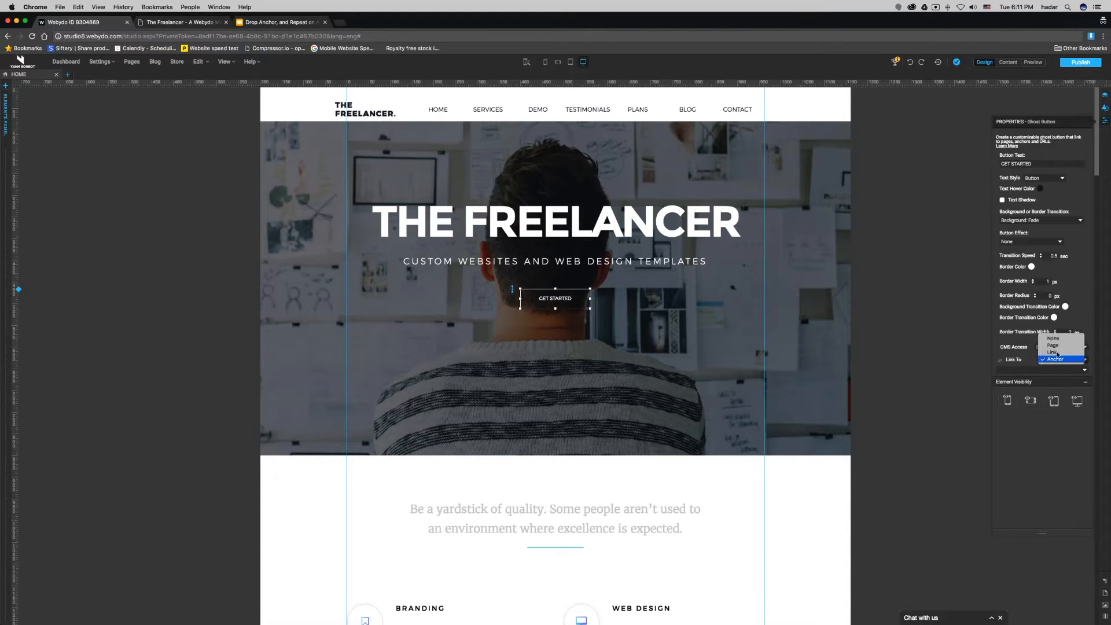
pyautogui.click(1056, 359)
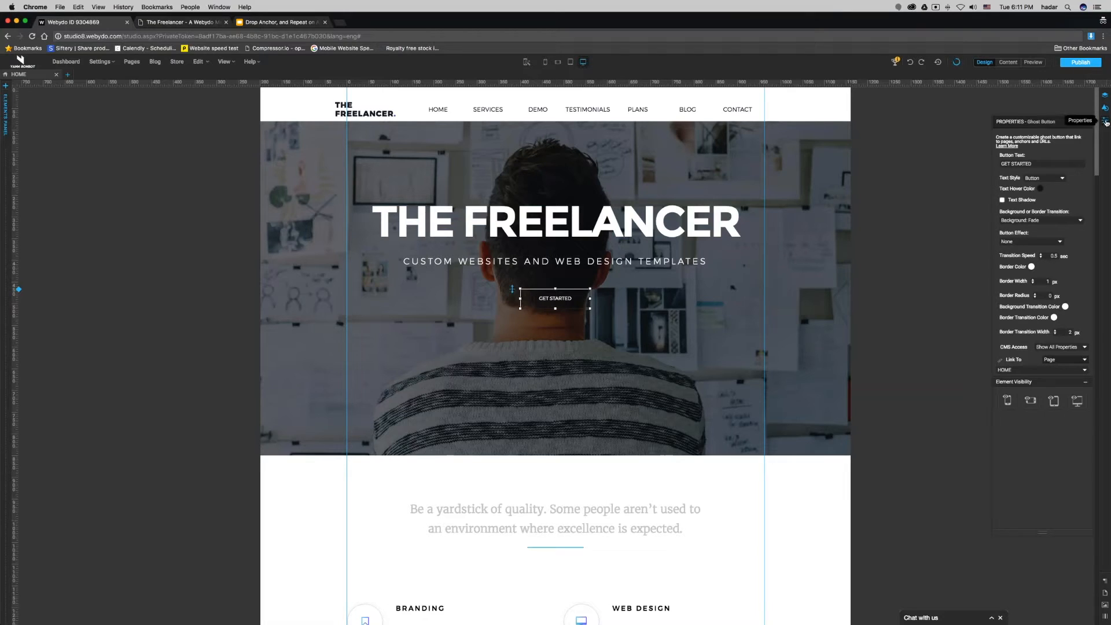
pyautogui.click(918, 262)
# Look through the home page's service icons, demo section and client logos for other elements that can carry links
pyautogui.scroll(-5, 918, 262)
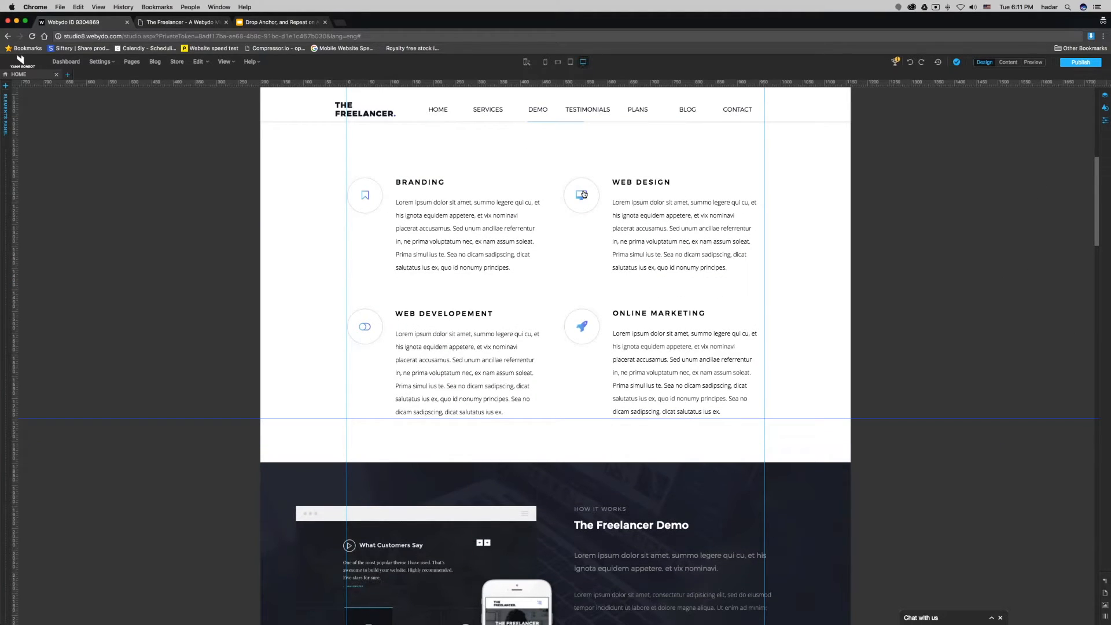
pyautogui.scroll(-6, 499, 307)
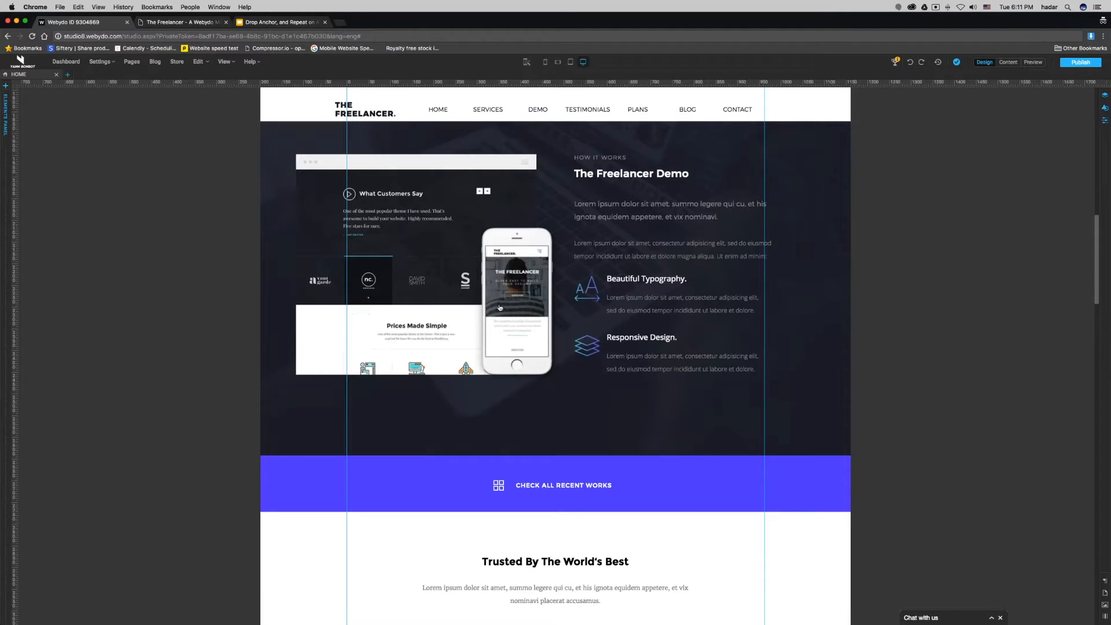
pyautogui.scroll(-8, 500, 307)
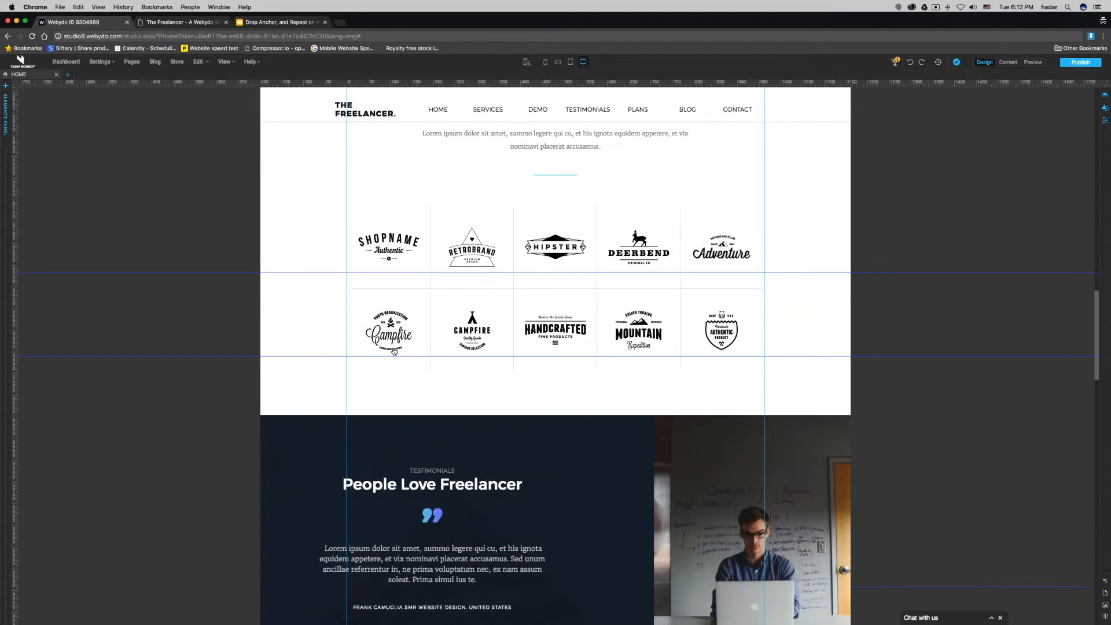
pyautogui.click(393, 331)
pyautogui.scroll(-4, 405, 335)
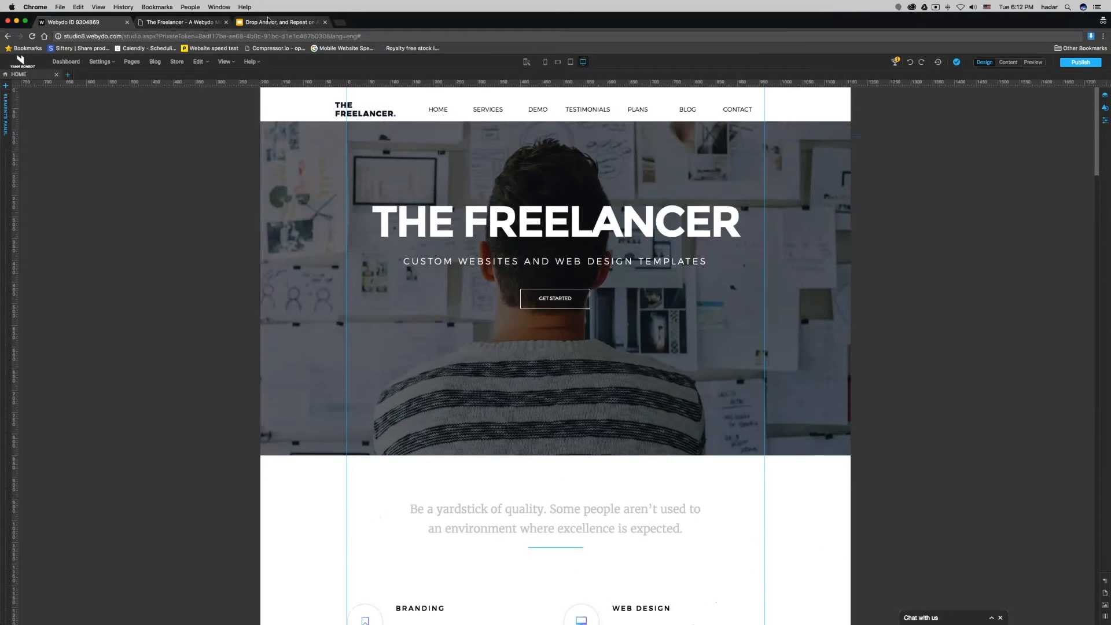
# Reveal the "Linking Links" bullet in the presentation, and back in Webydo open the Footer menu's list in the page manager
pyautogui.click(269, 22)
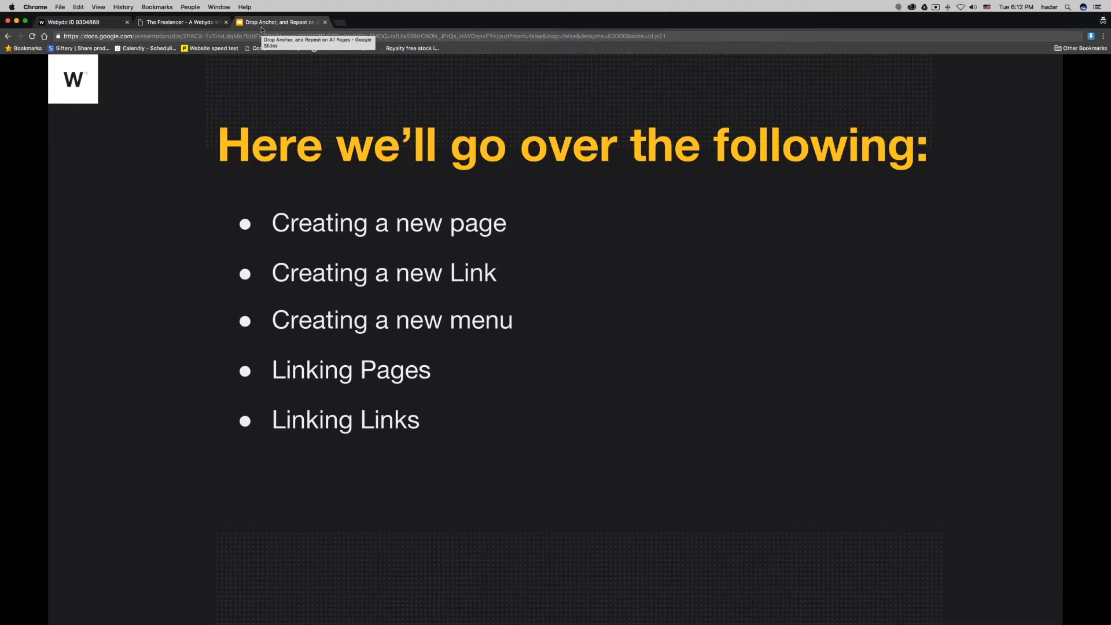
pyautogui.click(75, 22)
pyautogui.click(130, 62)
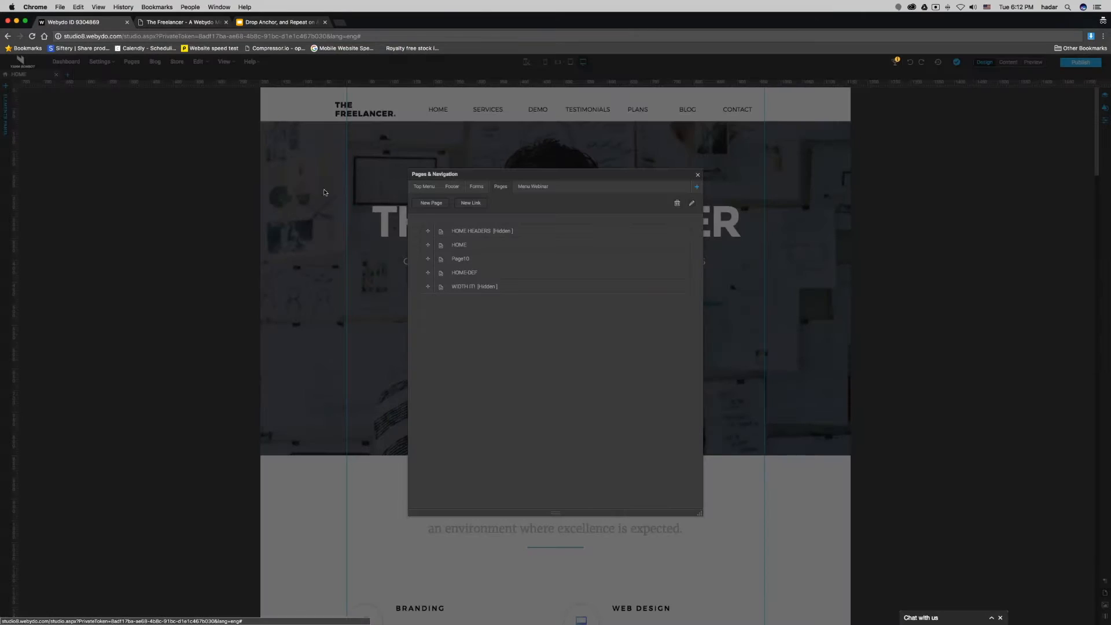
pyautogui.click(452, 187)
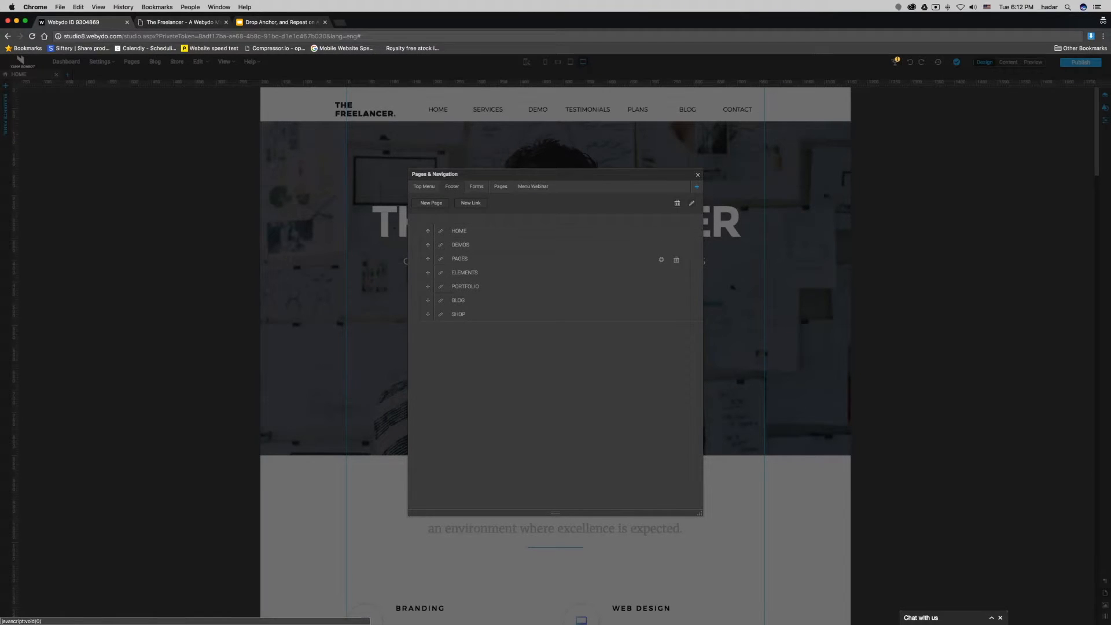
# Open the settings of the Footer menu's DEMOS link and examine its link types and the pages available for an internal link
pyautogui.click(661, 245)
pyautogui.click(491, 251)
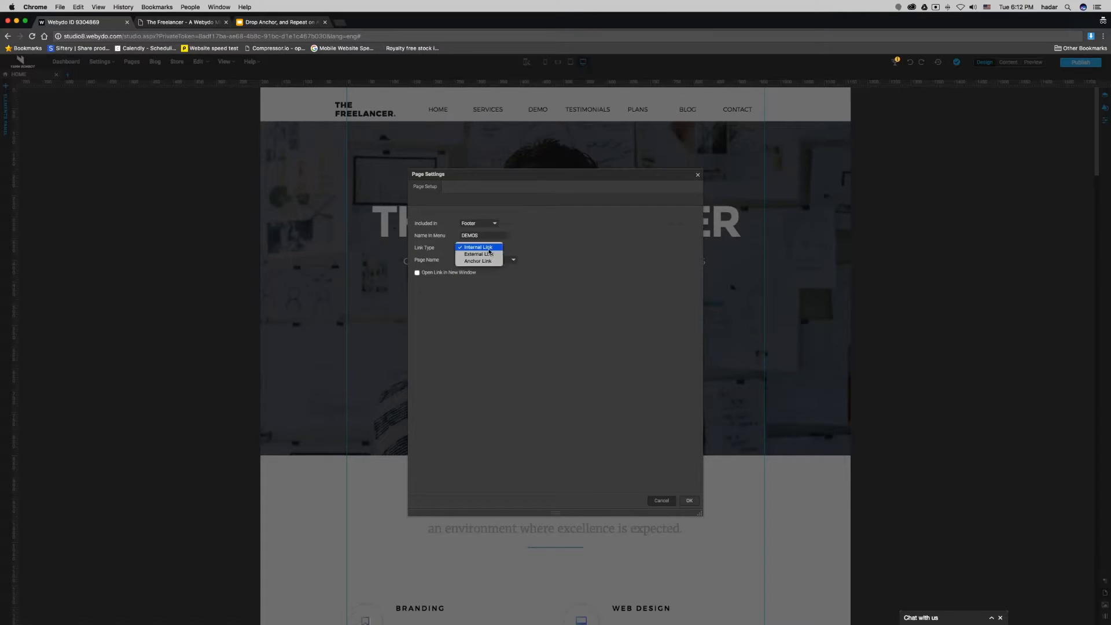
pyautogui.click(484, 247)
pyautogui.click(470, 263)
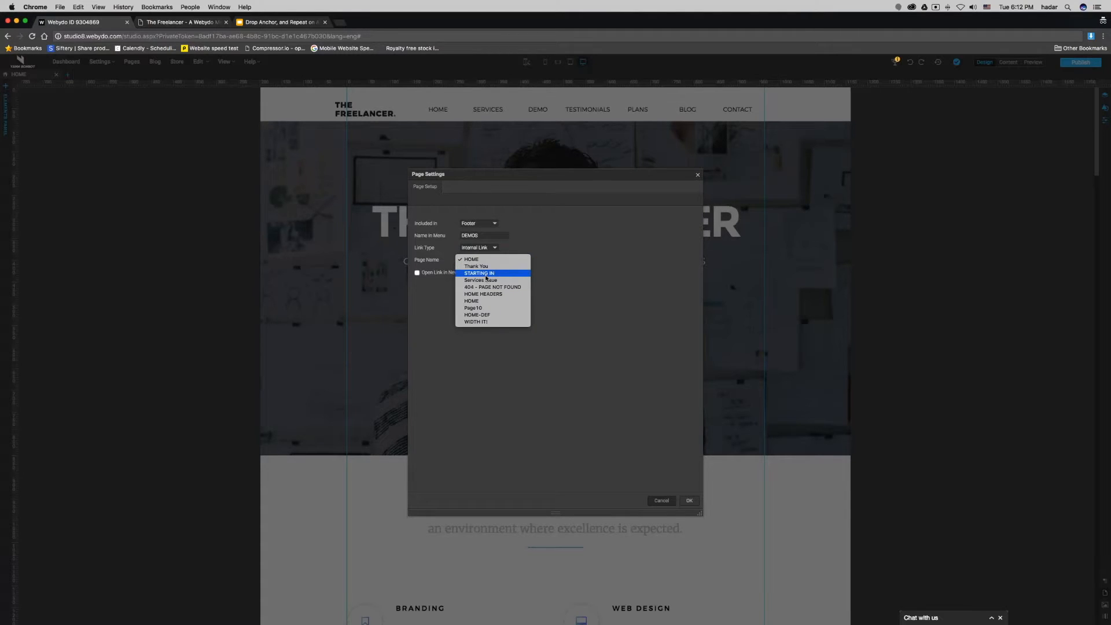
pyautogui.click(577, 268)
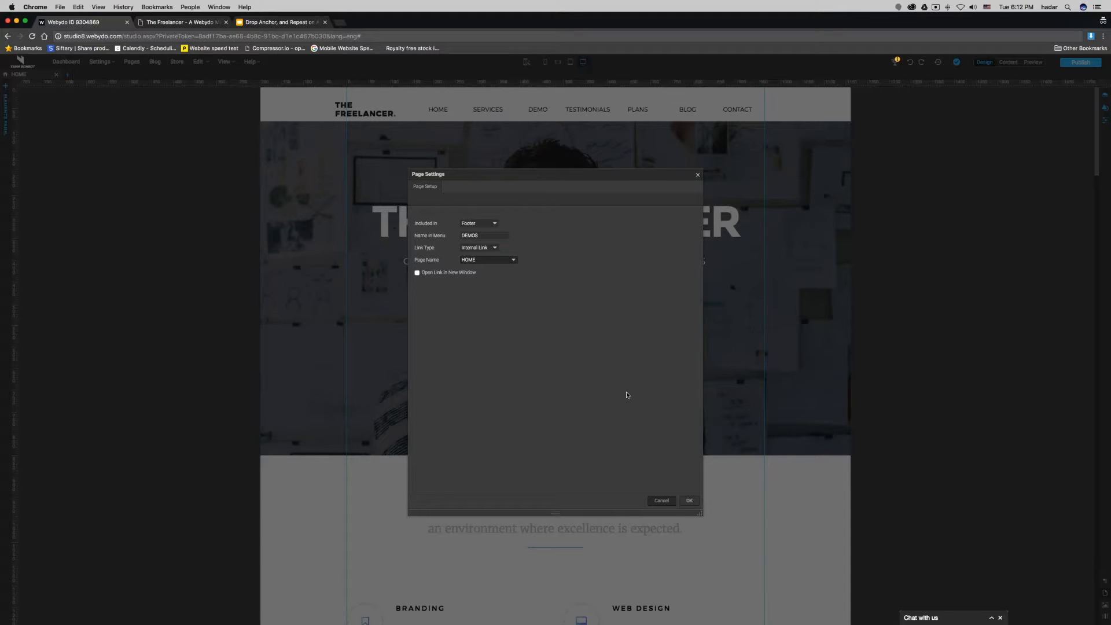
# Turn the Footer menu's DEMOS link into an external link to youtube.com and save its settings
pyautogui.click(478, 249)
pyautogui.click(477, 260)
pyautogui.moveTo(478, 261); pyautogui.dragTo(473, 260)
pyautogui.write('youtube.com')
pyautogui.click(689, 501)
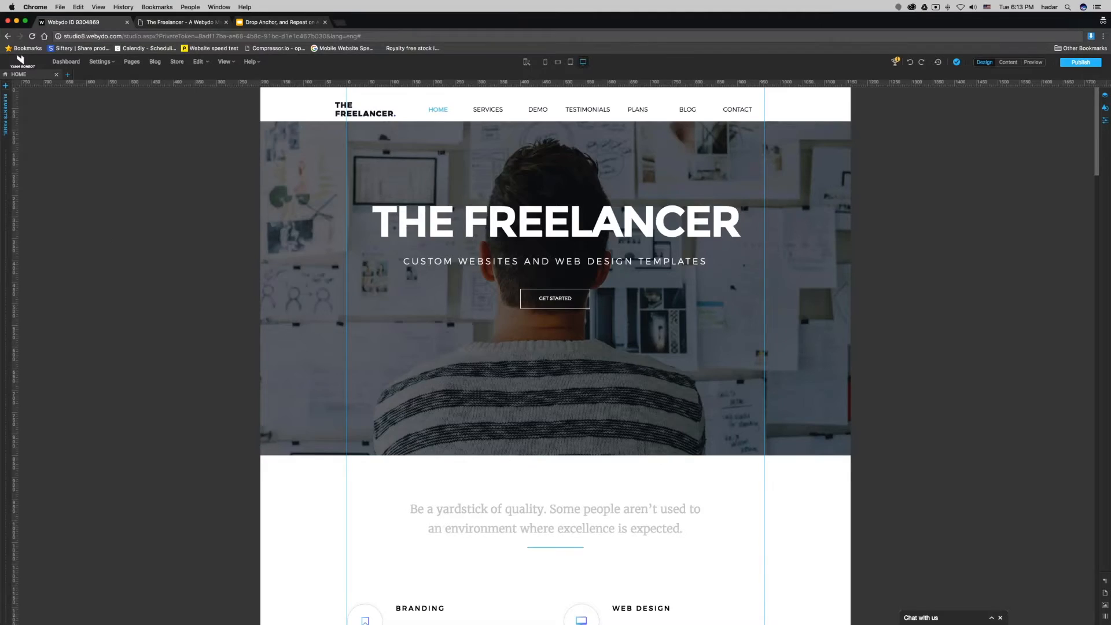
# In the presentation, reveal the "Switch page from Menu 1 to Menu 2" bullet and advance to the Anchor Links slide
pyautogui.click(272, 22)
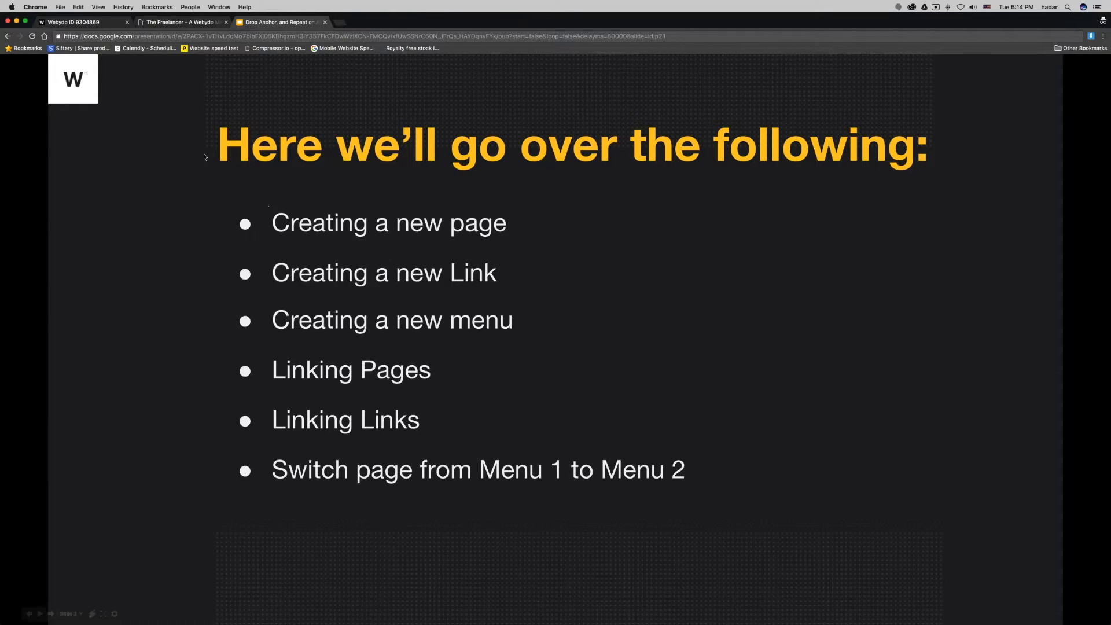
pyautogui.click(246, 395)
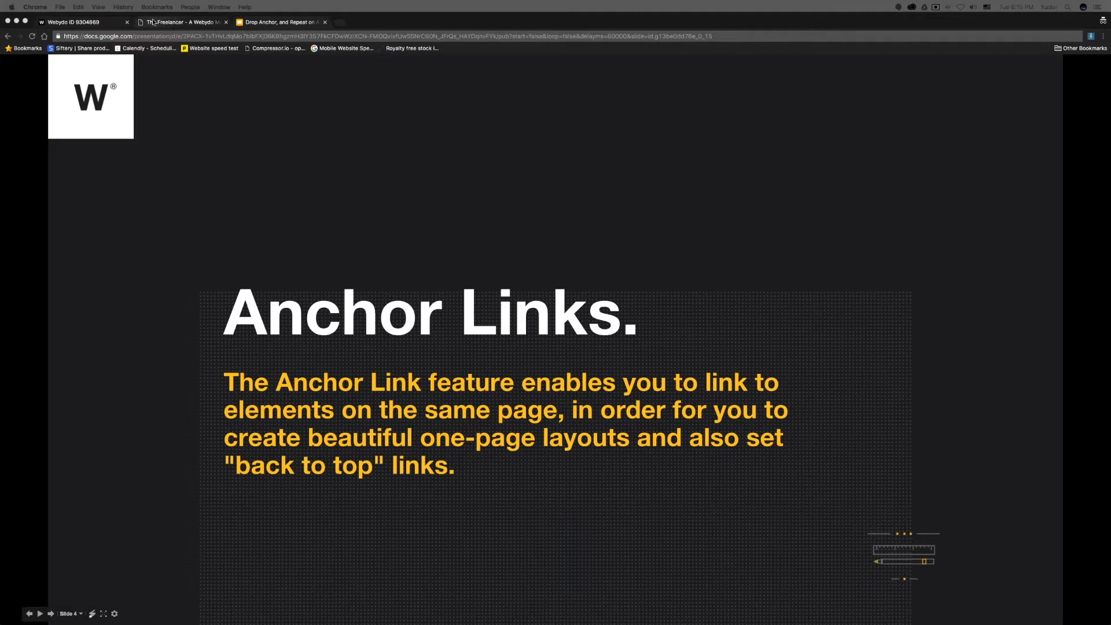
# Back in Webydo, place a new shape of about 80 × 80 px just below the hero image on the home page
pyautogui.click(113, 22)
pyautogui.scroll(5, 292, 252)
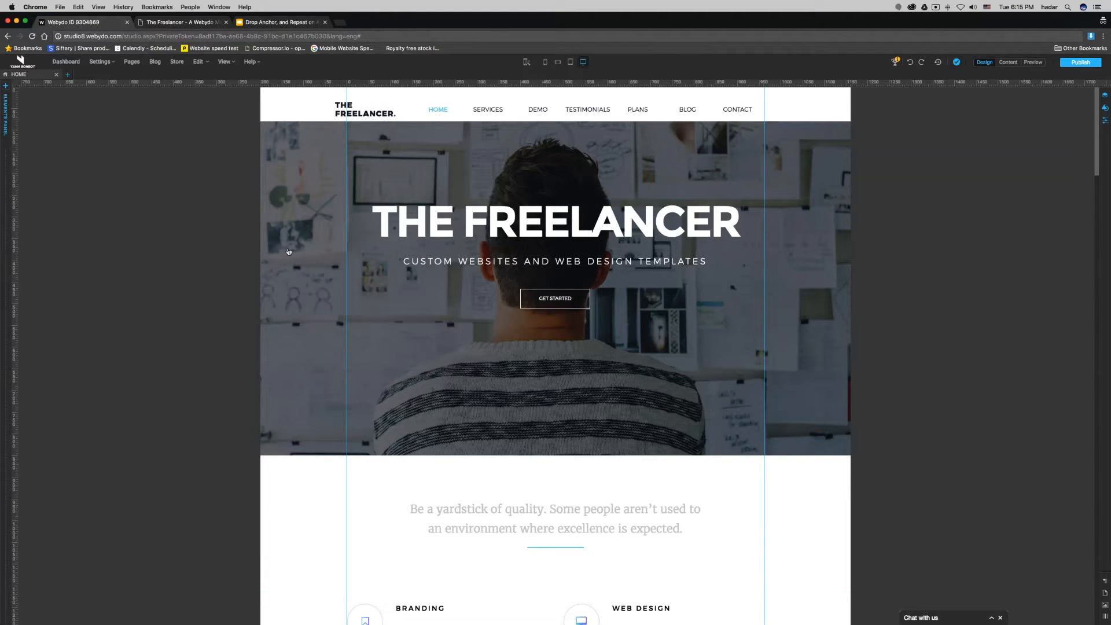
pyautogui.click(502, 210)
pyautogui.scroll(-1, 485, 490)
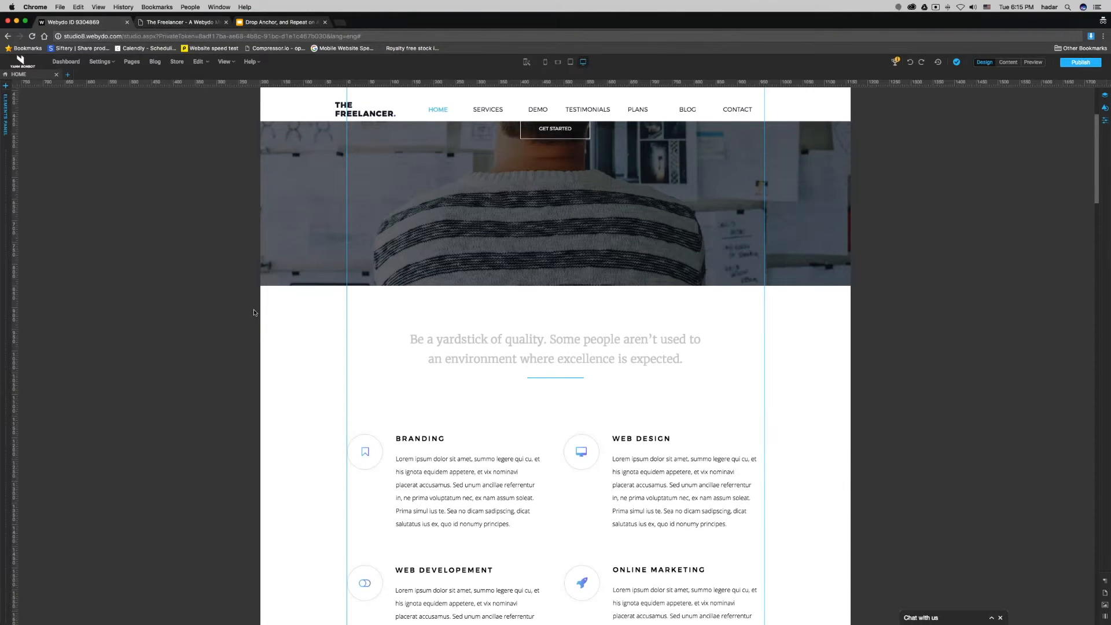
pyautogui.scroll(3, 257, 318)
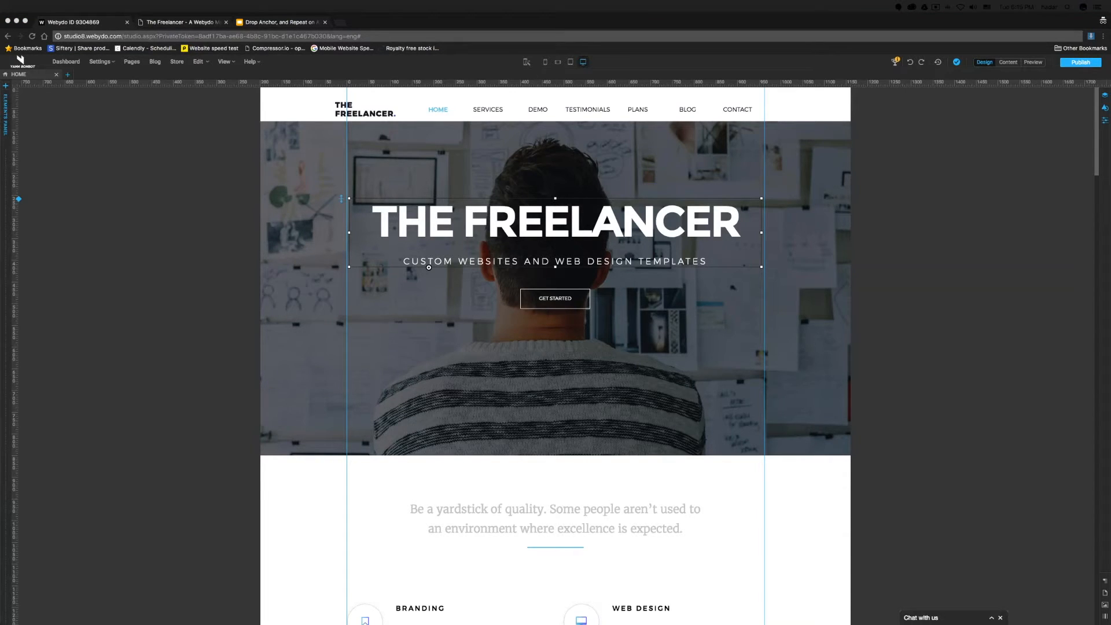
pyautogui.click(8, 183)
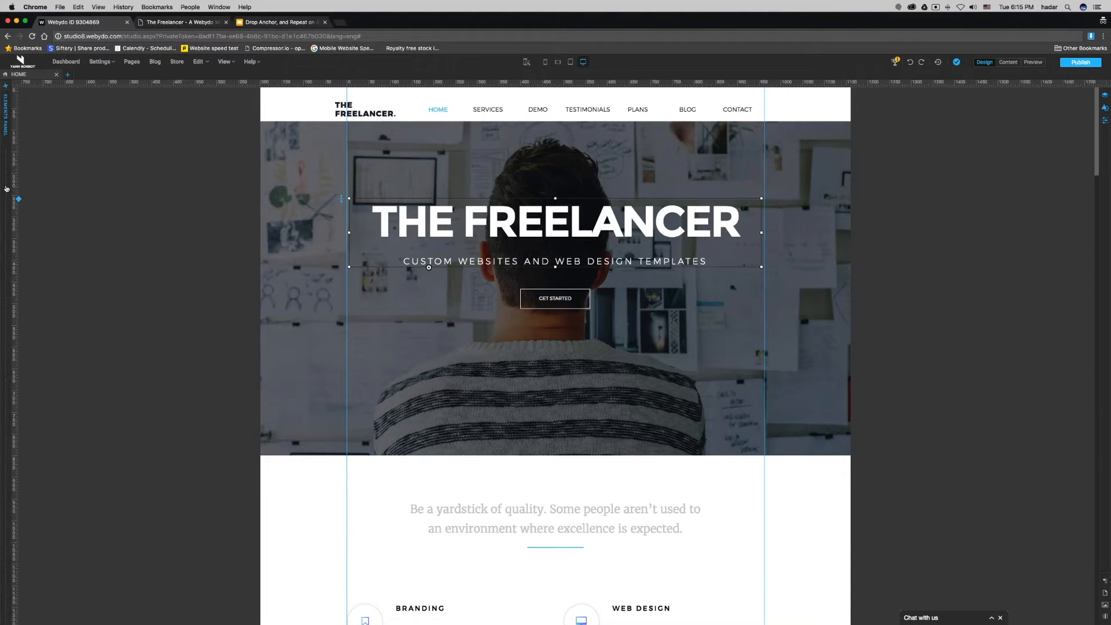
pyautogui.click(8, 183)
pyautogui.moveTo(26, 111); pyautogui.dragTo(301, 477)
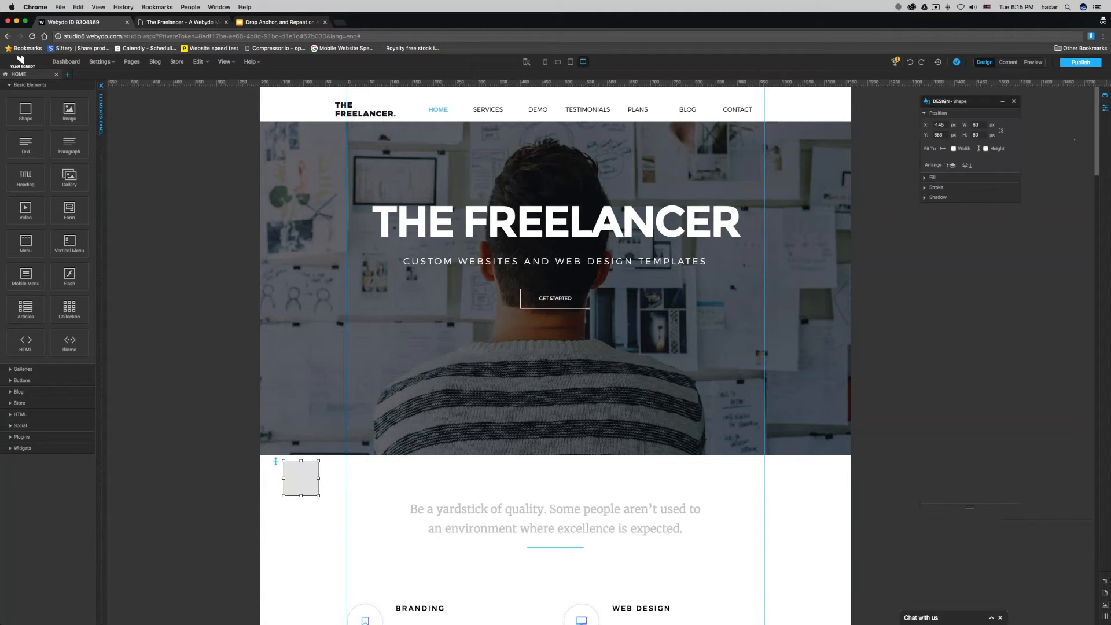
# Stretch the new shape to fit the page width, fill it with the purple swatch and move it flush against the hero image
pyautogui.click(953, 149)
pyautogui.click(931, 177)
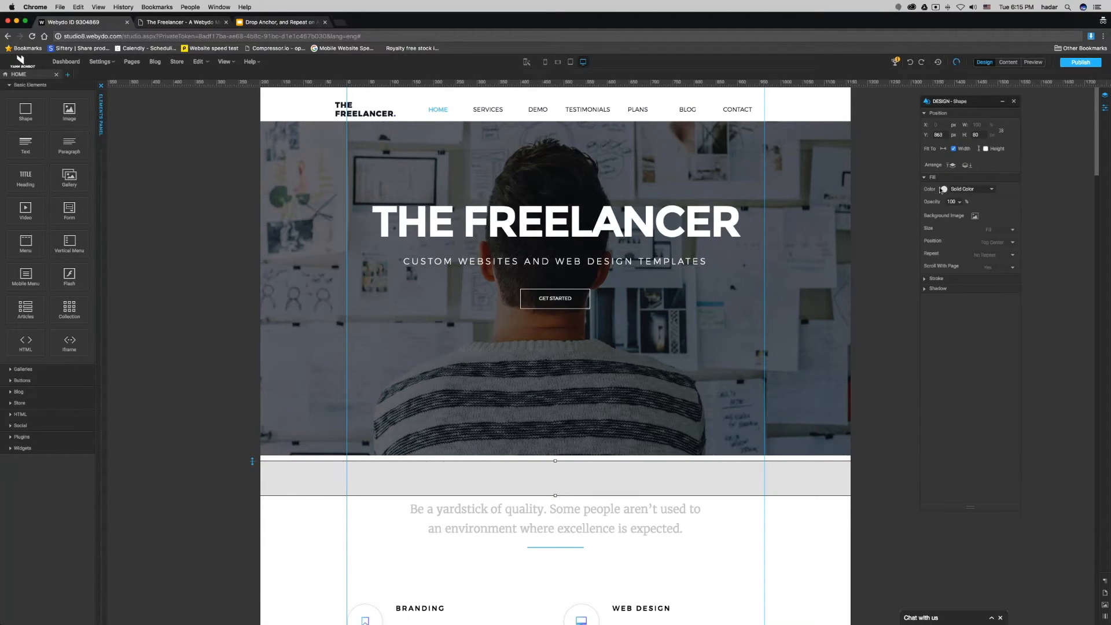
pyautogui.click(943, 189)
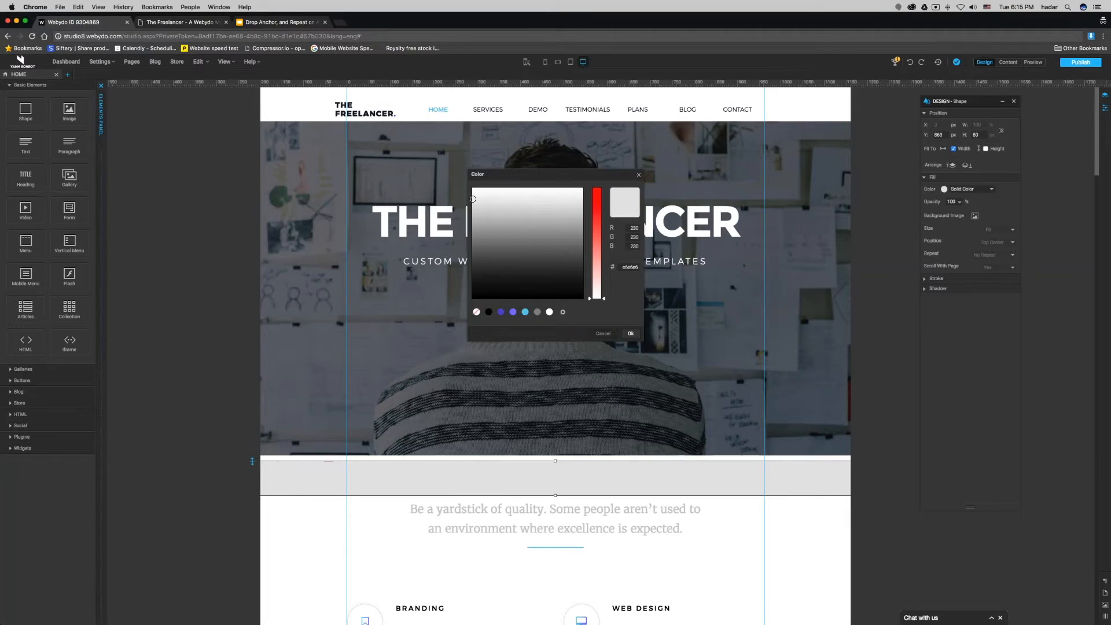
pyautogui.click(501, 312)
pyautogui.click(631, 334)
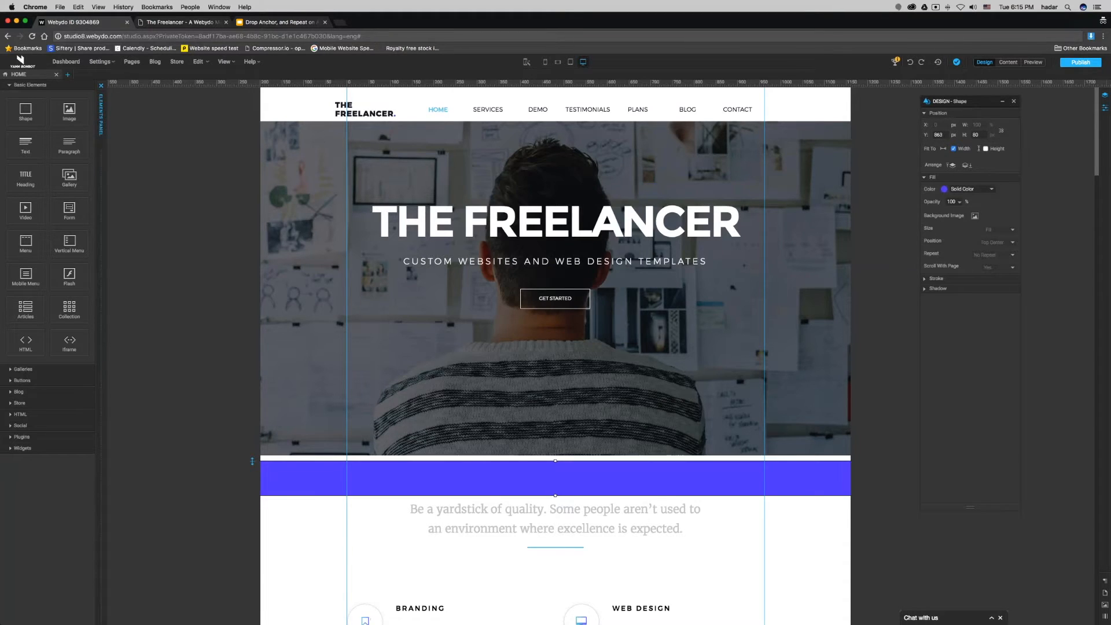
pyautogui.moveTo(637, 482); pyautogui.dragTo(644, 477)
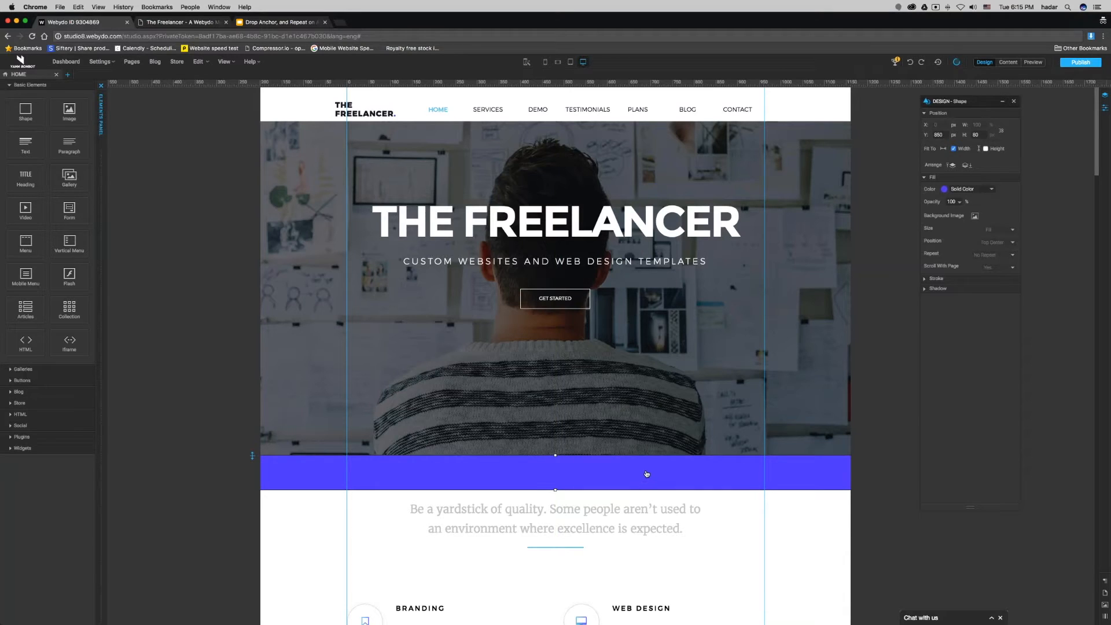
# Set the purple shape as an anchor link named "Anchor 1" and save the name
pyautogui.rightClick(645, 475)
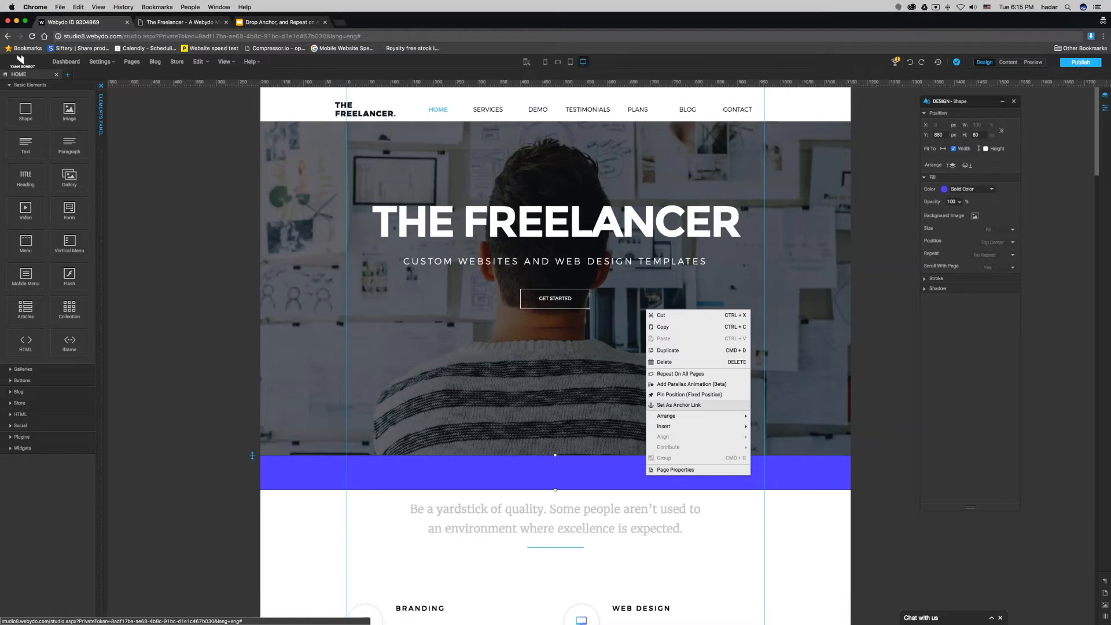
pyautogui.click(671, 405)
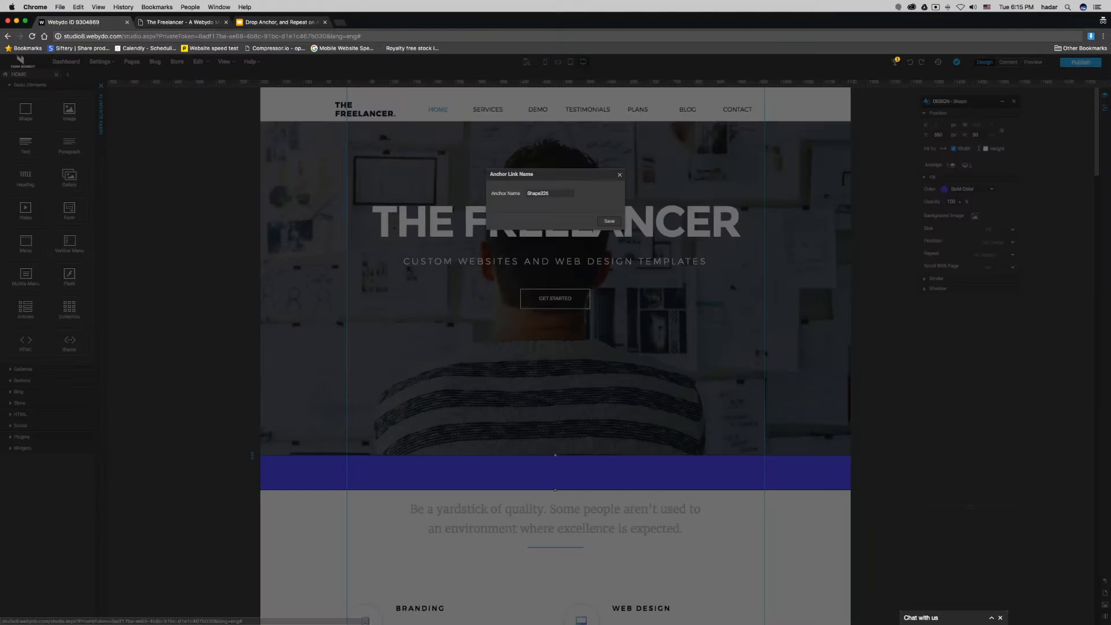
pyautogui.moveTo(567, 193); pyautogui.dragTo(490, 193)
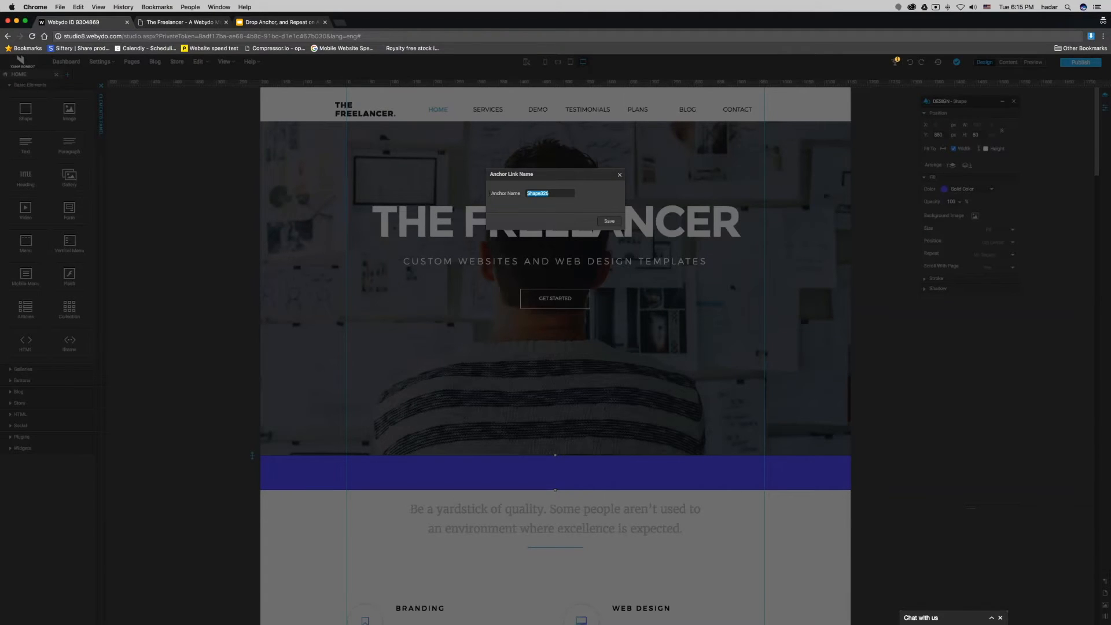
pyautogui.write('Anchor 1')
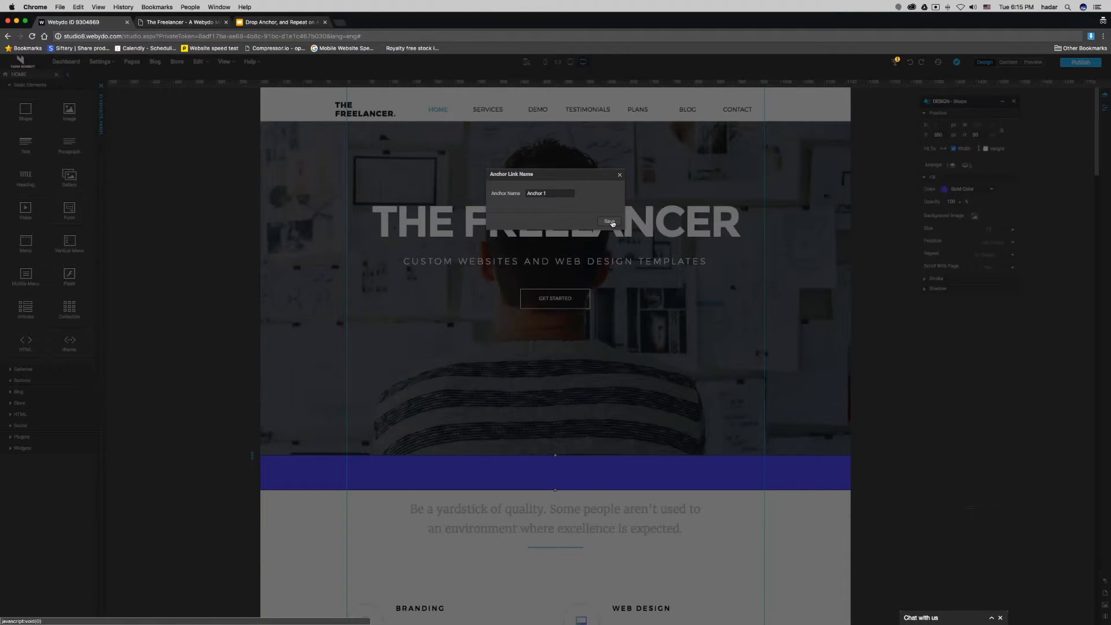
pyautogui.click(610, 222)
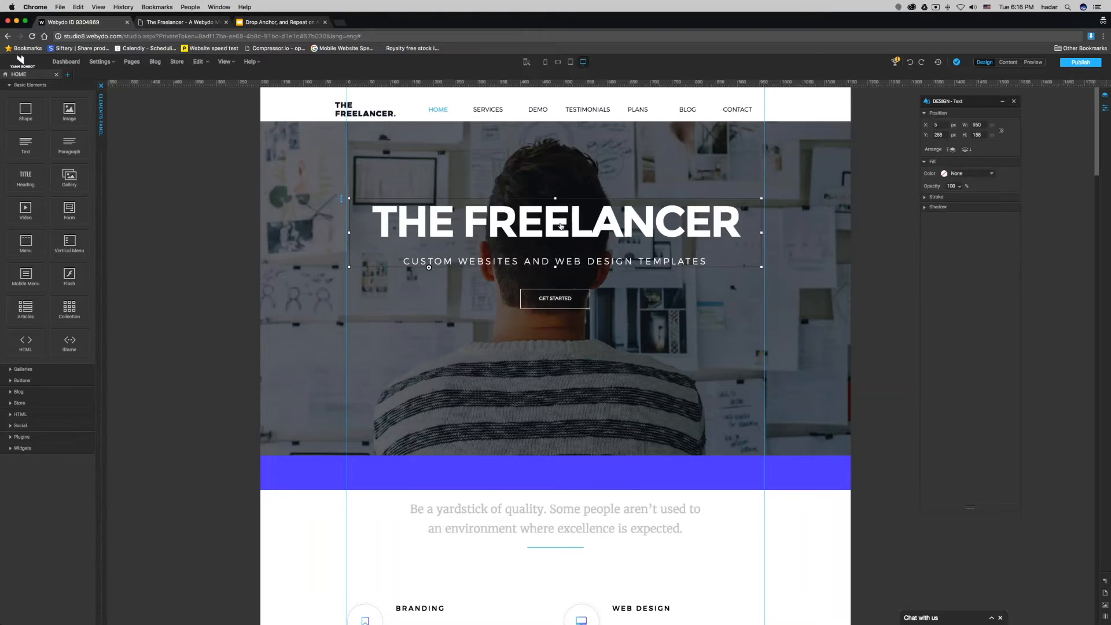
# Link the hero's GET STARTED button to the anchor "Anchor 1"
pyautogui.doubleClick(460, 229)
pyautogui.moveTo(742, 228); pyautogui.dragTo(542, 232)
pyautogui.click(571, 299)
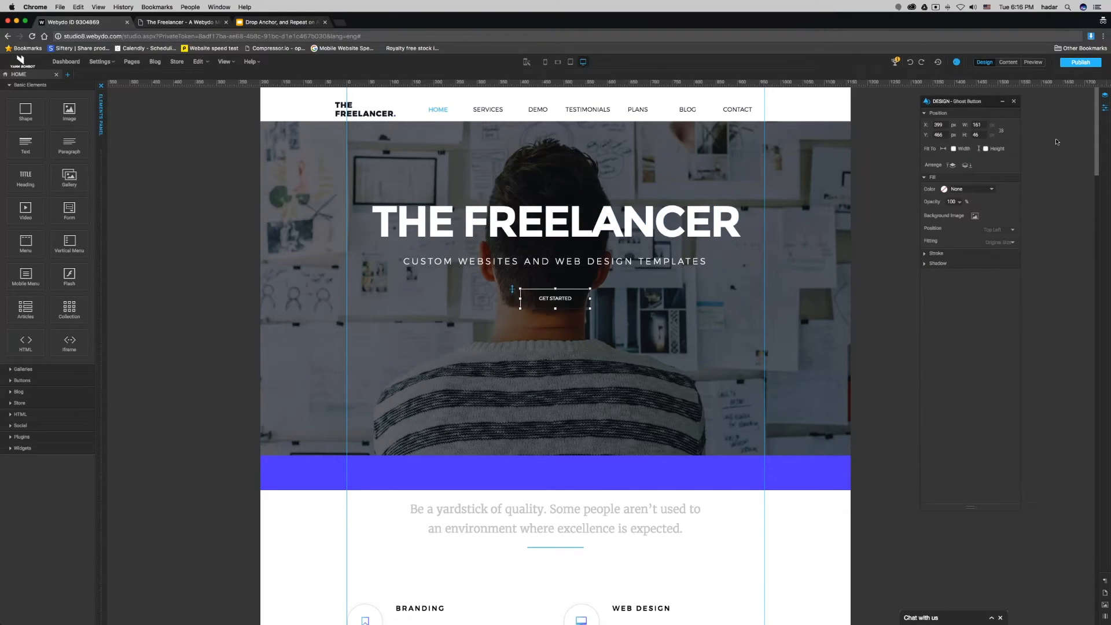
pyautogui.click(1105, 108)
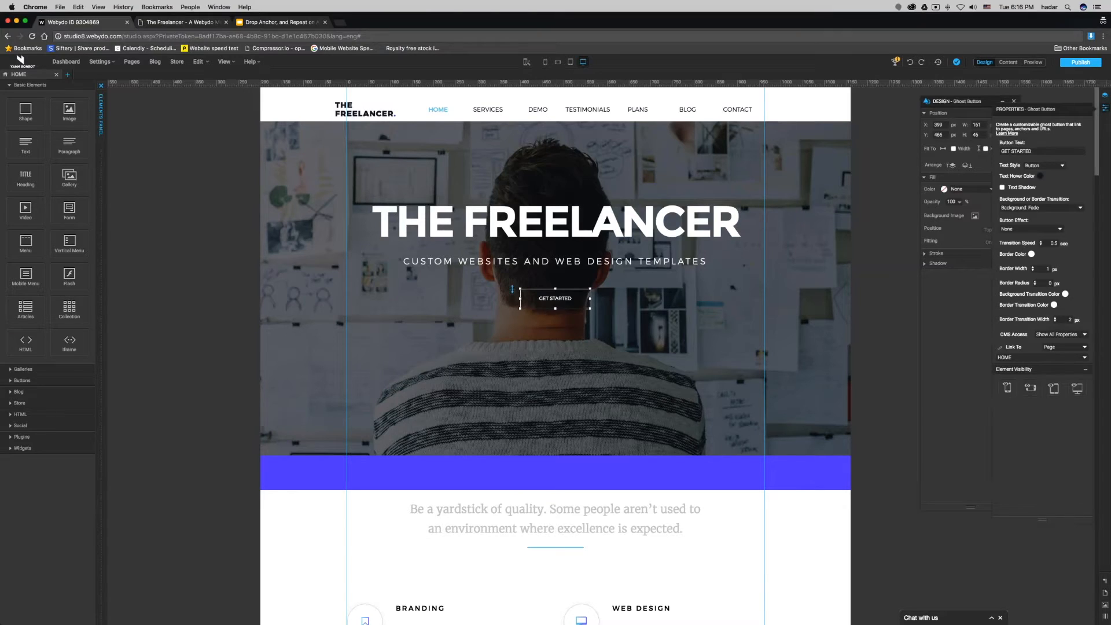
pyautogui.click(1052, 347)
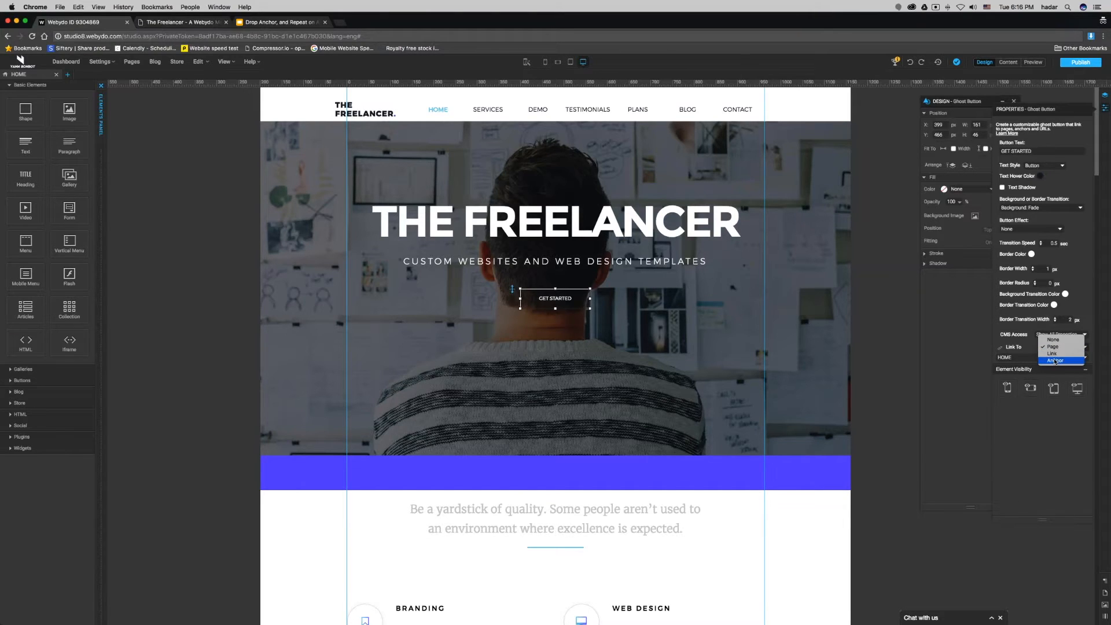
pyautogui.click(1054, 360)
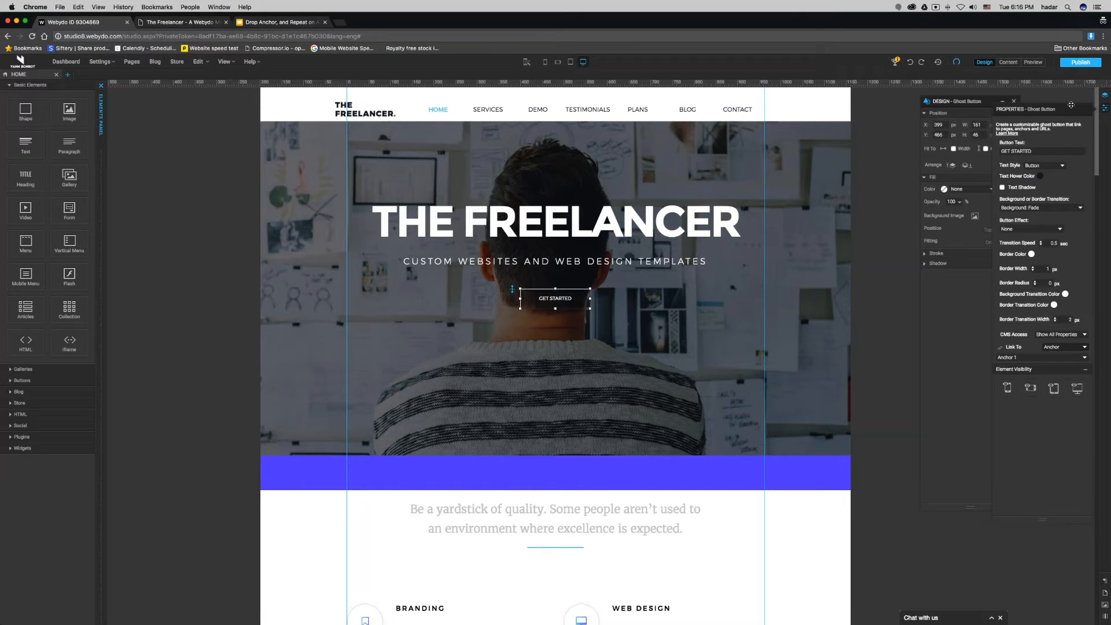
# Publish the website, open the live site and test the GET STARTED button's anchor link twice from the hero section
pyautogui.click(1080, 62)
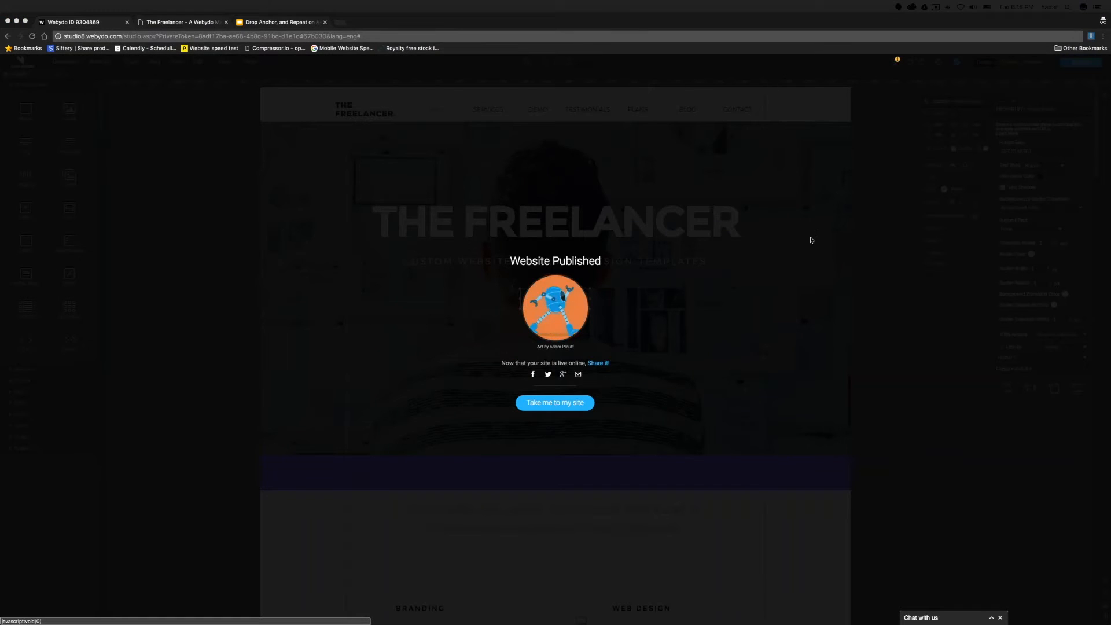
pyautogui.click(555, 402)
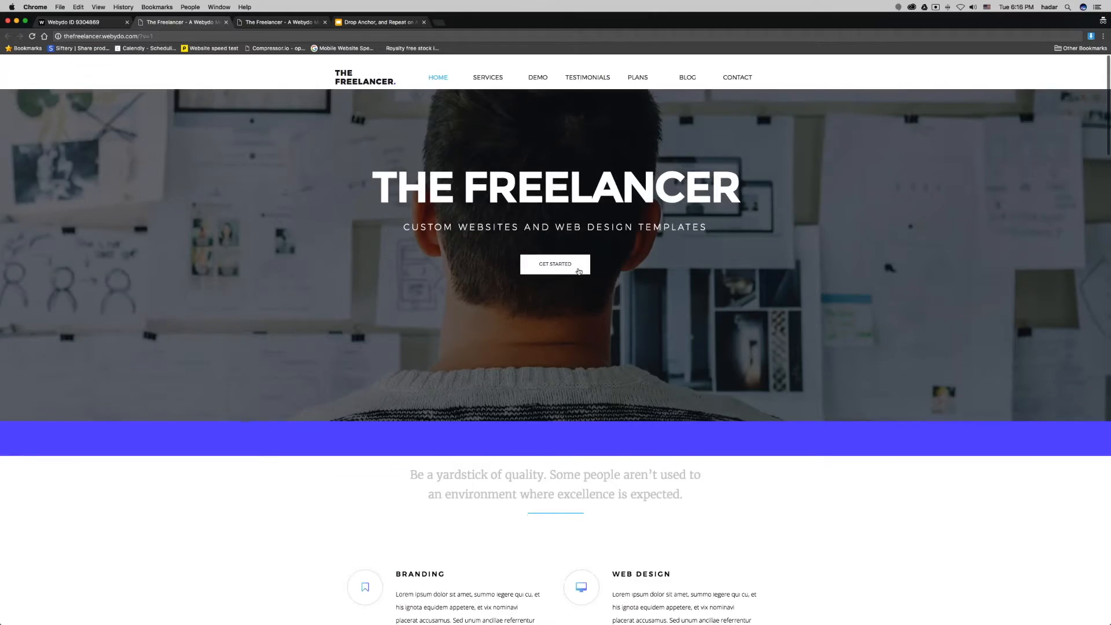
pyautogui.click(578, 271)
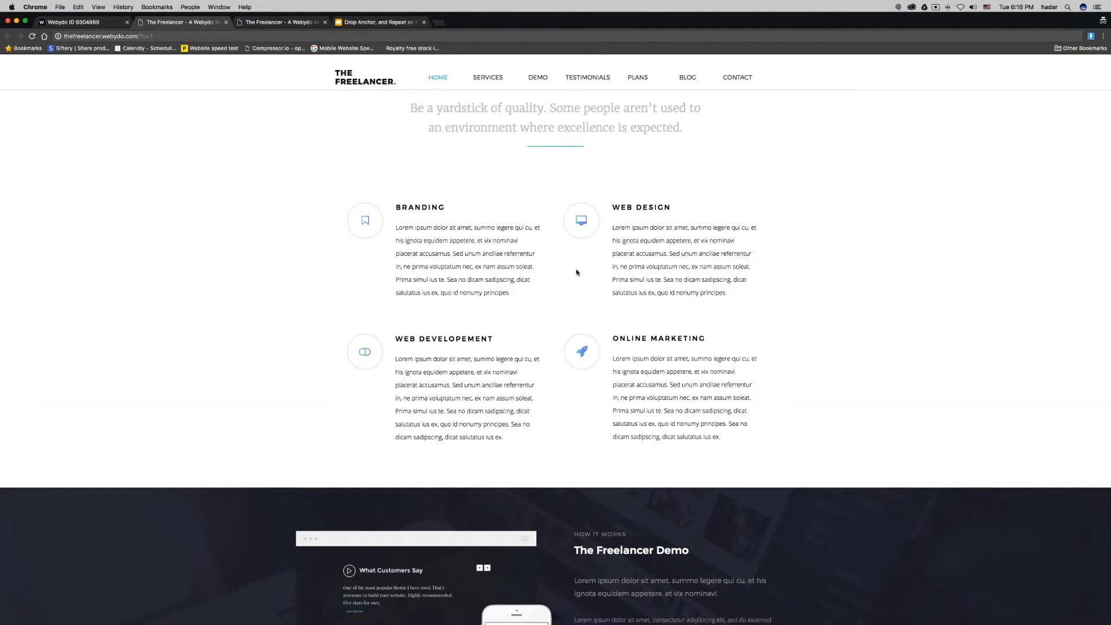
pyautogui.scroll(5, 576, 271)
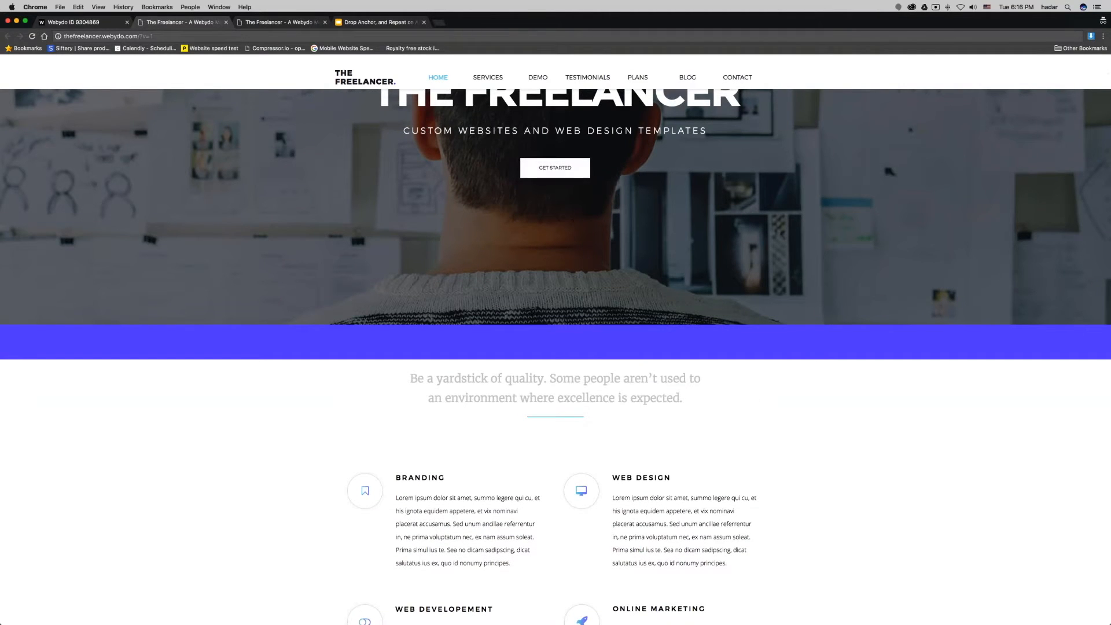
pyautogui.click(554, 167)
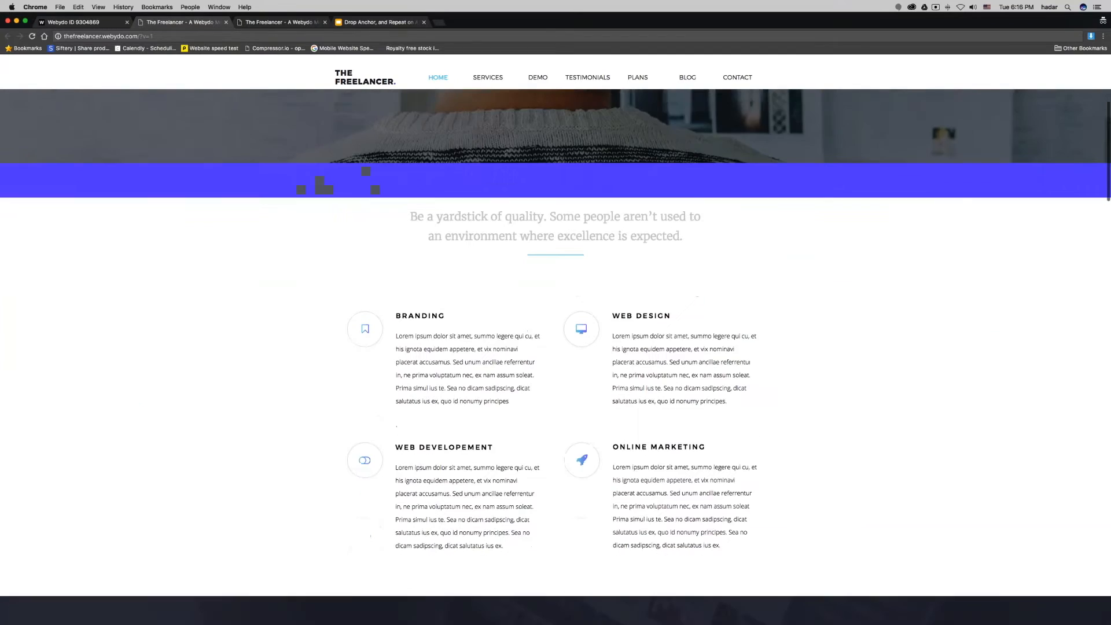
# Back in the Webydo editor, set the anchor shape's fill color to None so it is transparent
pyautogui.click(105, 22)
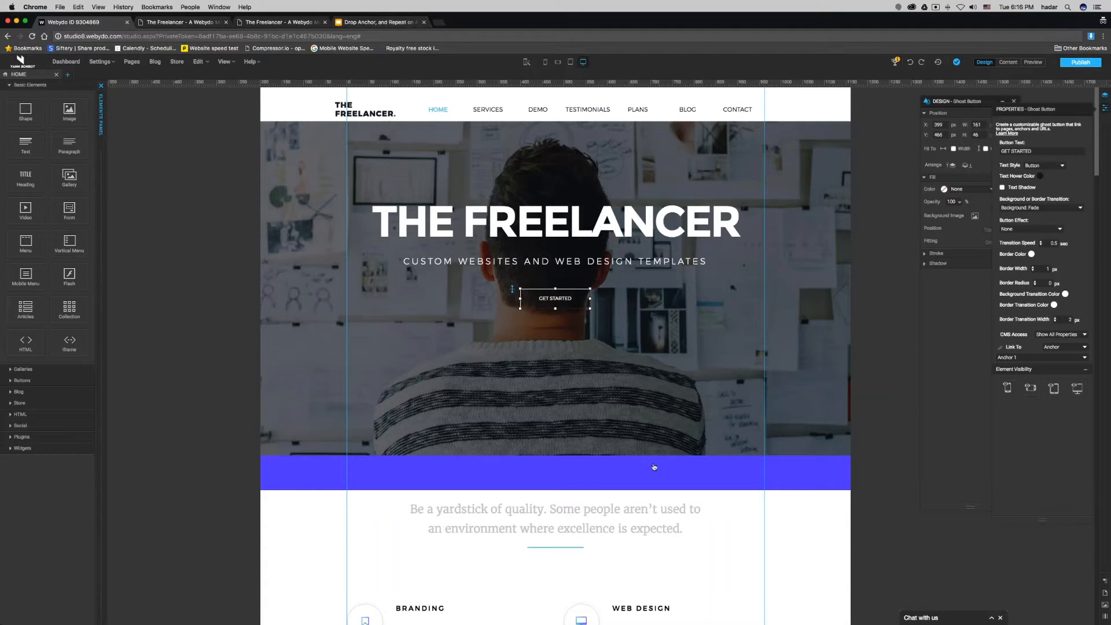
pyautogui.click(655, 467)
pyautogui.moveTo(949, 101); pyautogui.dragTo(728, 99)
pyautogui.click(746, 186)
pyautogui.click(744, 179)
pyautogui.click(930, 225)
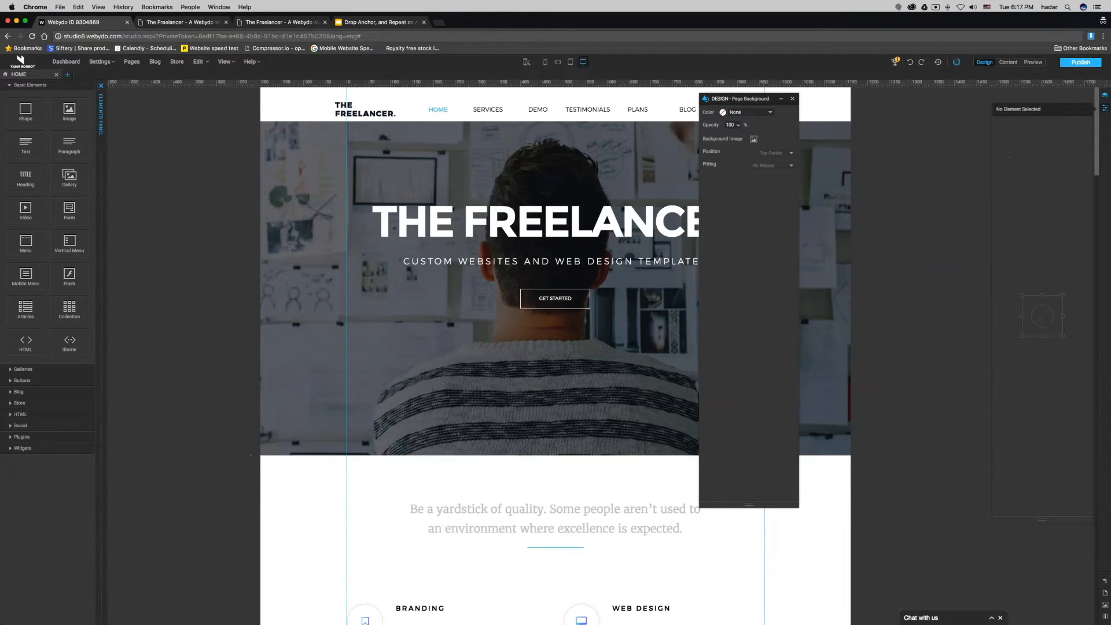
# Publish the website again and check the jump to the transparent anchor on the live home page
pyautogui.click(1080, 62)
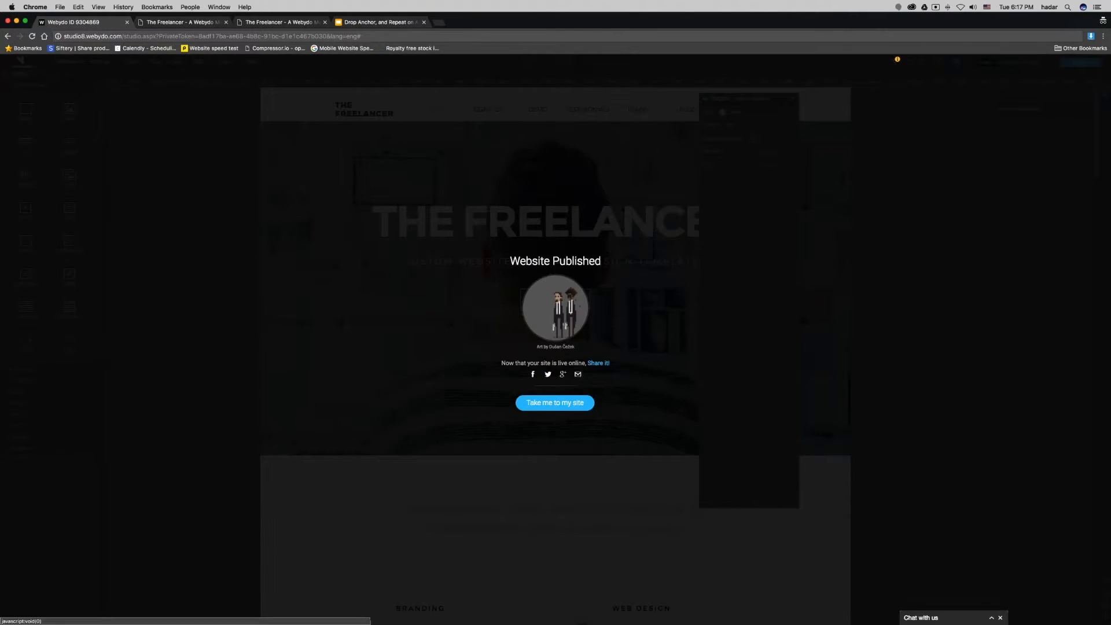
pyautogui.click(554, 402)
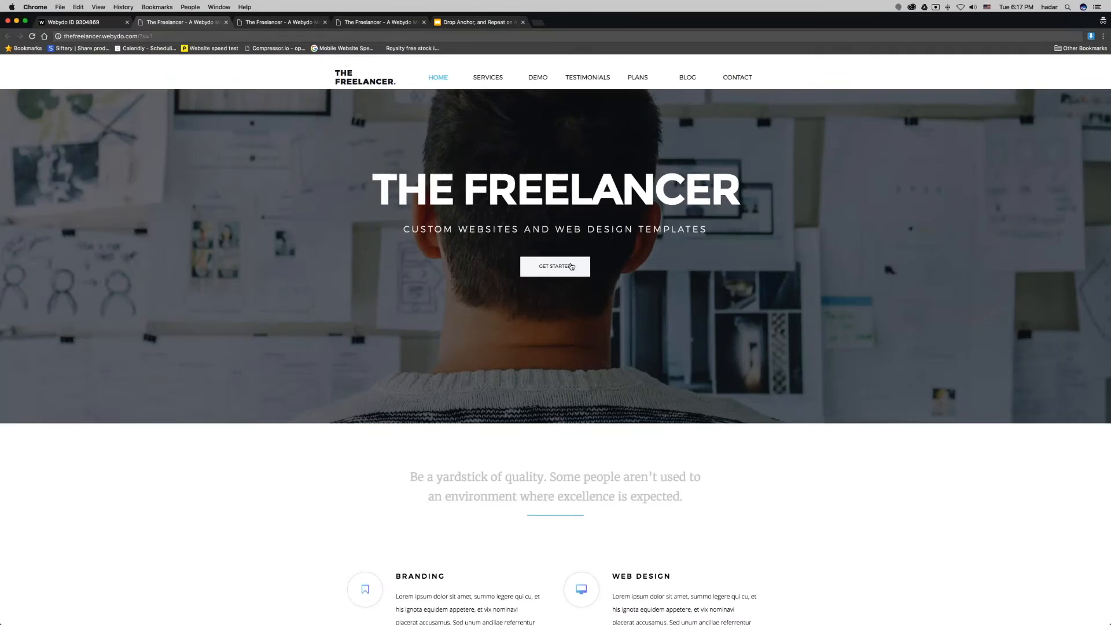
pyautogui.scroll(-5, 571, 266)
pyautogui.scroll(-2, 572, 266)
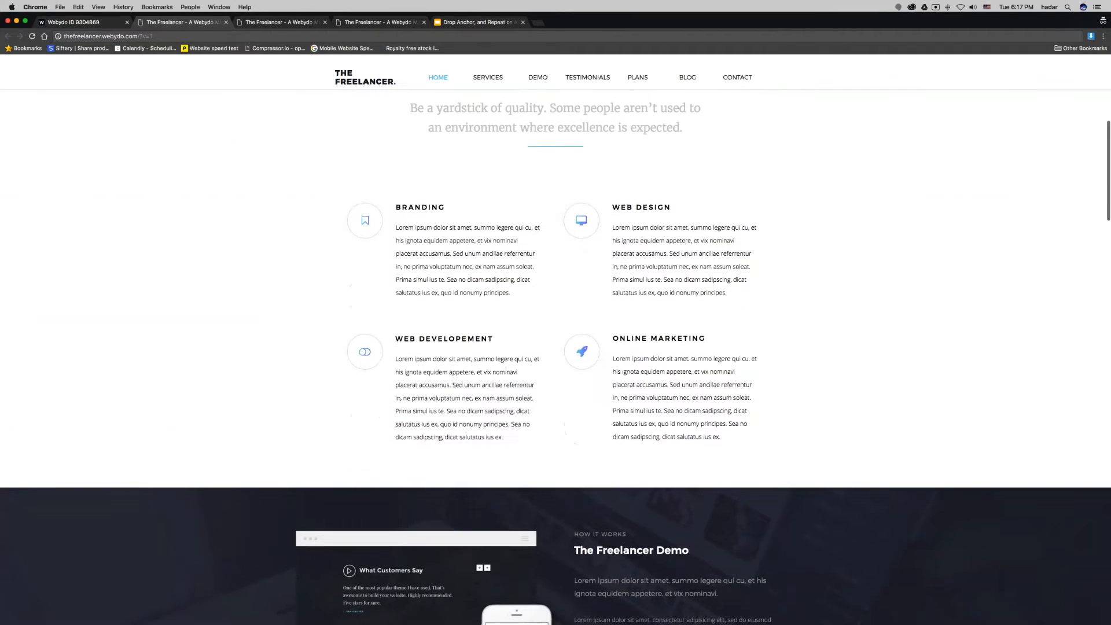
# Return to the Webydo editor, give the anchor shape the purple fill color again and hide the Elements Panel
pyautogui.click(81, 22)
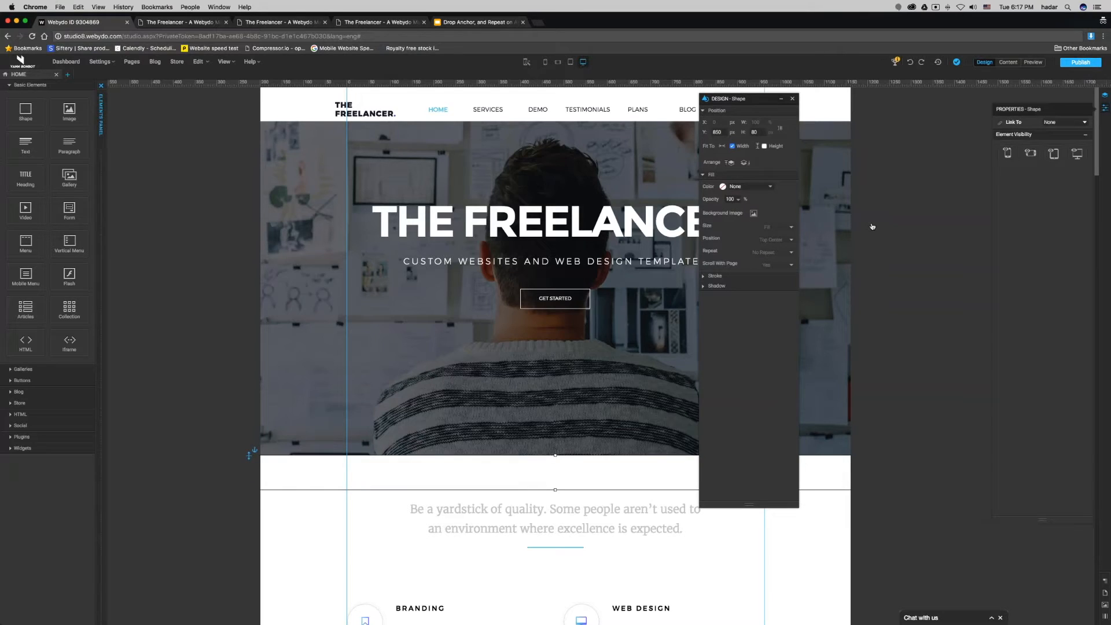
pyautogui.click(746, 185)
pyautogui.click(500, 311)
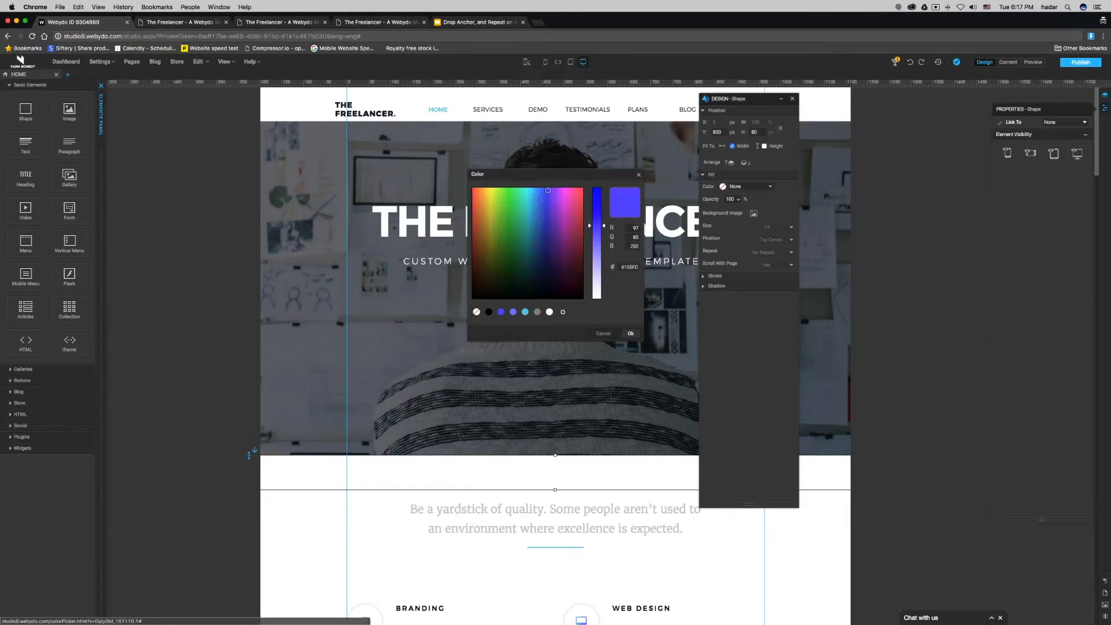
pyautogui.click(631, 333)
pyautogui.click(122, 313)
pyautogui.click(102, 86)
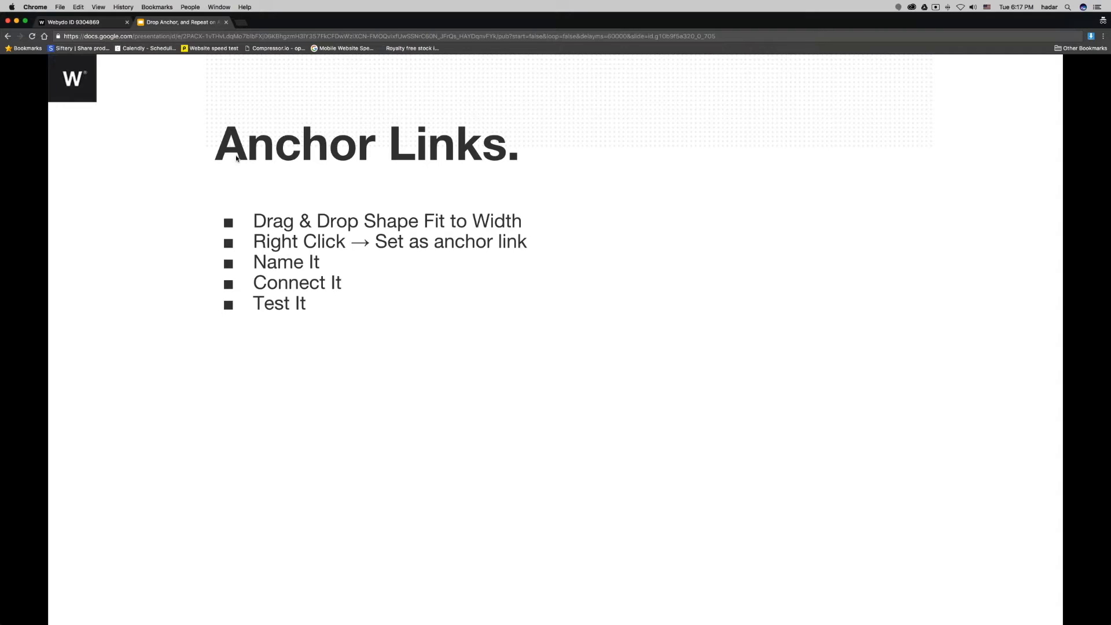
# Advance the presentation to the Anchor Link Mistake slide, return to the Webydo editor and close the Design panel
pyautogui.press('Right')
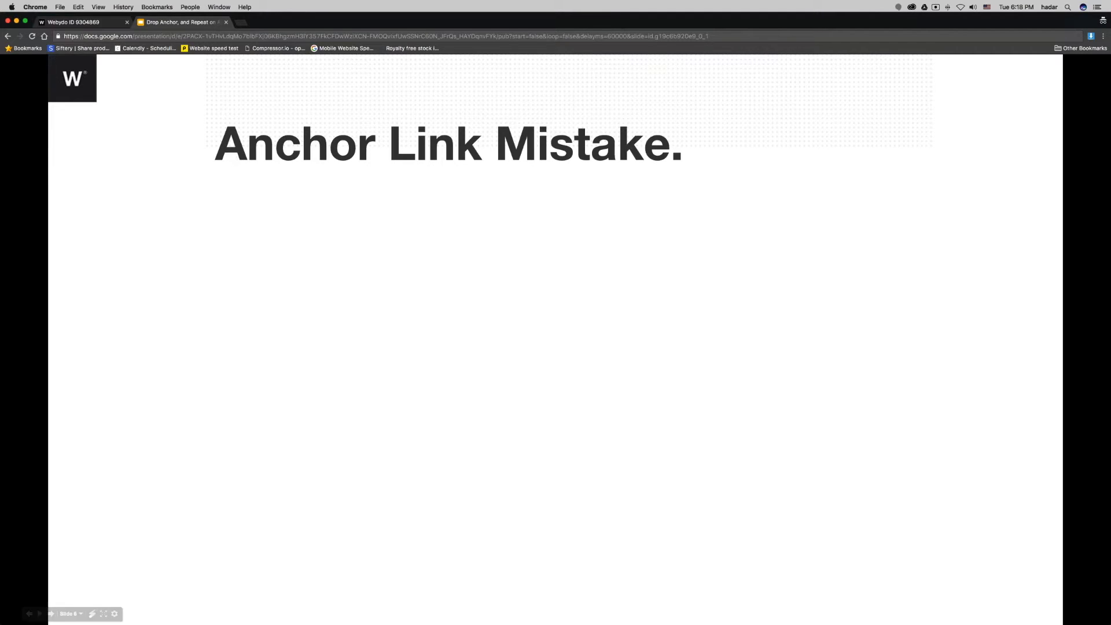
pyautogui.click(89, 24)
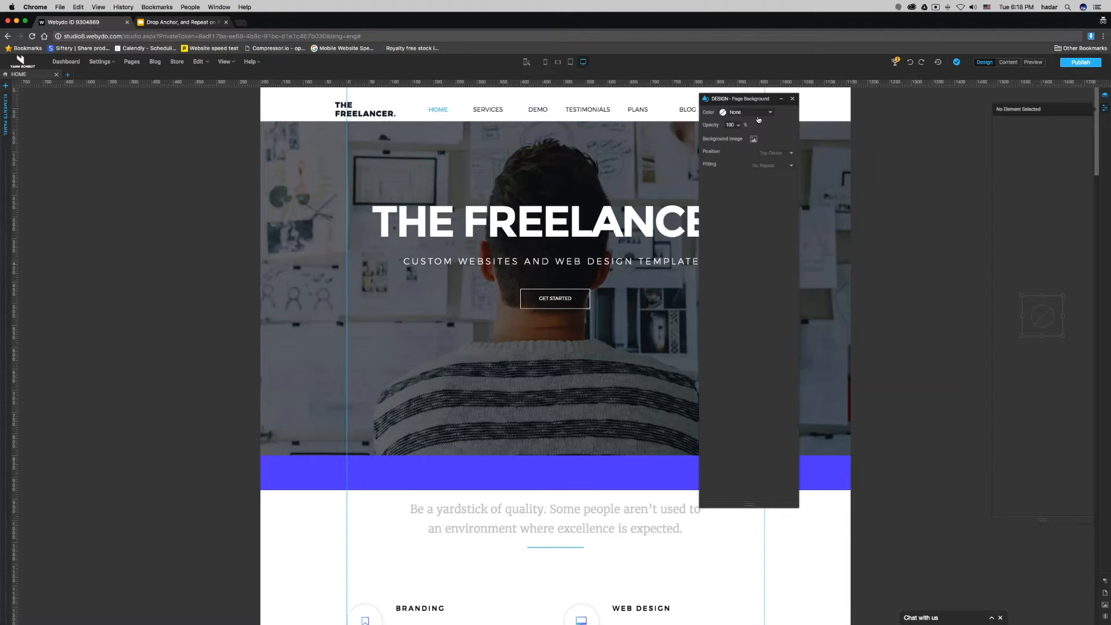
pyautogui.click(791, 99)
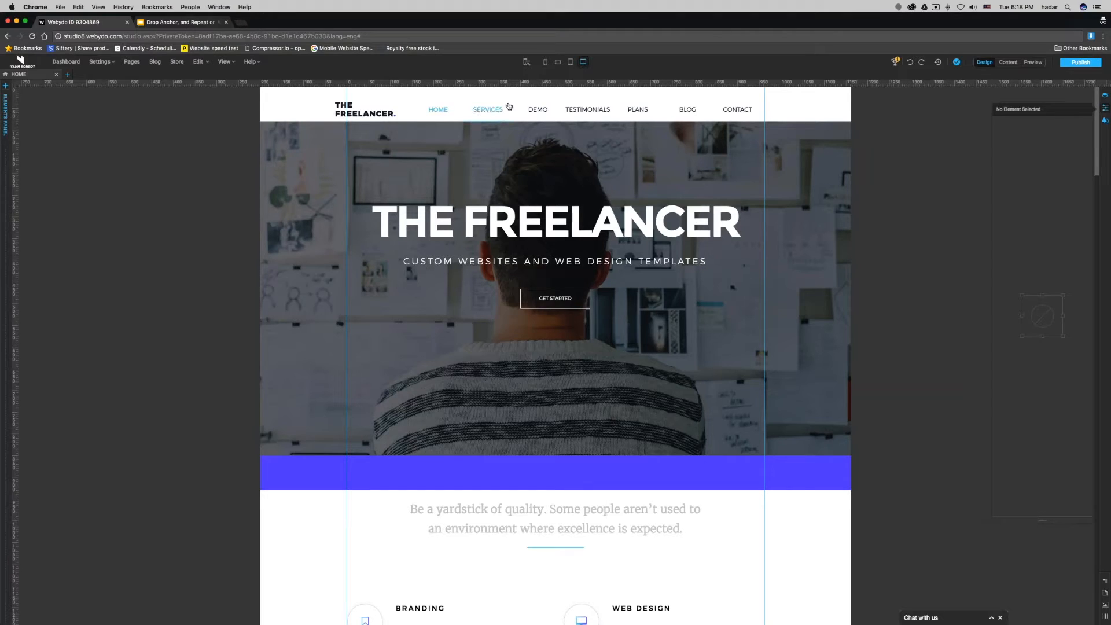
# Remove the purple shape's existing anchor link and set it as a new anchor link named "Services"
pyautogui.scroll(-5, 548, 435)
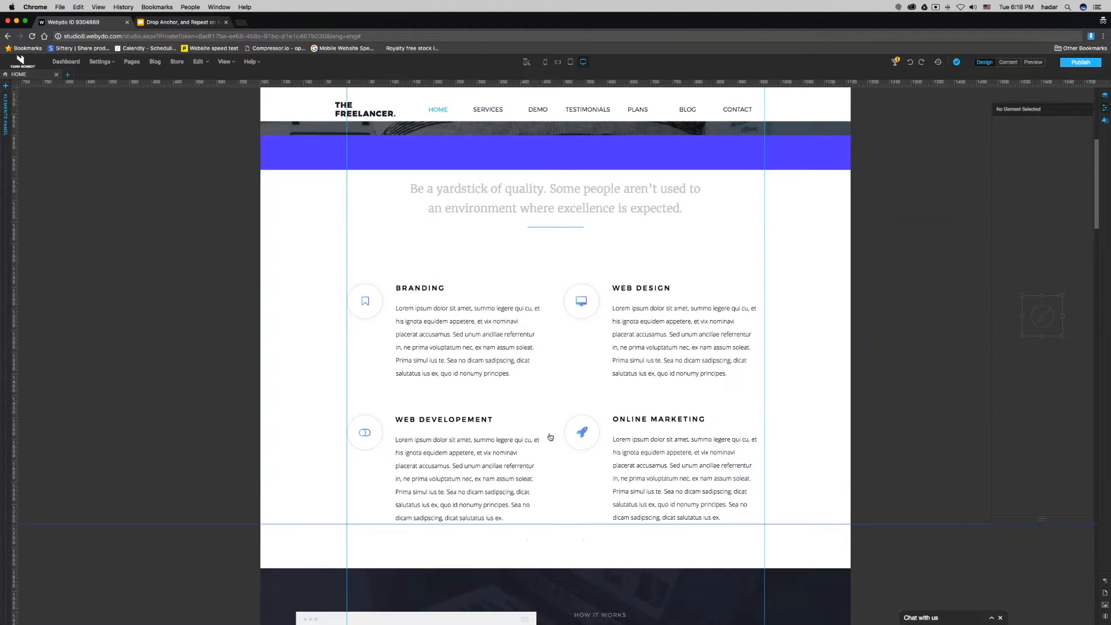
pyautogui.click(571, 151)
pyautogui.rightClick(584, 150)
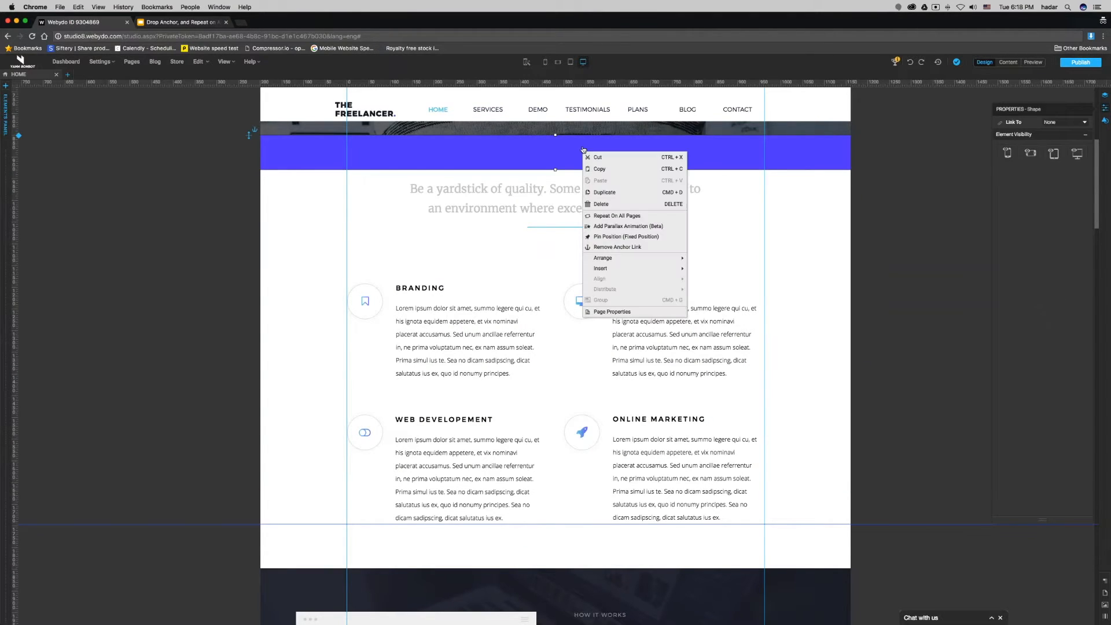
pyautogui.click(616, 247)
pyautogui.rightClick(617, 167)
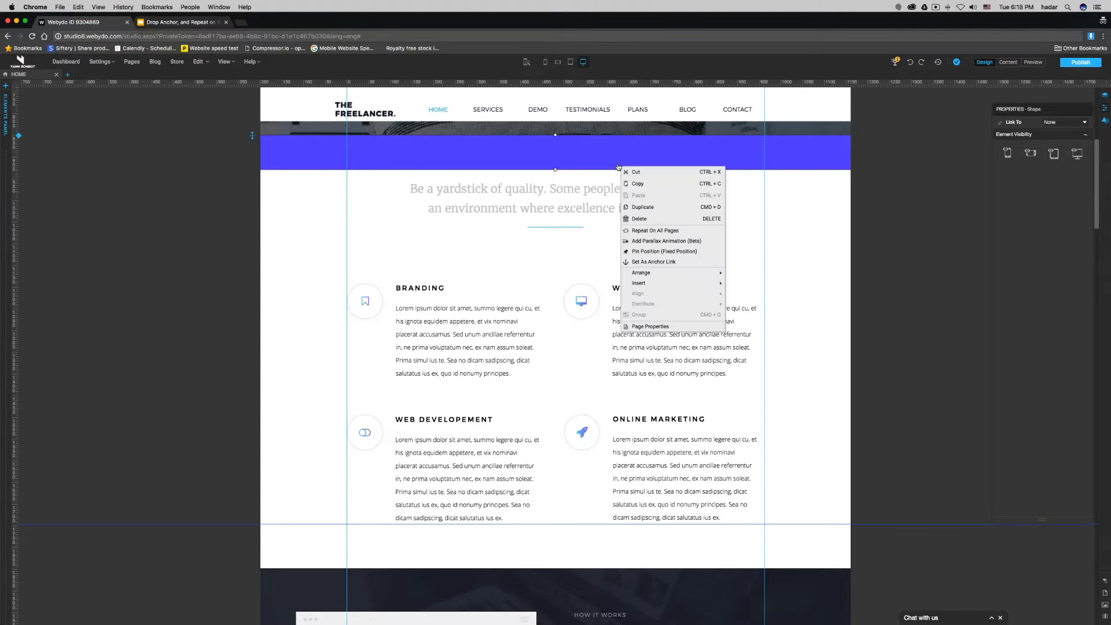
pyautogui.click(653, 262)
pyautogui.moveTo(569, 193); pyautogui.dragTo(499, 194)
pyautogui.write('Services')
pyautogui.click(618, 221)
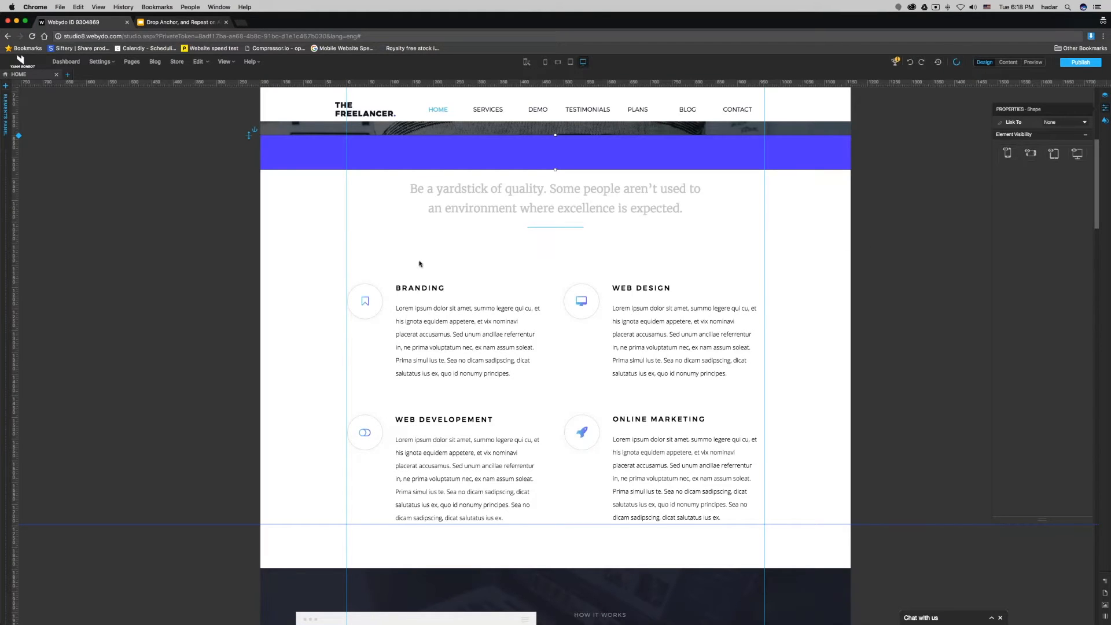
# Try pasting a copy of the purple anchor shape and delete the copy
pyautogui.press('super+v')
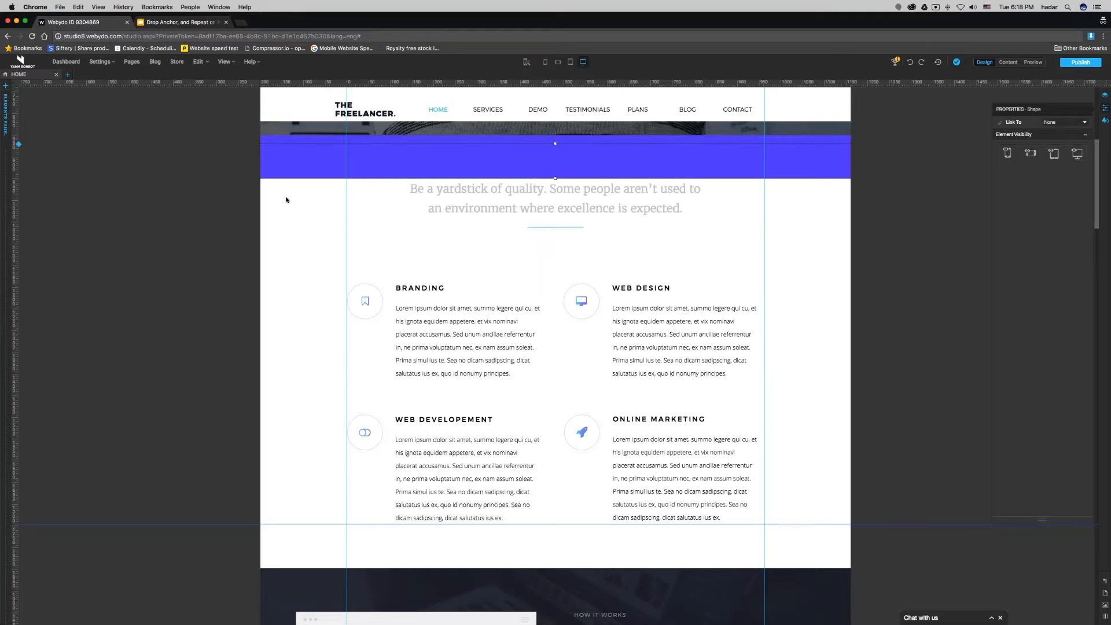
pyautogui.press('Delete')
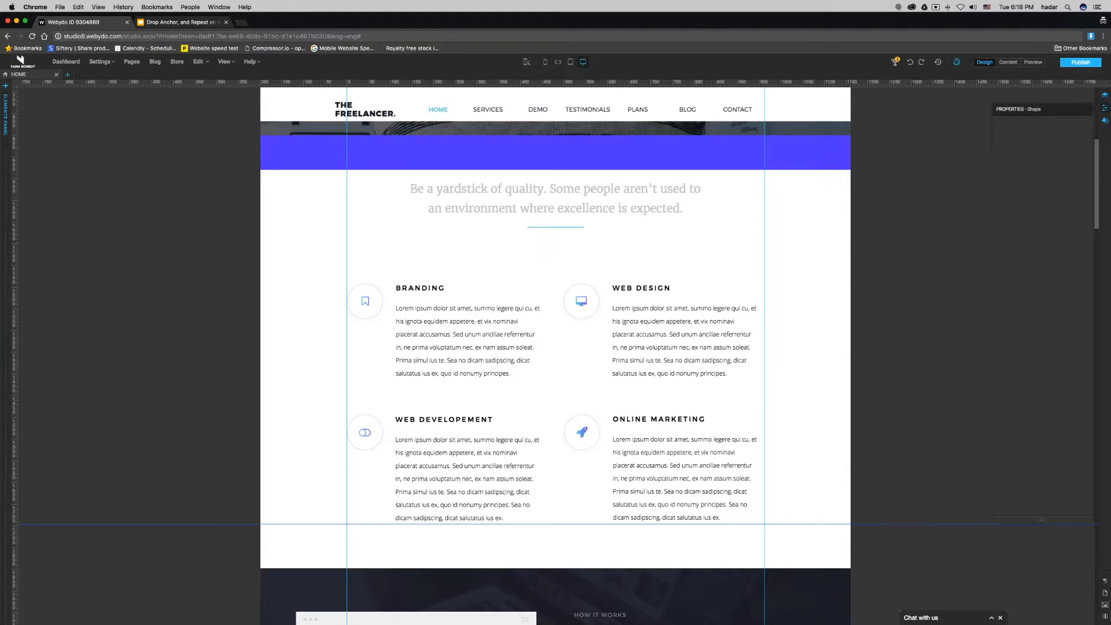
# Add a shape below the services section, fit it to the page width and fill it with the purple 6155FC swatch
pyautogui.click(7, 143)
pyautogui.moveTo(18, 107); pyautogui.dragTo(351, 520)
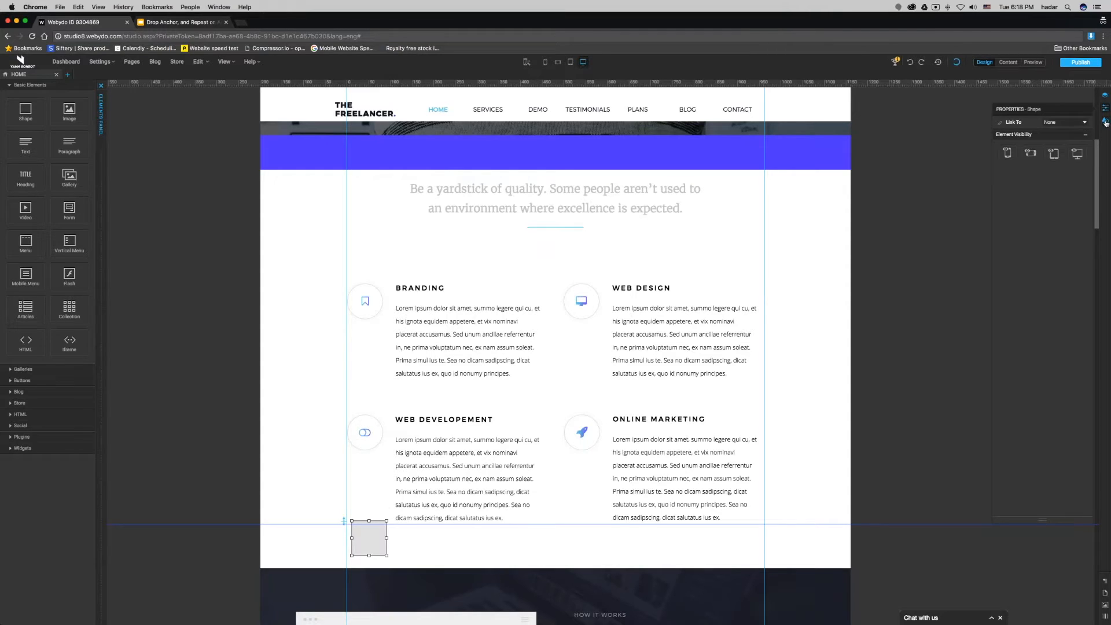
pyautogui.click(1025, 169)
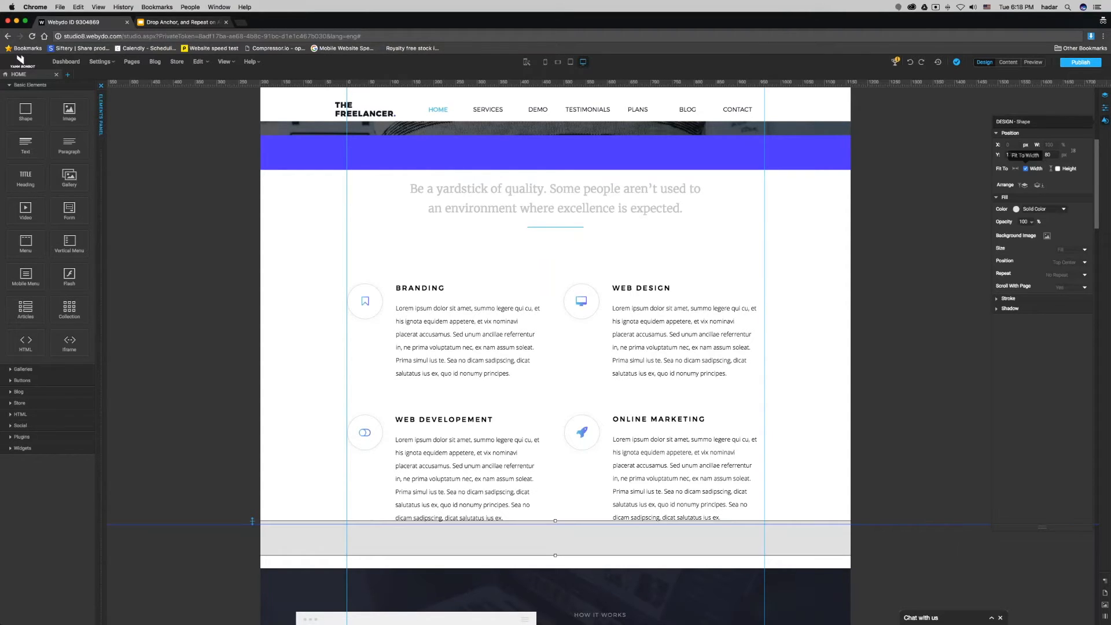
pyautogui.click(1016, 209)
pyautogui.click(500, 311)
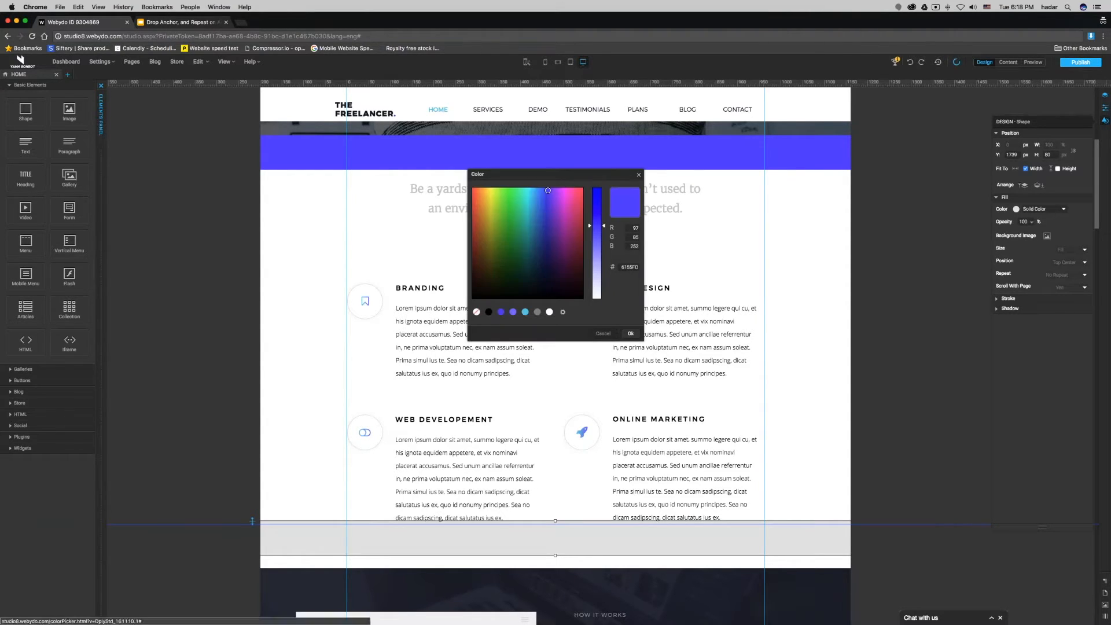
pyautogui.click(629, 333)
# Set the new purple shape below the services section as an anchor link named "Demo"
pyautogui.rightClick(709, 541)
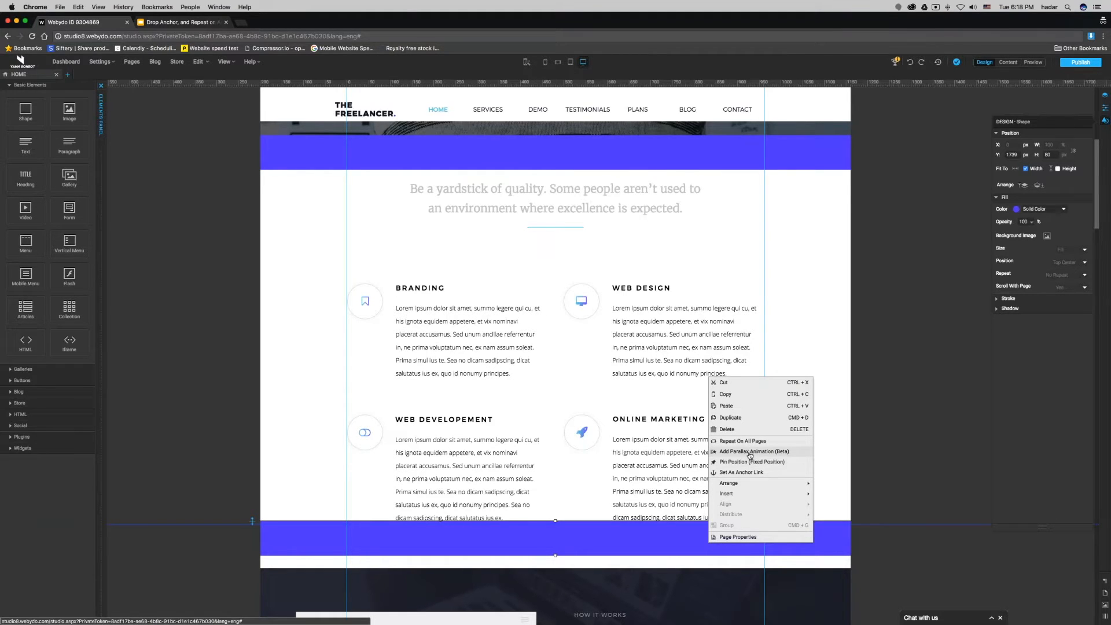
pyautogui.click(740, 472)
pyautogui.moveTo(556, 194); pyautogui.dragTo(481, 189)
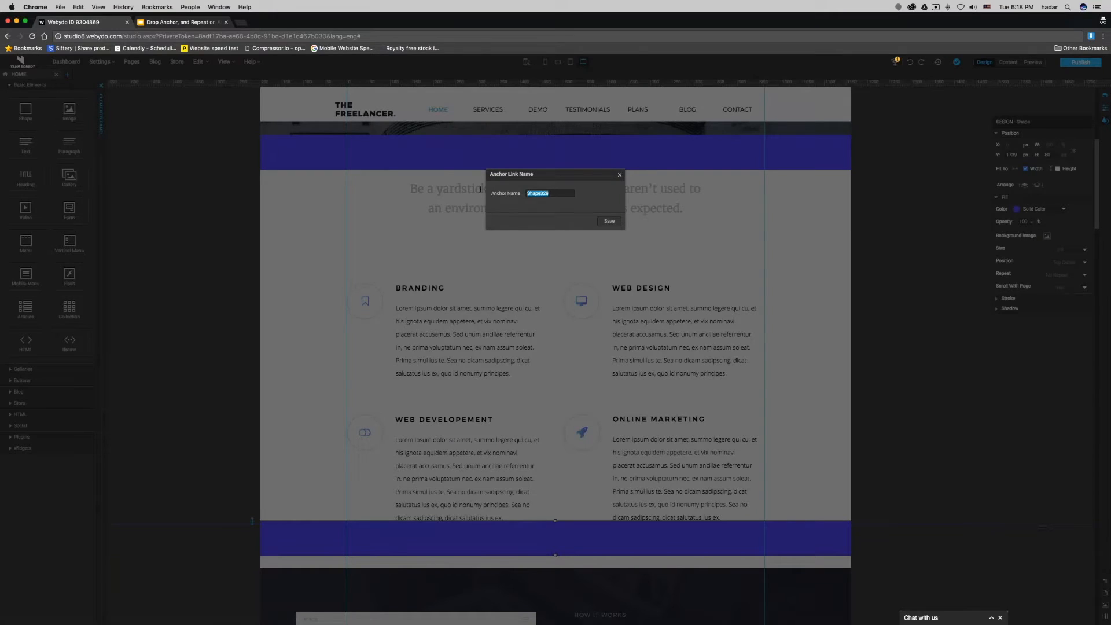
pyautogui.write('Demo')
pyautogui.click(609, 221)
# Move the Demo anchor shape down until it sits flush against the dark Freelancer Demo section, and deselect it
pyautogui.scroll(-3, 556, 347)
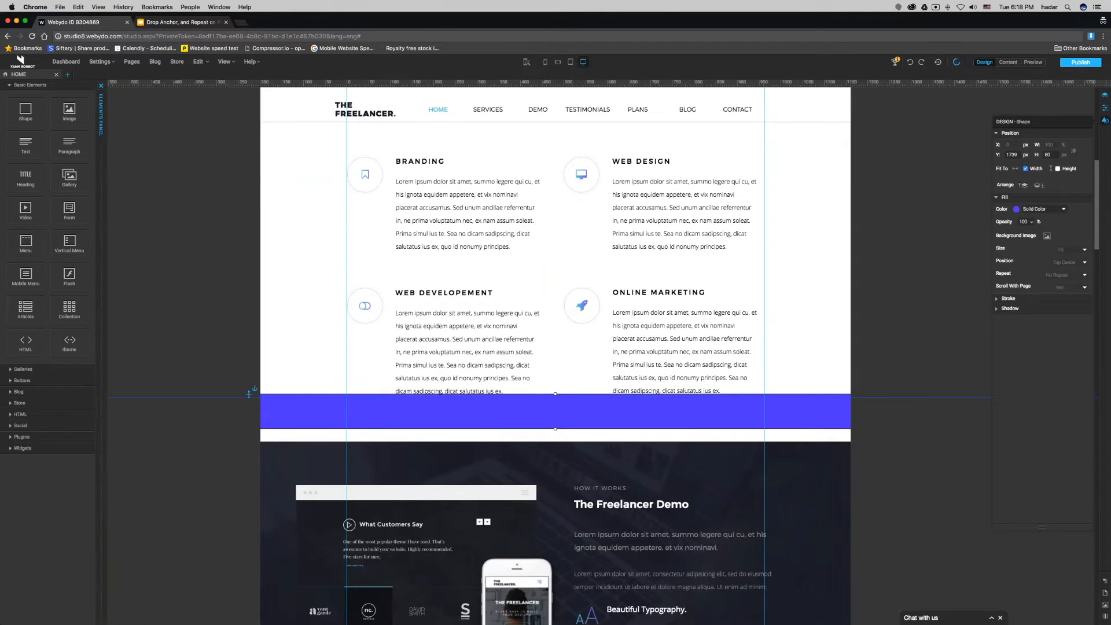
pyautogui.moveTo(720, 416); pyautogui.dragTo(720, 429)
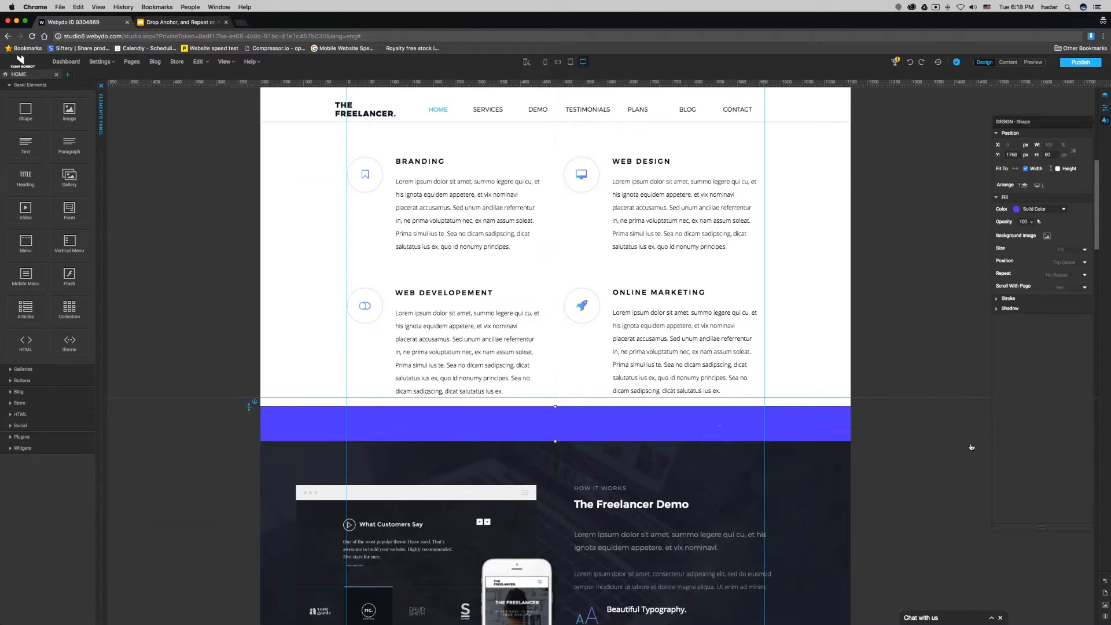
pyautogui.click(949, 447)
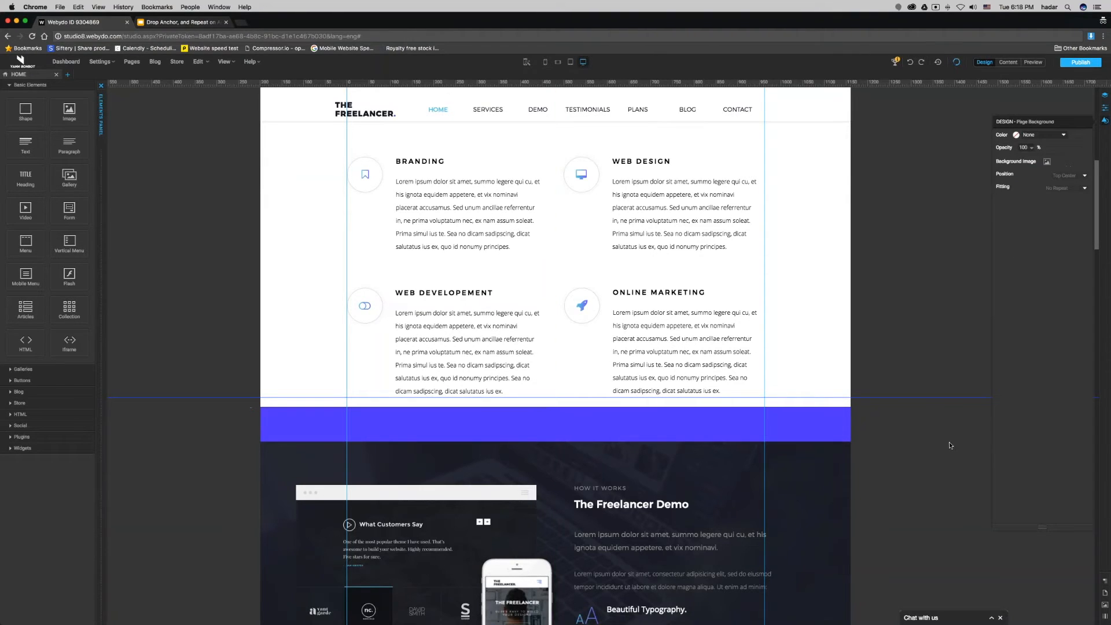
# Add a full-width purple shape below the client logos and move it down flush against the Testimonials section
pyautogui.scroll(-10, 949, 457)
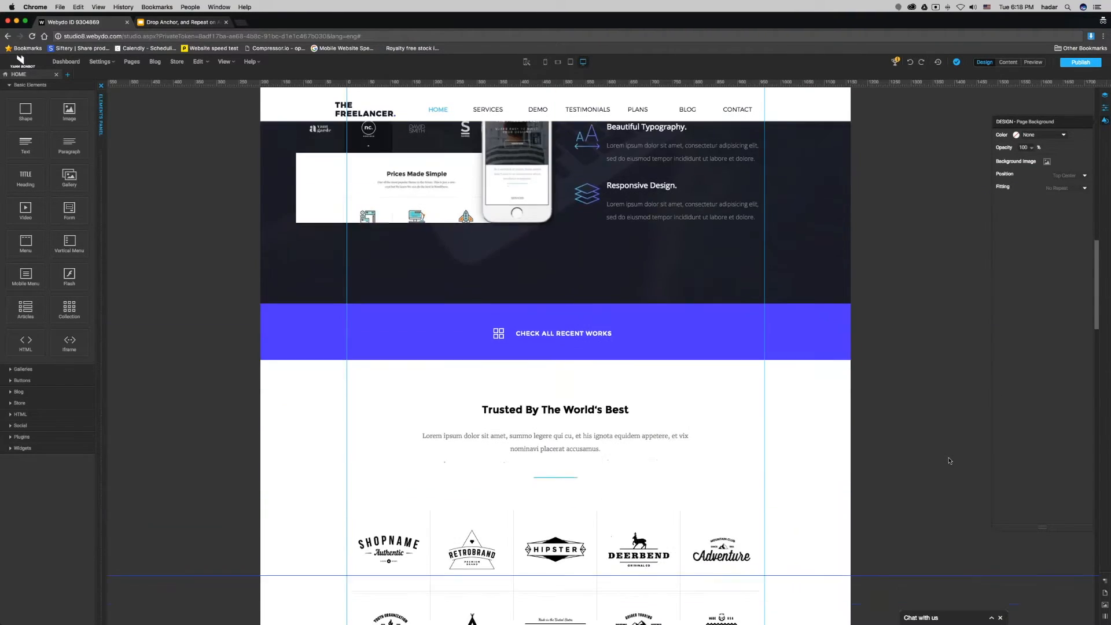
pyautogui.scroll(-1, 949, 460)
pyautogui.scroll(-4, 950, 463)
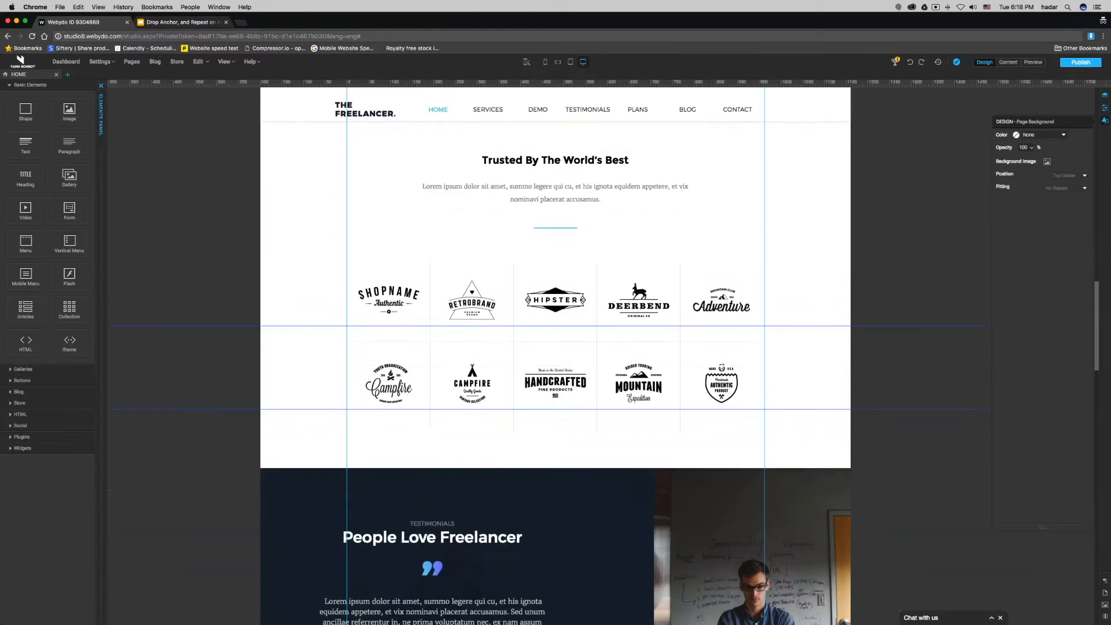
pyautogui.moveTo(26, 110); pyautogui.dragTo(361, 408)
pyautogui.click(224, 62)
pyautogui.click(229, 97)
pyautogui.click(1025, 168)
pyautogui.click(1016, 209)
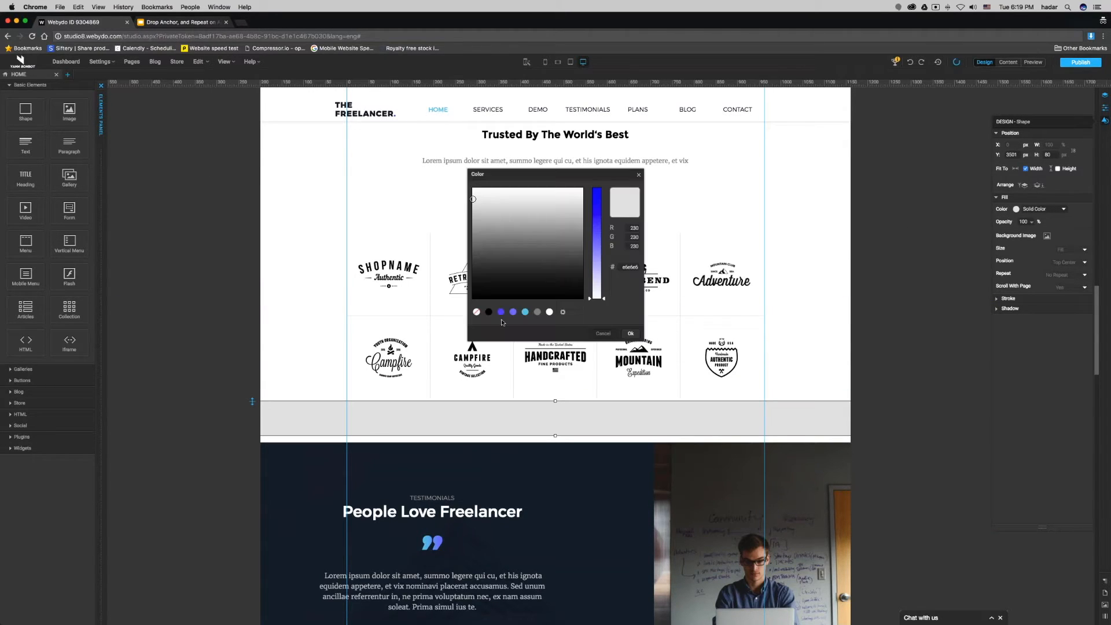
pyautogui.click(501, 312)
pyautogui.click(630, 334)
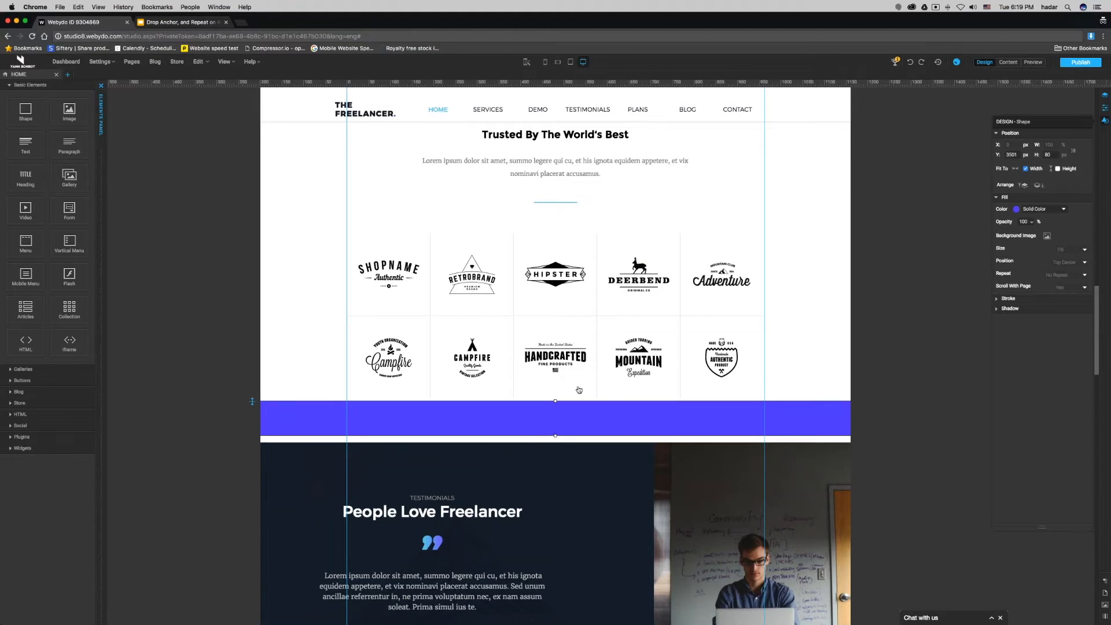
pyautogui.moveTo(575, 423); pyautogui.dragTo(575, 430)
# Set the purple shape above the testimonials section as an anchor link named "Testimonials"
pyautogui.rightClick(575, 434)
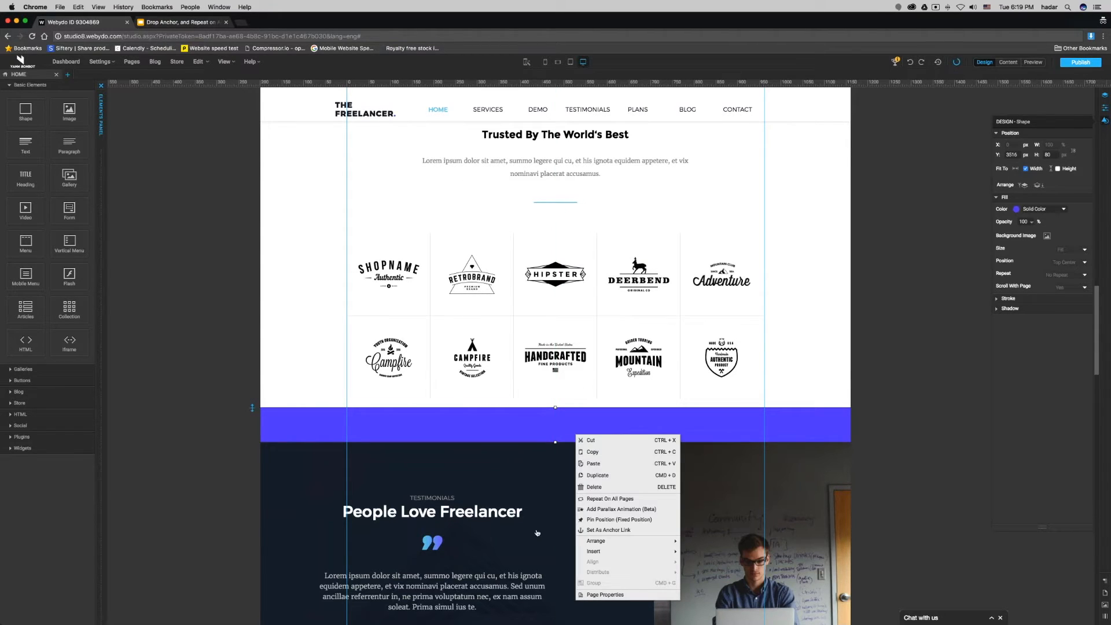
pyautogui.click(595, 530)
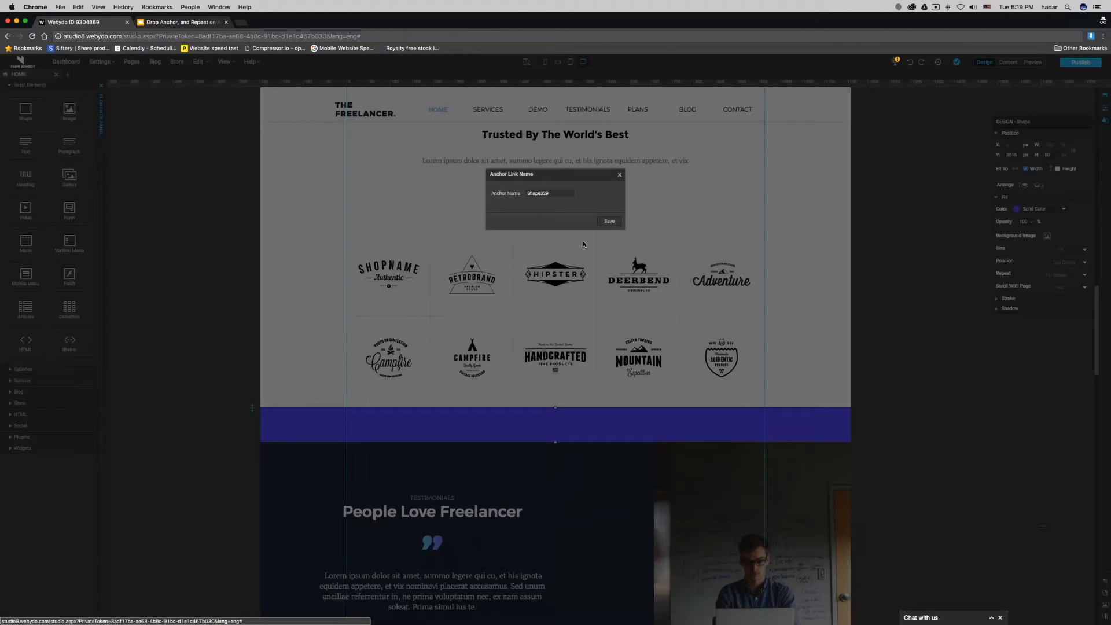
pyautogui.doubleClick(564, 195)
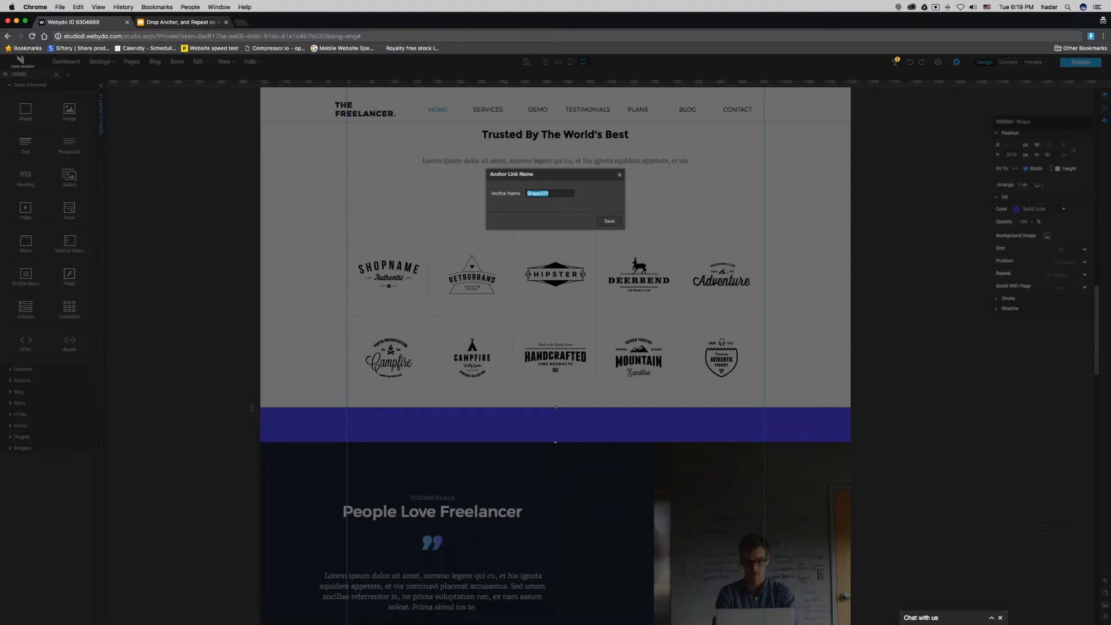
pyautogui.write('Testimonials')
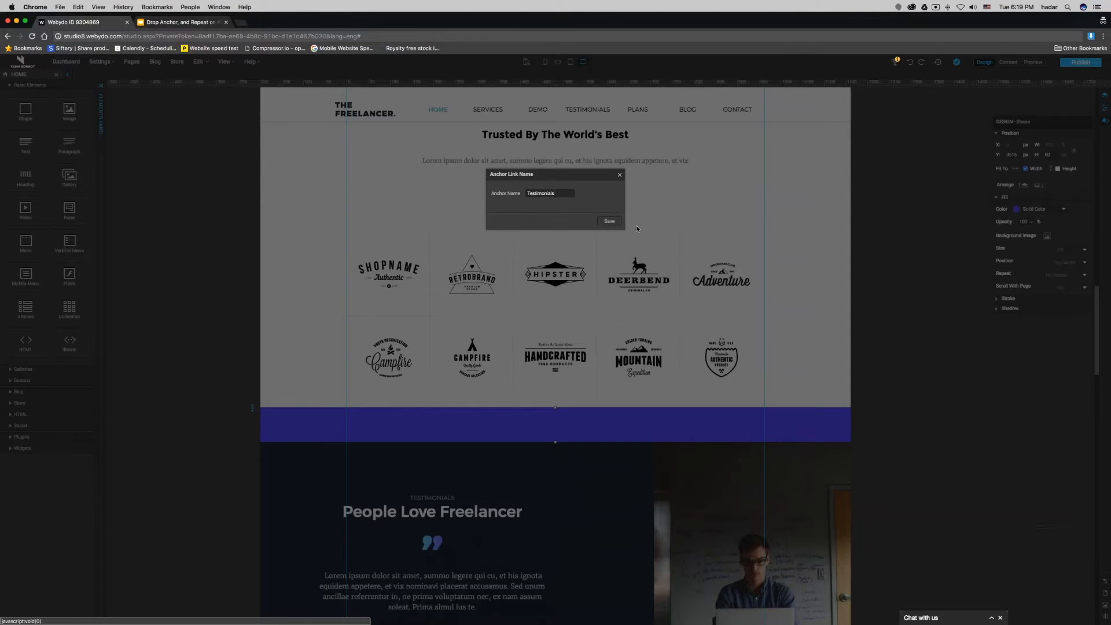
pyautogui.click(609, 220)
# Add a shape above the Freelancer Plans heading and stretch it to the full page width
pyautogui.scroll(-3, 952, 334)
pyautogui.scroll(-5, 949, 334)
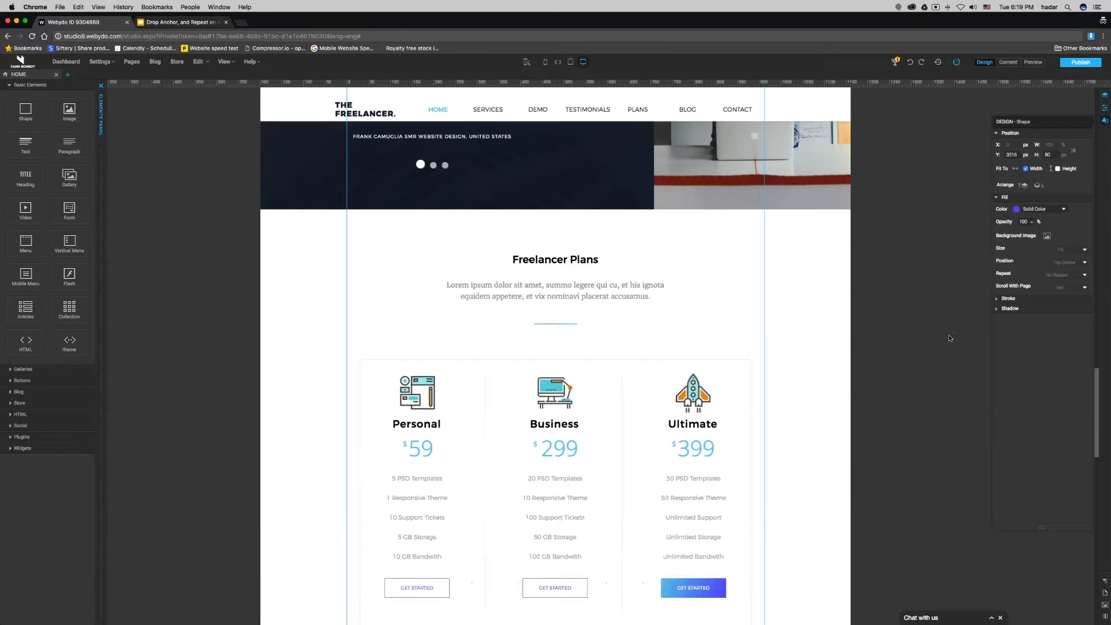
pyautogui.moveTo(25, 110); pyautogui.dragTo(393, 221)
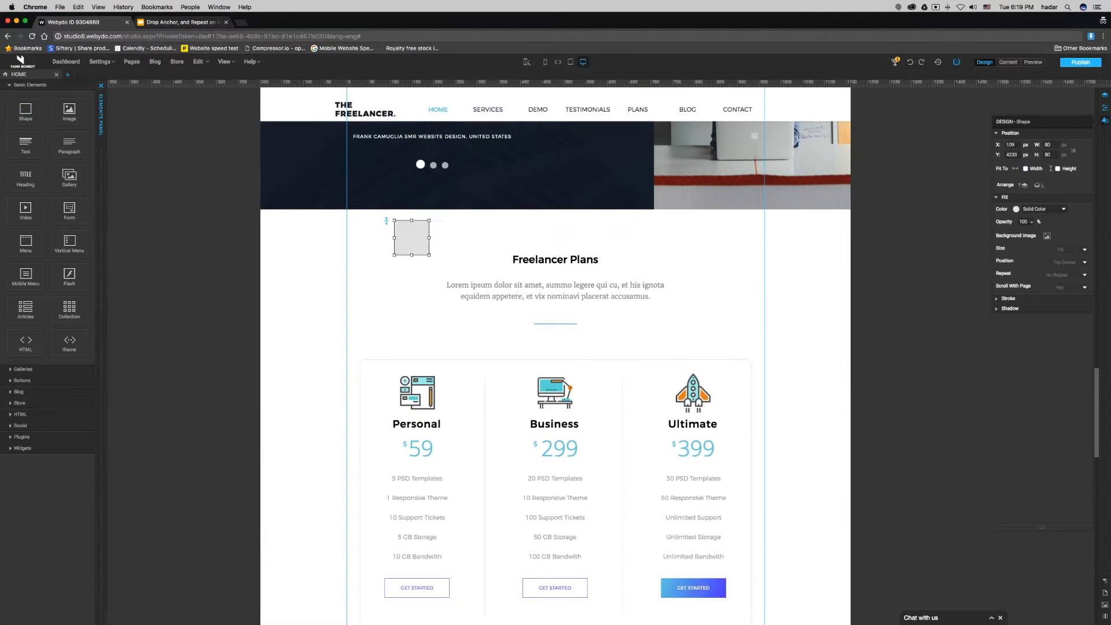
# Set the shape above the Freelancer Plans heading as an anchor link named "Plans"
pyautogui.rightClick(694, 222)
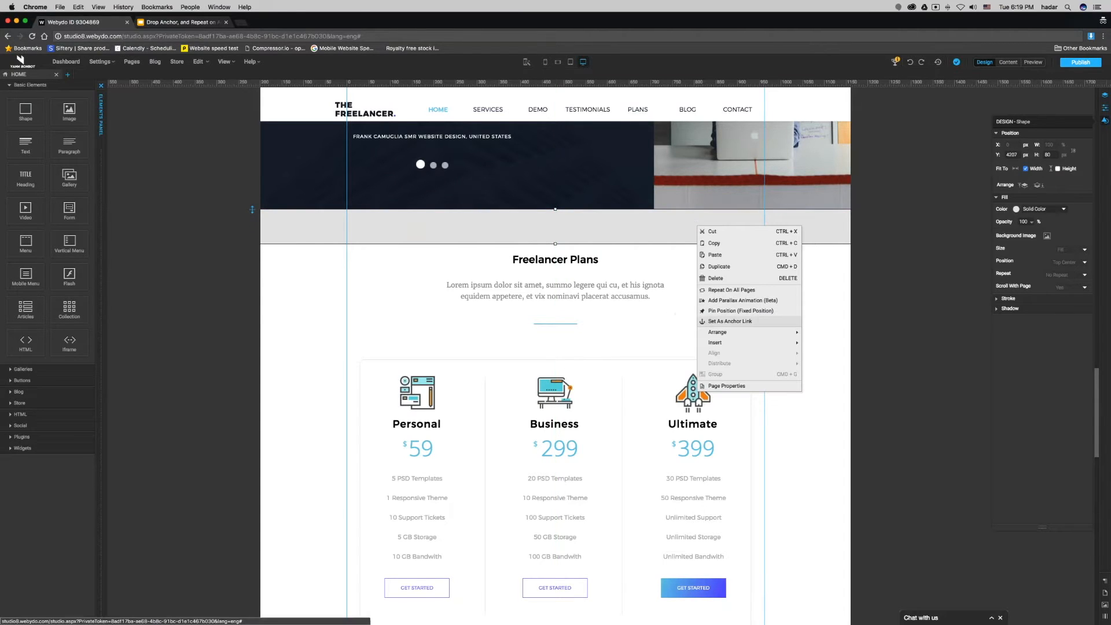
pyautogui.click(728, 321)
pyautogui.press('super+a')
pyautogui.write('Pla')
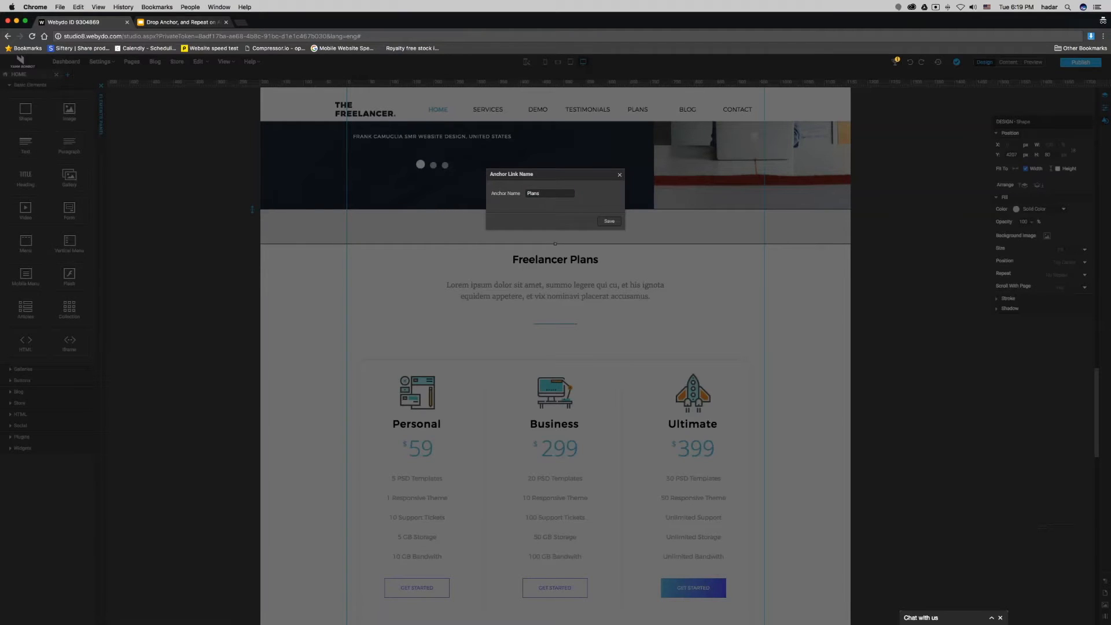
pyautogui.click(609, 221)
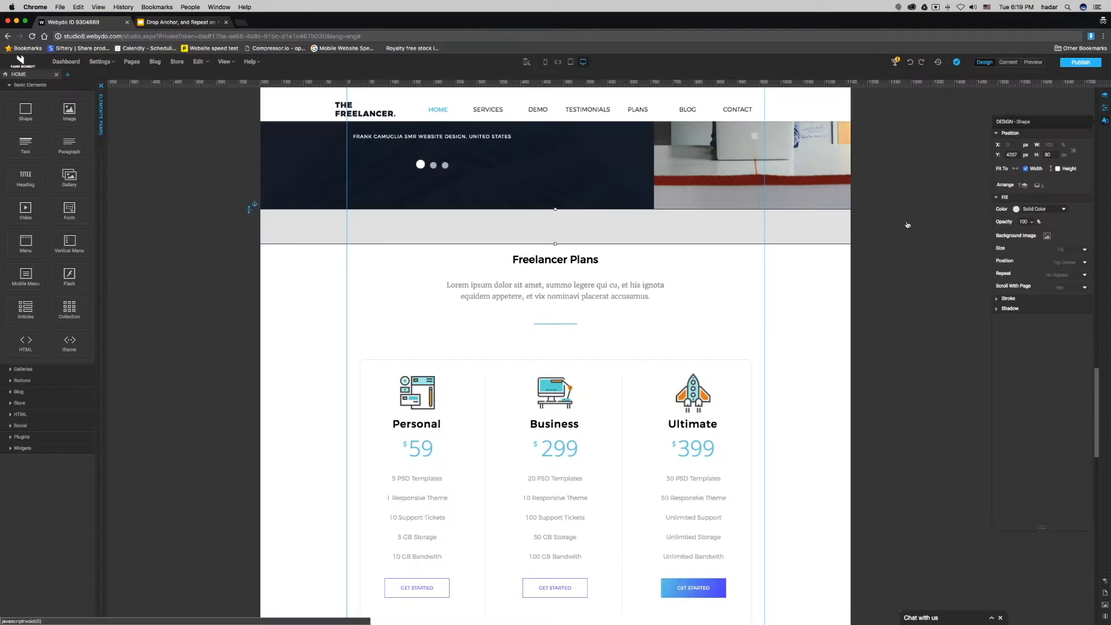
# Fill the Plans anchor shape with the purple 6155FC swatch
pyautogui.click(1016, 208)
pyautogui.click(501, 312)
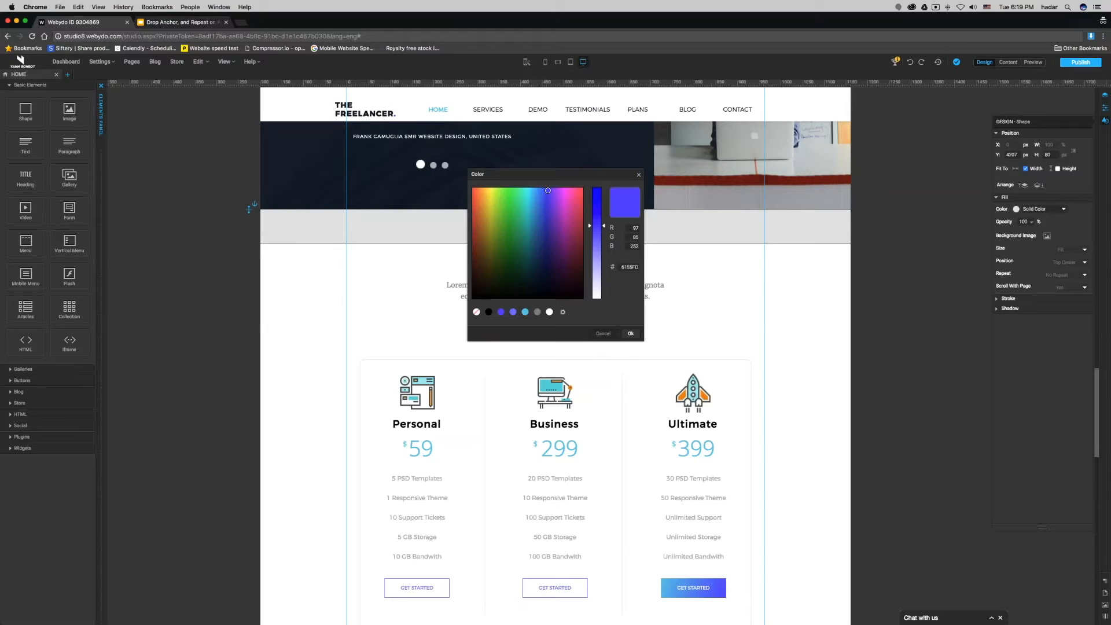
pyautogui.click(630, 333)
# Add a shape between the pricing plans and the blog section, fit it to the page width and fill it purple
pyautogui.scroll(-1, 840, 333)
pyautogui.scroll(-5, 840, 333)
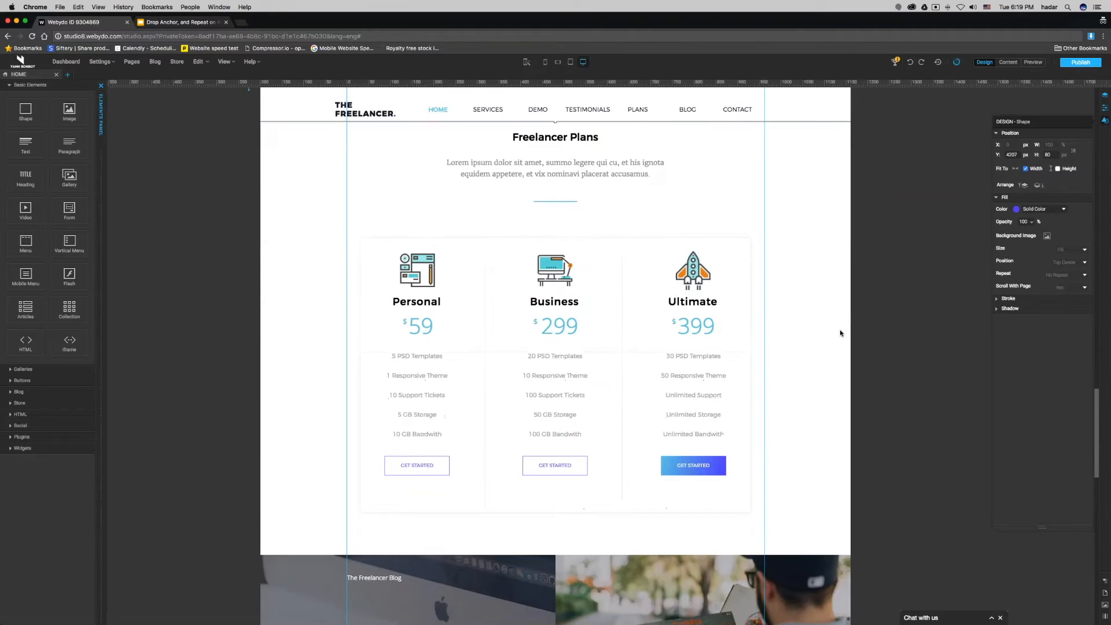
pyautogui.scroll(5, 840, 333)
pyautogui.moveTo(25, 109); pyautogui.dragTo(289, 524)
pyautogui.scroll(-4, 288, 524)
pyautogui.moveTo(289, 328); pyautogui.dragTo(289, 420)
pyautogui.click(1025, 169)
pyautogui.click(1015, 209)
pyautogui.click(501, 312)
pyautogui.click(630, 333)
# Set the purple shape above the blog section as a named anchor link and move it flush against that section
pyautogui.rightClick(631, 419)
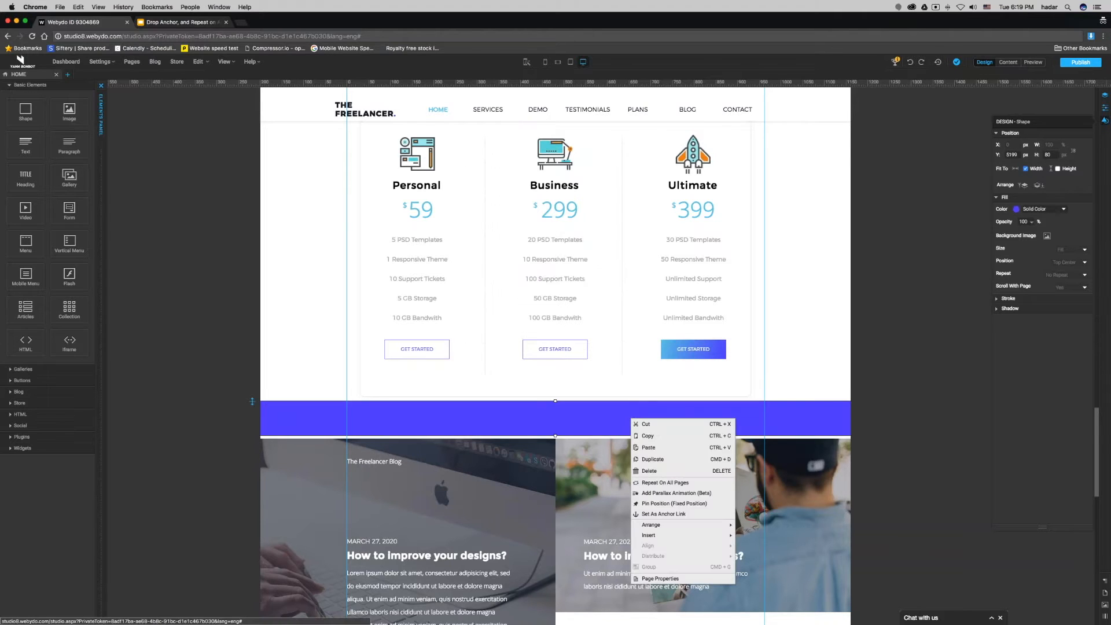
pyautogui.click(656, 514)
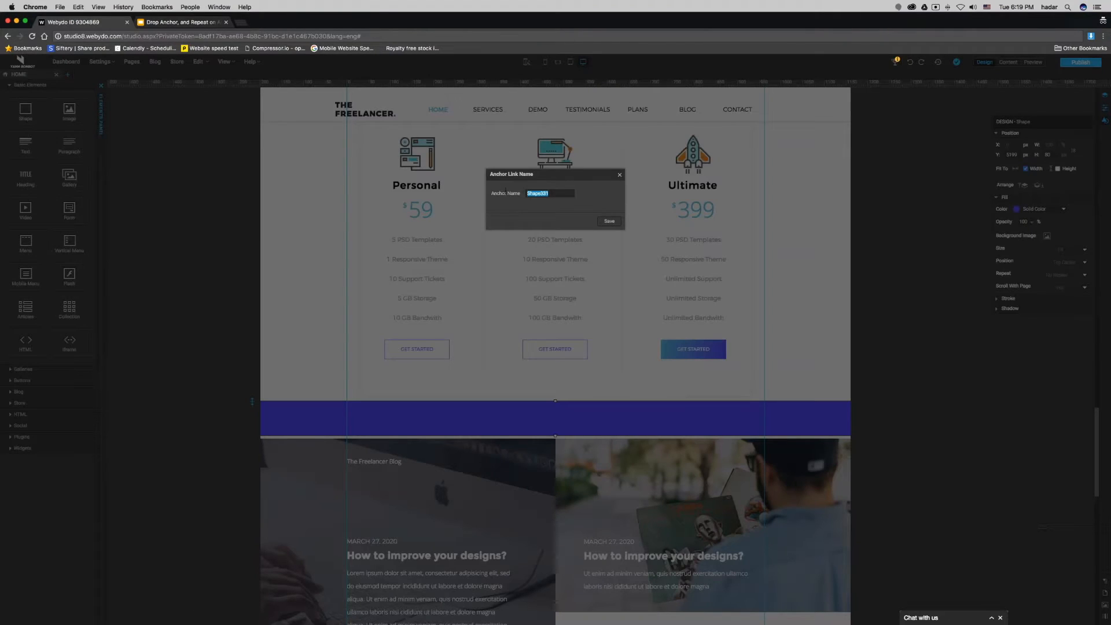
pyautogui.write('B')
pyautogui.click(609, 221)
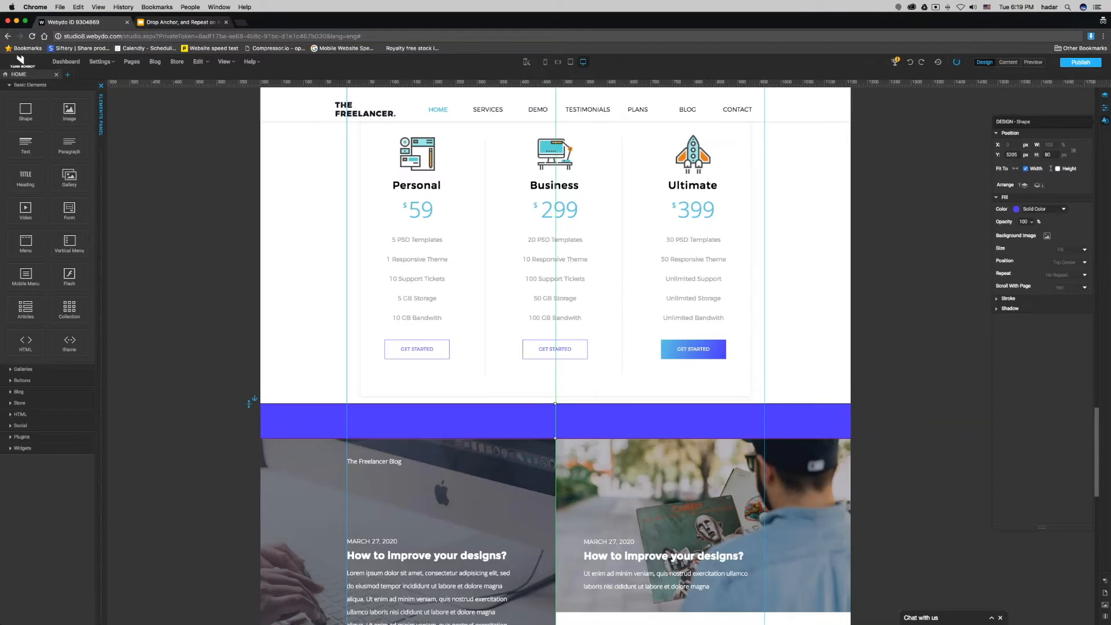
# Add a shape at the bottom of the blog section, bring it to the front and fit it to the page width
pyautogui.scroll(-6, 555, 359)
pyautogui.moveTo(26, 111); pyautogui.dragTo(397, 420)
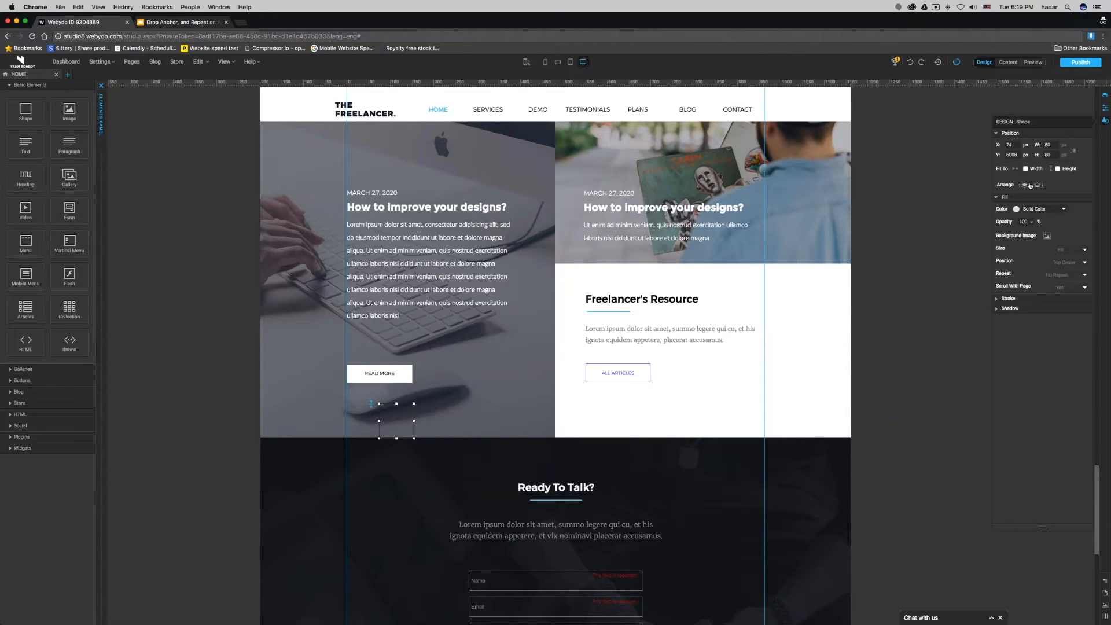
pyautogui.click(1025, 186)
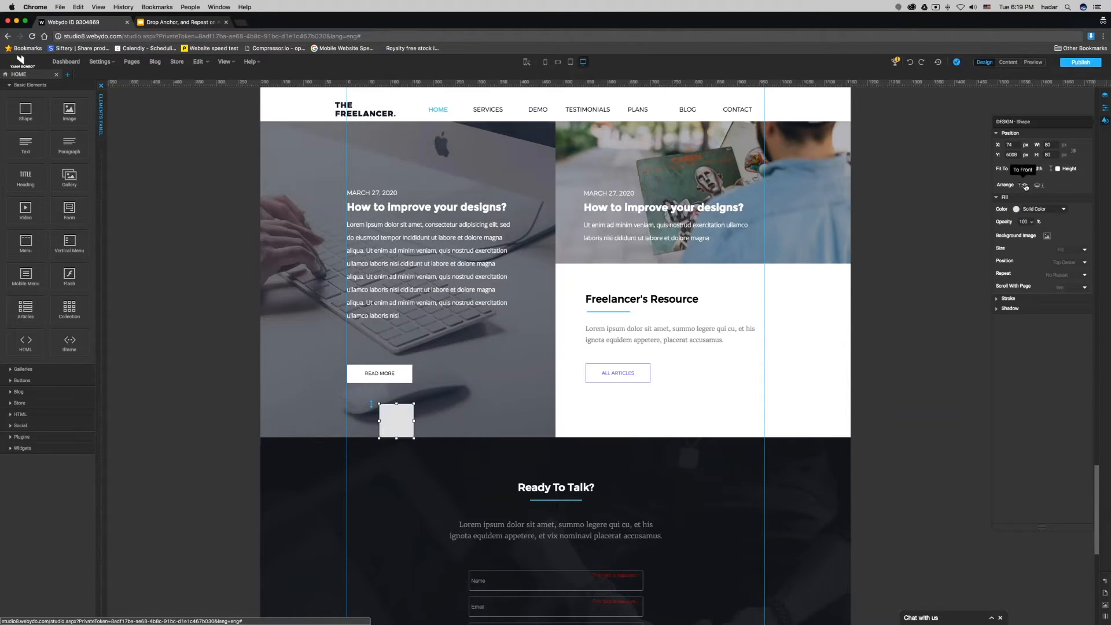
pyautogui.click(1025, 168)
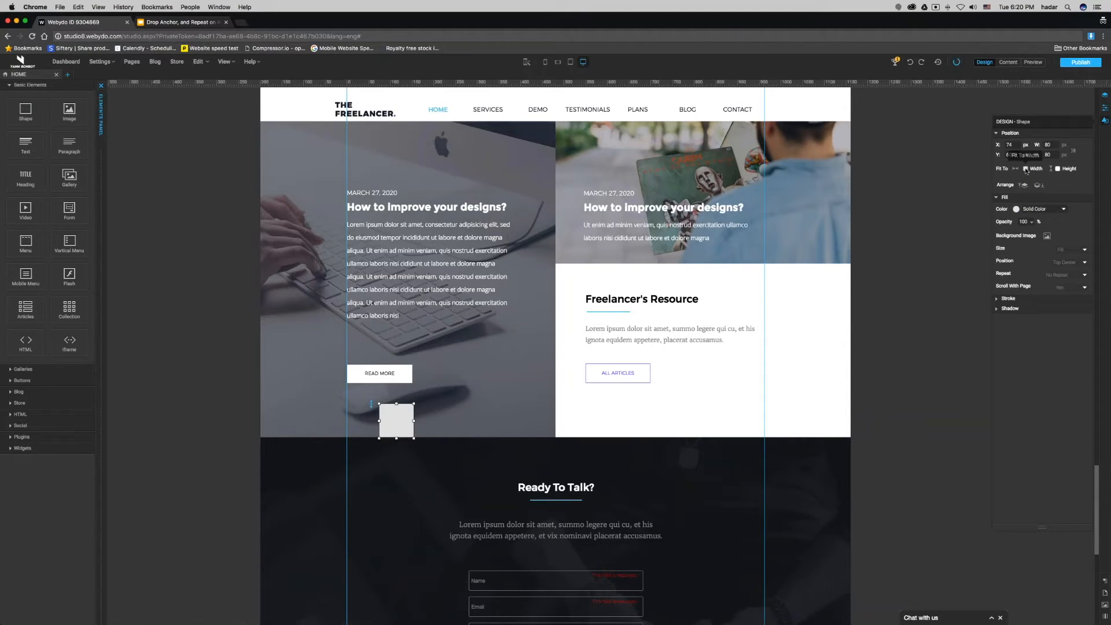
# Fill the shape above the Ready To Talk section with the purple 6155FC swatch and nudge it up slightly
pyautogui.click(1015, 209)
pyautogui.click(501, 312)
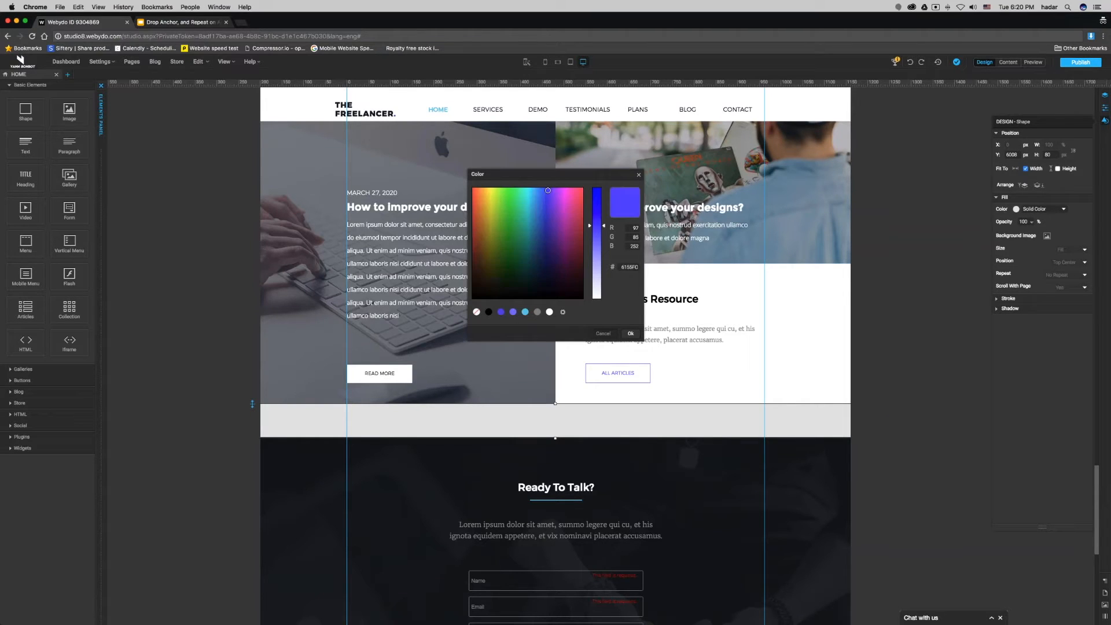
pyautogui.click(633, 334)
pyautogui.press('Up')
pyautogui.press('Up')
pyautogui.press('Up')
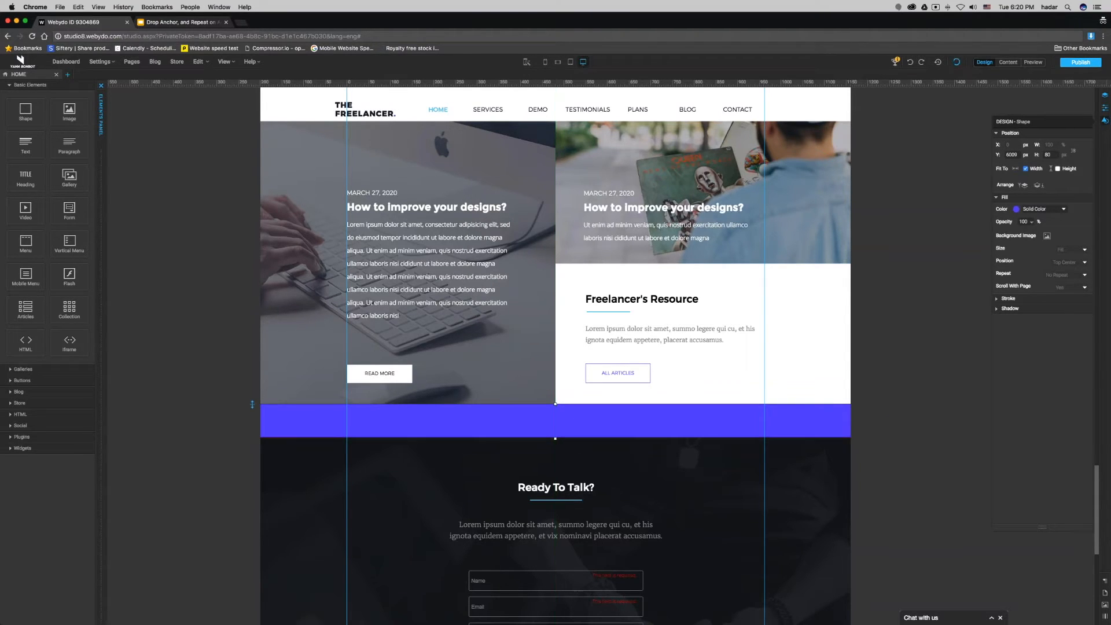
# Set the purple shape above the Ready To Talk section as an anchor link named "Contact" and deselect it
pyautogui.rightClick(574, 482)
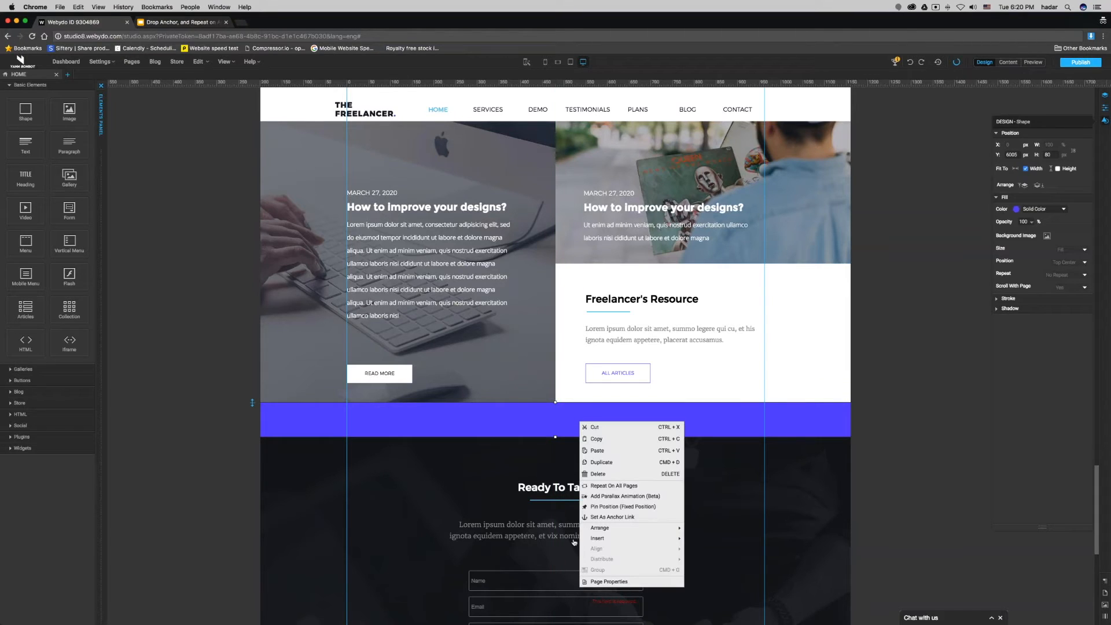
pyautogui.click(612, 516)
pyautogui.write('Contact')
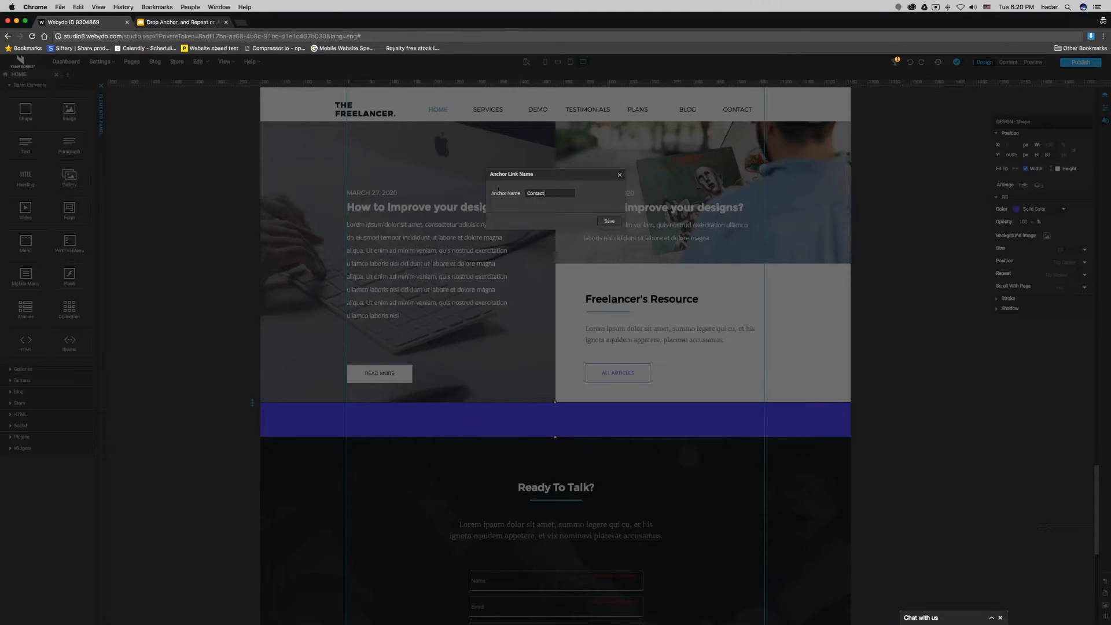
pyautogui.click(610, 221)
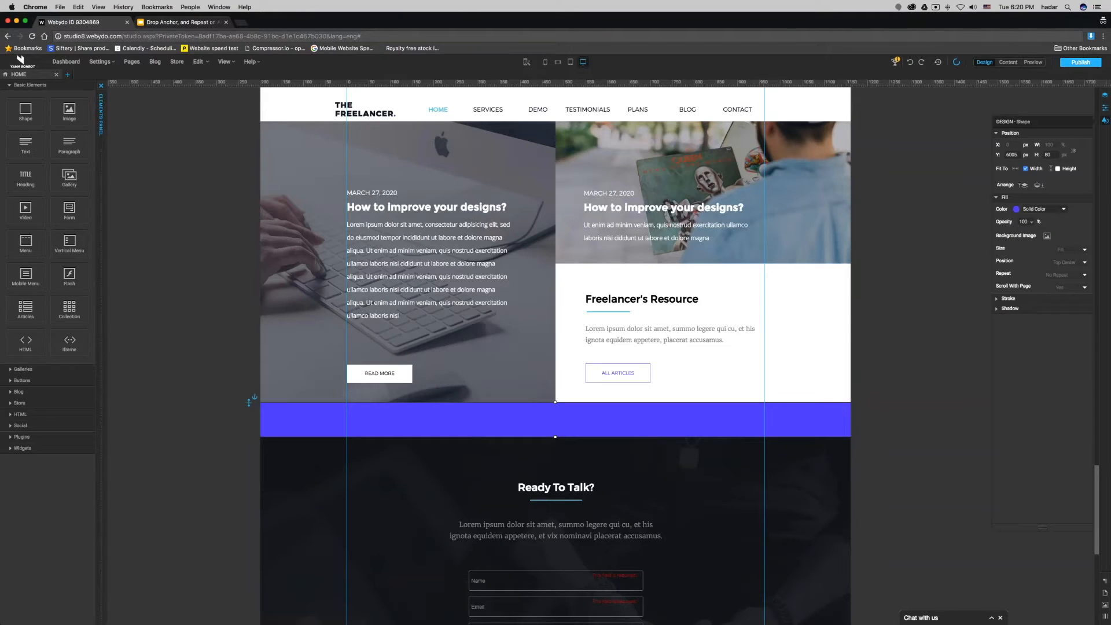
pyautogui.click(981, 339)
pyautogui.scroll(10, 972, 347)
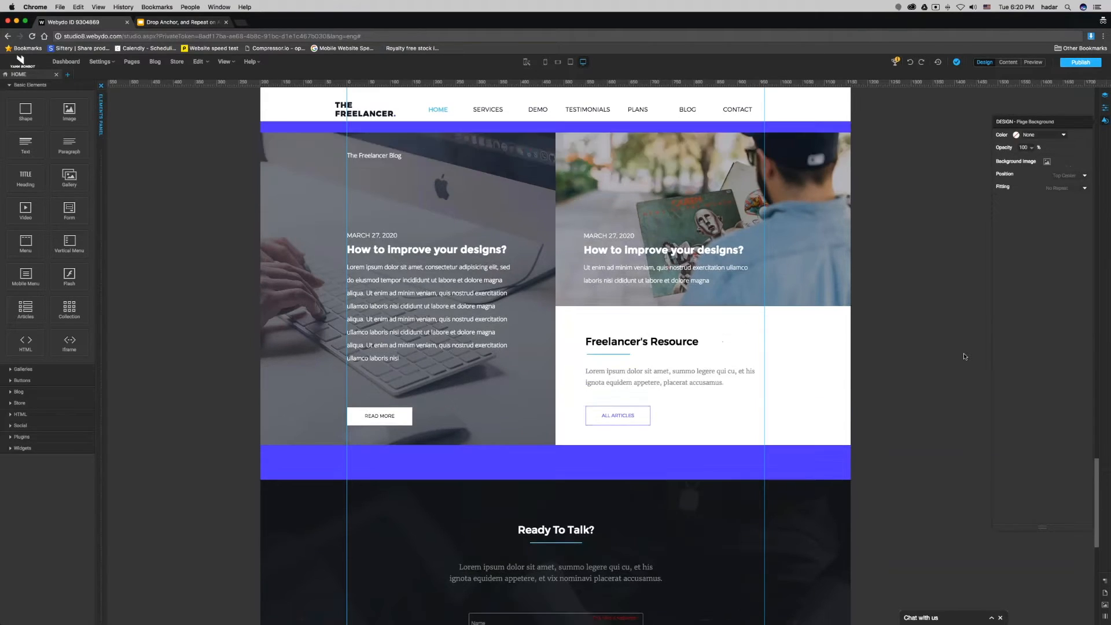
# Set the SERVICES item of the Top Menu as an anchor link targeting the Services anchor
pyautogui.scroll(5, 965, 357)
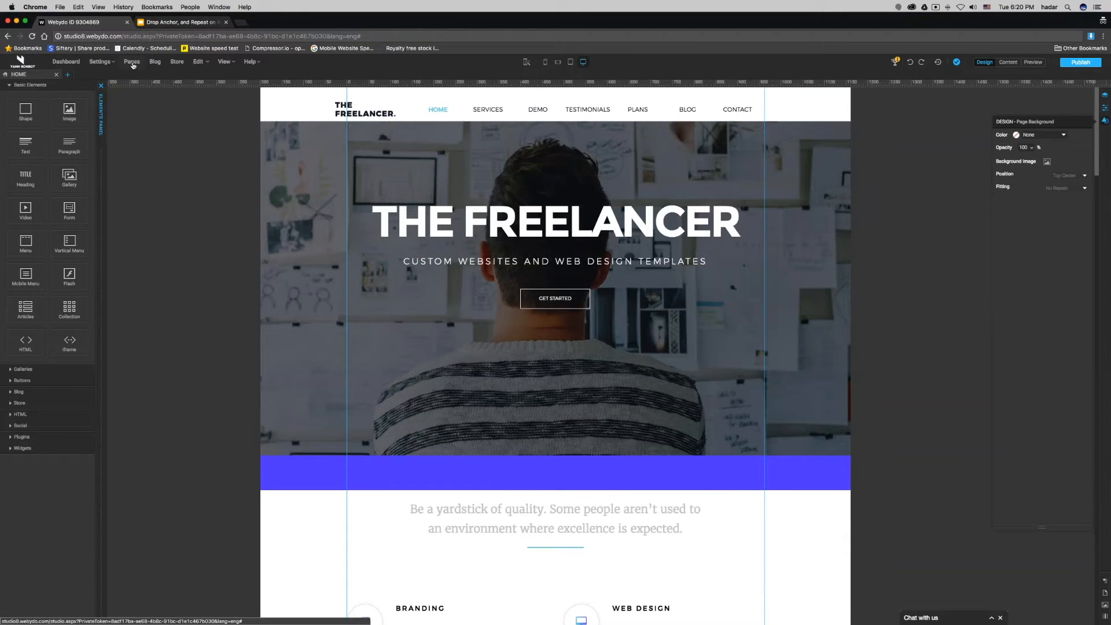
pyautogui.click(132, 62)
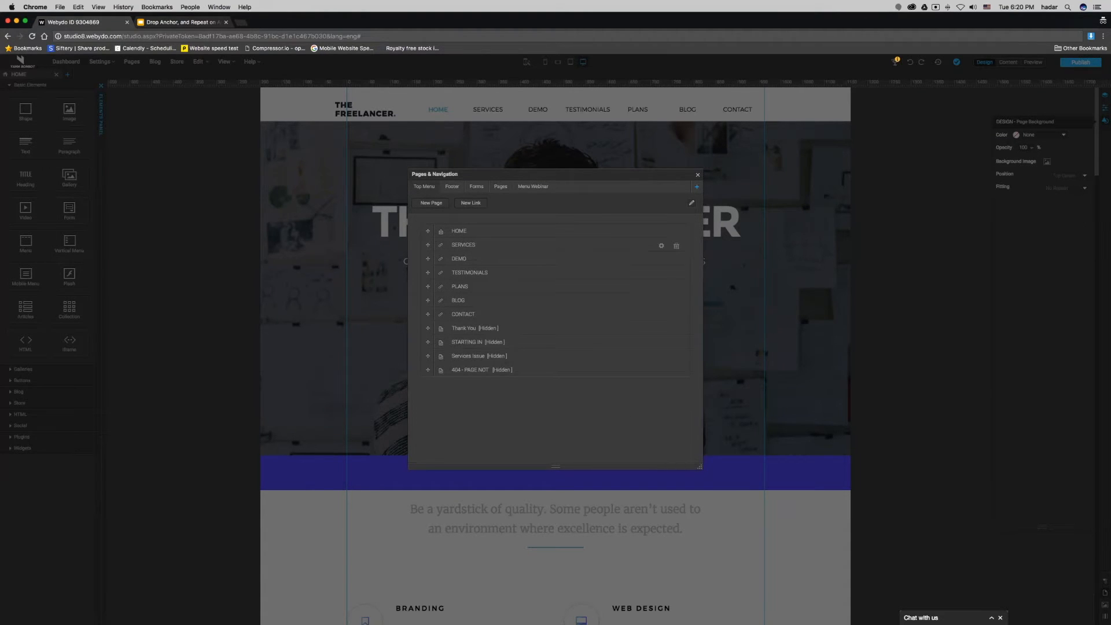
pyautogui.click(661, 245)
pyautogui.click(480, 236)
pyautogui.click(478, 234)
pyautogui.click(480, 248)
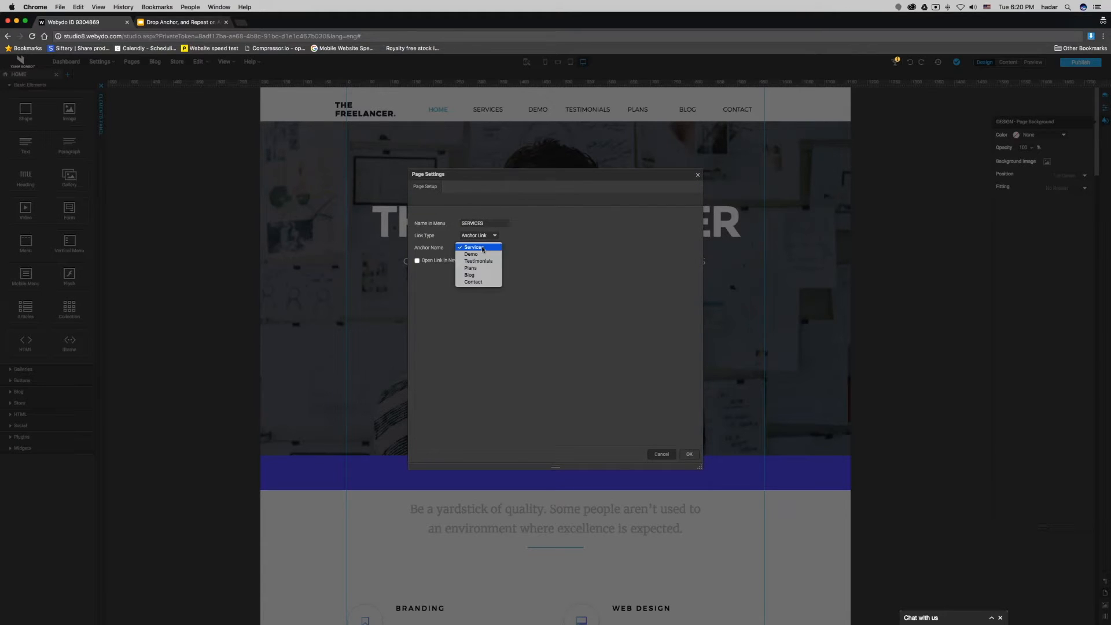
pyautogui.click(476, 247)
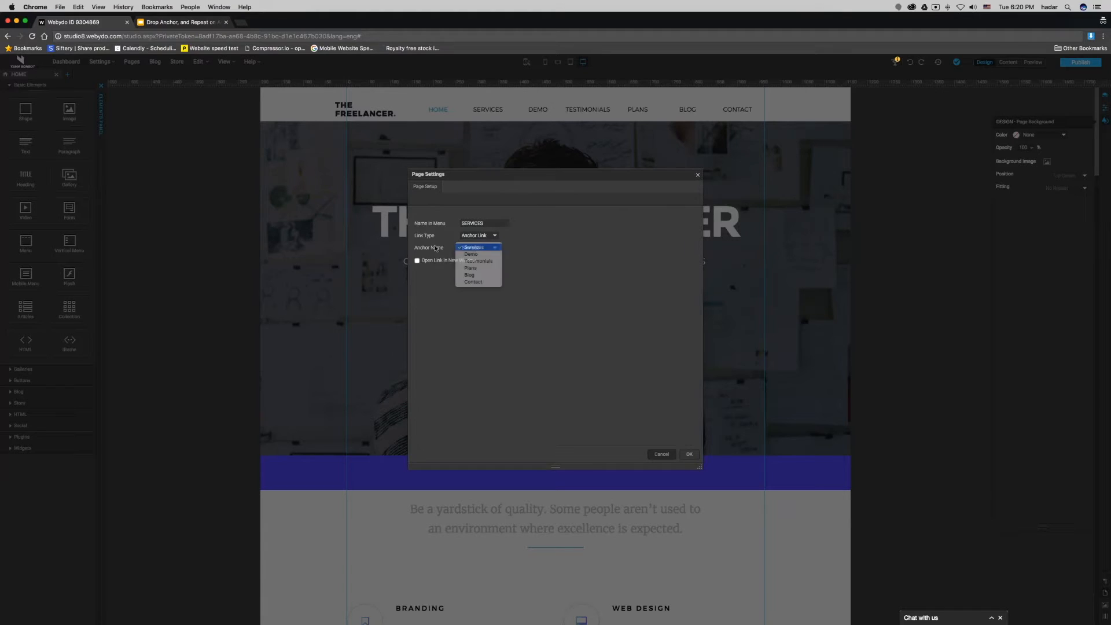
pyautogui.click(689, 453)
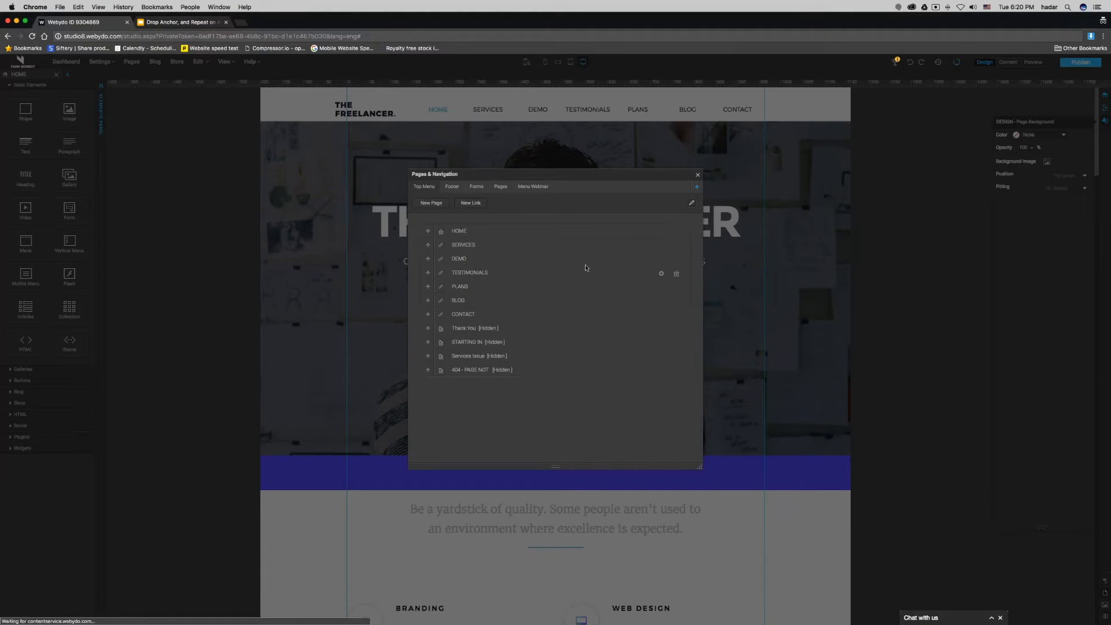
# Point the DEMO menu link to the Demo anchor and save its page settings
pyautogui.click(661, 259)
pyautogui.click(481, 248)
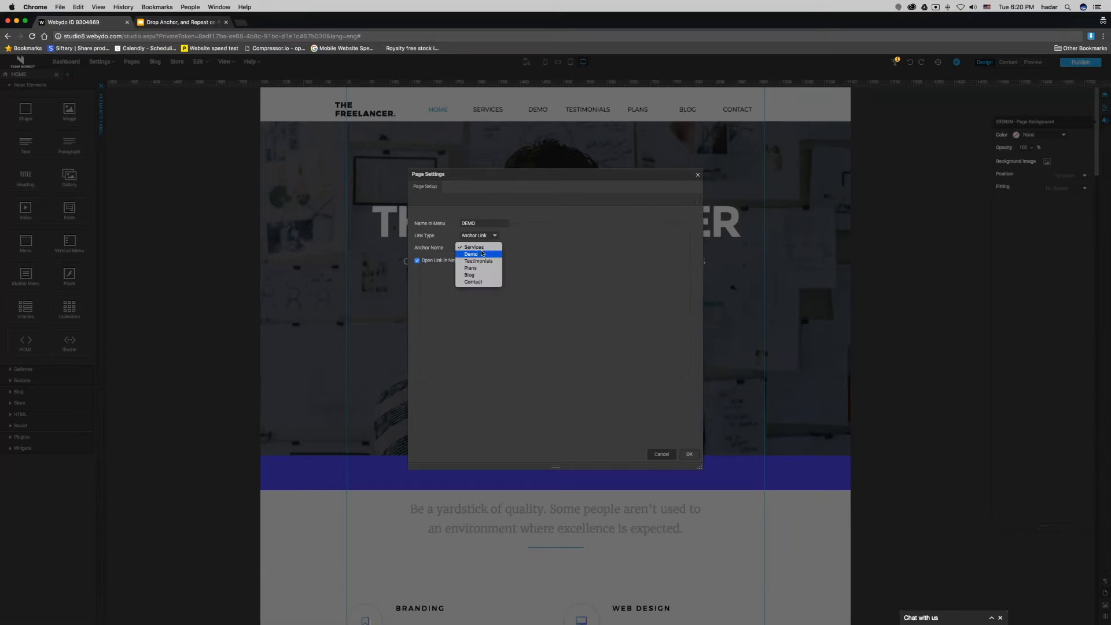
pyautogui.click(484, 256)
pyautogui.click(689, 454)
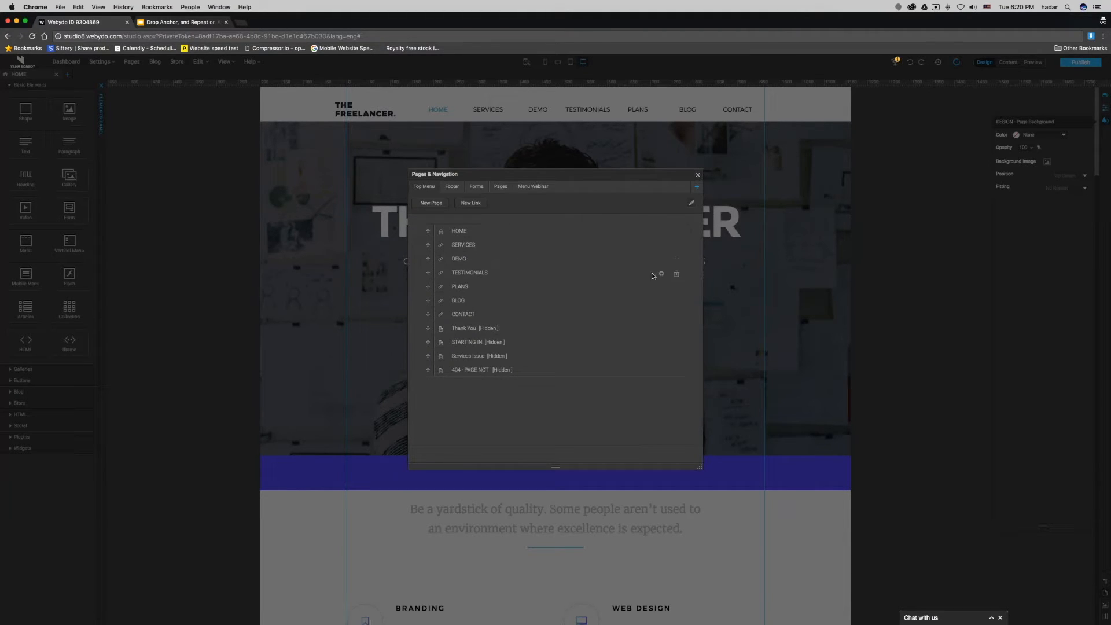
# Point the TESTIMONIALS menu link to the Testimonials anchor and save its page settings
pyautogui.click(662, 272)
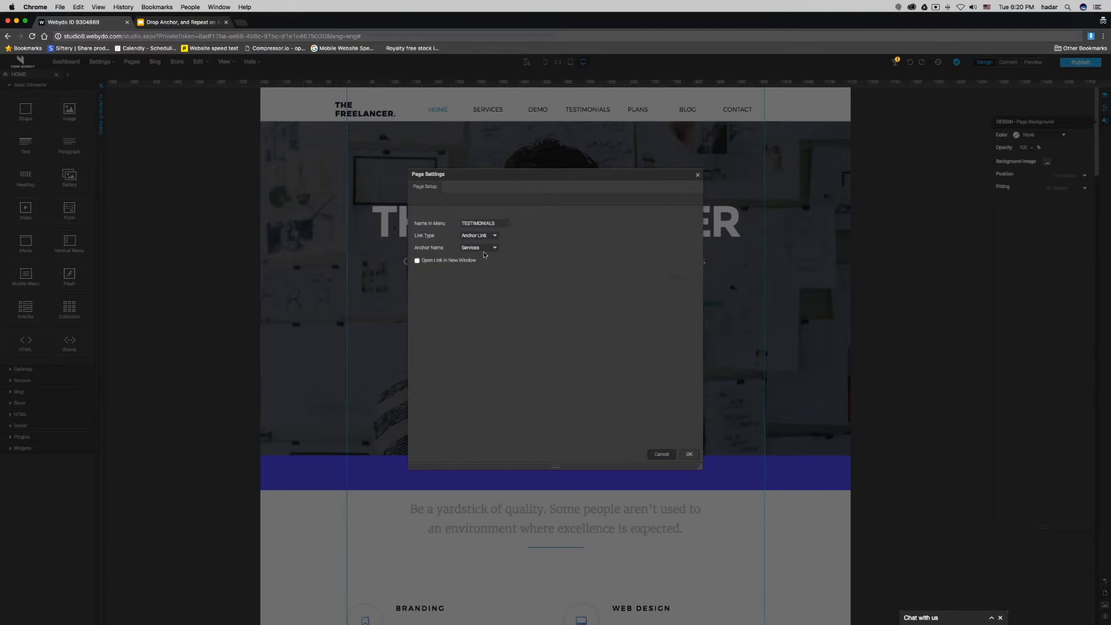
pyautogui.click(480, 248)
pyautogui.click(480, 263)
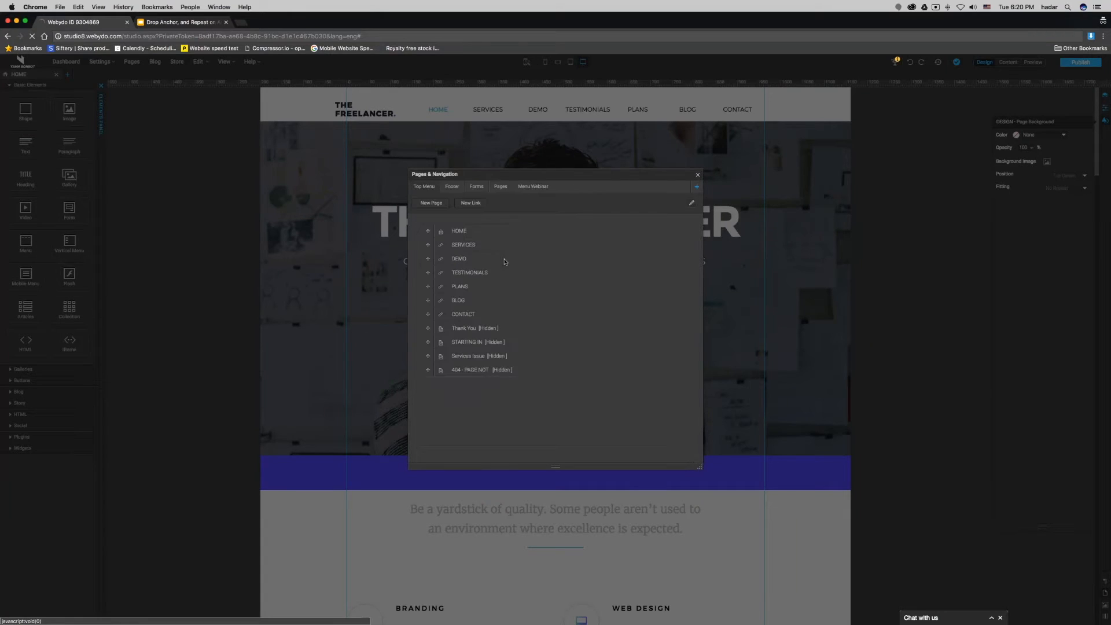
# Point the PLANS menu link to the Plans anchor and save its page settings
pyautogui.click(661, 288)
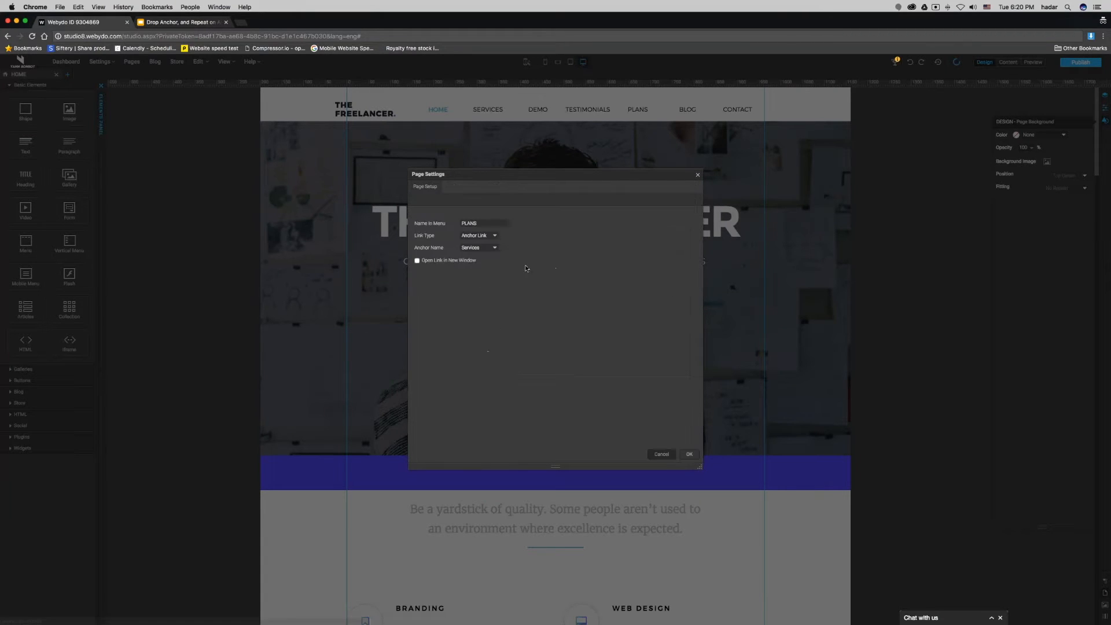
pyautogui.click(493, 248)
pyautogui.click(470, 267)
pyautogui.click(689, 454)
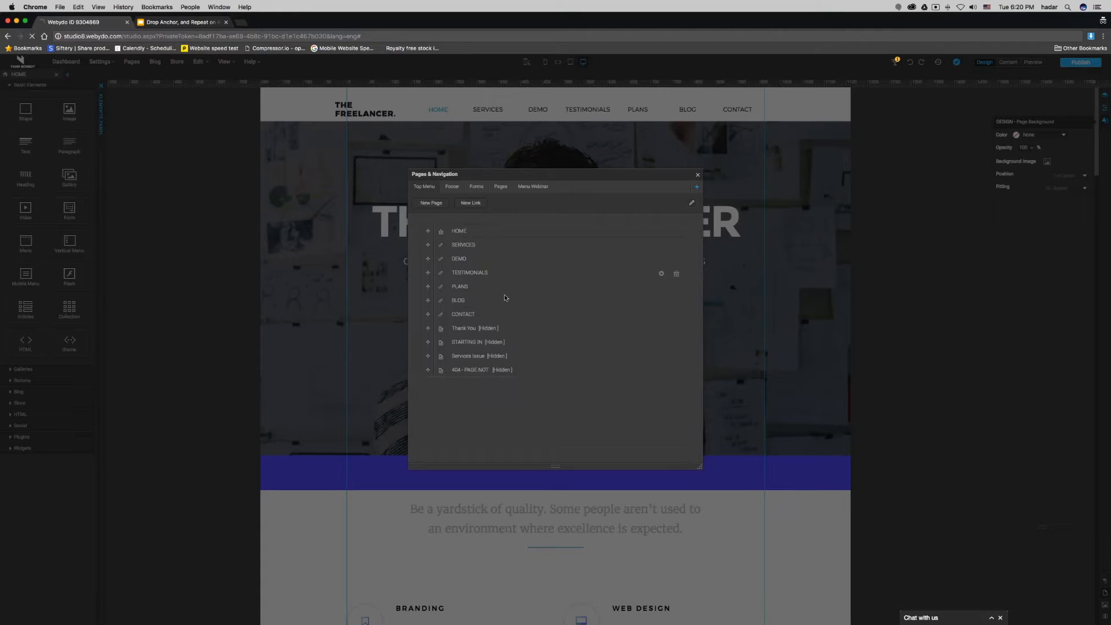
# Point the BLOG menu link to the Blog anchor and save its page settings
pyautogui.click(660, 301)
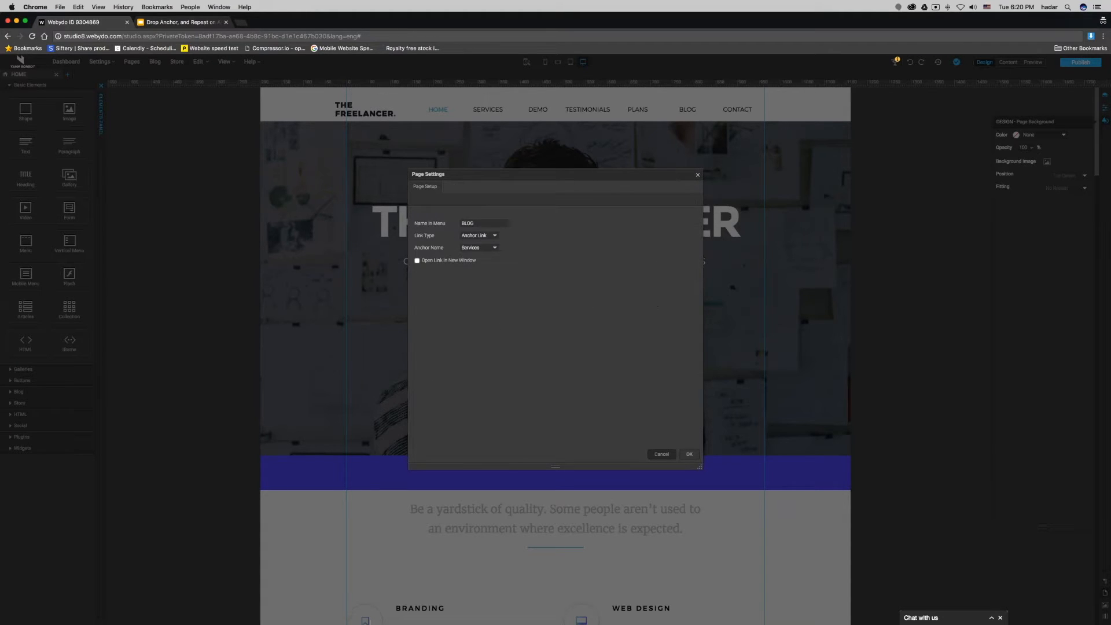
pyautogui.click(480, 248)
pyautogui.click(690, 455)
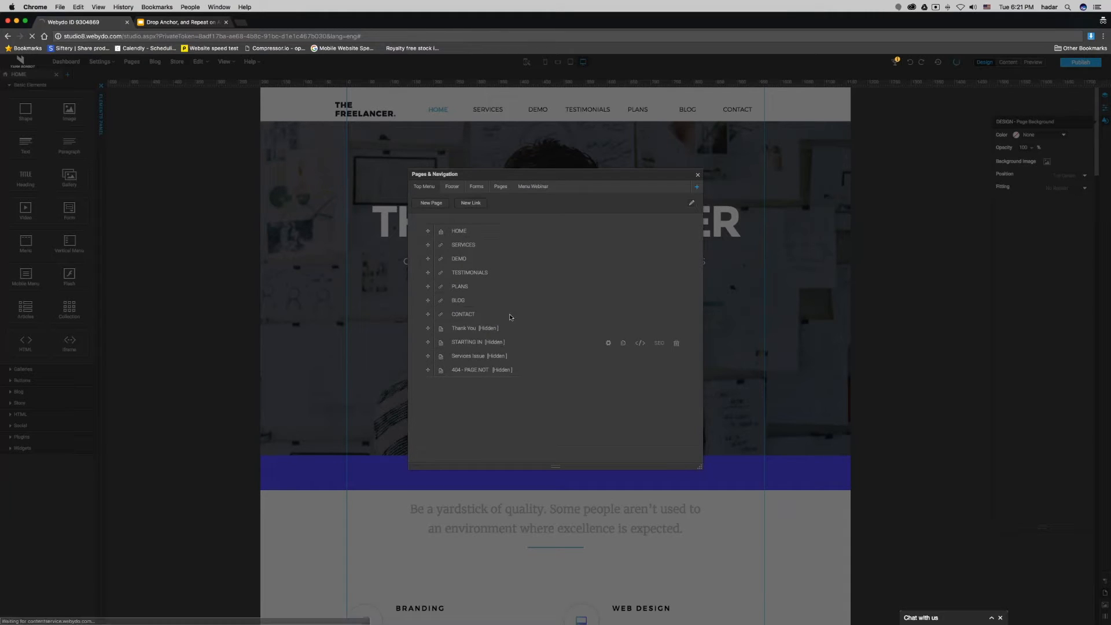
# Point the CONTACT menu link to the Contact anchor, save its page settings and close Pages & Navigation
pyautogui.click(661, 315)
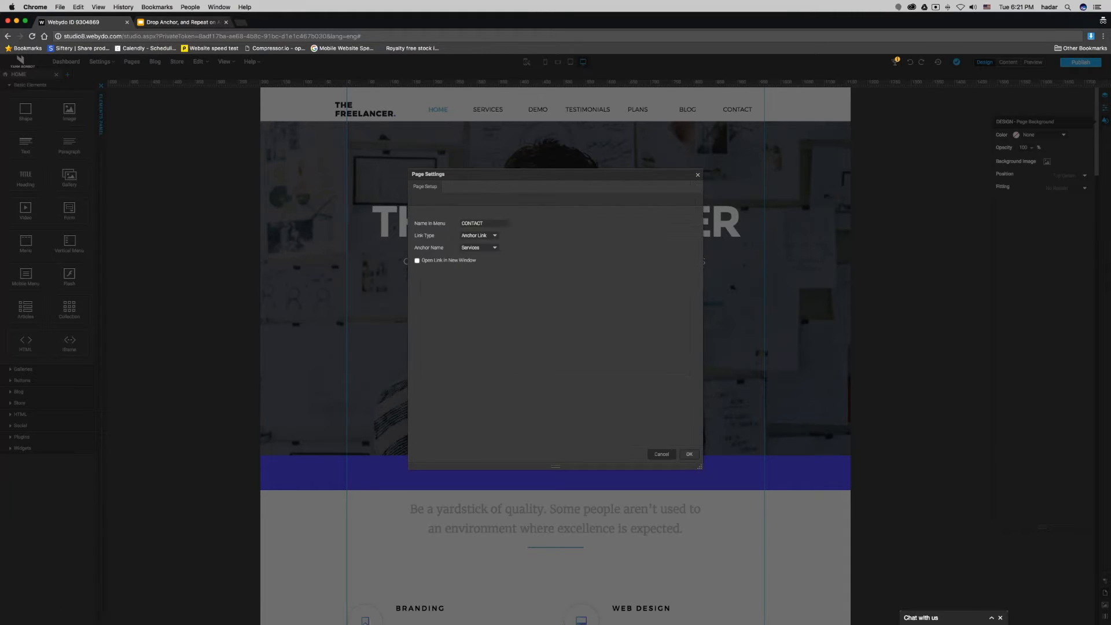
pyautogui.click(481, 248)
pyautogui.click(477, 282)
pyautogui.click(688, 454)
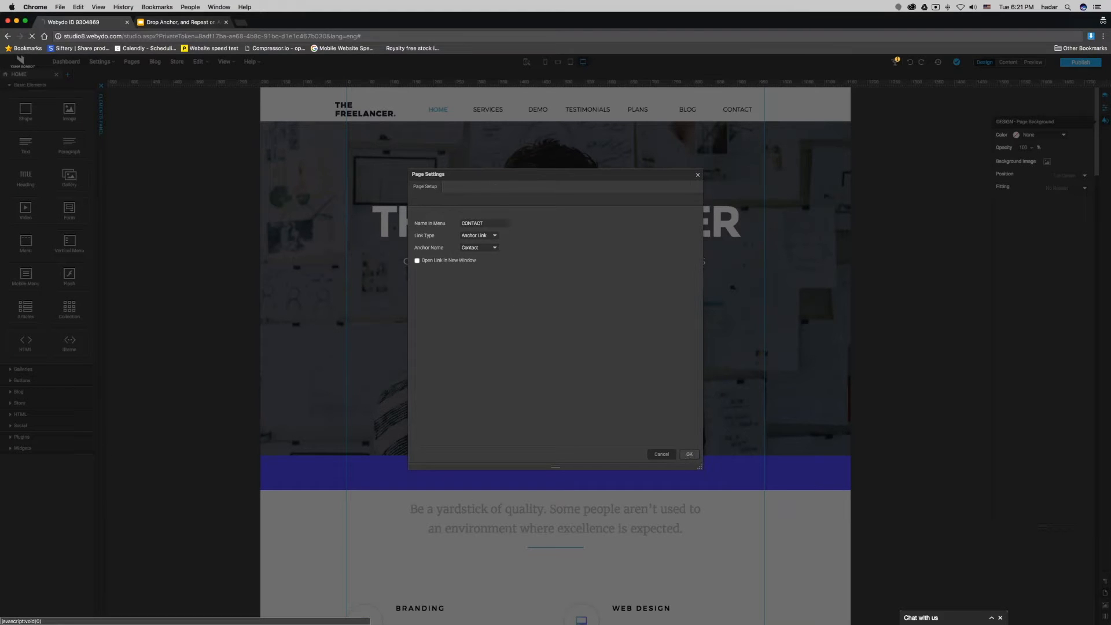
pyautogui.click(696, 173)
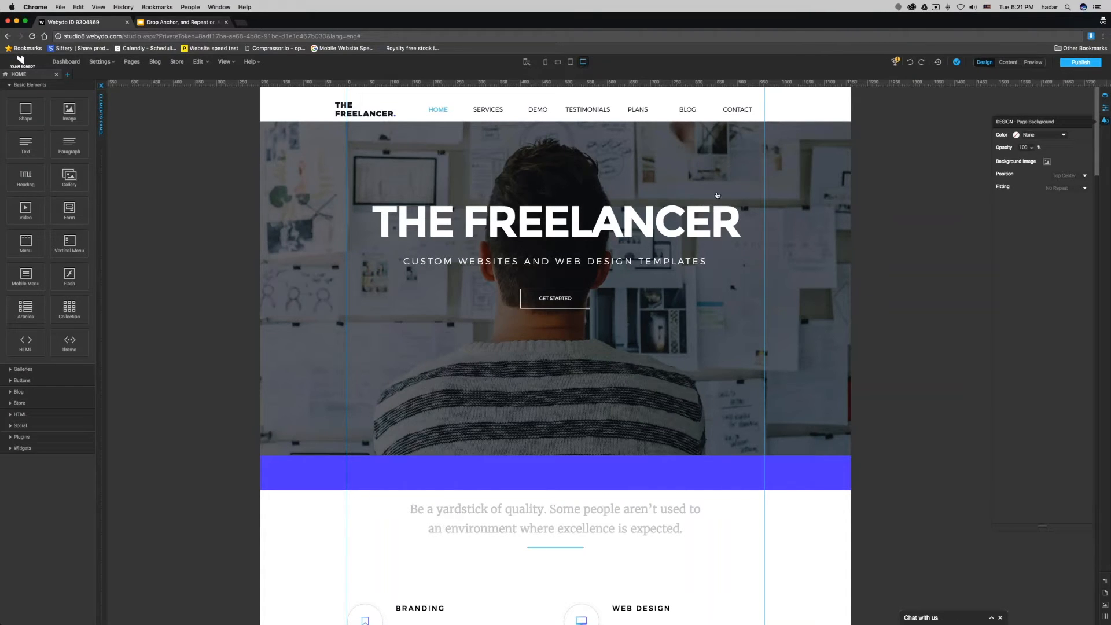
# Move the purple anchor shape above The Freelancer Demo section down so it lies over the top of that section
pyautogui.scroll(-10, 672, 261)
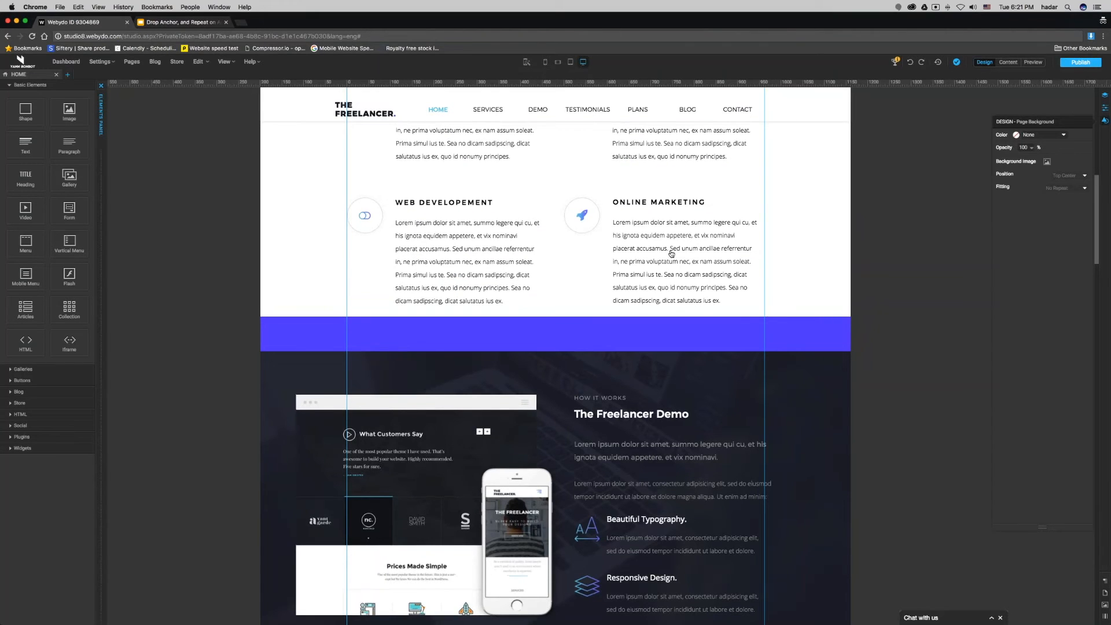
pyautogui.moveTo(527, 338); pyautogui.dragTo(528, 360)
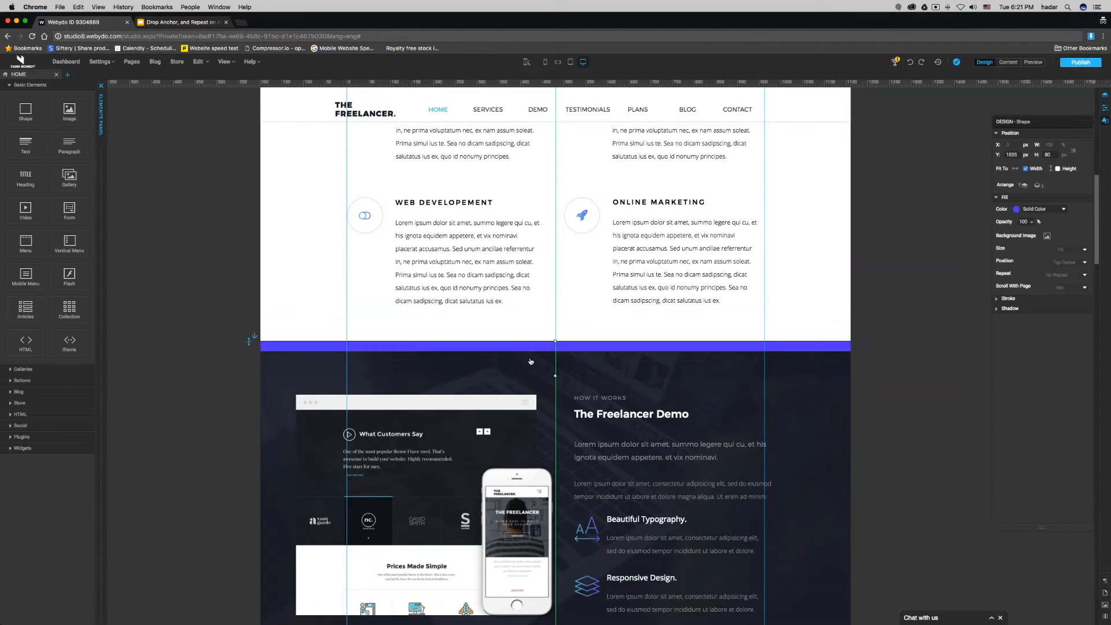
pyautogui.click(1022, 185)
pyautogui.moveTo(622, 355)
pyautogui.mouseDown()
pyautogui.moveTo(622, 375)
pyautogui.moveTo(624, 365)
pyautogui.mouseUp()
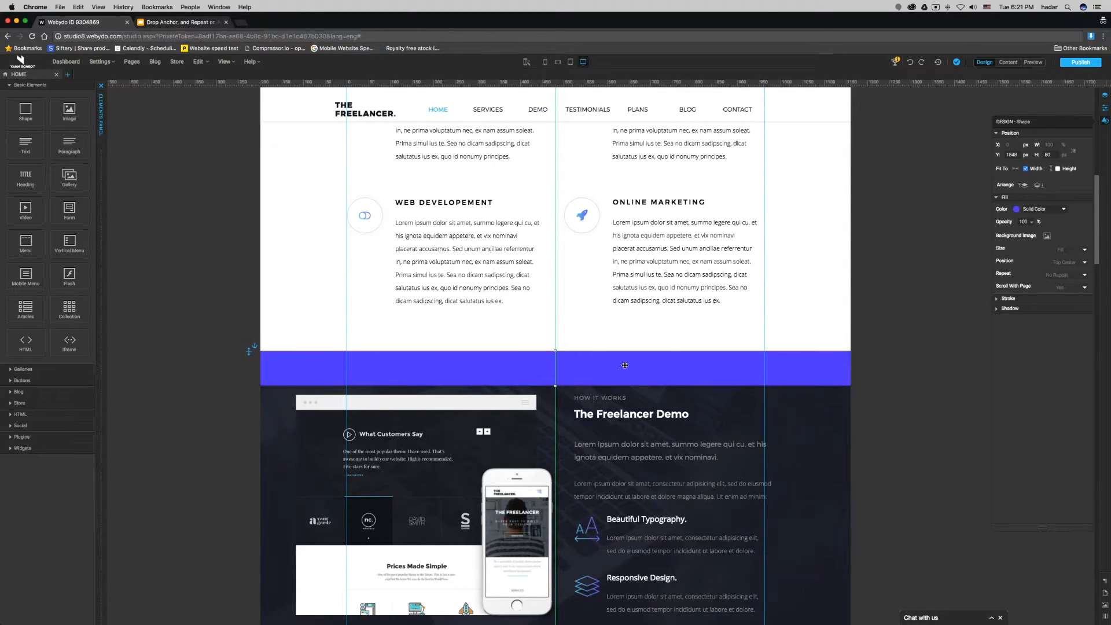
pyautogui.moveTo(626, 369)
pyautogui.mouseDown()
pyautogui.moveTo(625, 382)
pyautogui.moveTo(620, 370)
pyautogui.mouseUp()
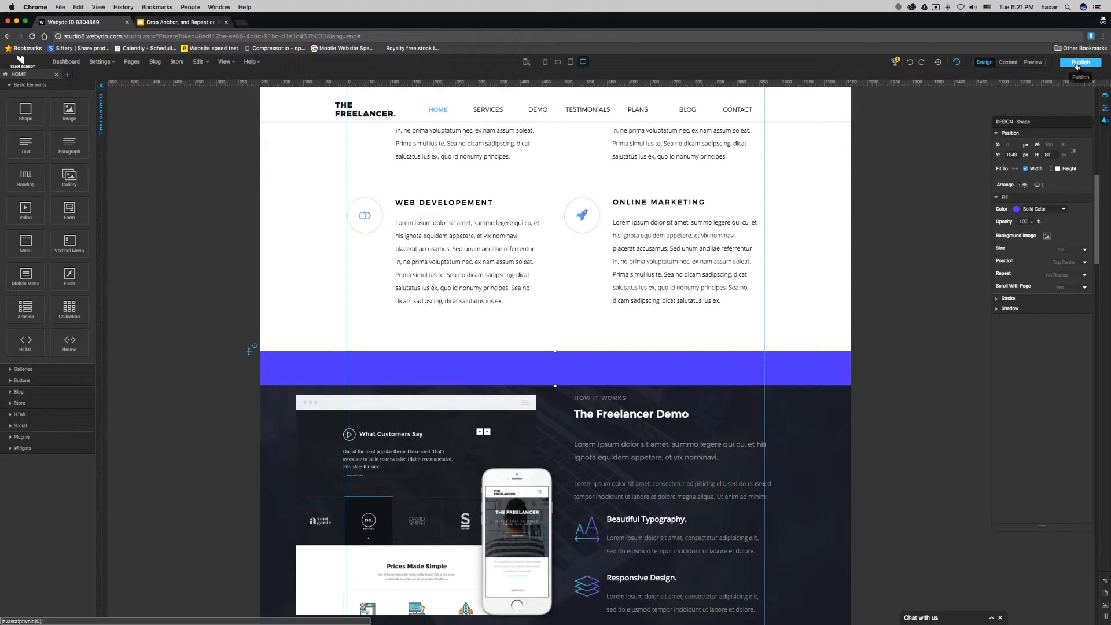
# Preview the page and follow the SERVICES and DEMO menu links to check where each anchor lands
pyautogui.click(1033, 62)
pyautogui.click(480, 108)
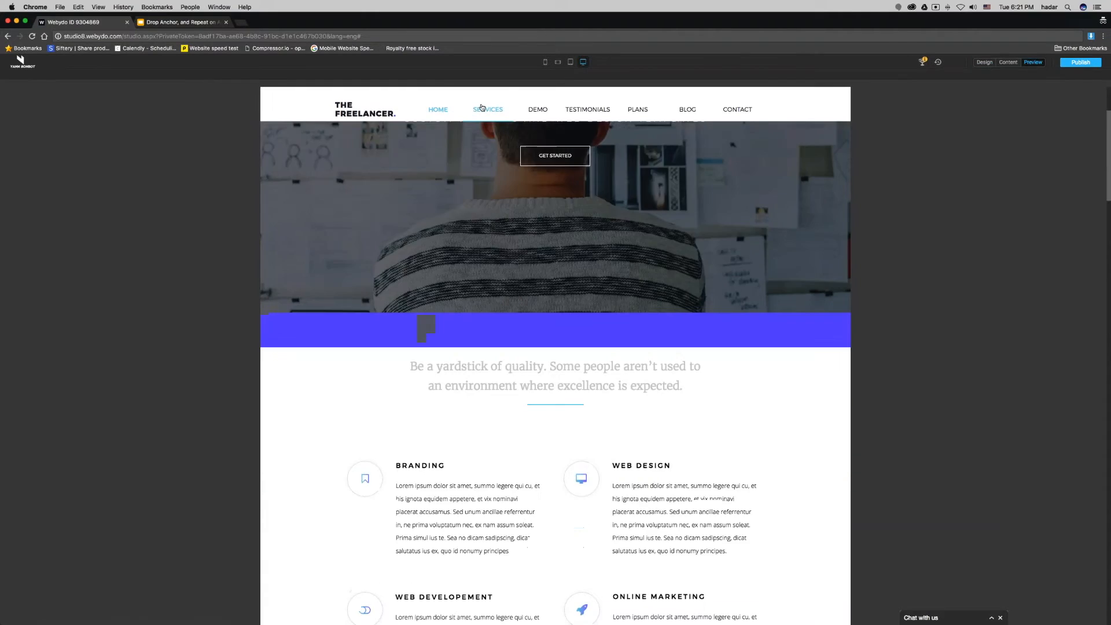
pyautogui.click(537, 113)
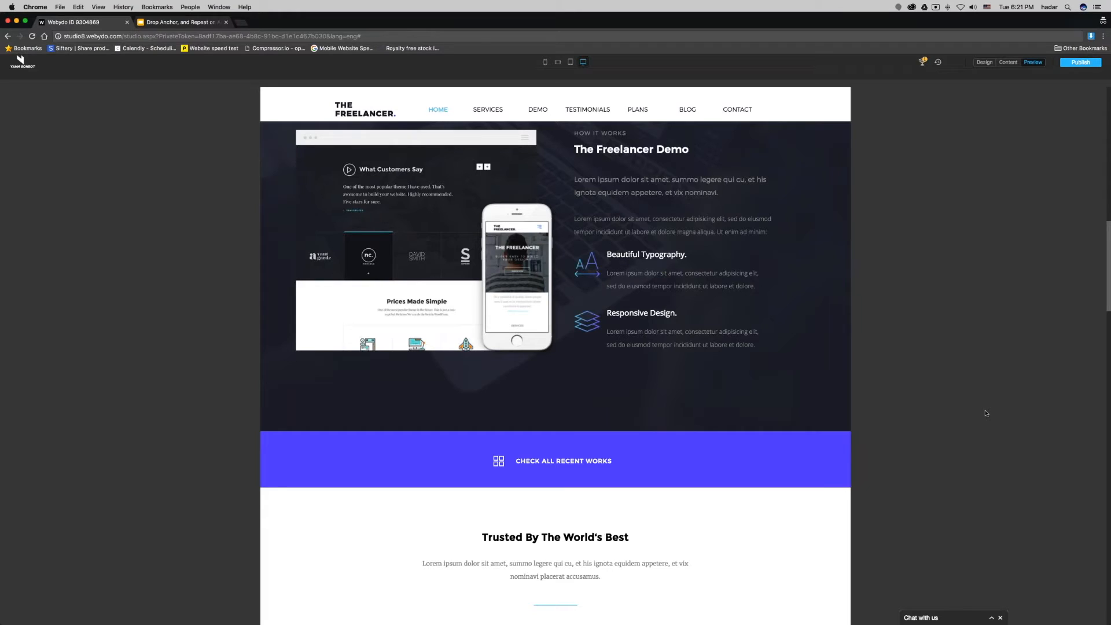
pyautogui.scroll(3, 984, 427)
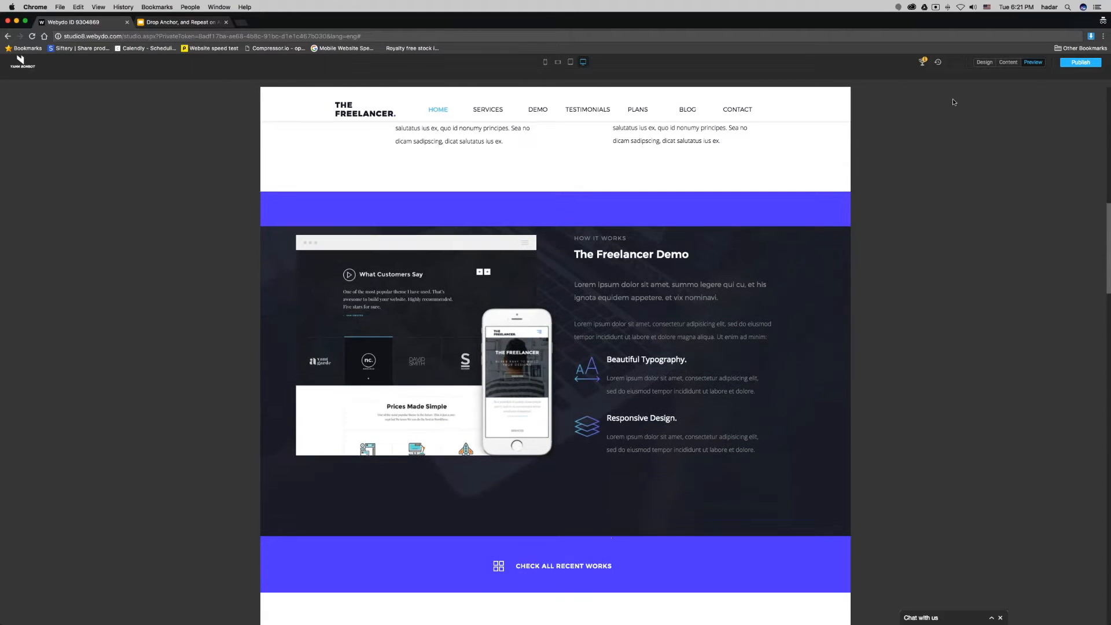
# Return to design mode and move the purple anchor shape back up flush above The Freelancer Demo section
pyautogui.click(985, 62)
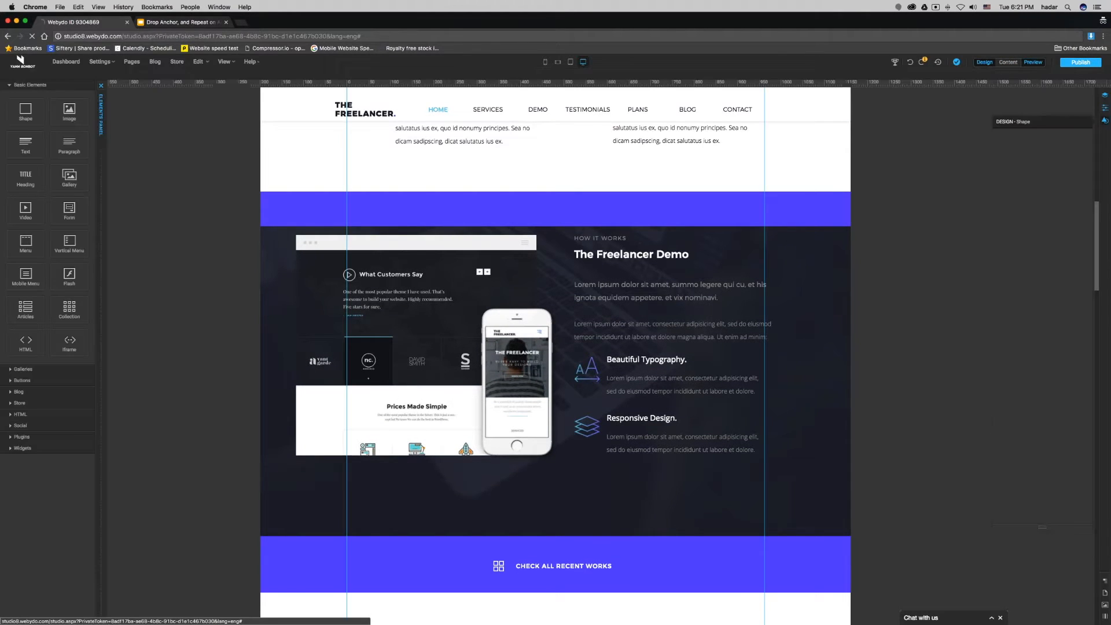
pyautogui.moveTo(738, 207); pyautogui.dragTo(737, 173)
pyautogui.click(917, 174)
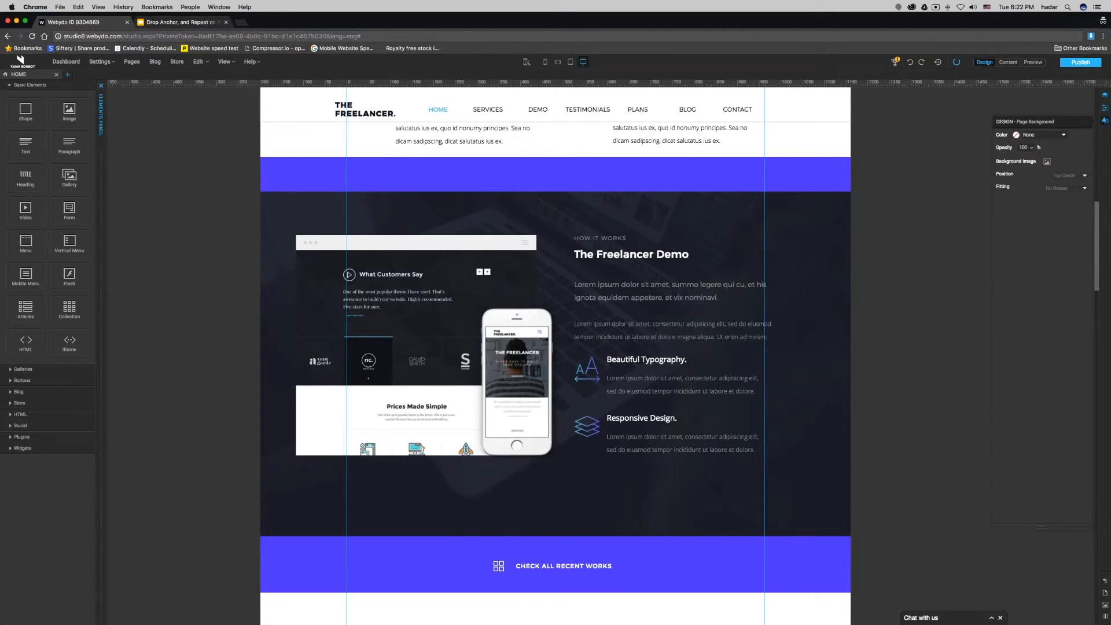
# Read the Anchor Link Mistake slide and, back in Webydo, compare the heights of the pinned header shape and the purple Demo anchor shape
pyautogui.click(176, 22)
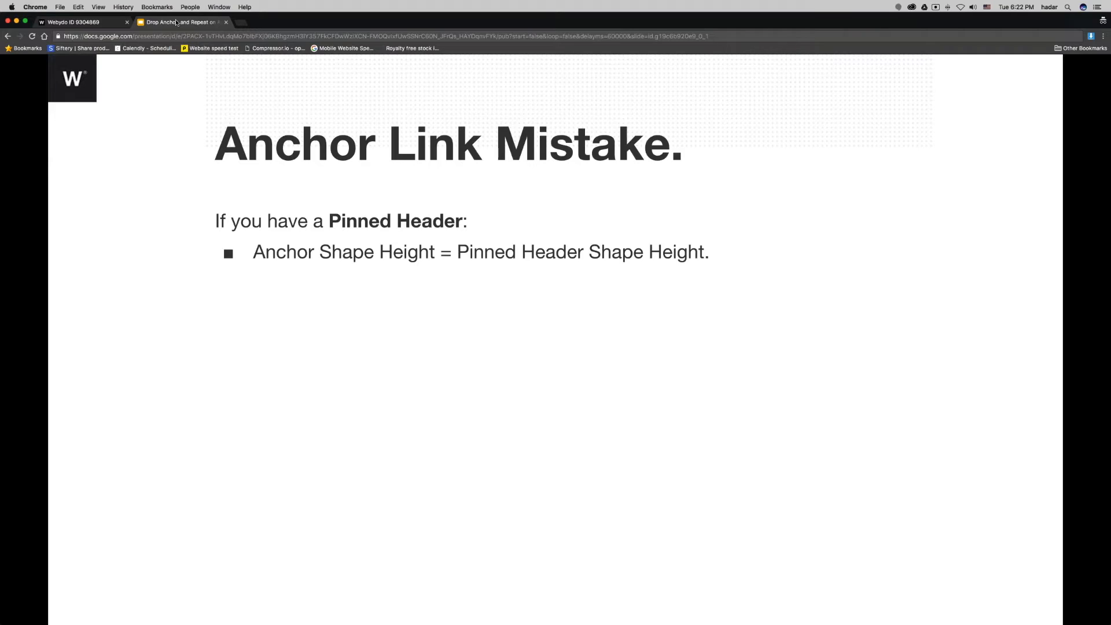
pyautogui.click(56, 25)
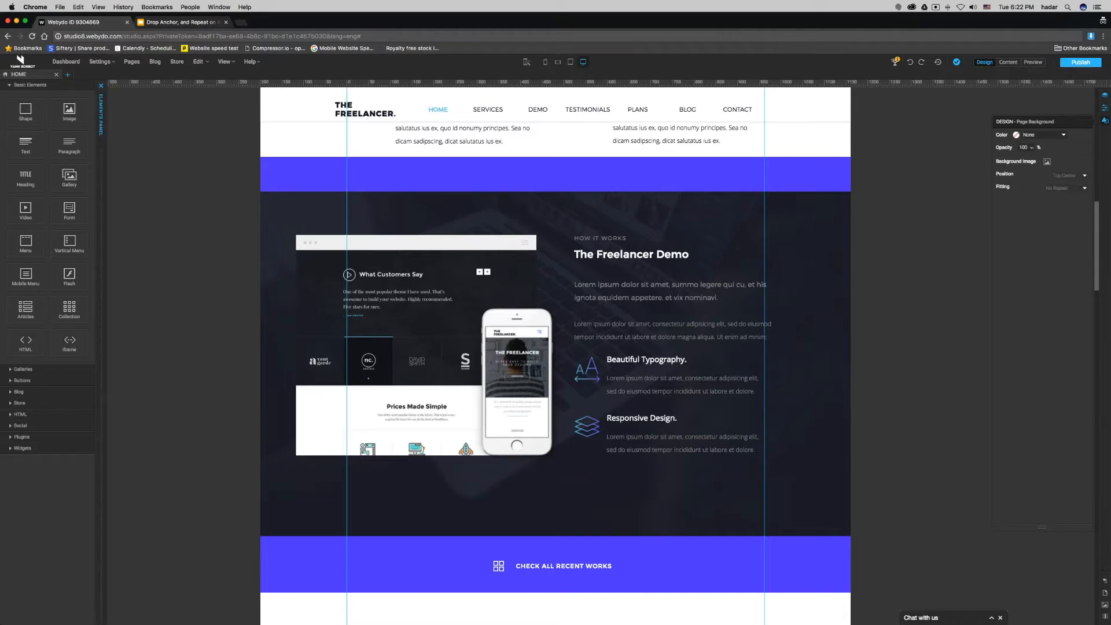
pyautogui.click(815, 106)
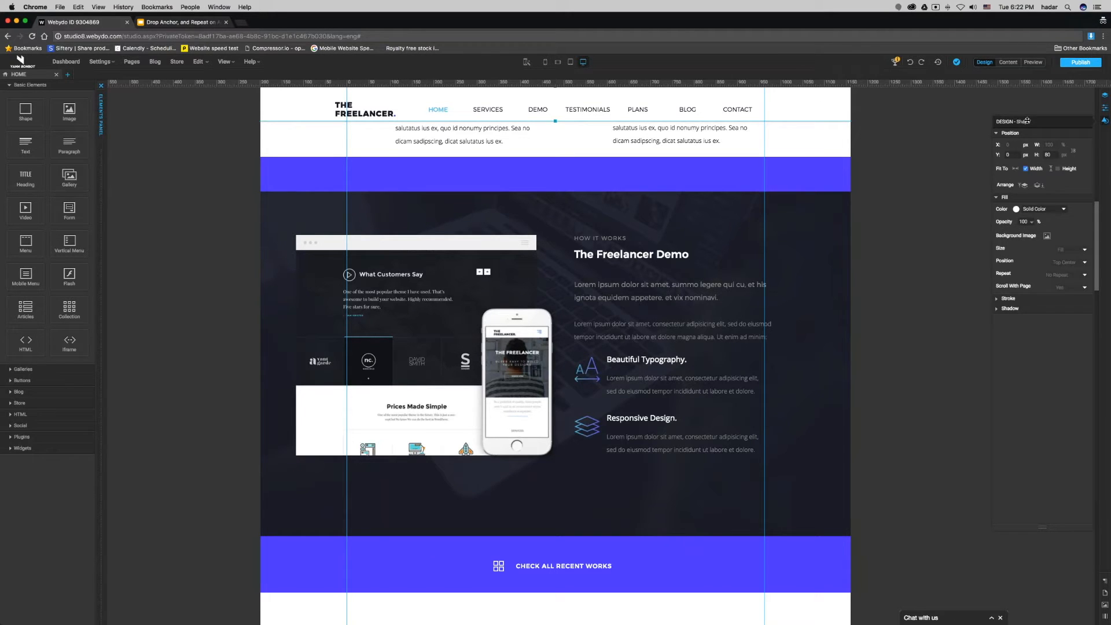
pyautogui.moveTo(919, 132); pyautogui.dragTo(899, 130)
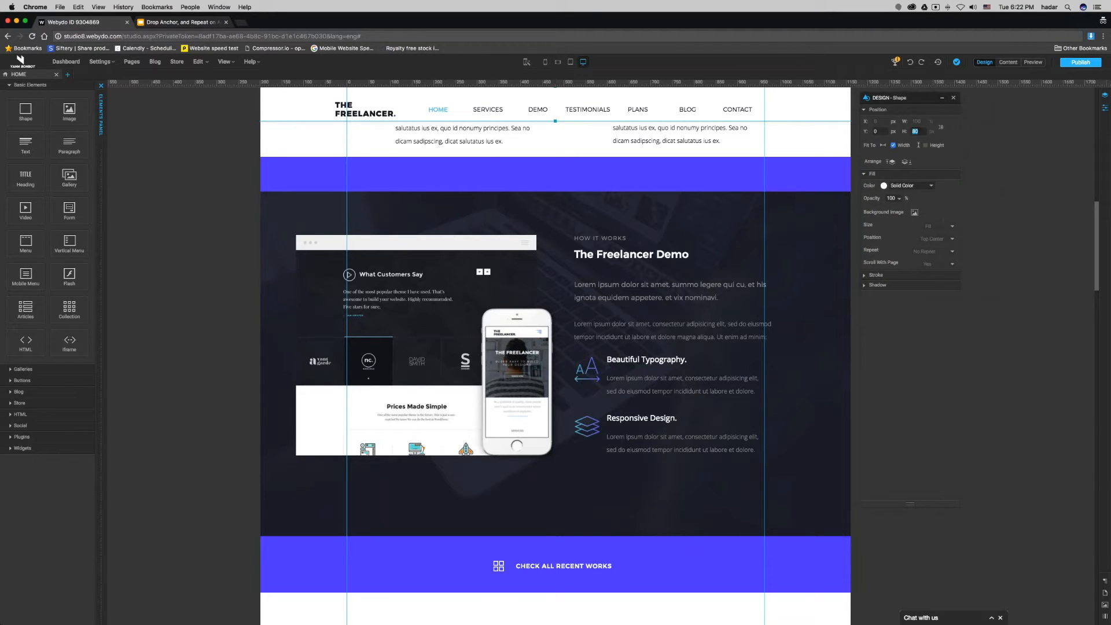
pyautogui.click(819, 178)
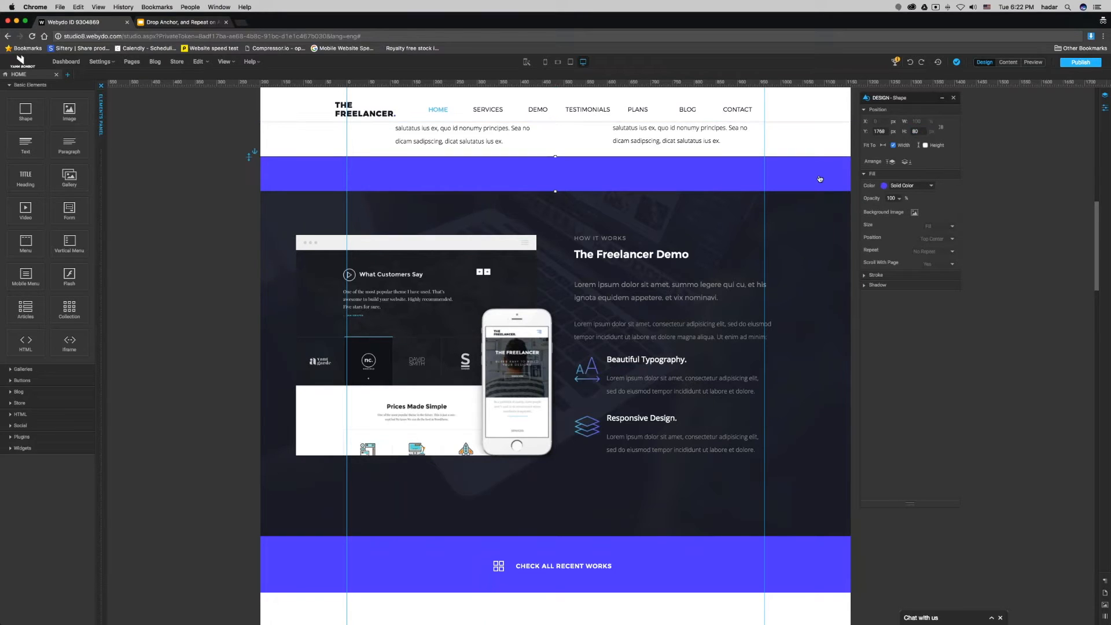
pyautogui.click(1018, 175)
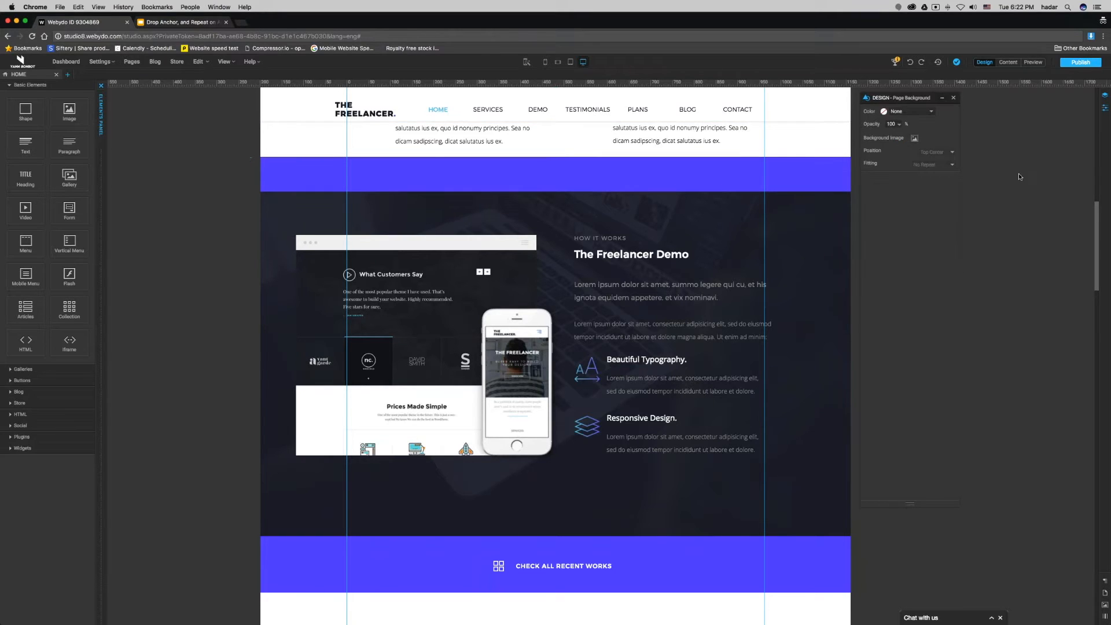
pyautogui.click(757, 170)
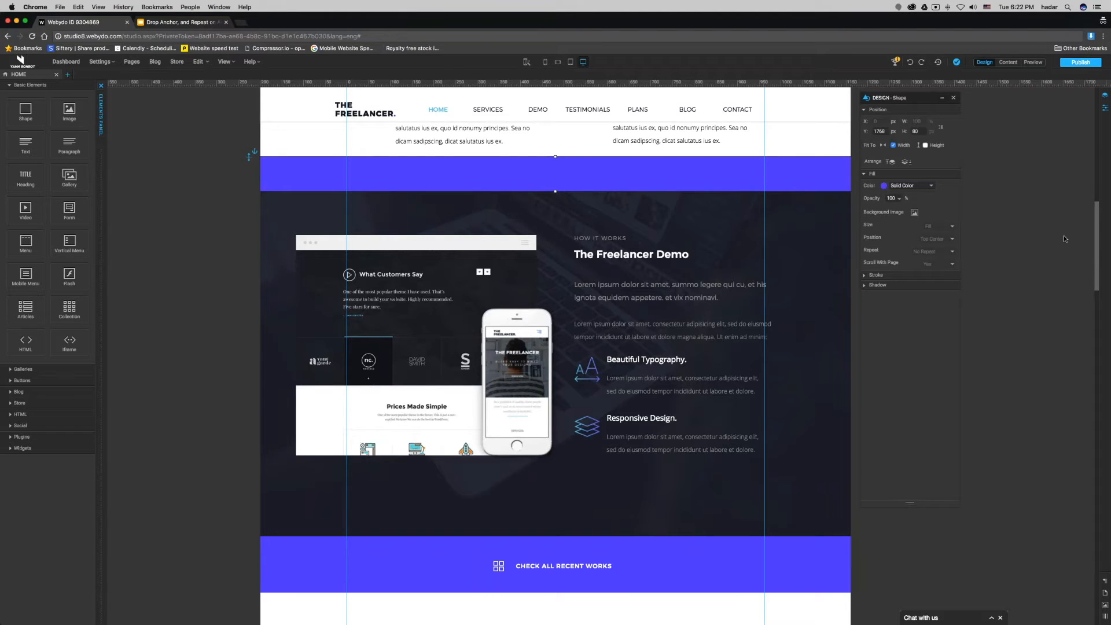
pyautogui.moveTo(1098, 223); pyautogui.dragTo(1098, 236)
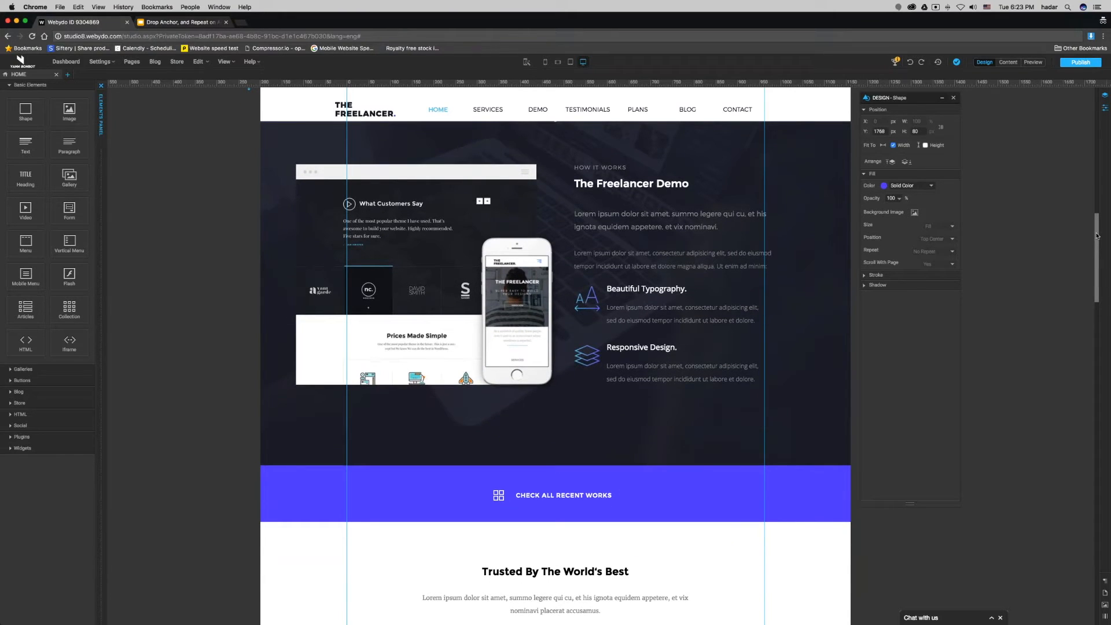
# Switch to the presentation and reveal the "Why?" heading and its explanation on the Anchor Link Mistake slide
pyautogui.click(200, 23)
pyautogui.press('Right')
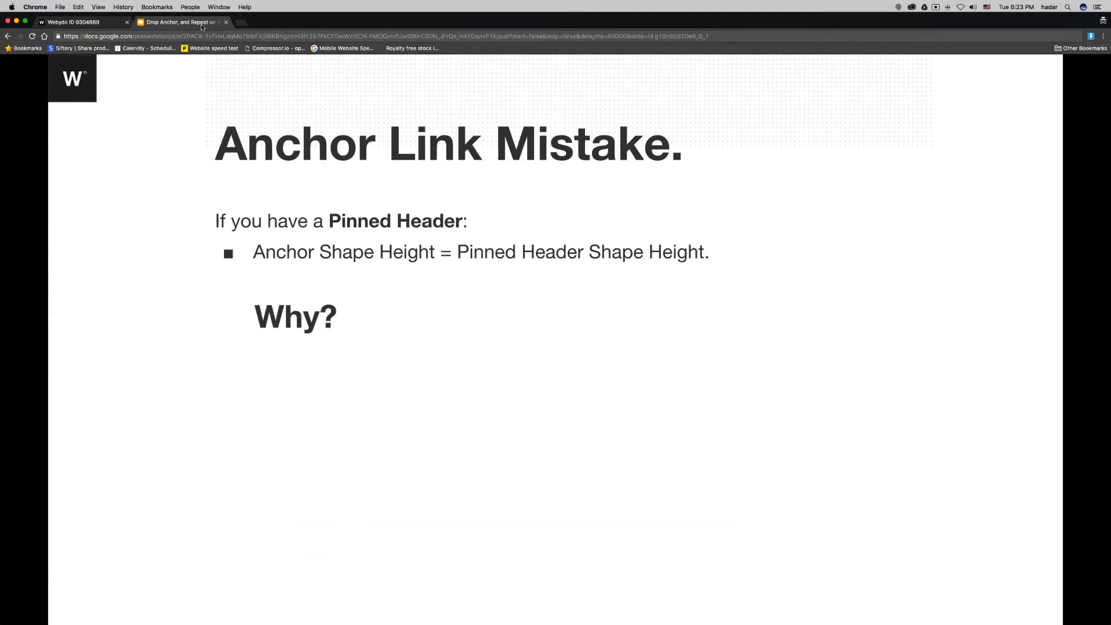
pyautogui.press('Right')
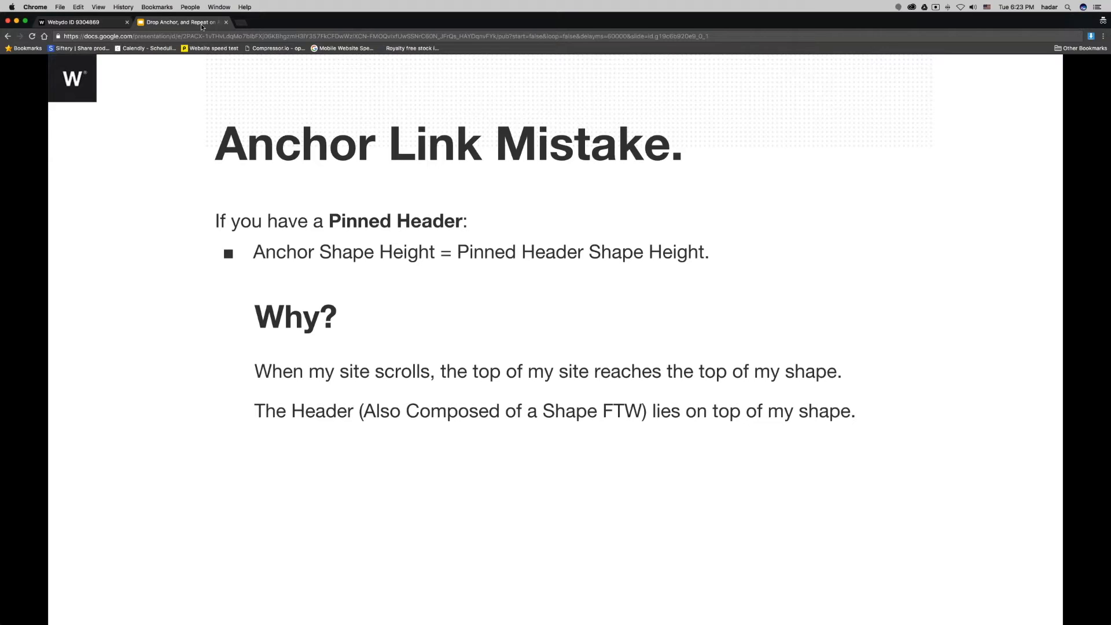
# Reveal "The Fix" heading and its explanation on the Anchor Link Mistake slide
pyautogui.press('Right')
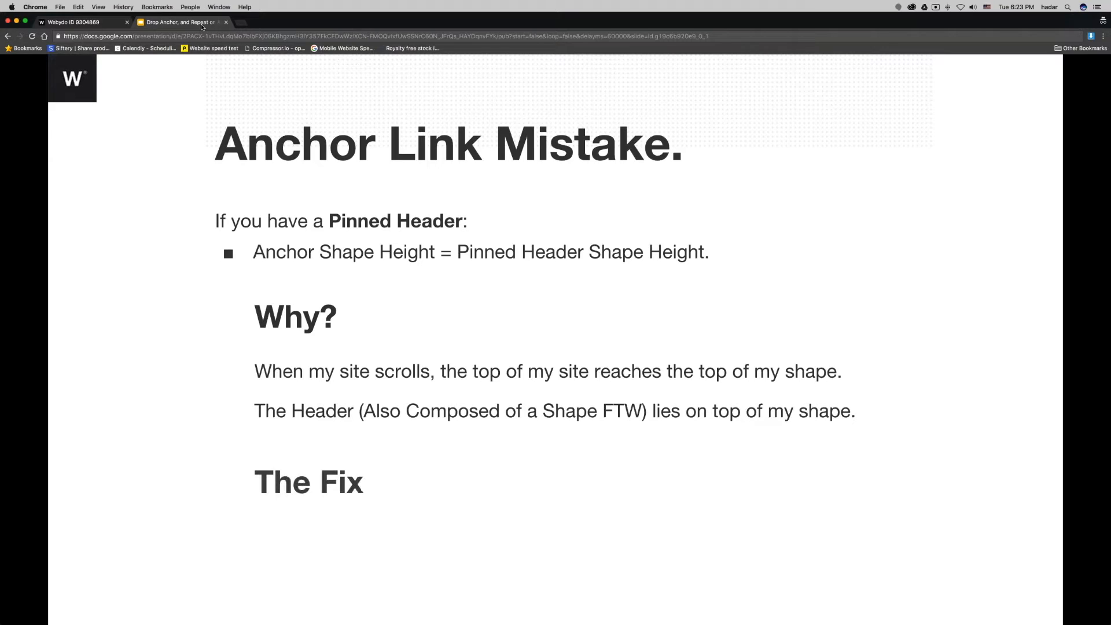
pyautogui.press('Right')
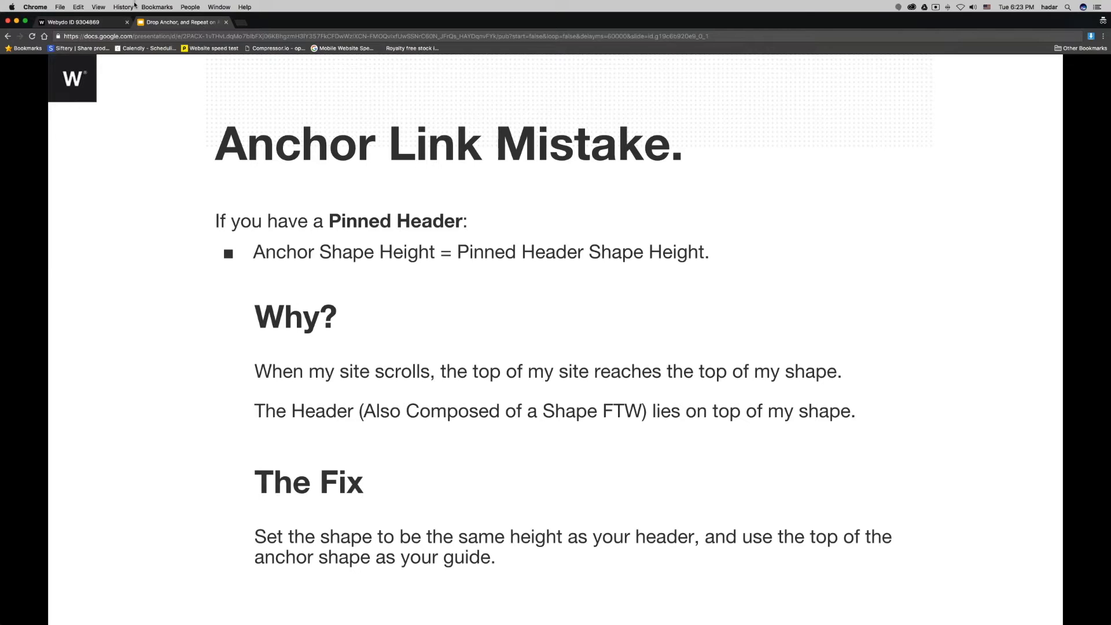
# Switch back to Webydo, publish The Freelancer and open the live site
pyautogui.click(81, 22)
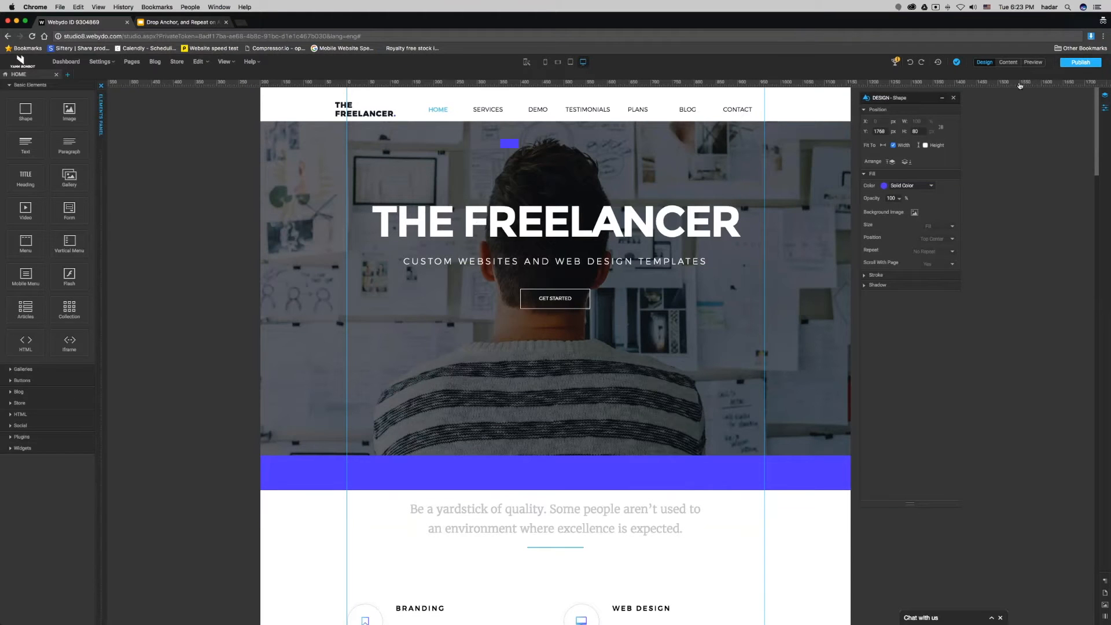
pyautogui.click(1072, 64)
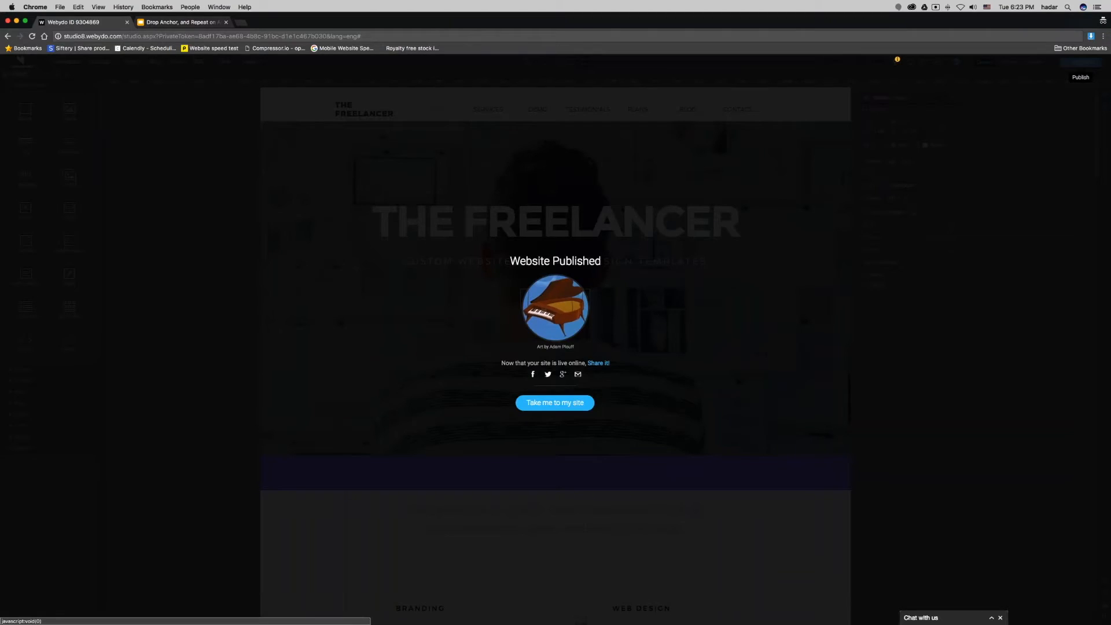
pyautogui.click(555, 401)
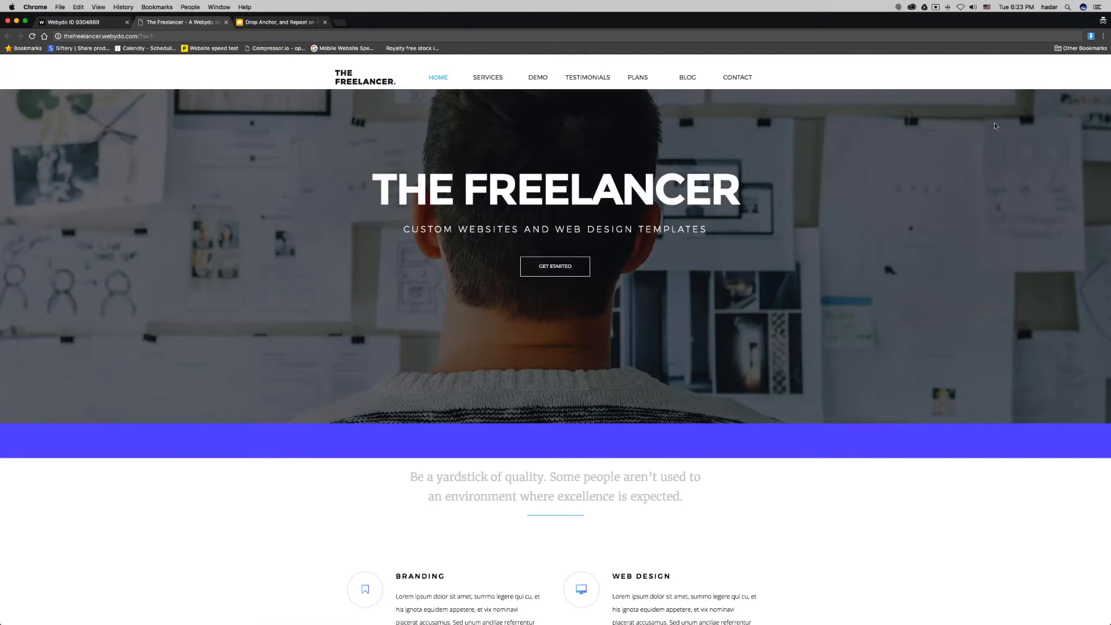
# On the live site, follow the SERVICES, DEMO, TESTIMONIALS, PLANS, BLOG and CONTACT links to check where each anchor lands
pyautogui.click(488, 82)
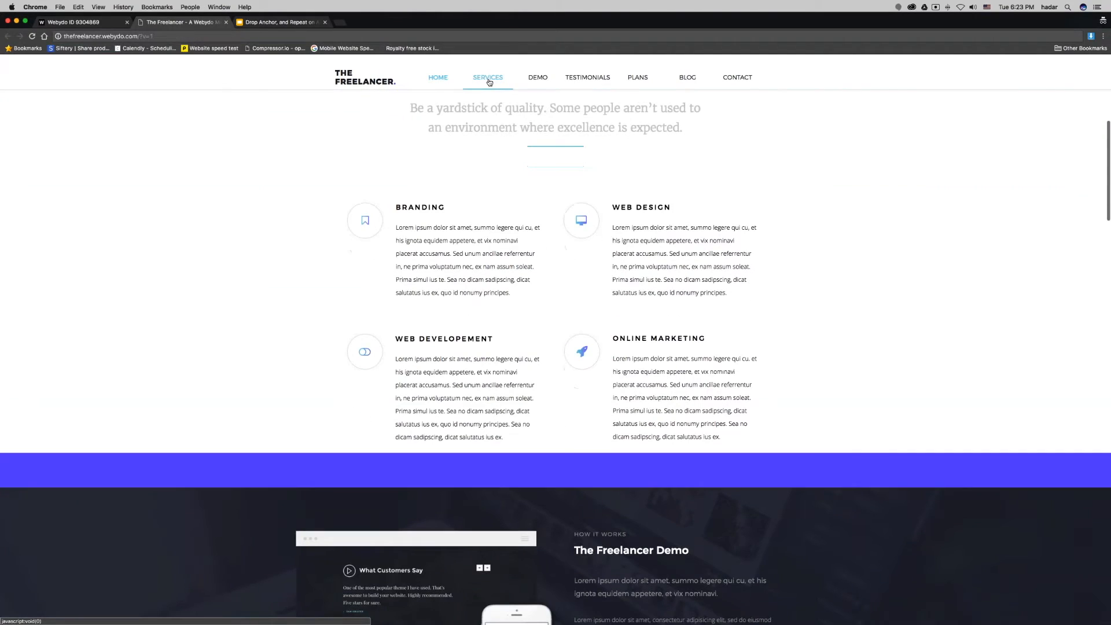
pyautogui.click(535, 82)
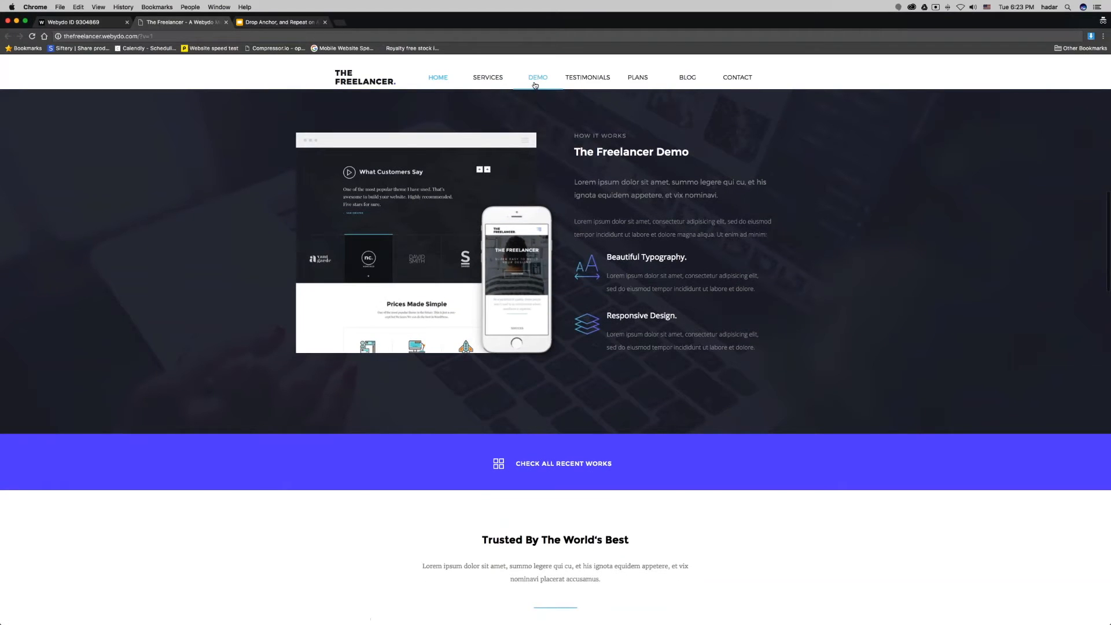
pyautogui.click(577, 86)
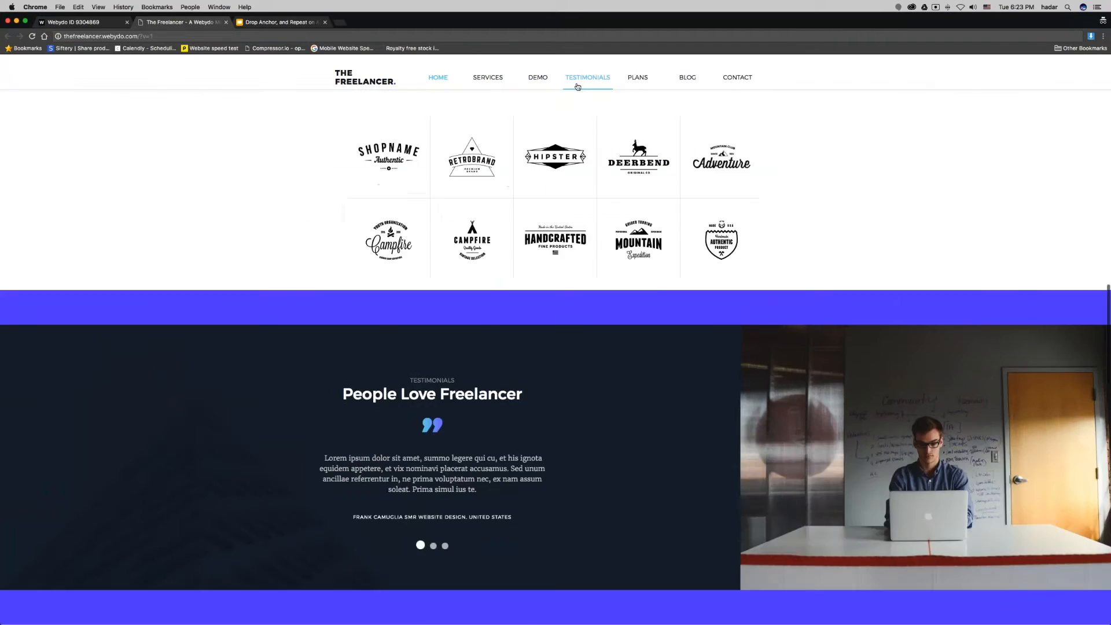
pyautogui.click(634, 85)
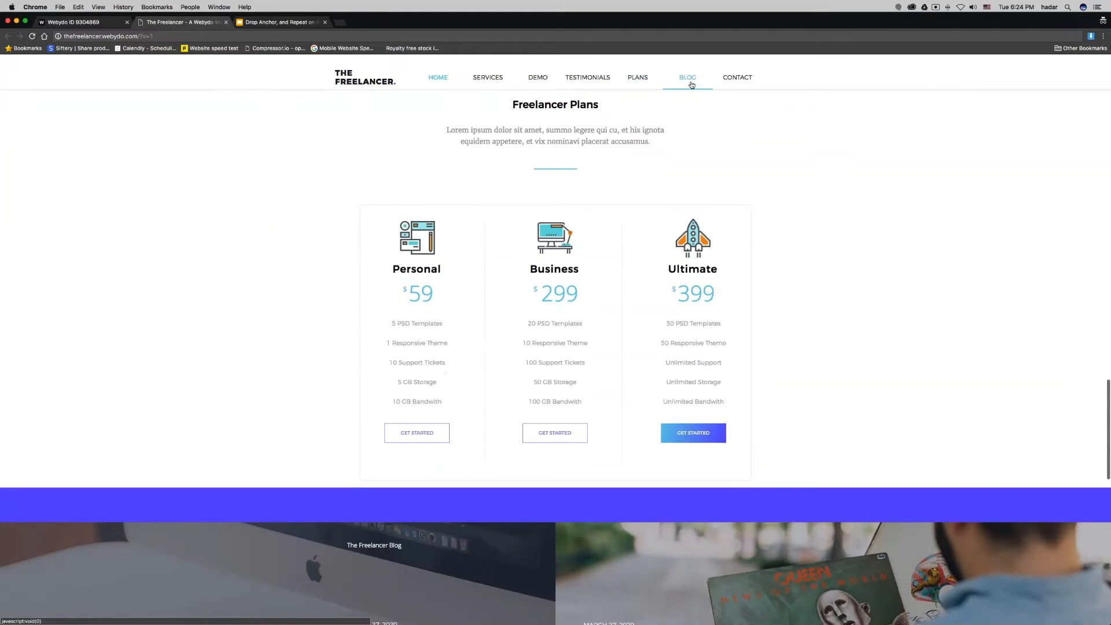
pyautogui.click(691, 85)
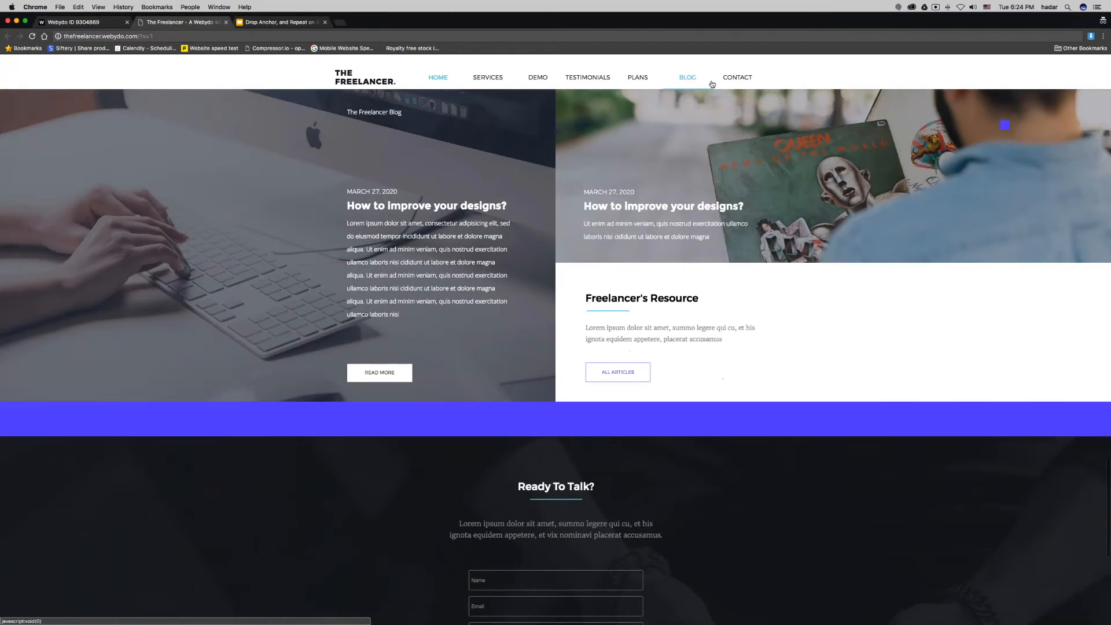
pyautogui.click(737, 80)
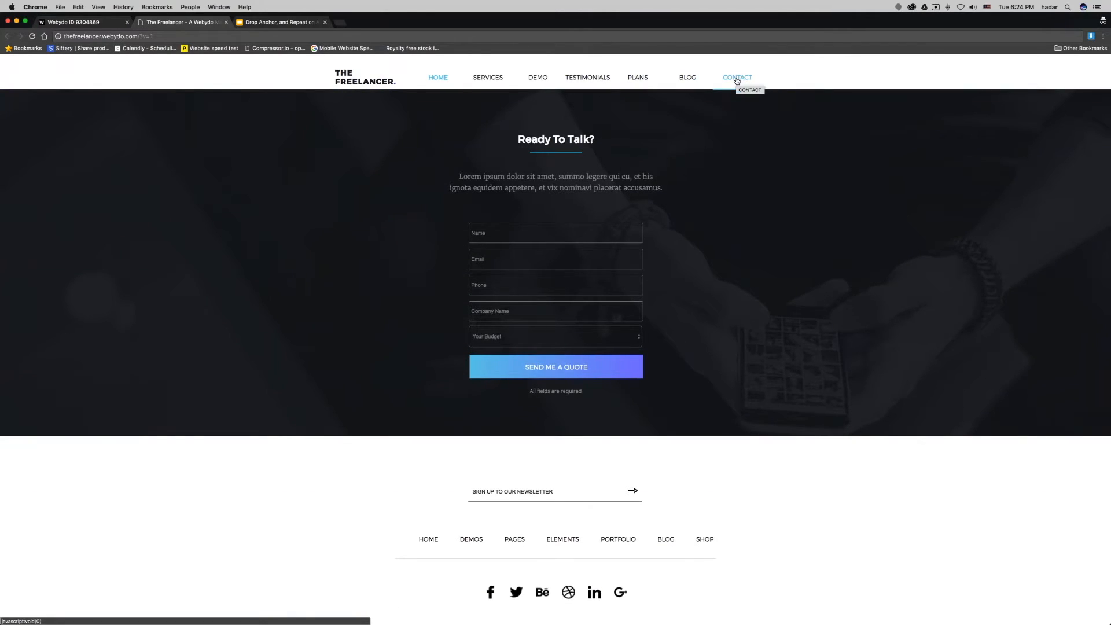
pyautogui.scroll(20, 721, 191)
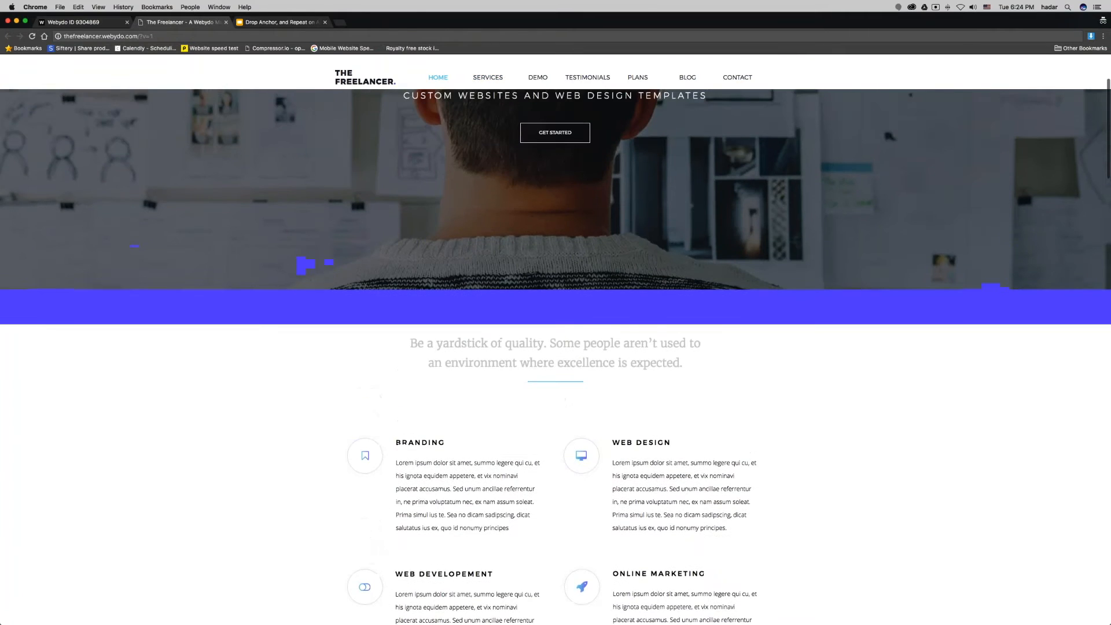
# Return to the Webydo editor and move the purple anchor shape above Freelancer Plans down over that section's heading
pyautogui.click(76, 22)
pyautogui.scroll(-20, 573, 269)
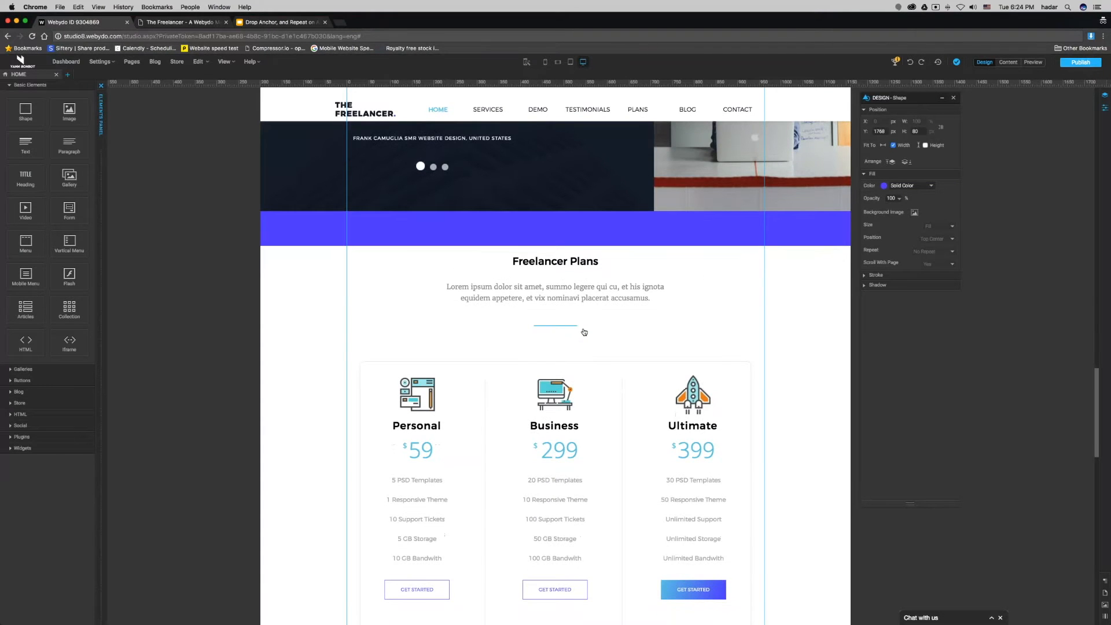
pyautogui.moveTo(583, 331); pyautogui.dragTo(649, 258)
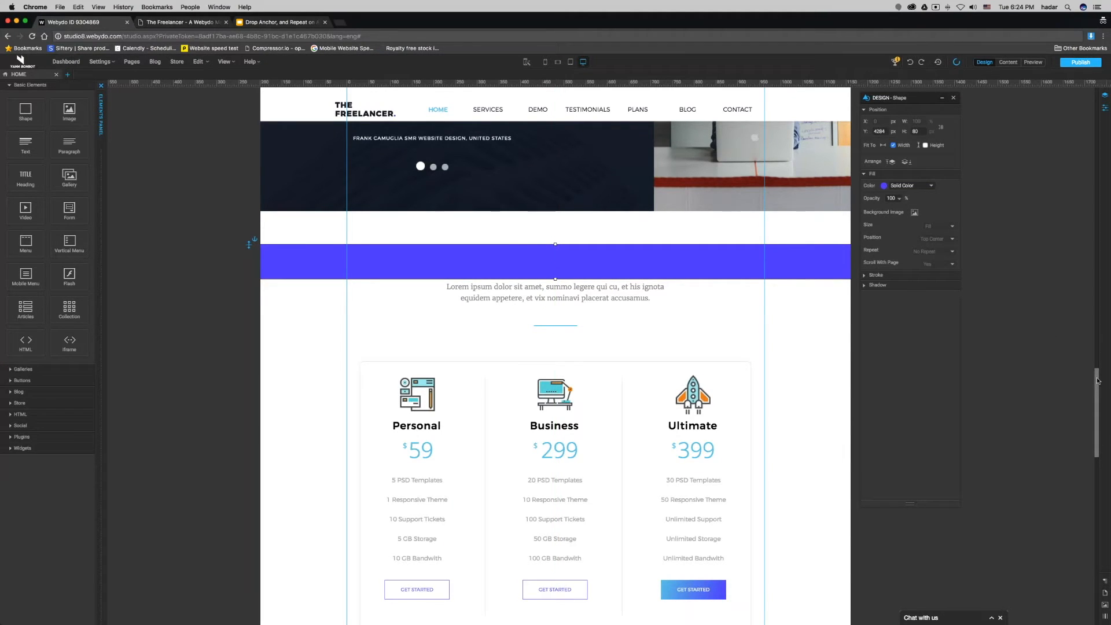
pyautogui.moveTo(1097, 381); pyautogui.dragTo(1094, 407)
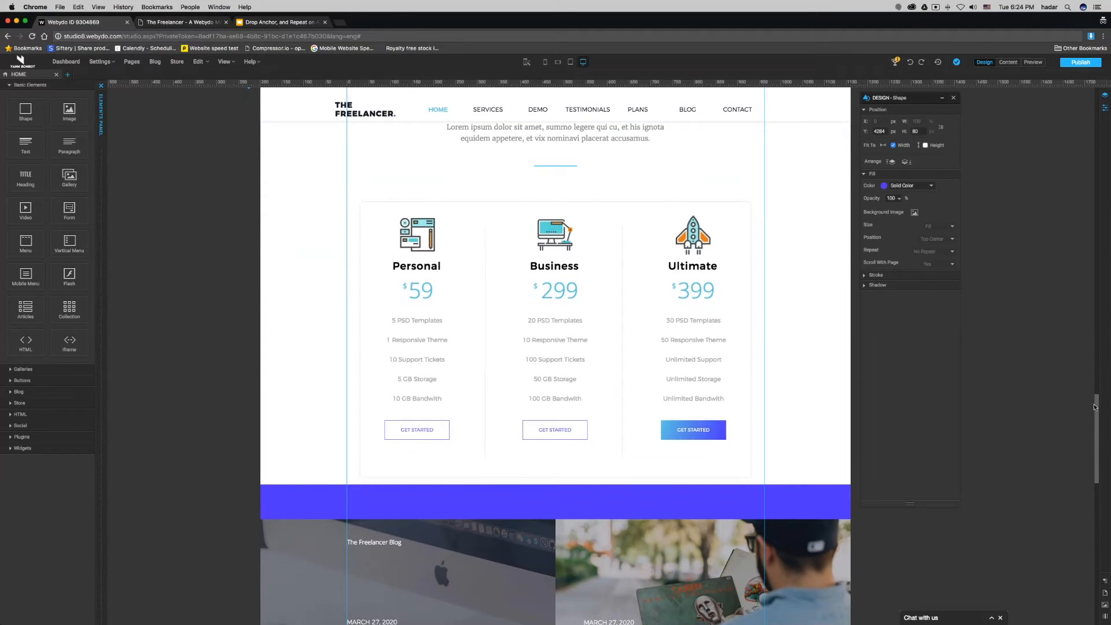
# Move the purple Plans anchor shape back up flush under the testimonials section, at Y 4207 px, and deselect it
pyautogui.moveTo(1094, 407); pyautogui.dragTo(1093, 369)
pyautogui.moveTo(706, 340); pyautogui.dragTo(708, 306)
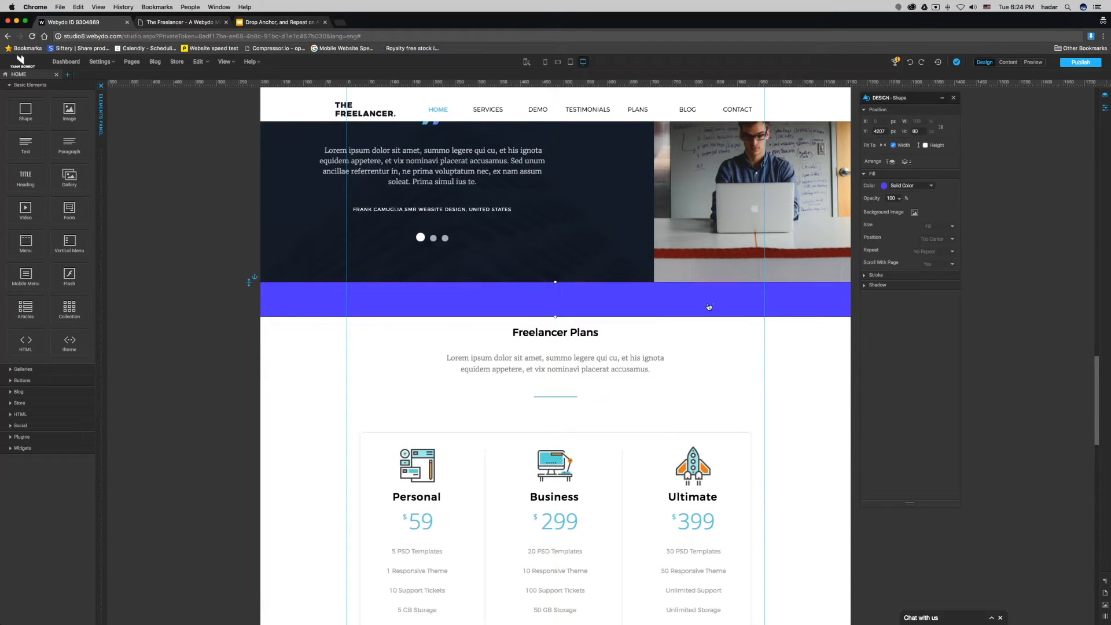
pyautogui.click(182, 312)
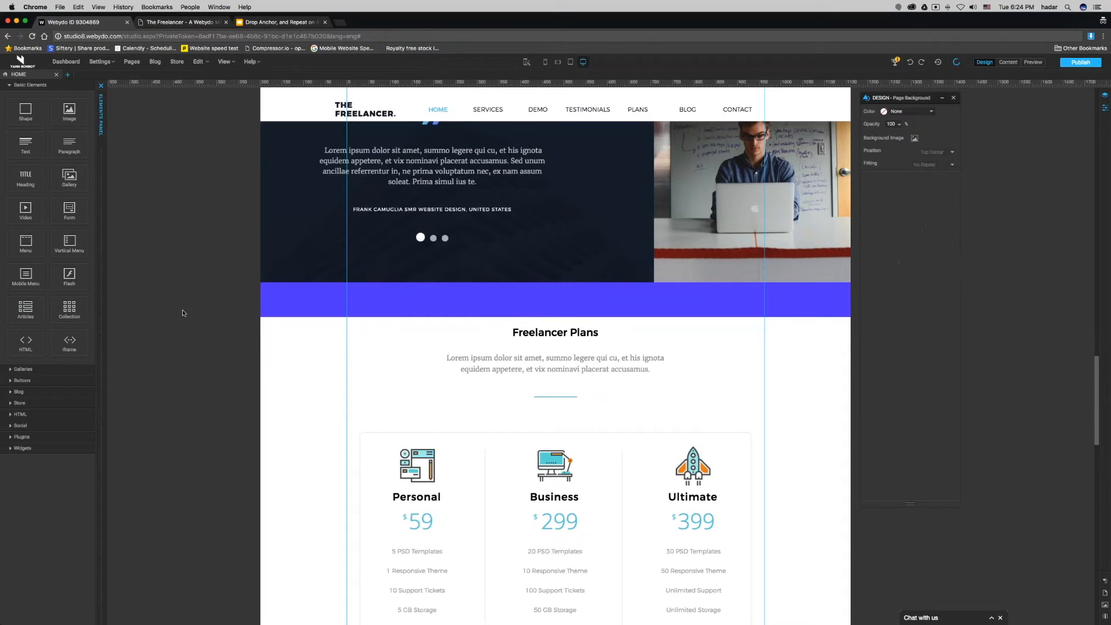
pyautogui.scroll(-10, 250, 387)
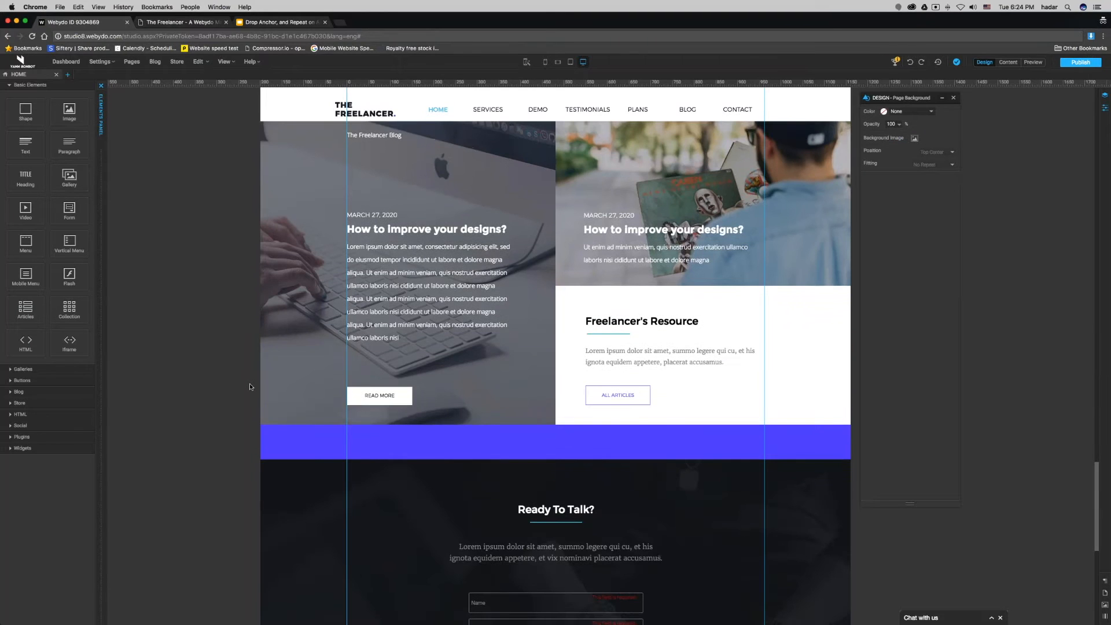
pyautogui.scroll(20, 249, 386)
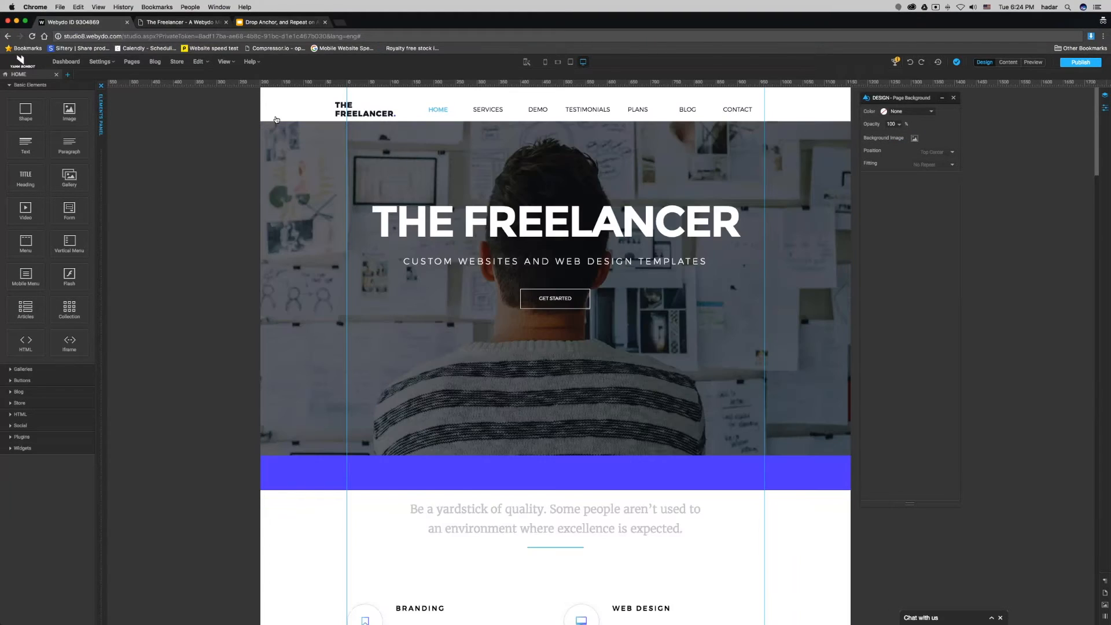
# Switch to the presentation, advance to the BONUS! slide and reveal the Anchor Links Trick heading with its explanation
pyautogui.click(278, 22)
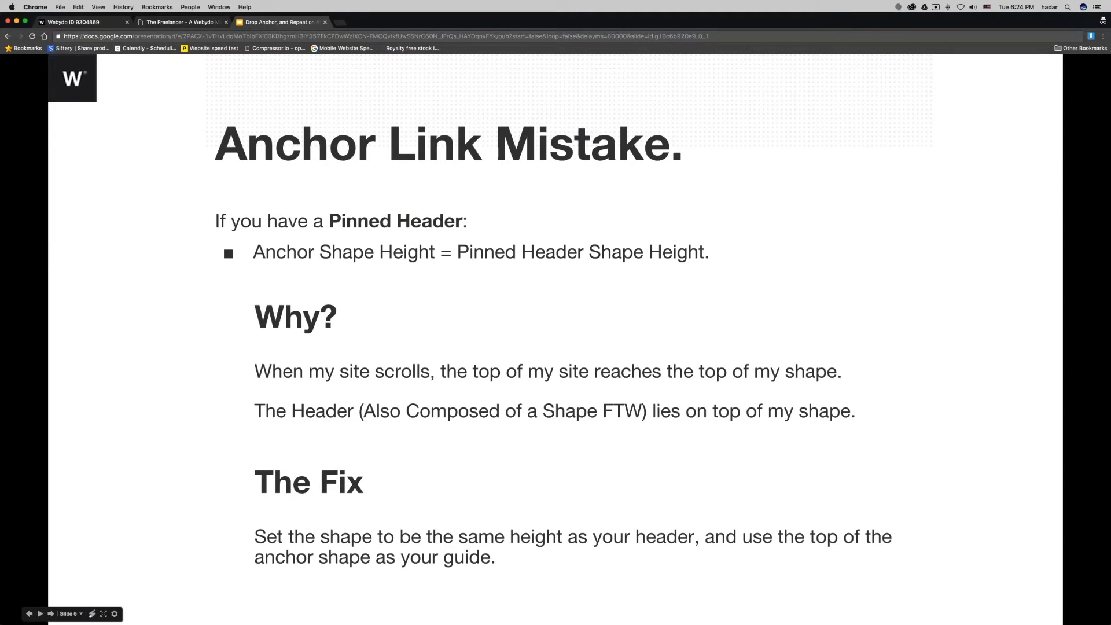
pyautogui.press('Right')
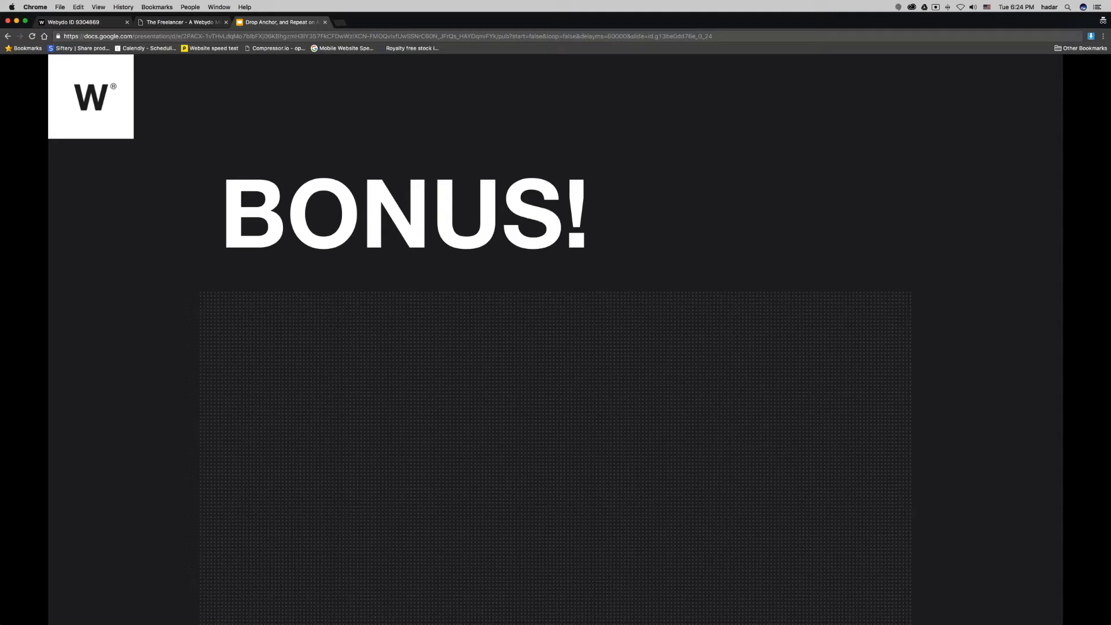
pyautogui.press('Right')
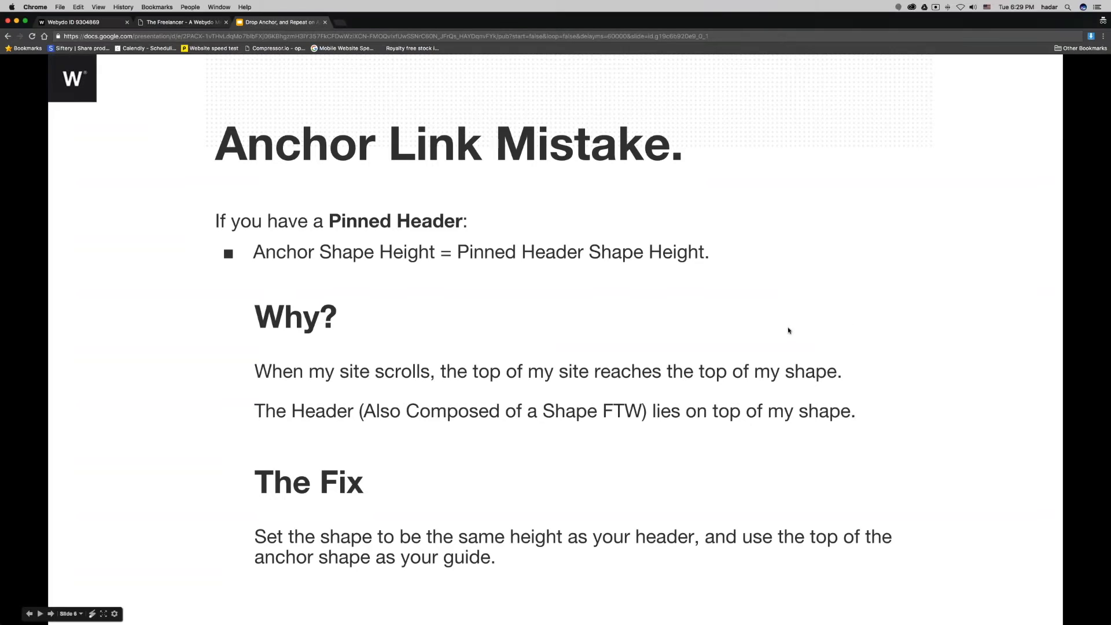
pyautogui.click(789, 329)
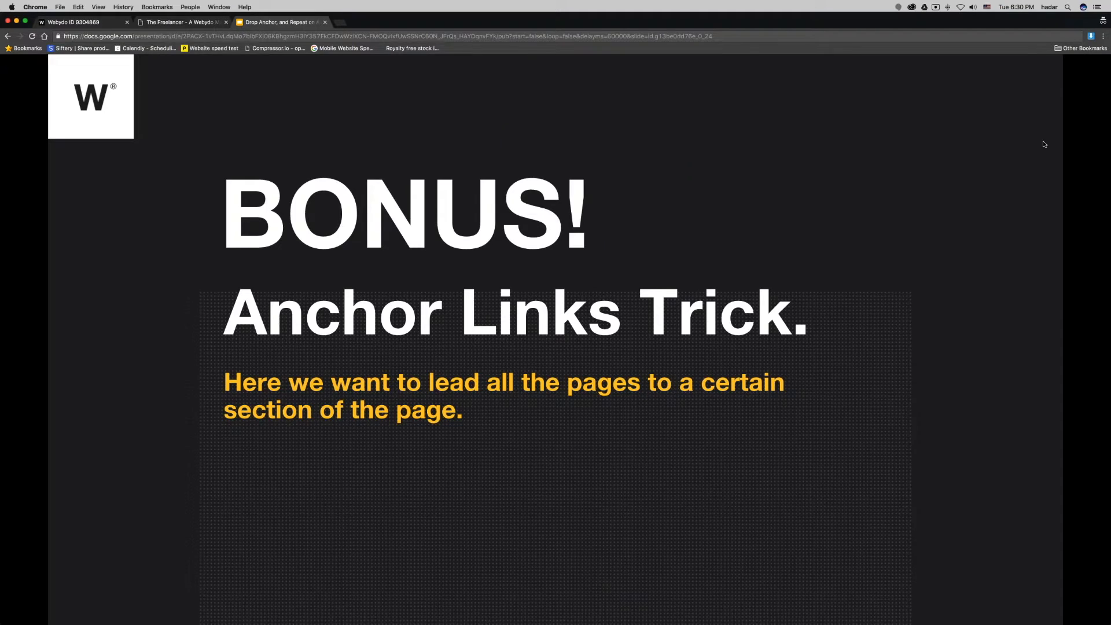
# Return to Webydo, collapse the Elements panel, and publish the site again to open its live page
pyautogui.click(98, 25)
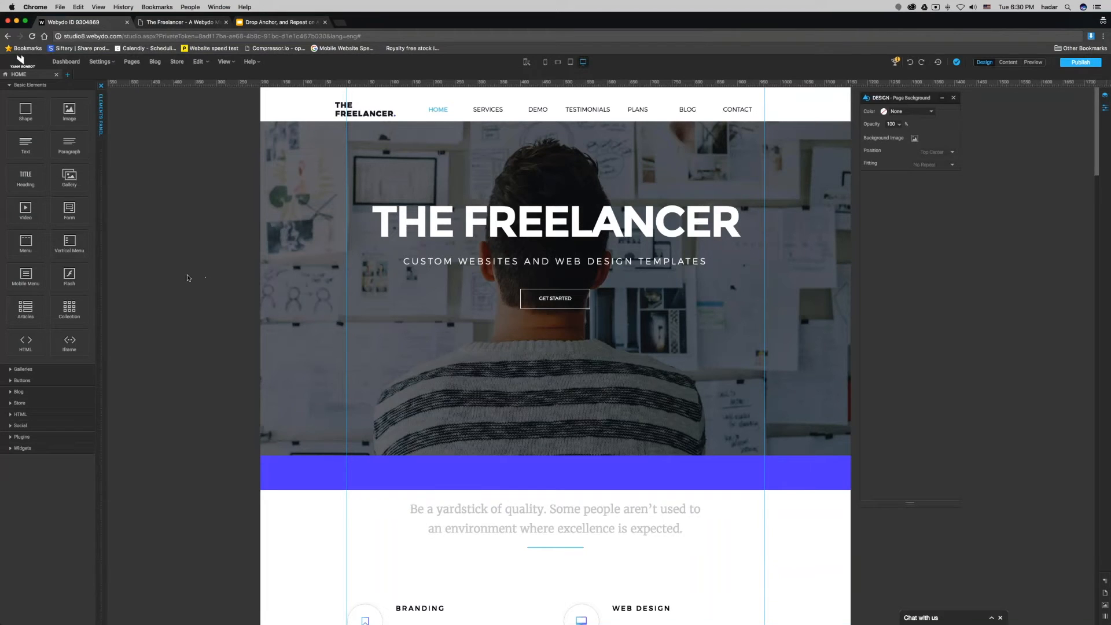
pyautogui.click(101, 279)
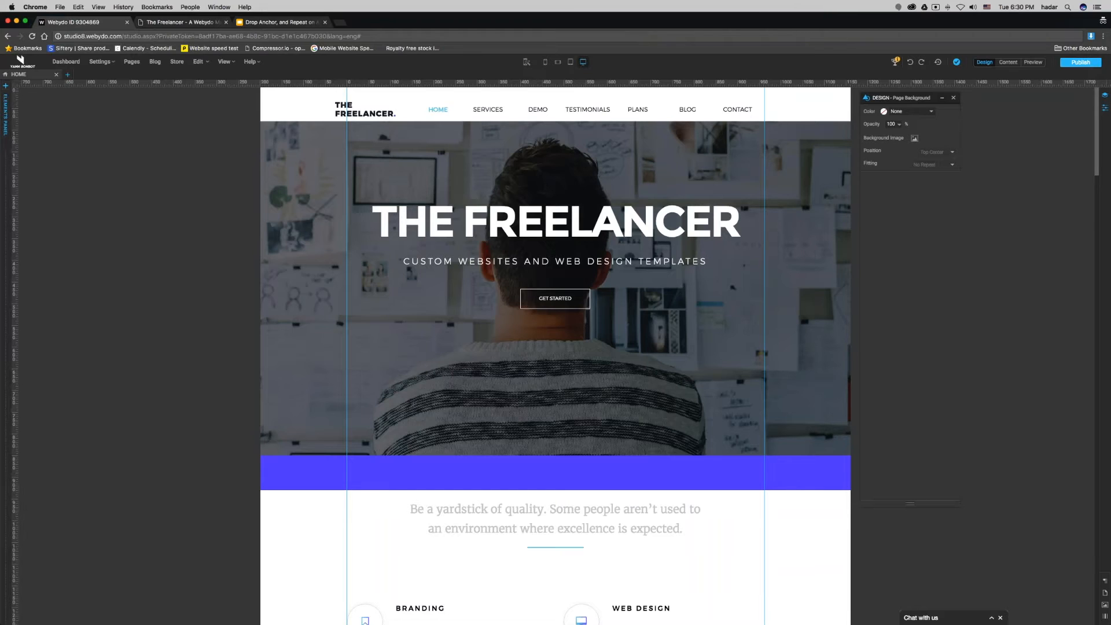
pyautogui.click(1080, 63)
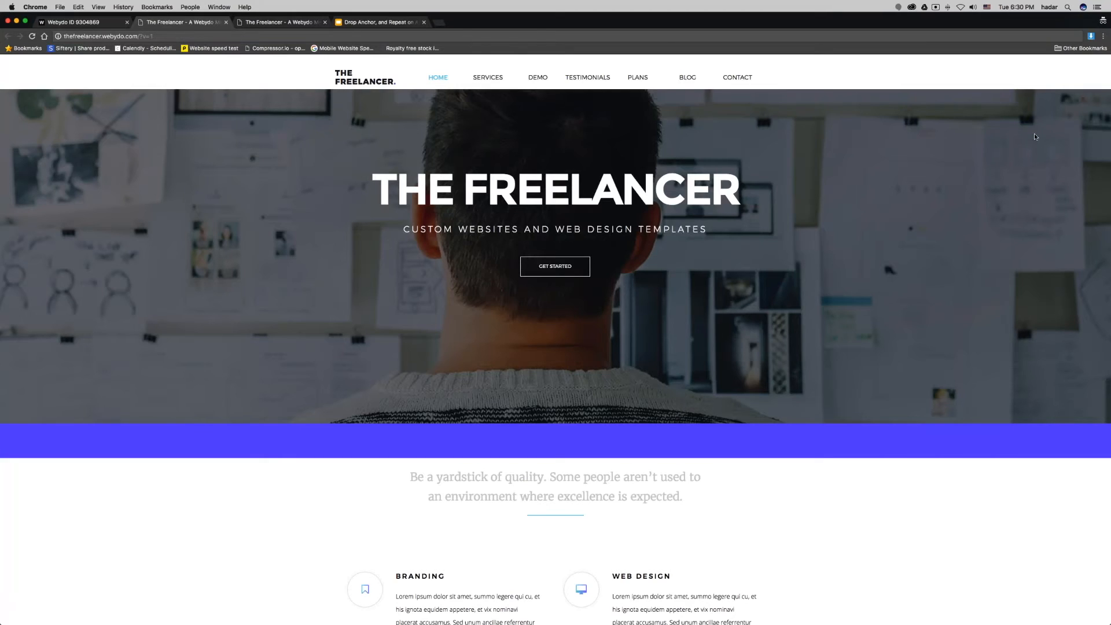
pyautogui.rightClick(640, 438)
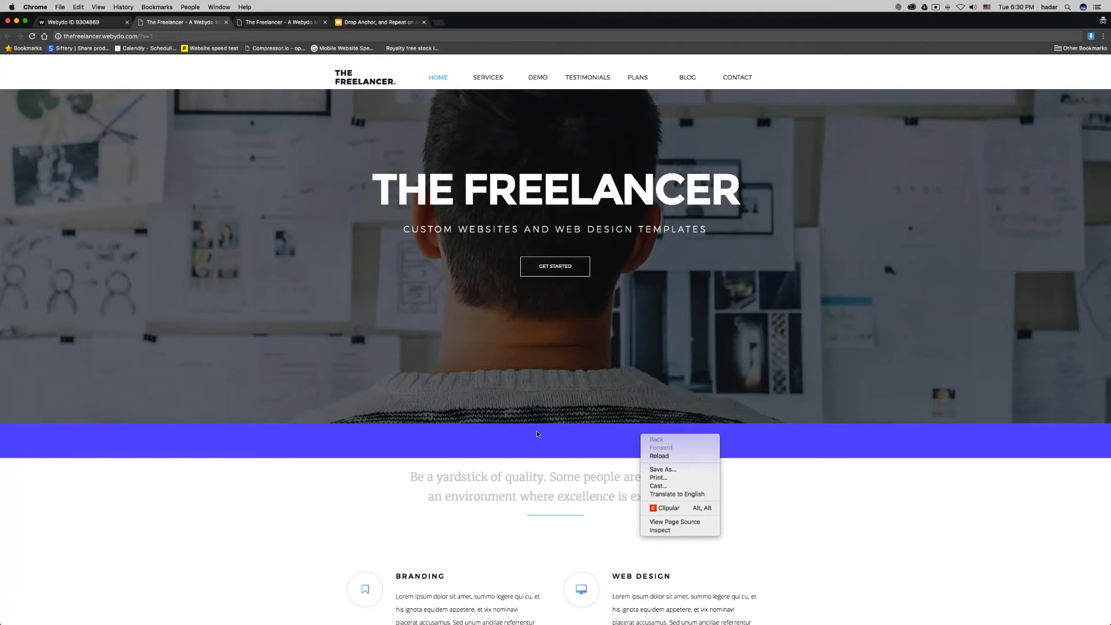
pyautogui.press('Escape')
pyautogui.rightClick(564, 269)
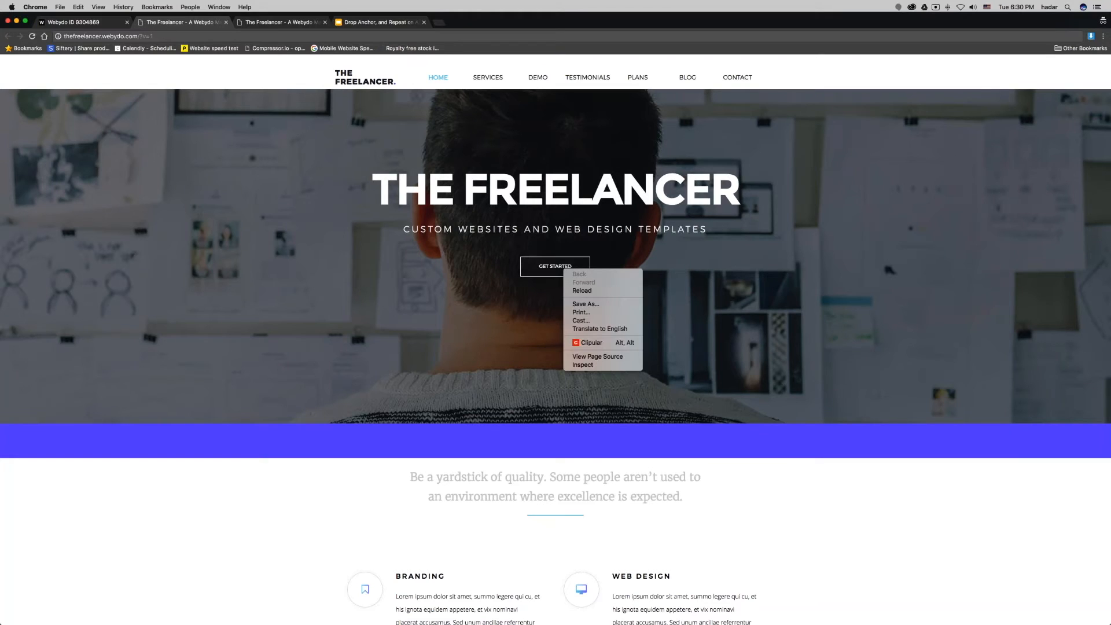
pyautogui.press('Escape')
pyautogui.doubleClick(412, 189)
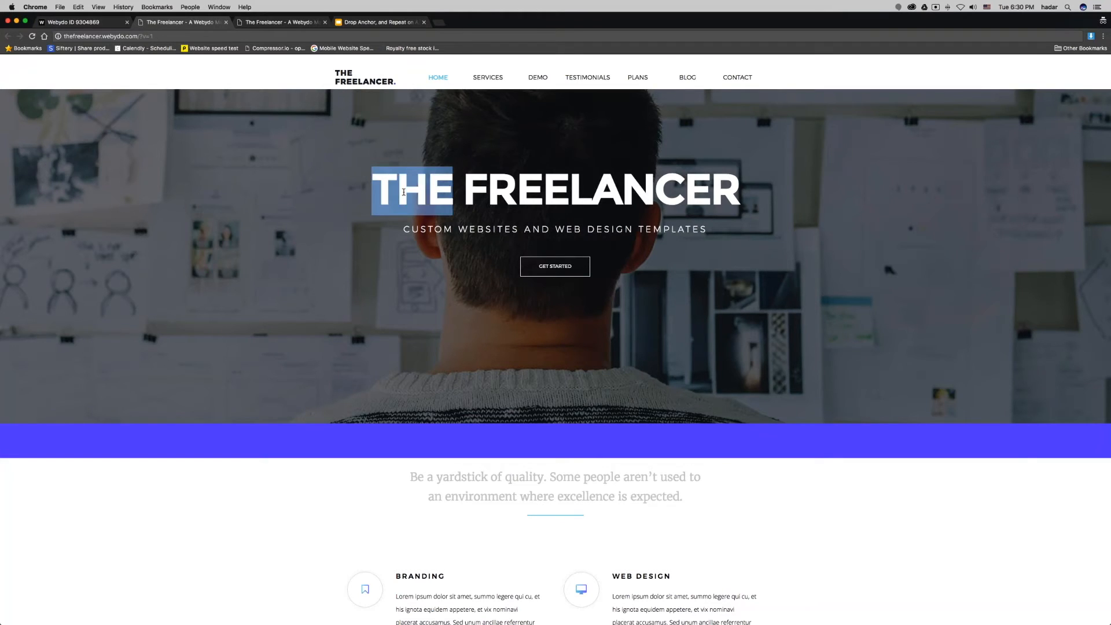
pyautogui.click(362, 337)
# Inspect the hero banner's shape in the developer tools, docked to the right side and widened to about half the page
pyautogui.rightClick(429, 346)
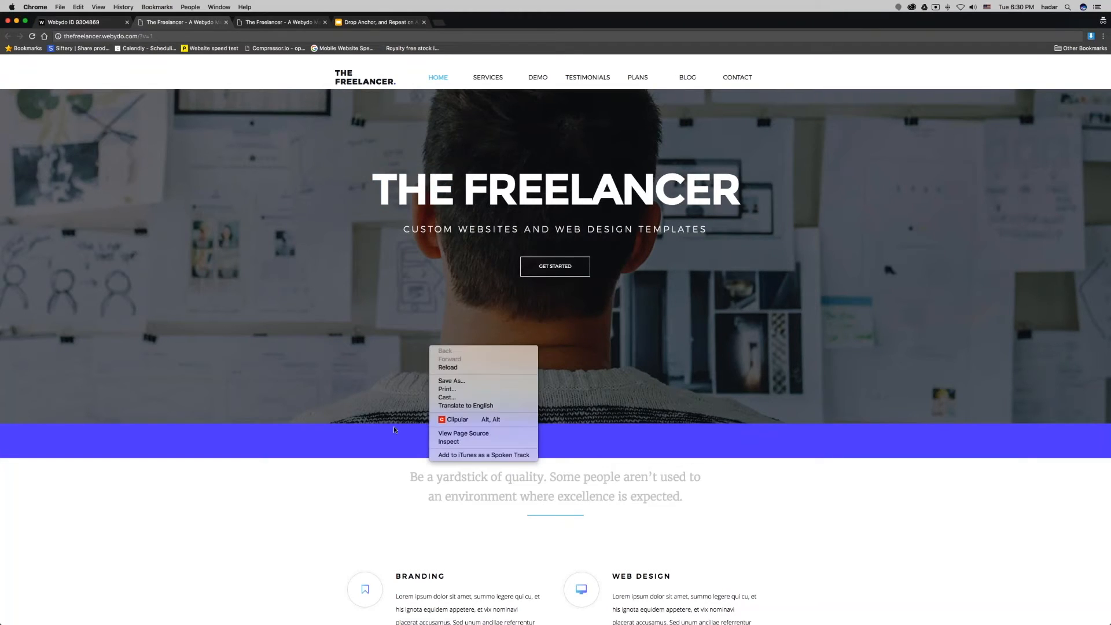
pyautogui.click(474, 442)
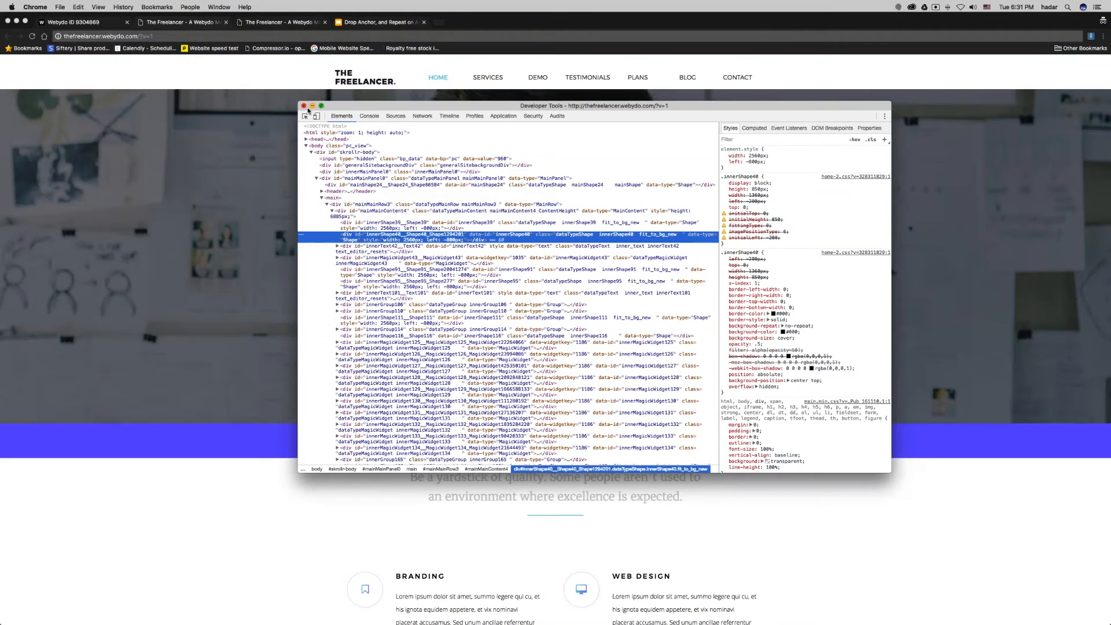
pyautogui.moveTo(363, 105); pyautogui.dragTo(568, 100)
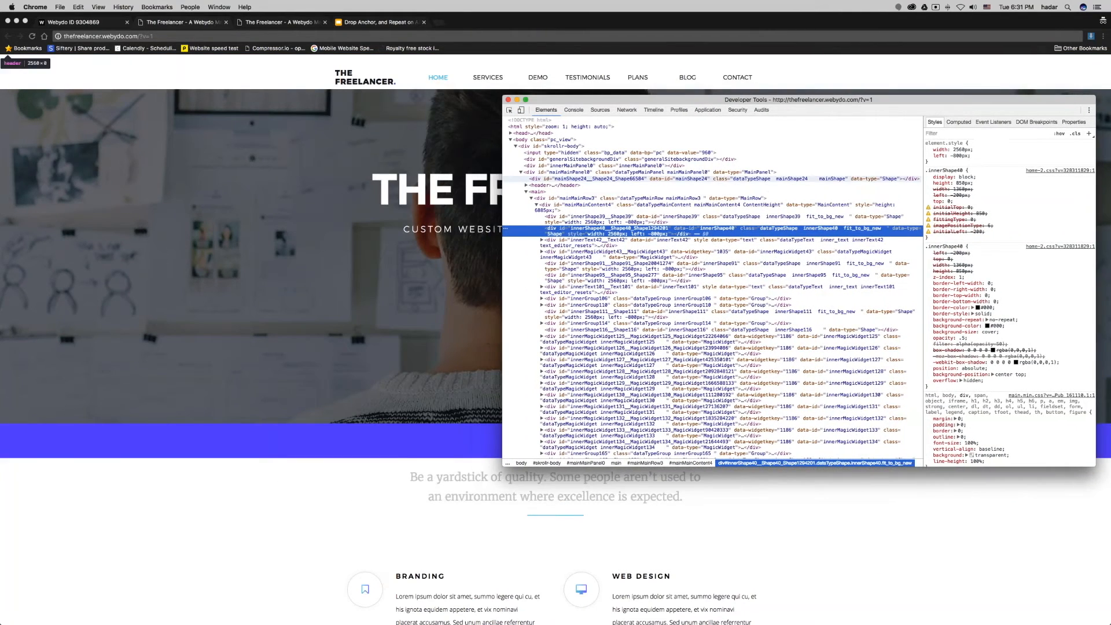
pyautogui.moveTo(502, 189); pyautogui.dragTo(689, 175)
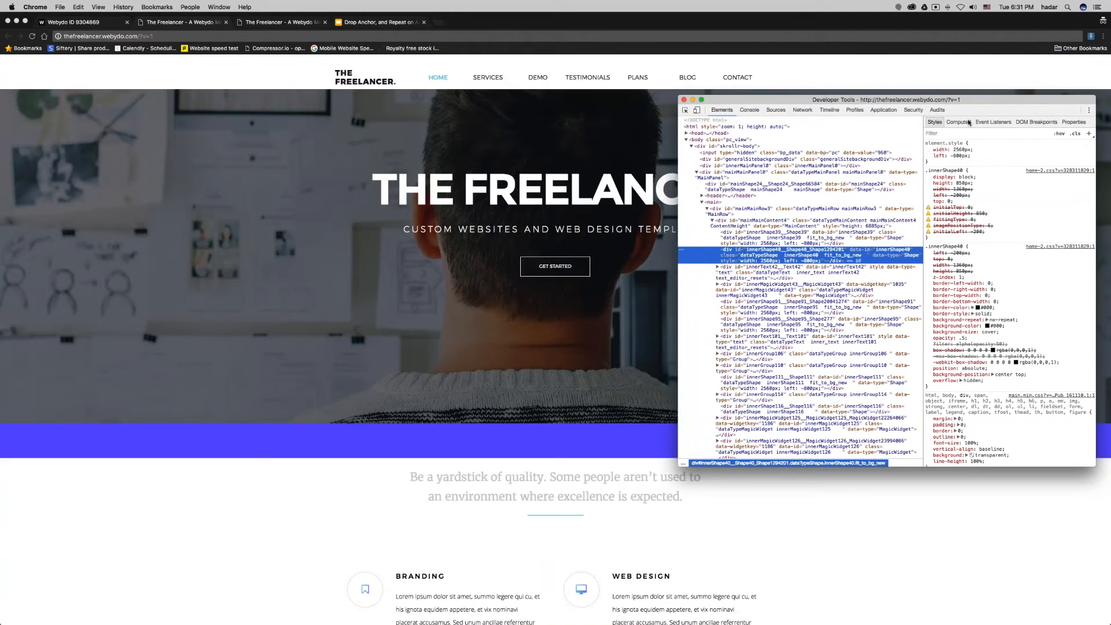
pyautogui.click(1088, 109)
pyautogui.click(1085, 125)
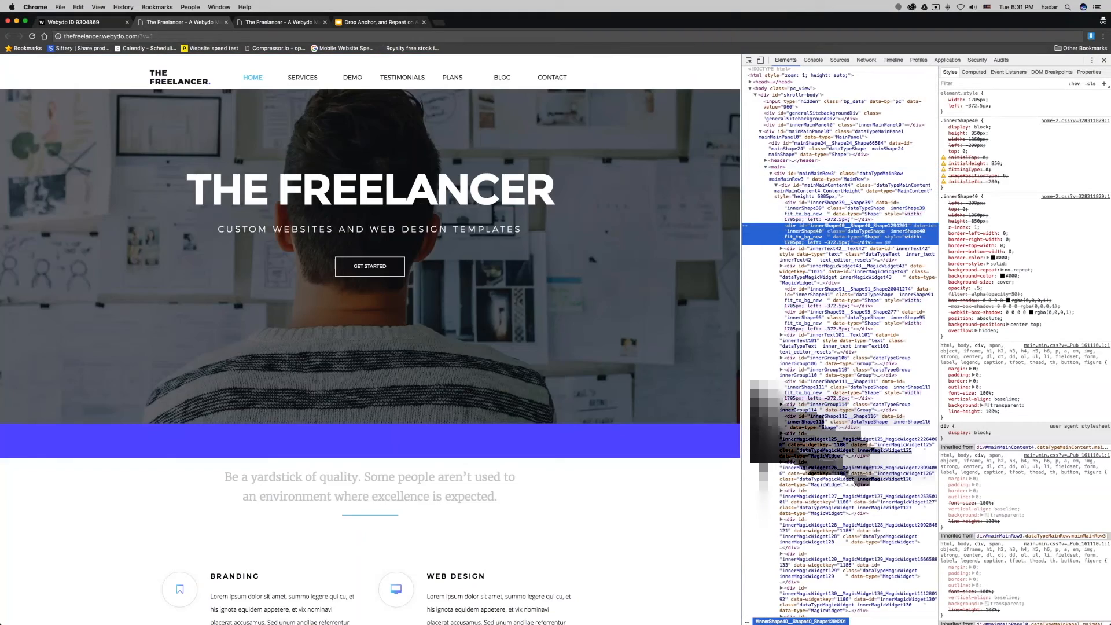
pyautogui.moveTo(741, 231); pyautogui.dragTo(565, 232)
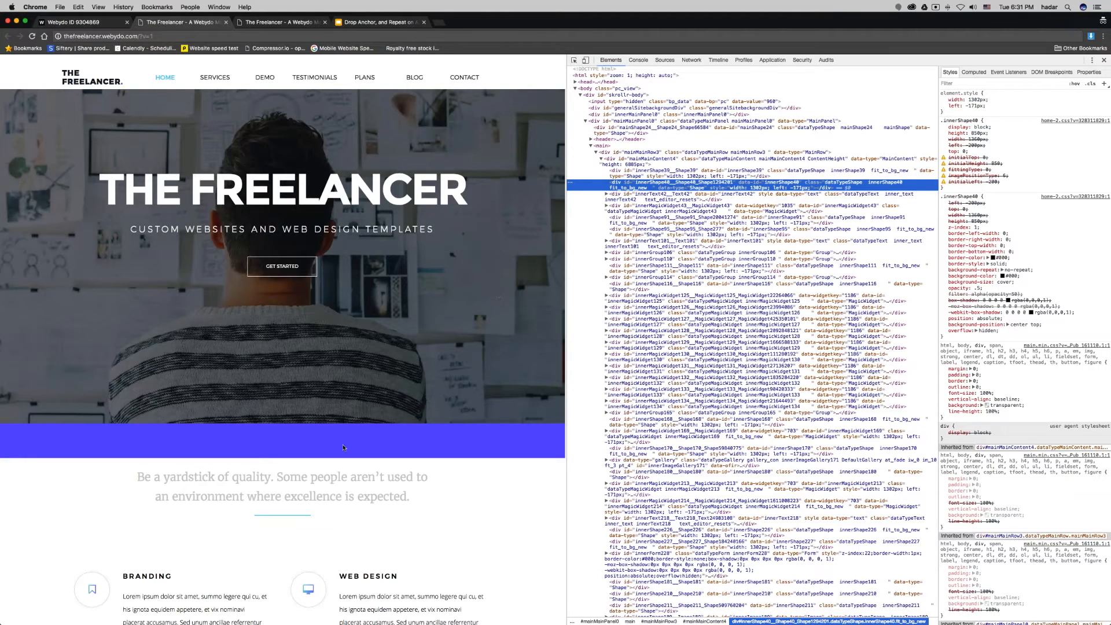
# Inspect the hero's GET STARTED button in the developer tools and select its enclosing MagicWidget container div
pyautogui.rightClick(292, 271)
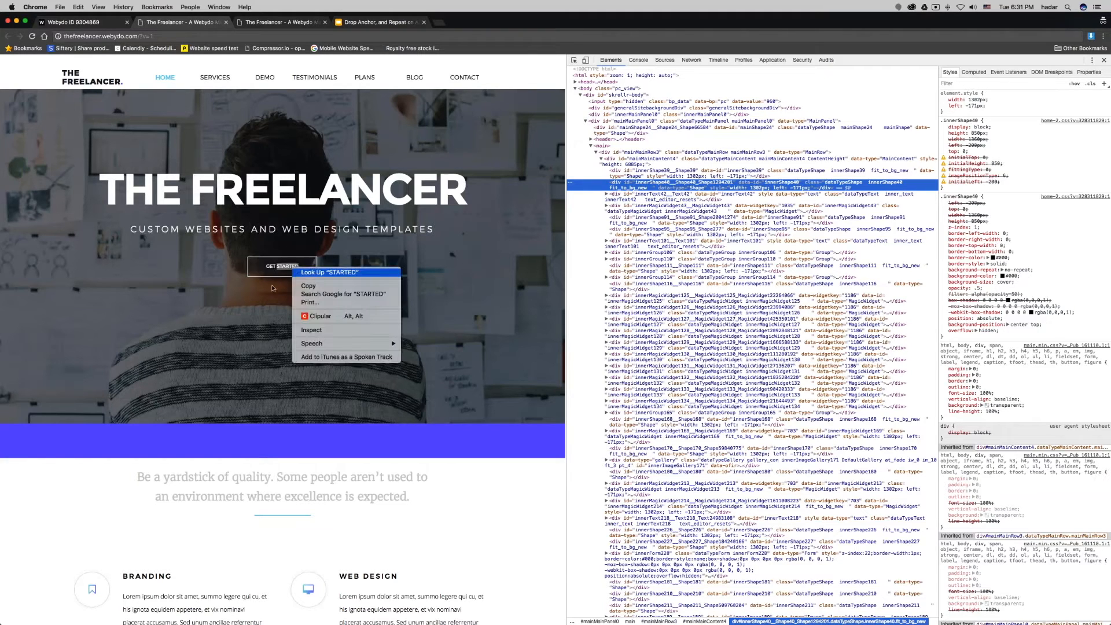
pyautogui.click(304, 335)
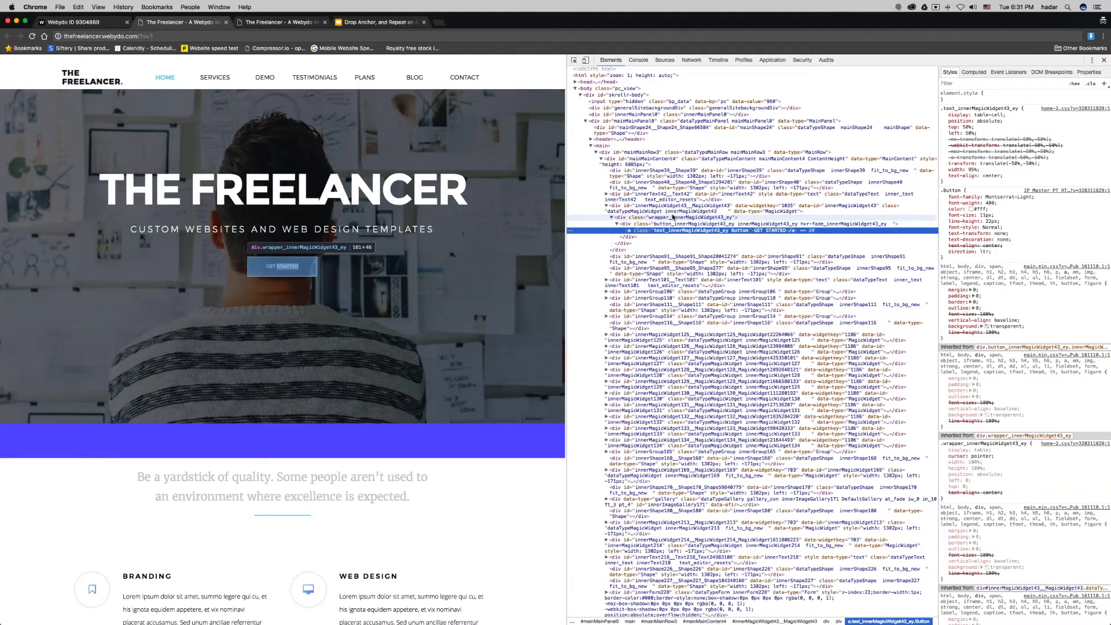
pyautogui.click(670, 208)
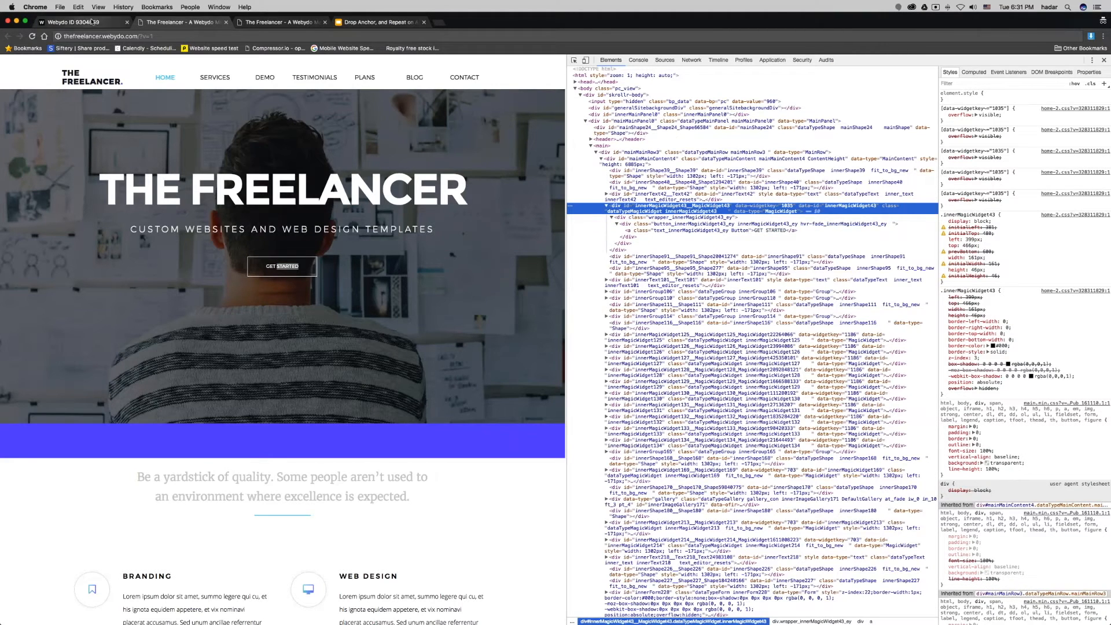
# Switch to the Webydo editor, select the GET STARTED button and show the layers list to compare its layer name
pyautogui.click(74, 22)
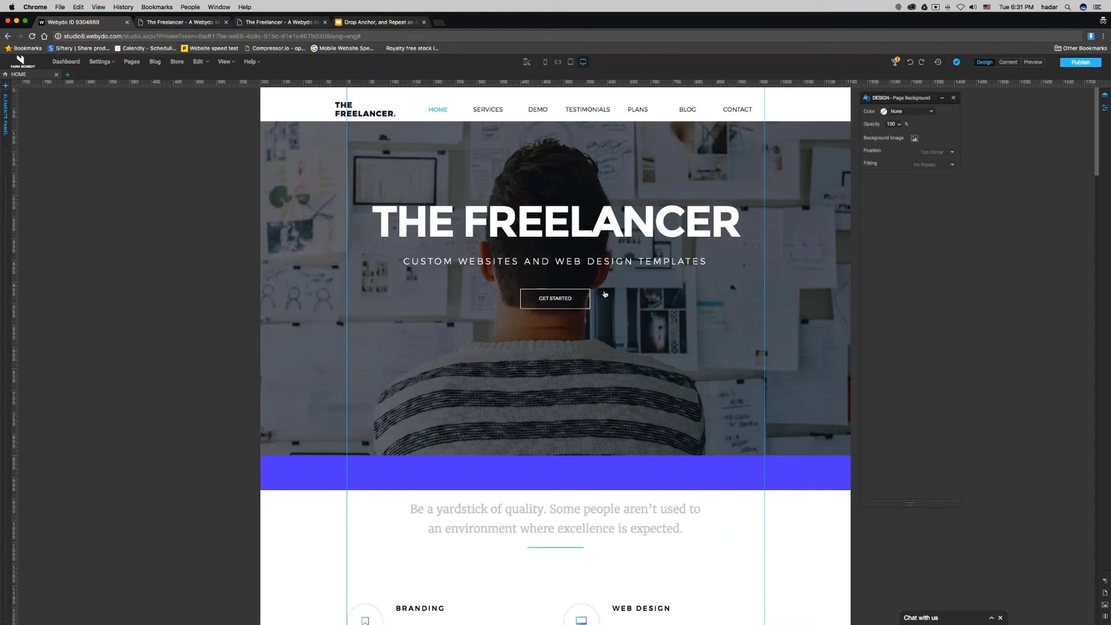
pyautogui.click(576, 298)
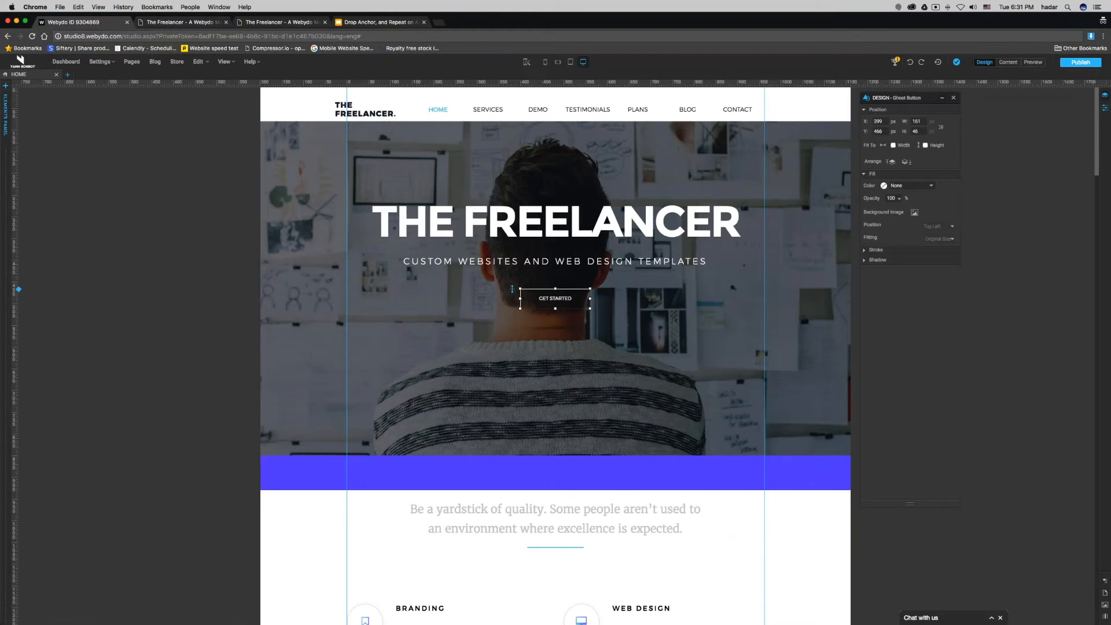
pyautogui.click(1104, 95)
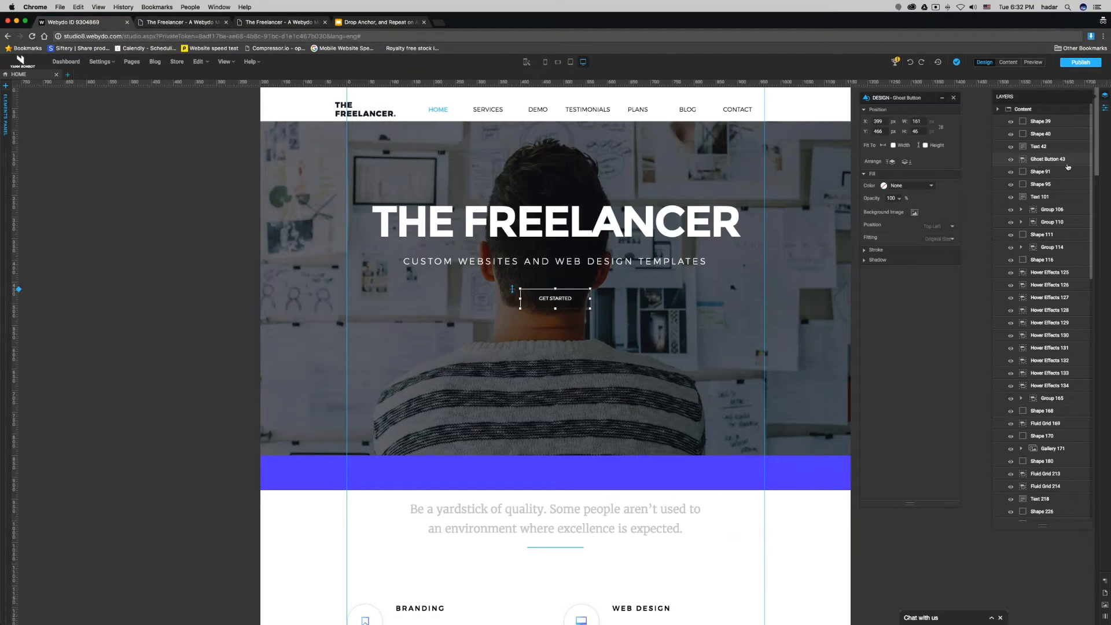
# Return to the inspected live page, inspect the BRANDING text block and select its enclosing text div in the code
pyautogui.click(148, 25)
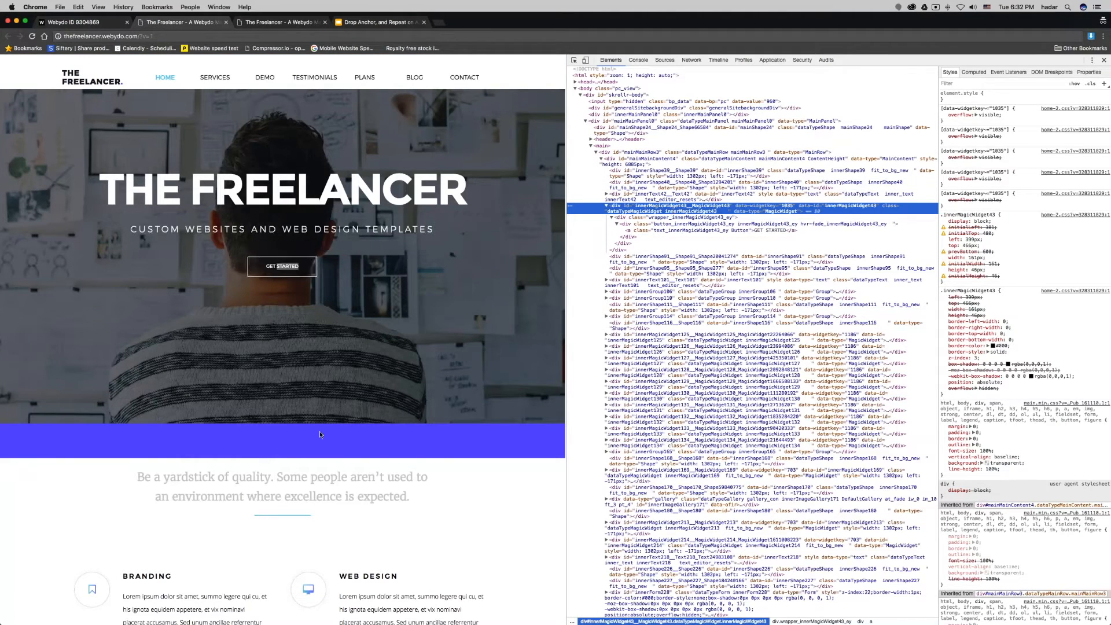
pyautogui.scroll(-5, 320, 434)
pyautogui.rightClick(141, 425)
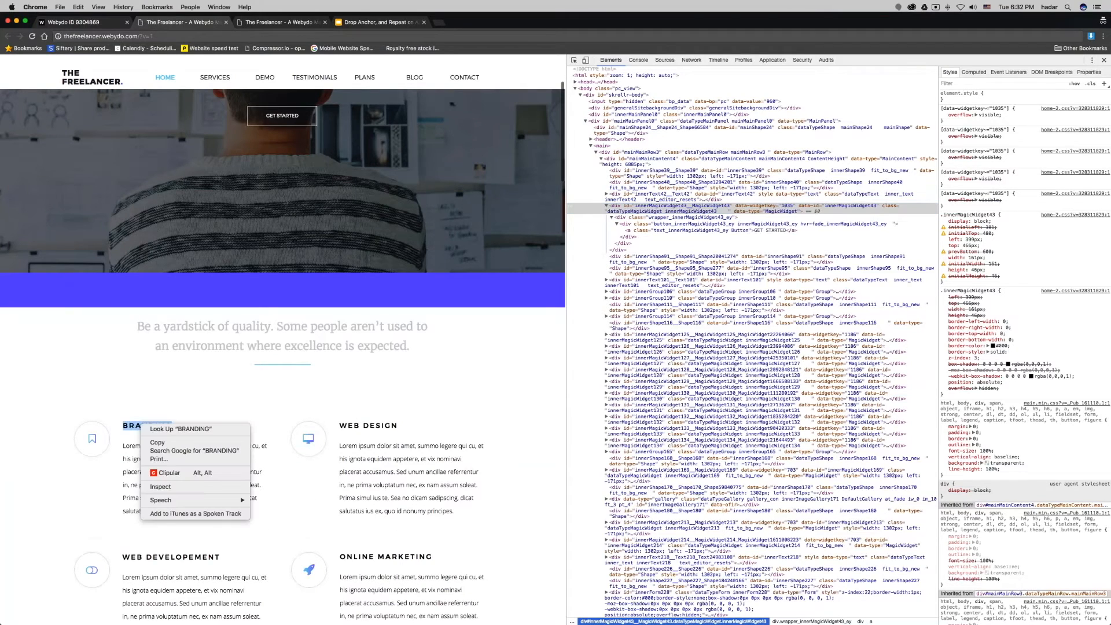
pyautogui.click(151, 487)
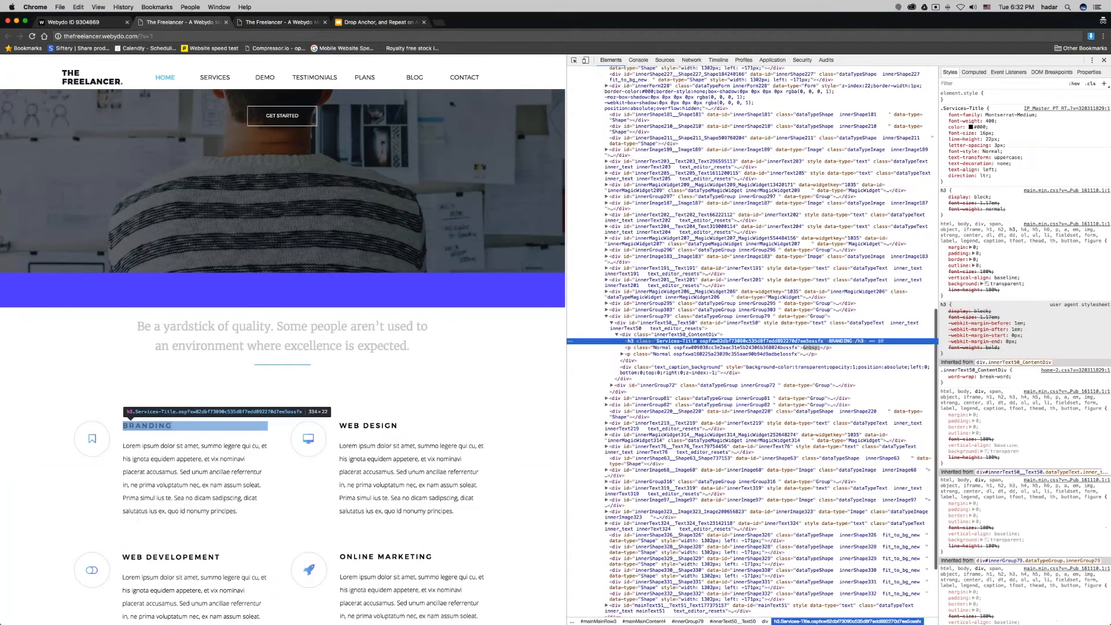
pyautogui.moveTo(135, 426); pyautogui.dragTo(217, 517)
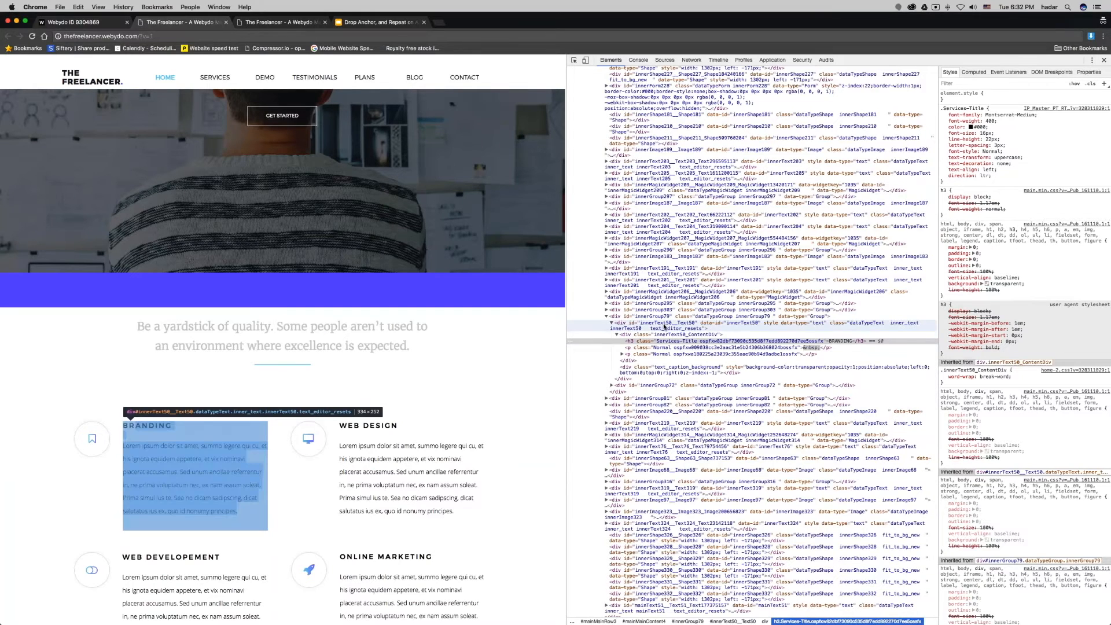
pyautogui.click(664, 327)
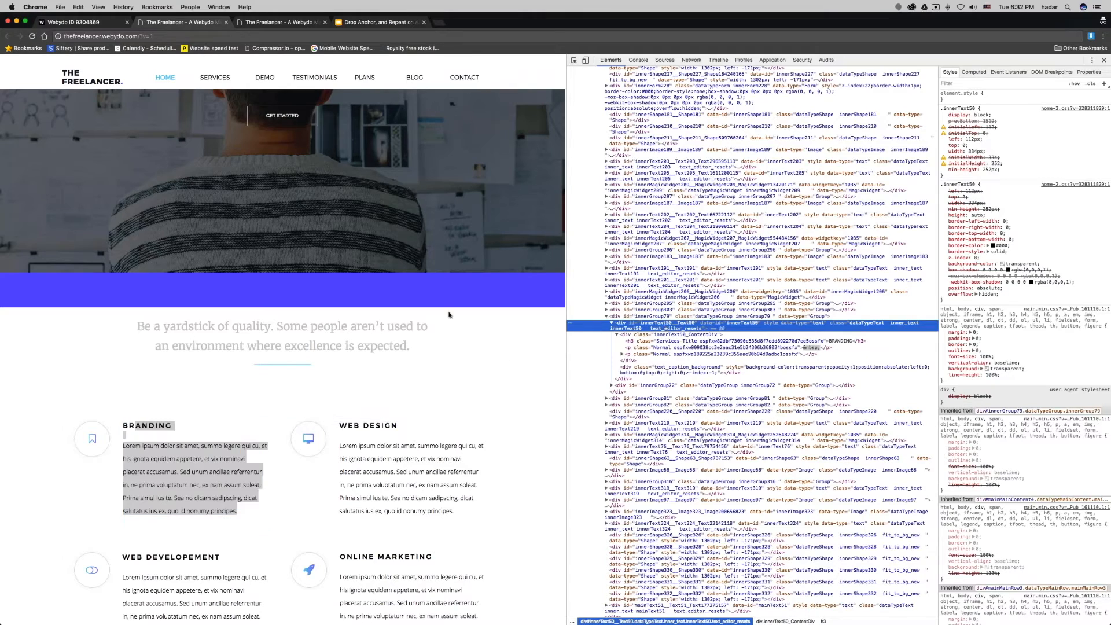
# Inspect the purple anchor shape below the hero banner and copy its id, innerShape326__Shape326, from the code
pyautogui.rightClick(461, 285)
pyautogui.click(417, 284)
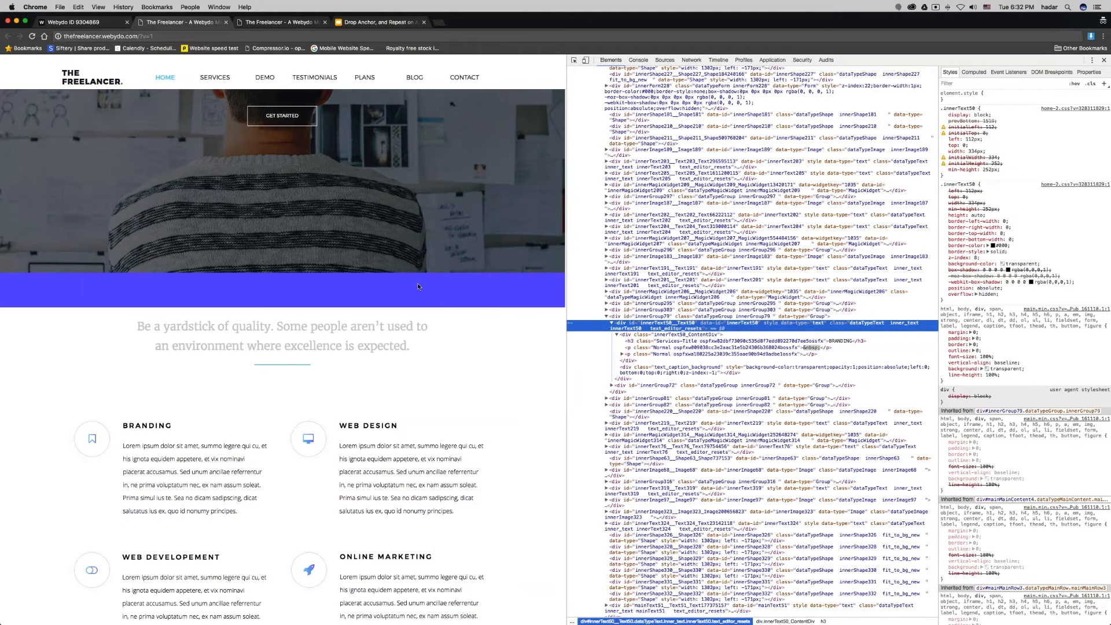
pyautogui.rightClick(420, 285)
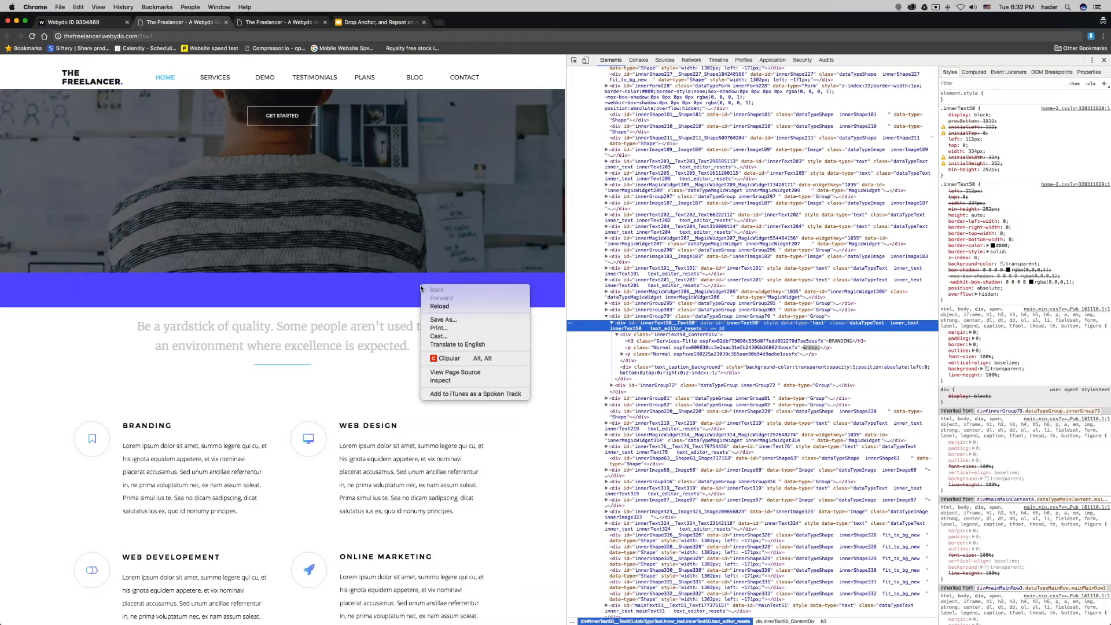
pyautogui.click(440, 381)
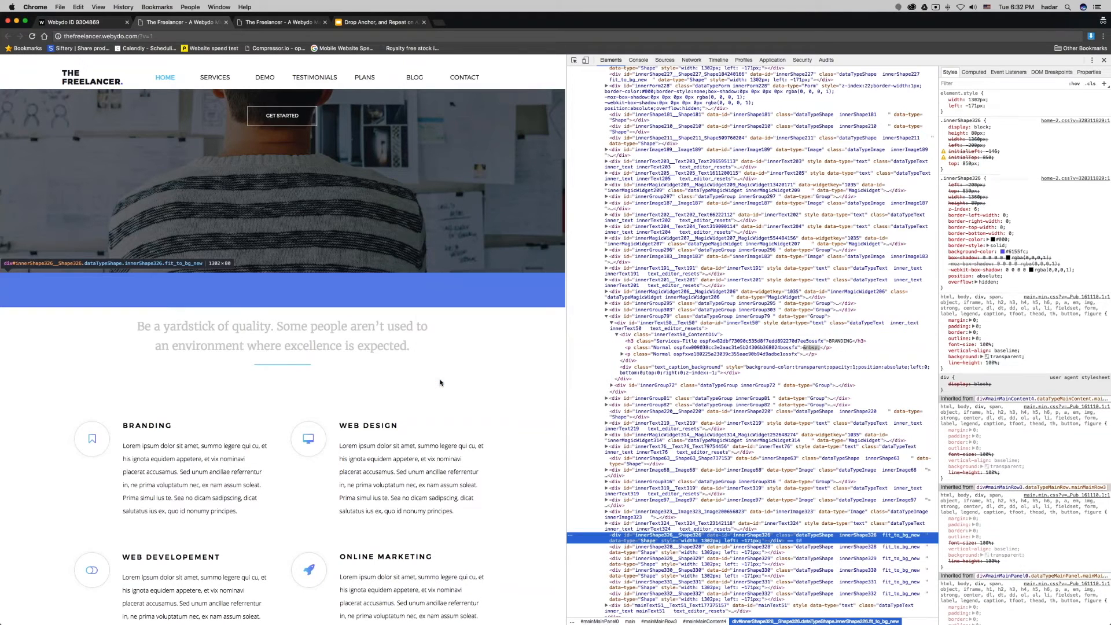
pyautogui.scroll(-5, 650, 441)
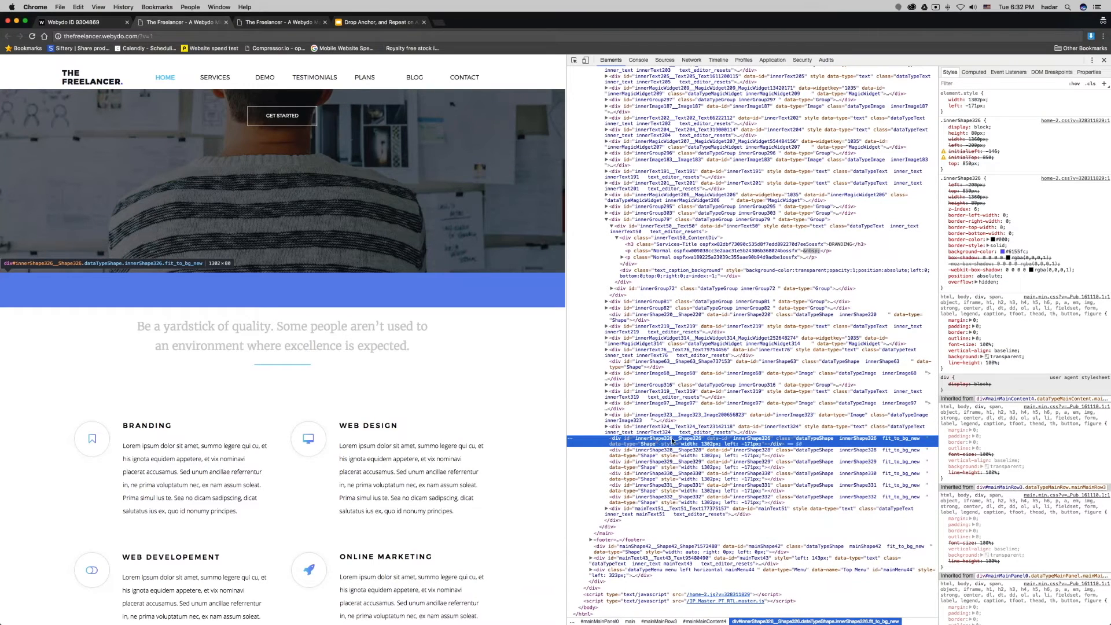
pyautogui.doubleClick(672, 440)
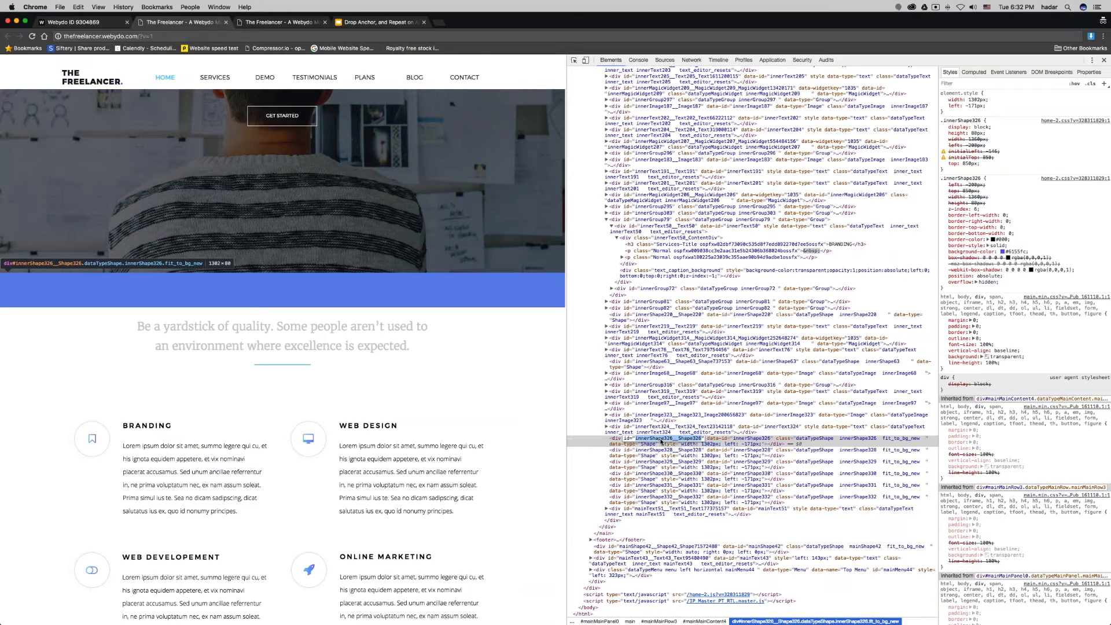
pyautogui.rightClick(661, 442)
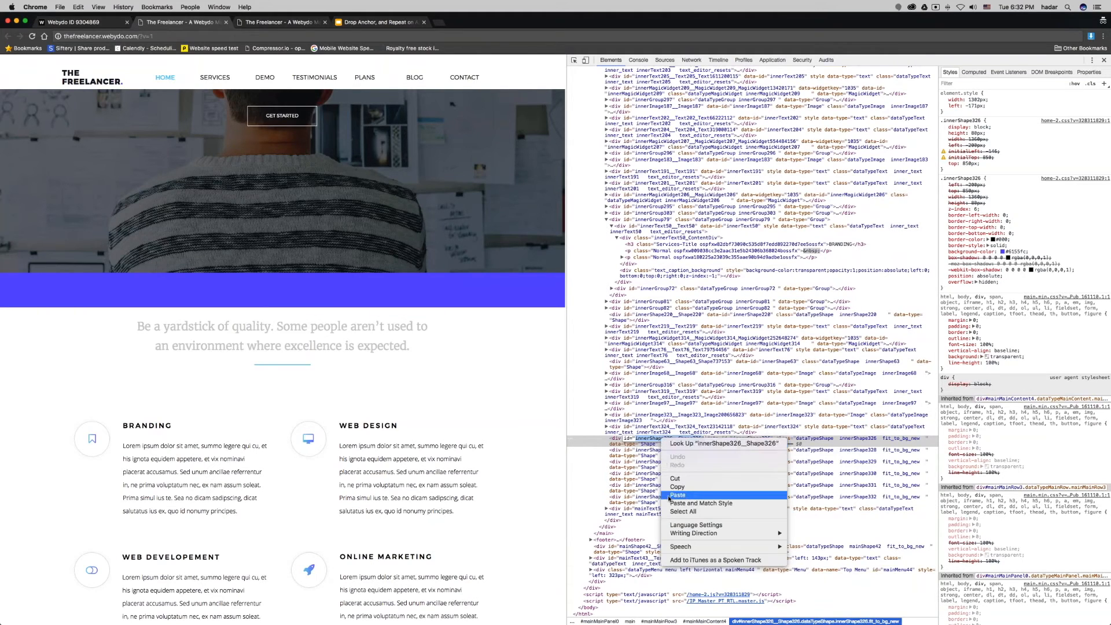
pyautogui.click(675, 489)
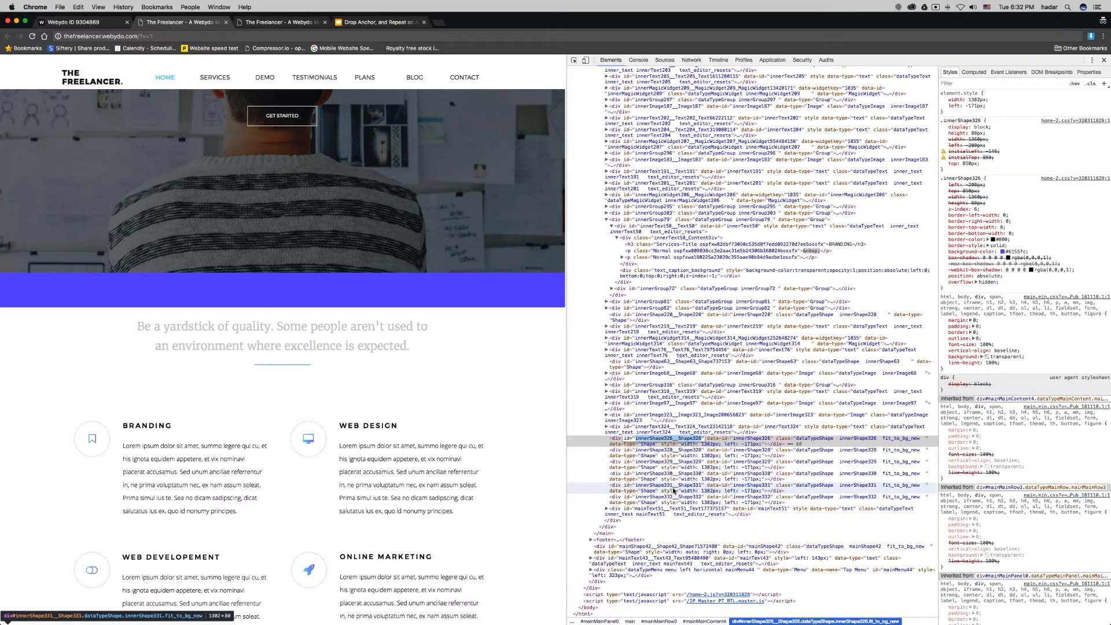
# Load the live site thefreelancer.webydo.com/?v=1 in a new browser tab
pyautogui.click(443, 25)
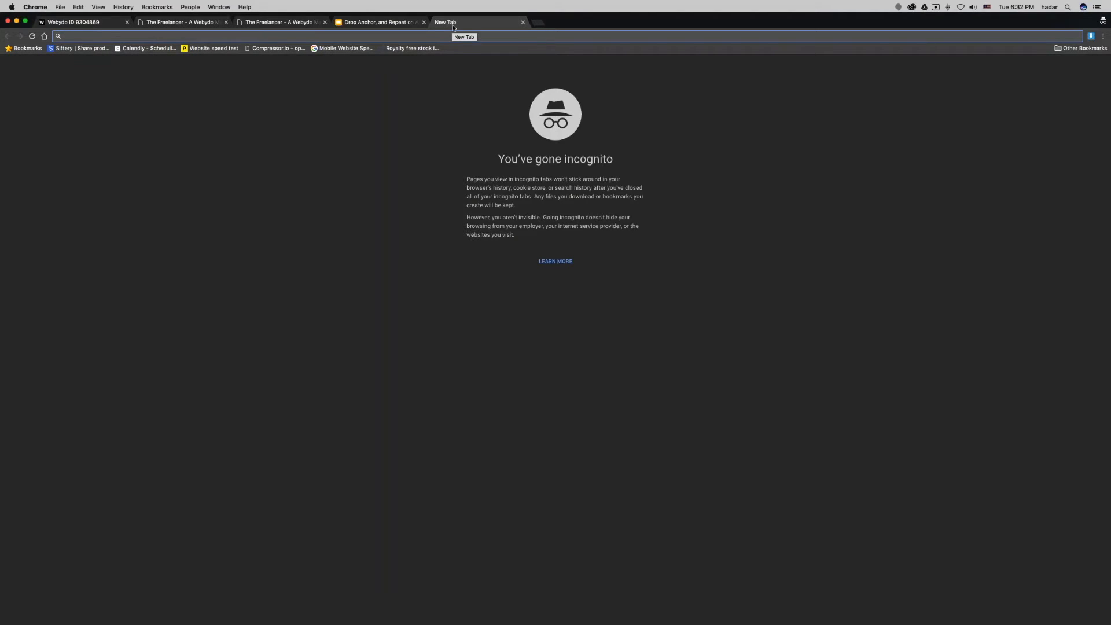
pyautogui.write('the')
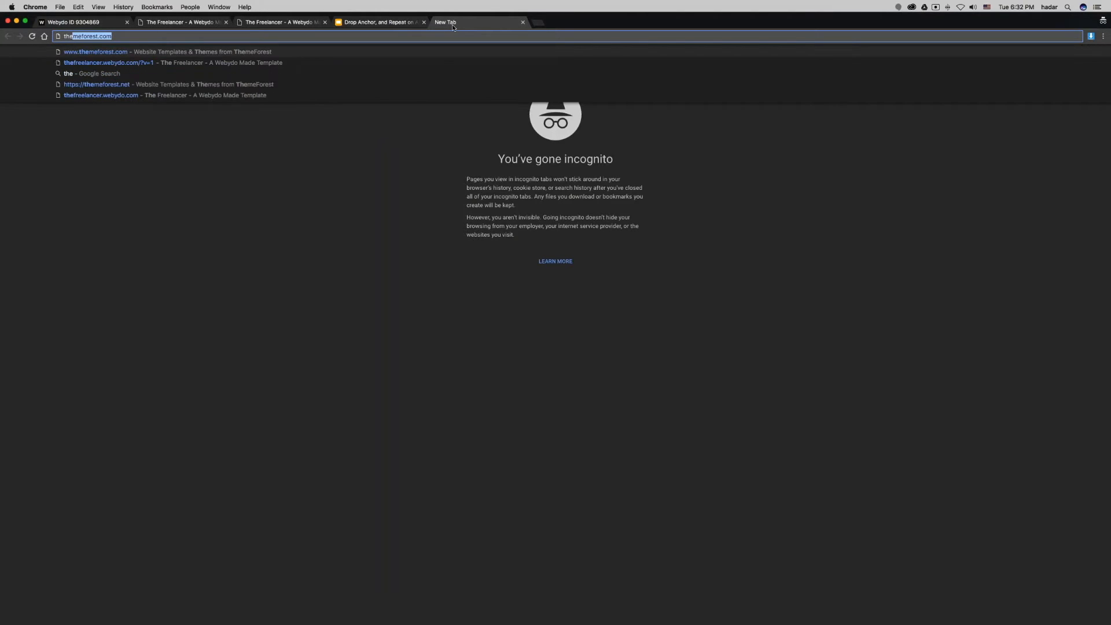
pyautogui.press('Down')
pyautogui.press('Return')
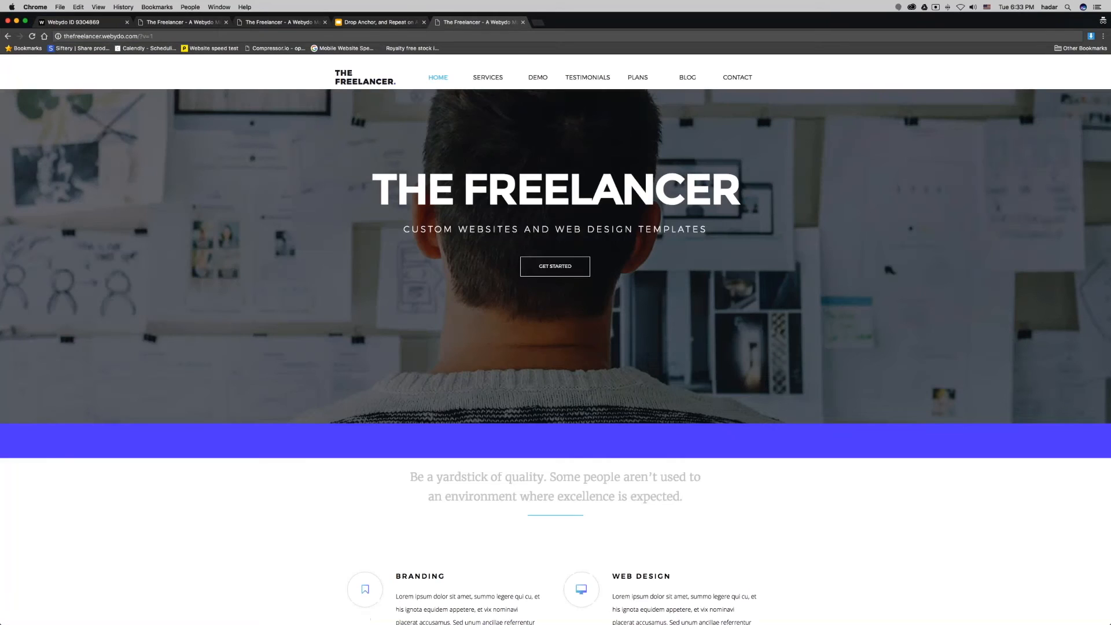
# Remove the /?v=1 ending from the page address, leaving thefreelancer.webydo.com
pyautogui.click(177, 36)
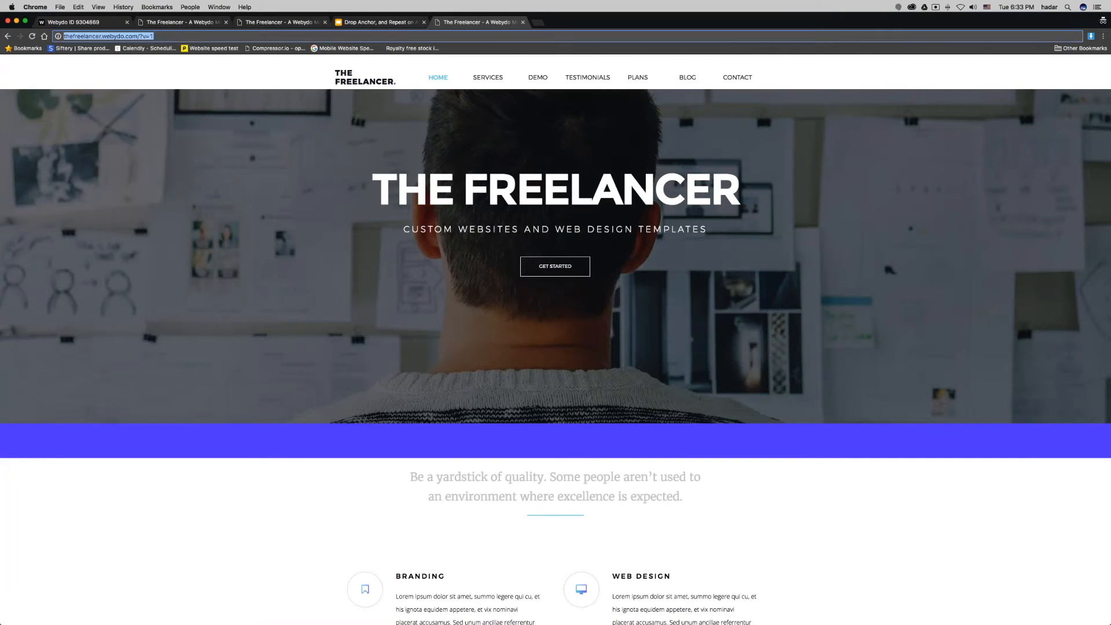
pyautogui.press('Right')
pyautogui.press('BackSpace')
pyautogui.press('BackSpace')
pyautogui.press('BackSpace')
pyautogui.press('BackSpace')
pyautogui.press('BackSpace')
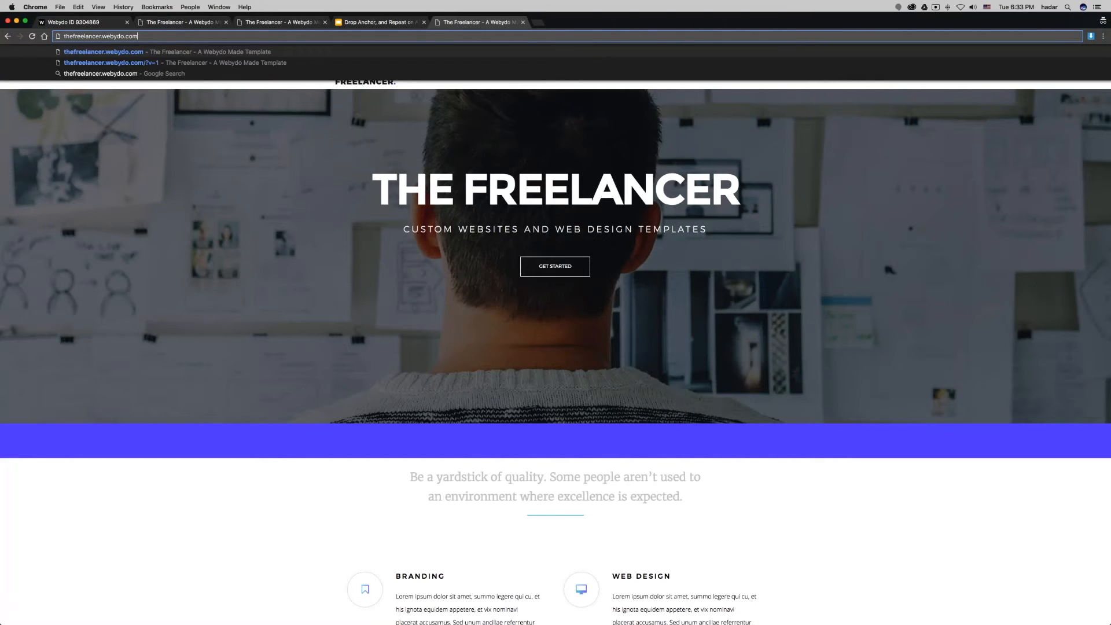
# Append the anchor #innerShape326__Shape326 to the thefreelancer.webydo.com address and load it
pyautogui.write('#')
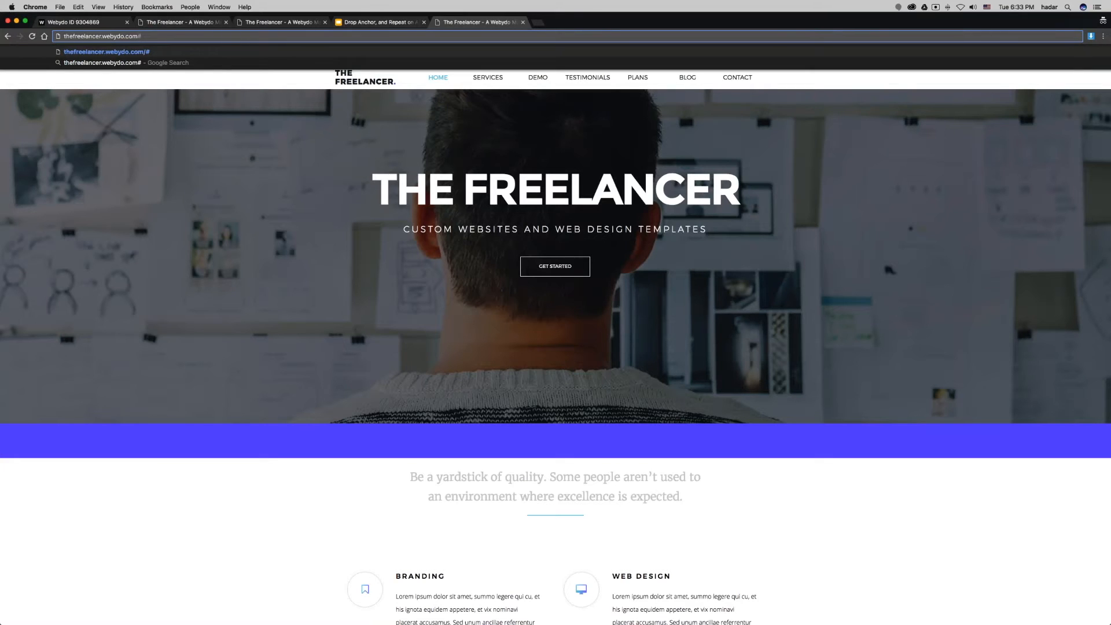
pyautogui.rightClick(148, 35)
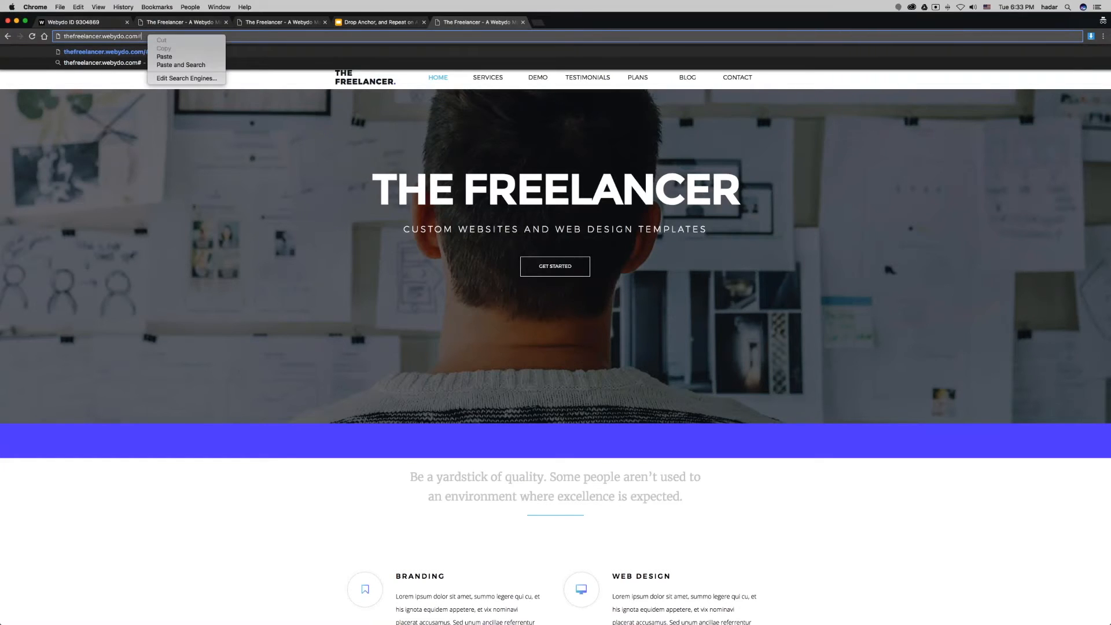
pyautogui.click(158, 57)
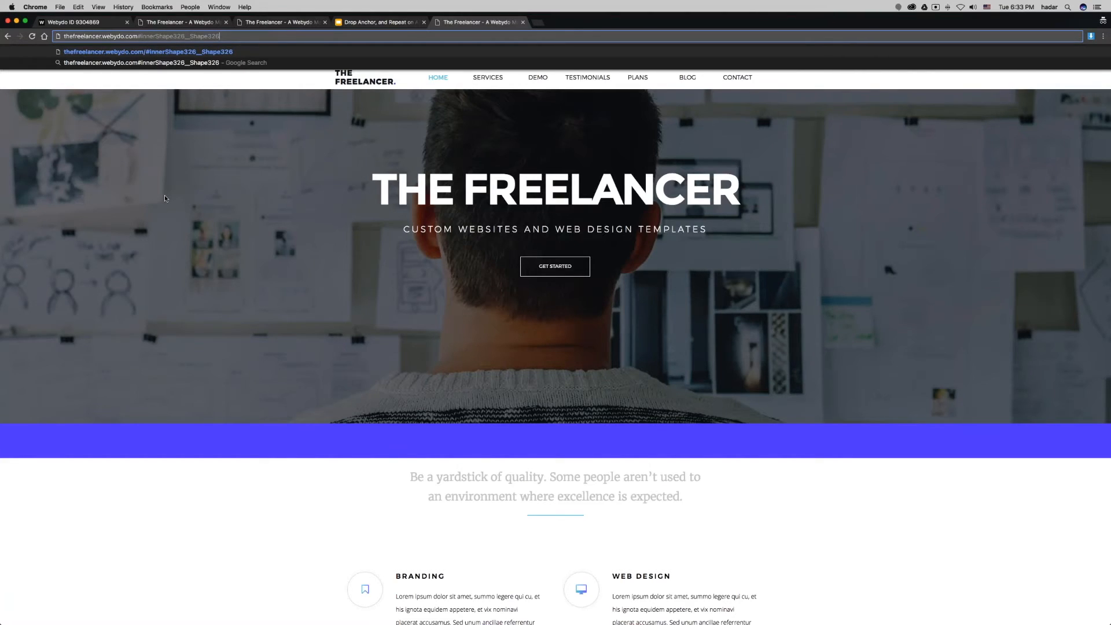
pyautogui.press('Return')
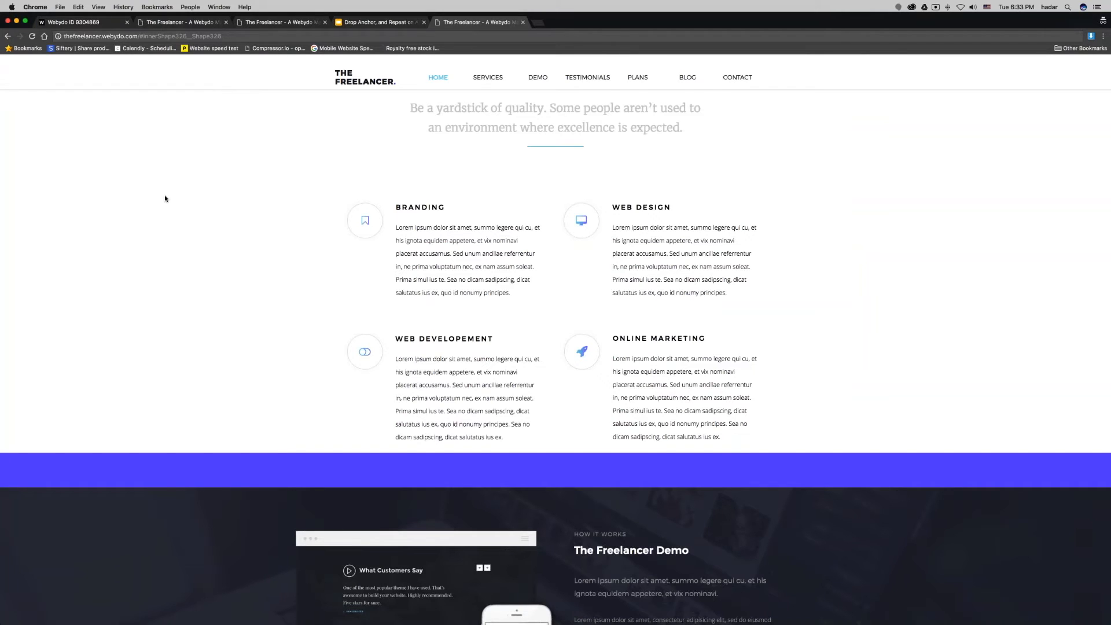
# Copy the page's full address, including its anchor
pyautogui.click(214, 36)
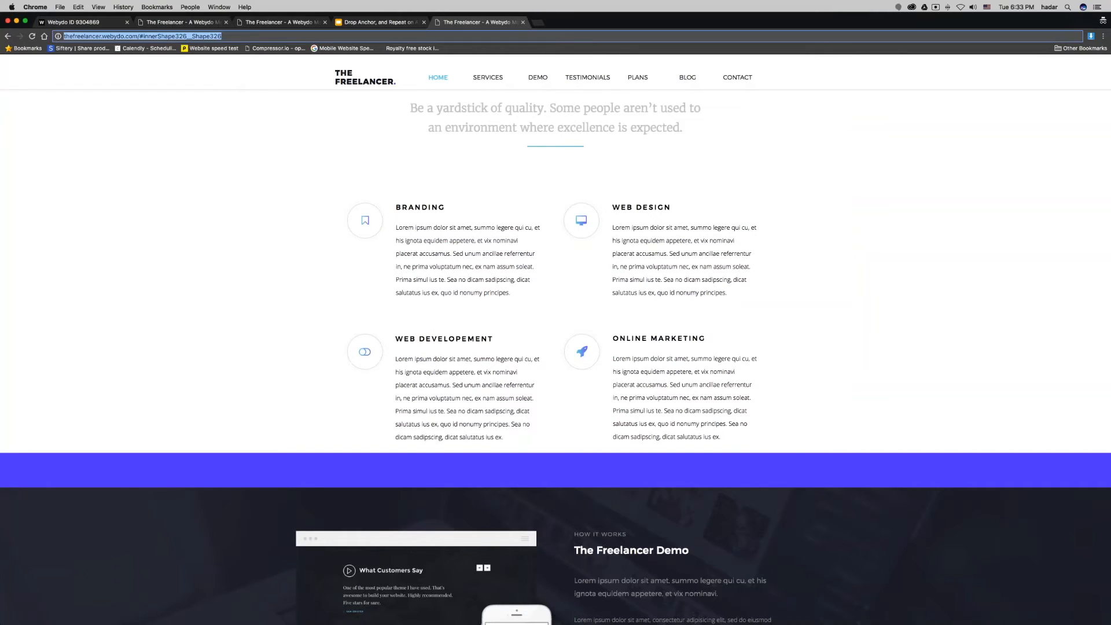
pyautogui.press('super+c')
pyautogui.press('super+Tab')
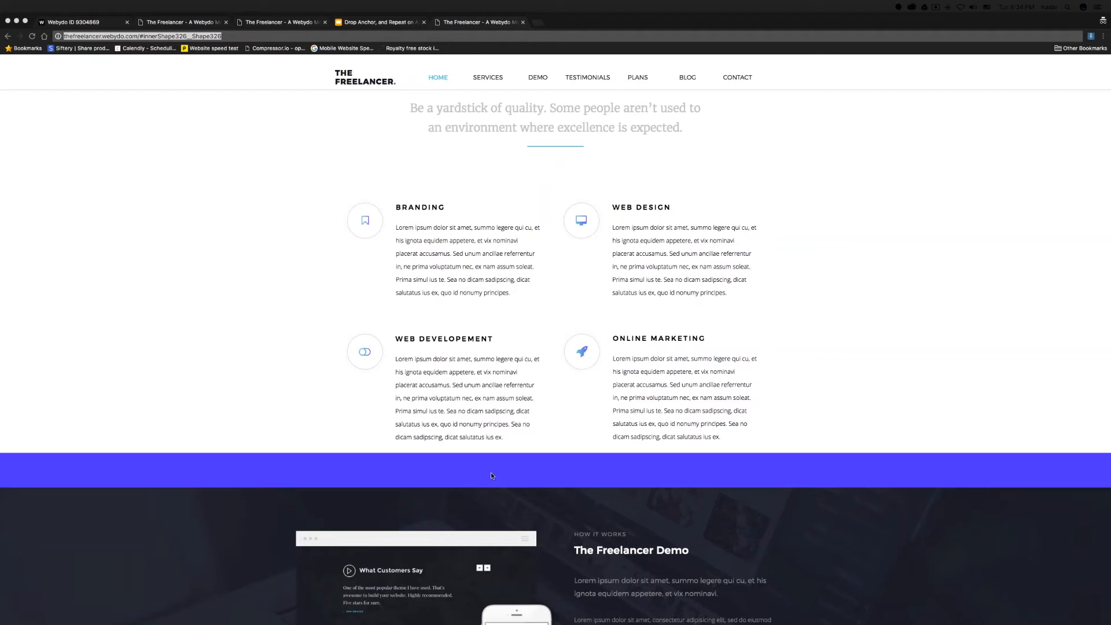
# Inspect the purple bar above The Freelancer Demo section, copy its element ID innerShape328__Shape328, and close the inspector
pyautogui.scroll(7, 528, 305)
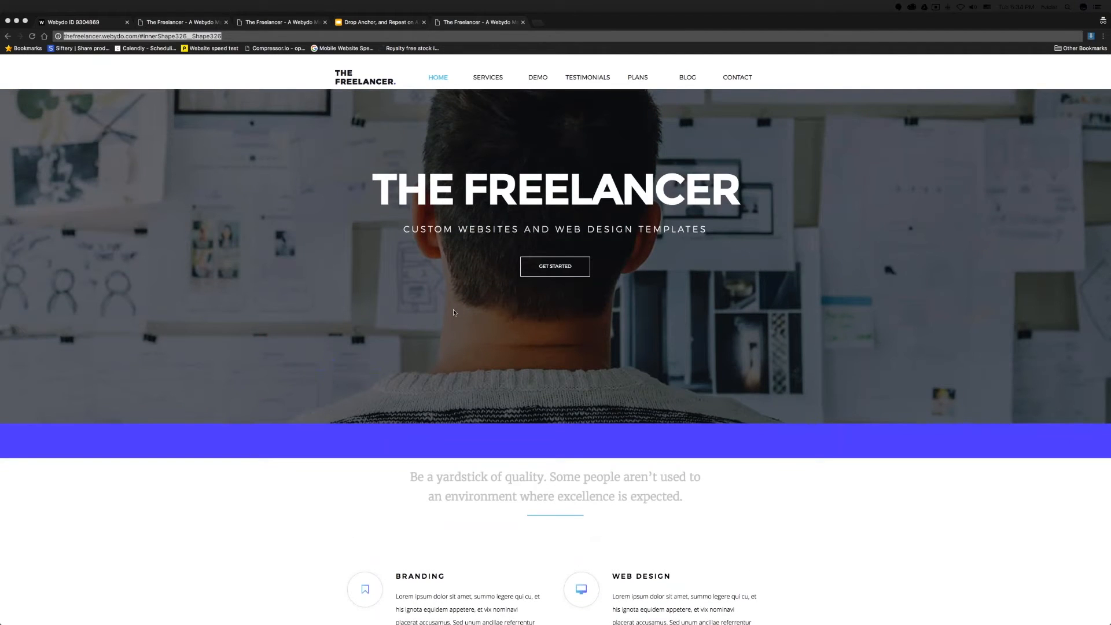
pyautogui.scroll(-4, 453, 309)
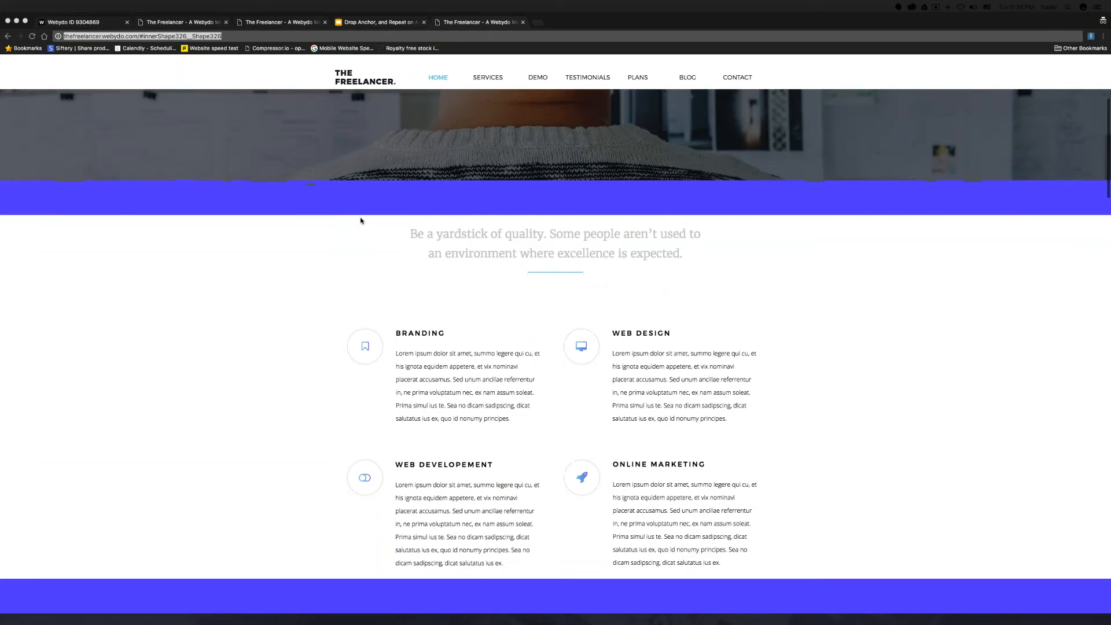
pyautogui.scroll(-6, 359, 221)
pyautogui.rightClick(438, 210)
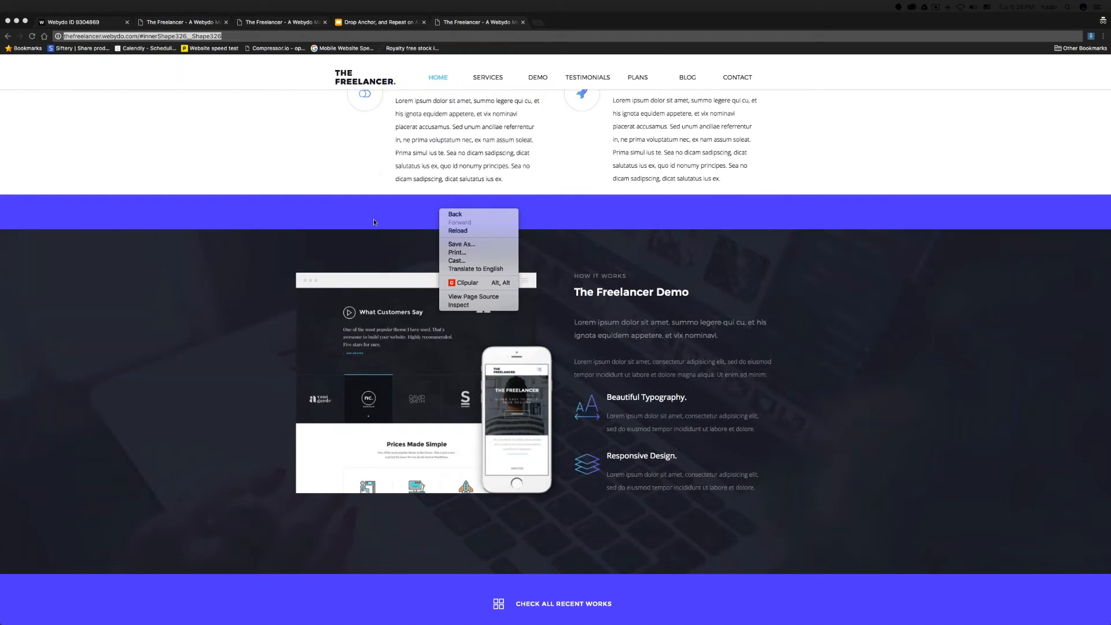
pyautogui.click(459, 305)
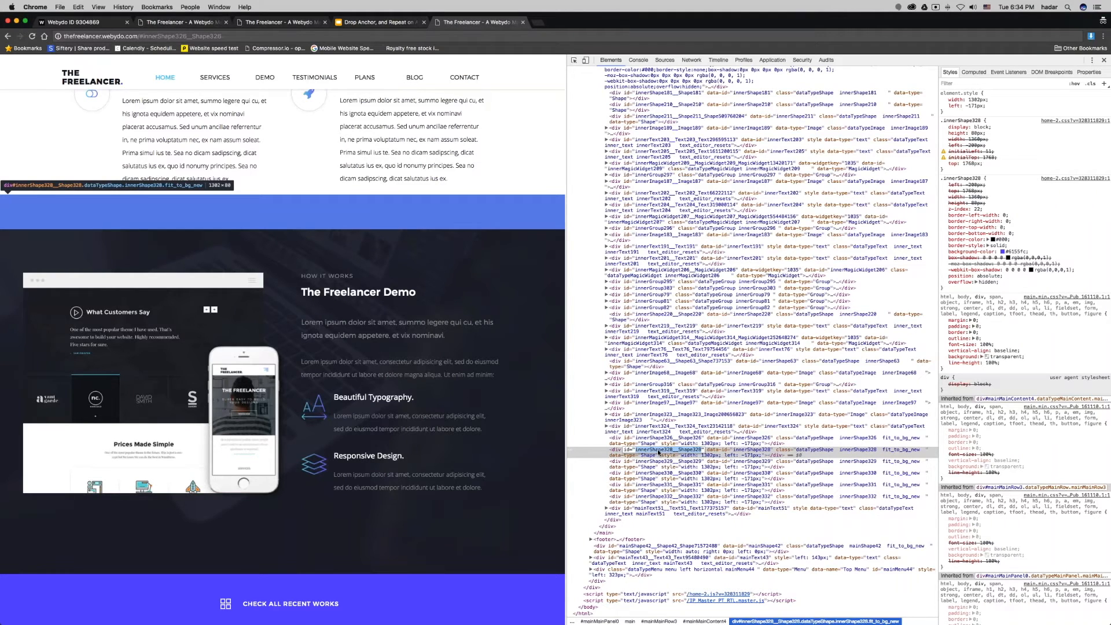
pyautogui.rightClick(658, 452)
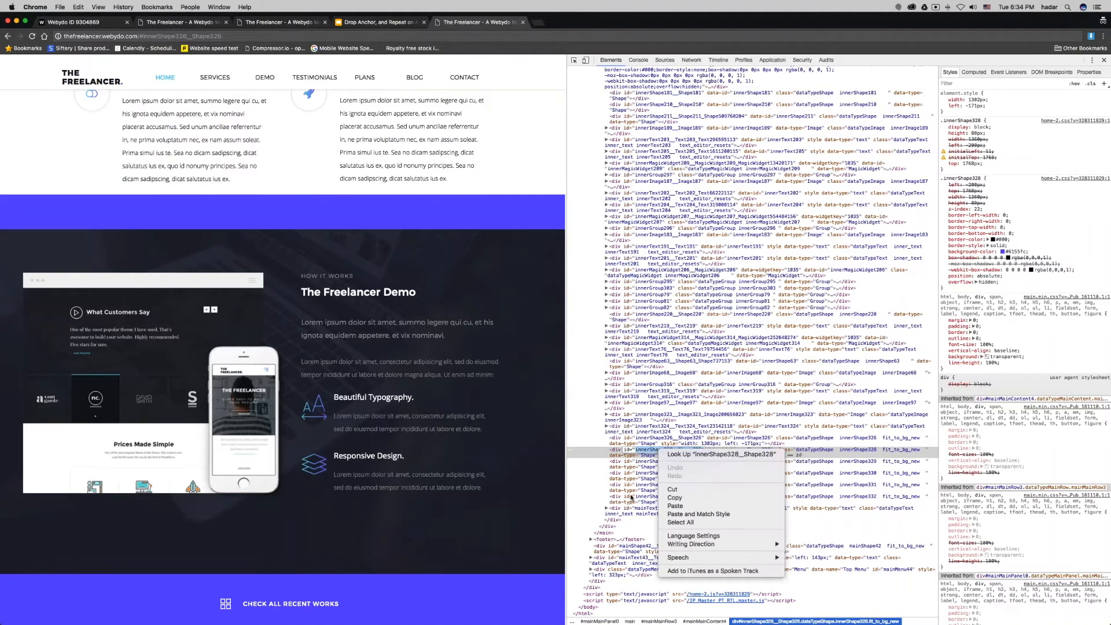
pyautogui.click(671, 497)
pyautogui.click(1103, 59)
# Replace the anchor in the page address with #innerShape328__Shape328 and load it
pyautogui.press('super+l')
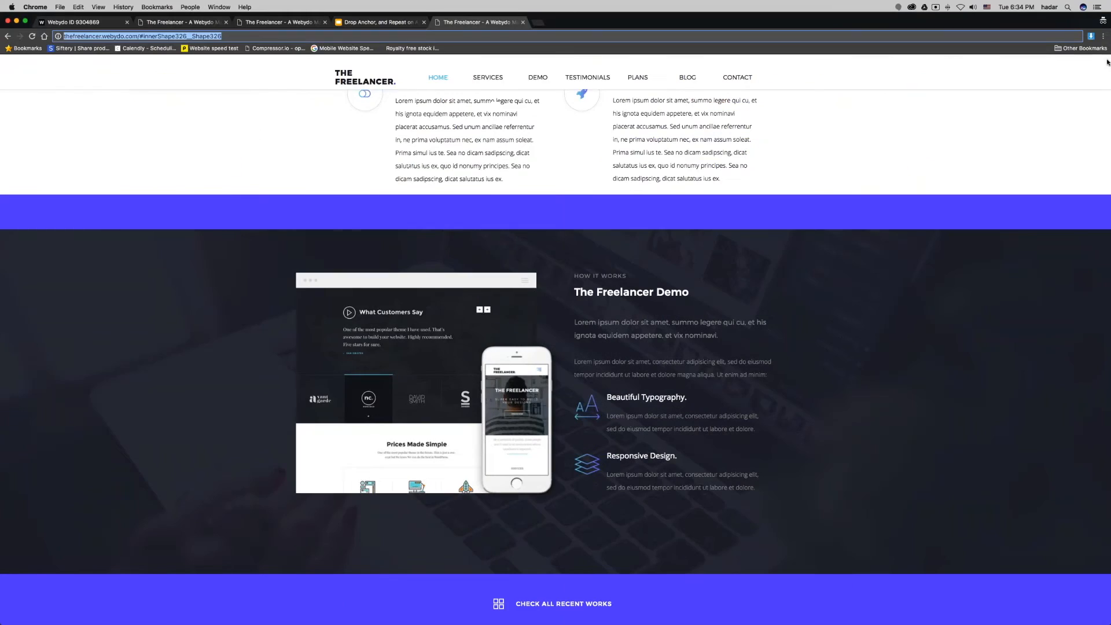
pyautogui.press('Right')
pyautogui.hotkey('shift', 'Left')
pyautogui.hotkey('shift', 'Left')
pyautogui.hotkey('shift', 'Left')
pyautogui.hotkey('shift', 'Left')
pyautogui.hotkey('shift', 'Left')
pyautogui.hotkey('shift', 'Left')
pyautogui.hotkey('shift', 'Left')
pyautogui.hotkey('shift', 'Left')
pyautogui.hotkey('shift', 'Left')
pyautogui.hotkey('shift', 'Left')
pyautogui.hotkey('shift', 'Left')
pyautogui.hotkey('shift', 'Left')
pyautogui.hotkey('shift', 'Left')
pyautogui.hotkey('shift', 'Left')
pyautogui.hotkey('shift', 'Left')
pyautogui.hotkey('shift', 'Left')
pyautogui.hotkey('shift', 'Left')
pyautogui.hotkey('shift', 'Left')
pyautogui.hotkey('shift', 'Left')
pyautogui.hotkey('shift', 'Left')
pyautogui.press('BackSpace')
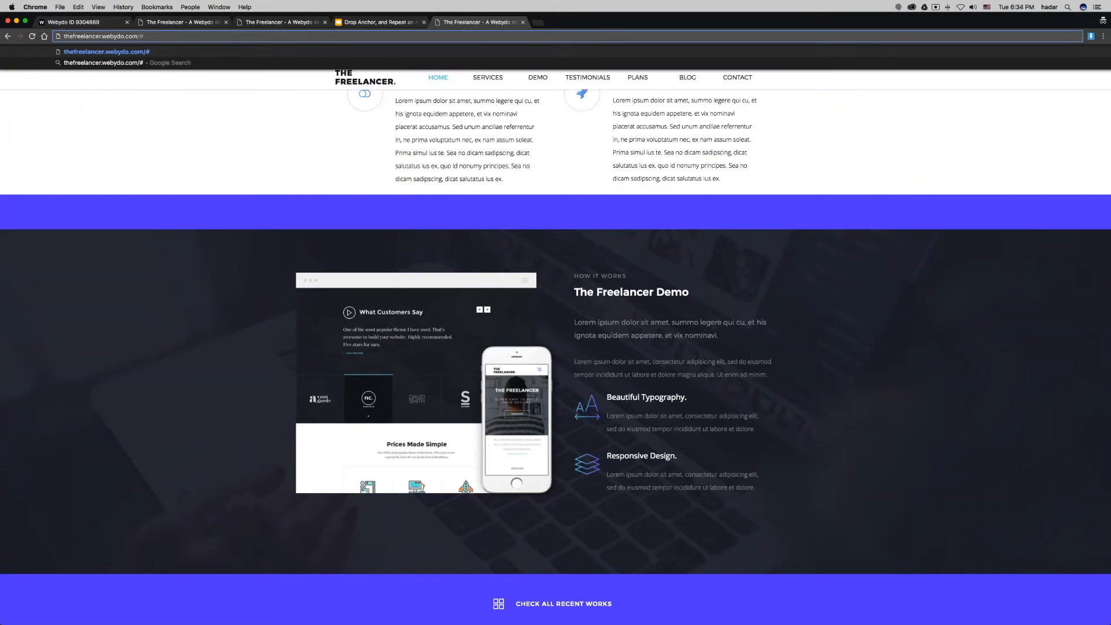
pyautogui.press('BackSpace')
pyautogui.press('BackSpace')
pyautogui.write('#')
pyautogui.rightClick(158, 35)
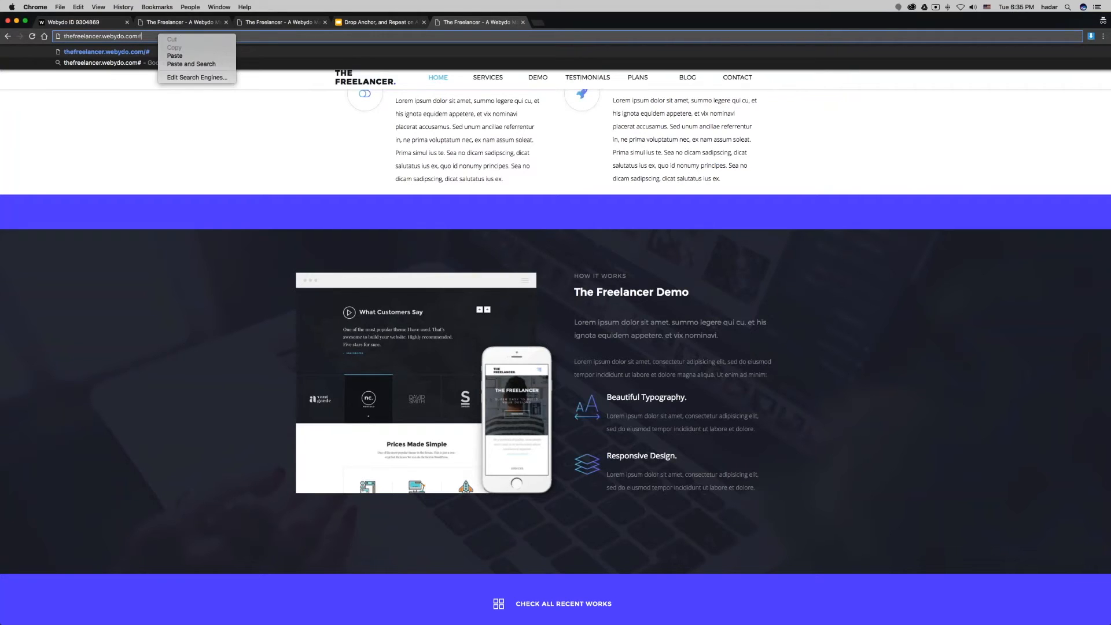
pyautogui.click(174, 55)
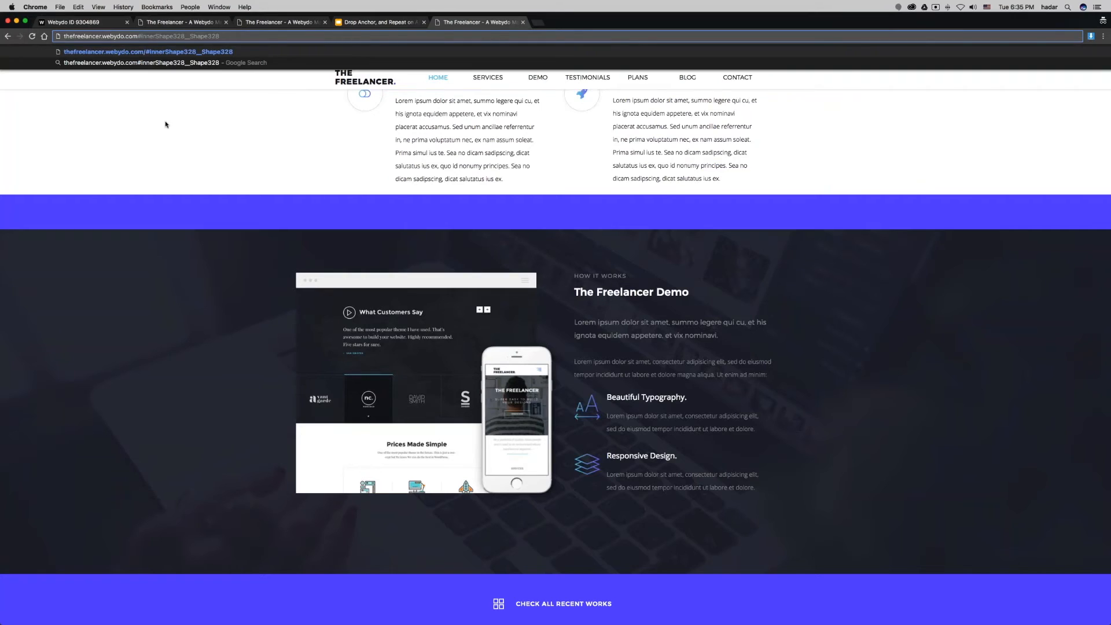
pyautogui.press('Return')
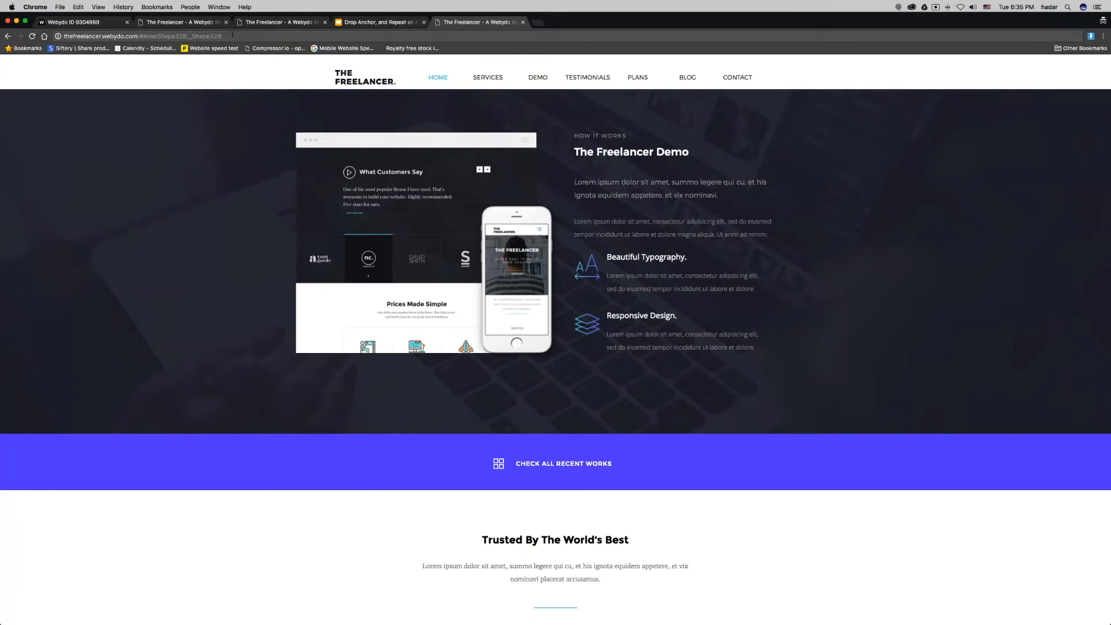
# Switch to the Webydo editor, open the hidden Thank You page, and look through its layout
pyautogui.click(232, 34)
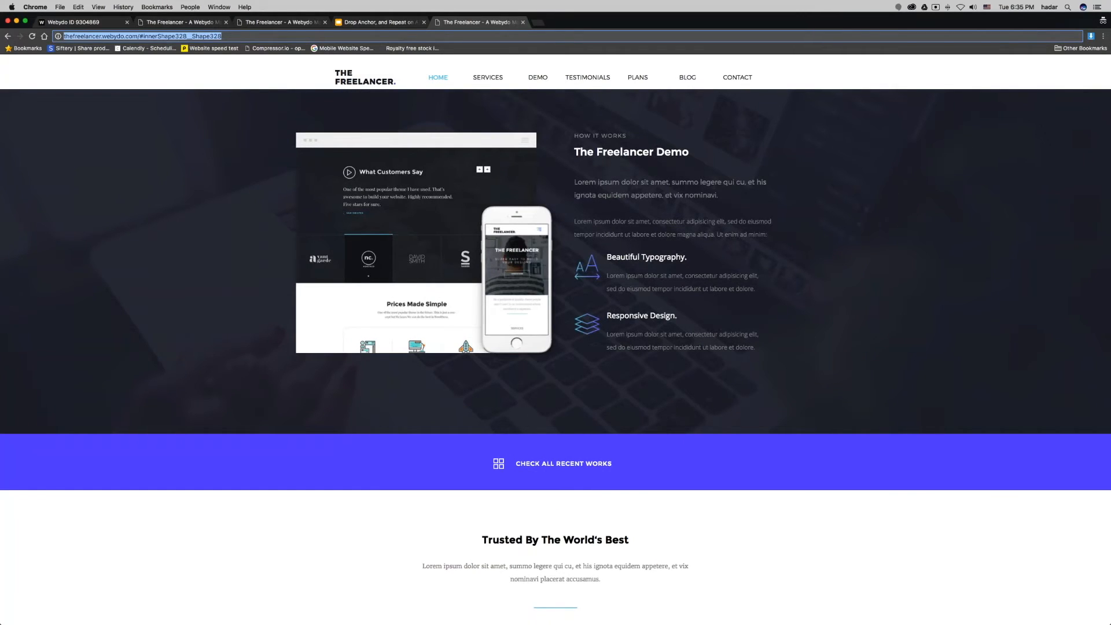
pyautogui.scroll(15, 252, 190)
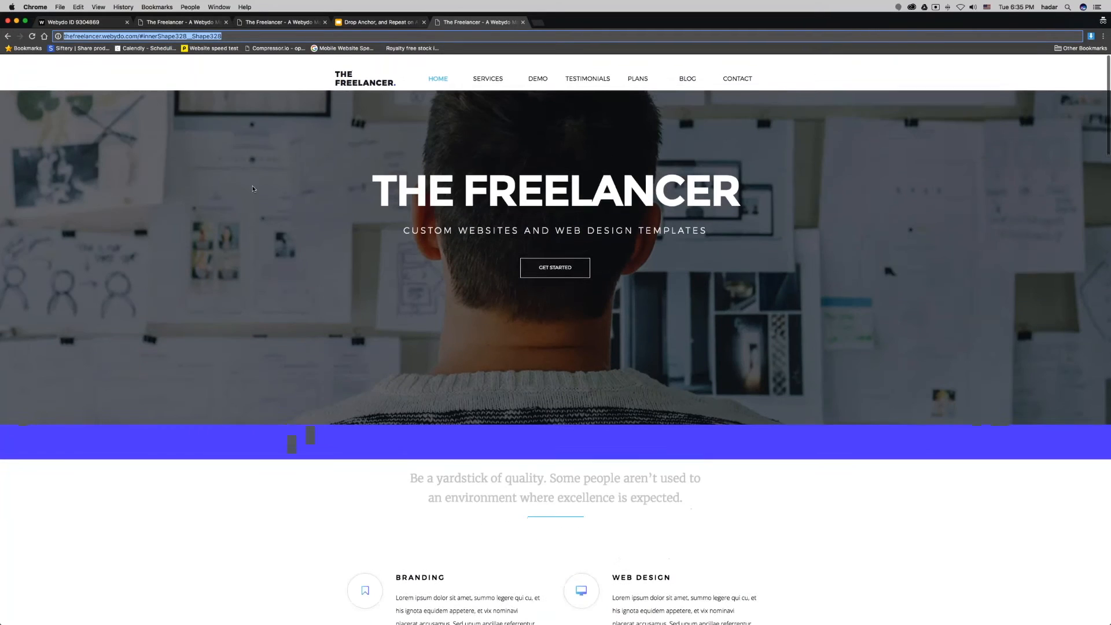
pyautogui.click(81, 22)
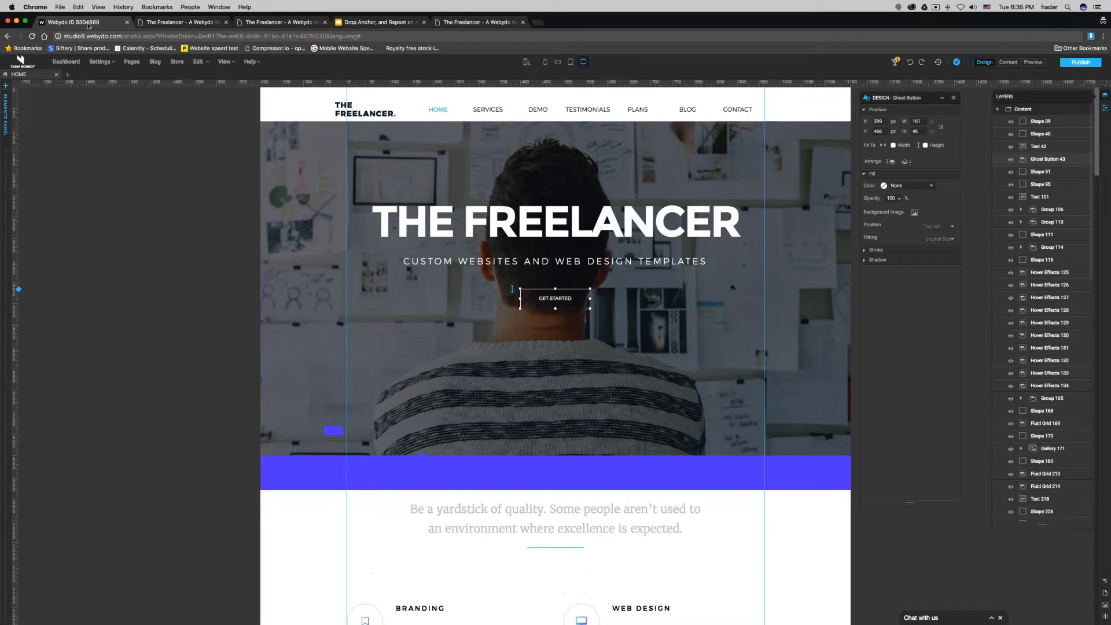
pyautogui.click(132, 62)
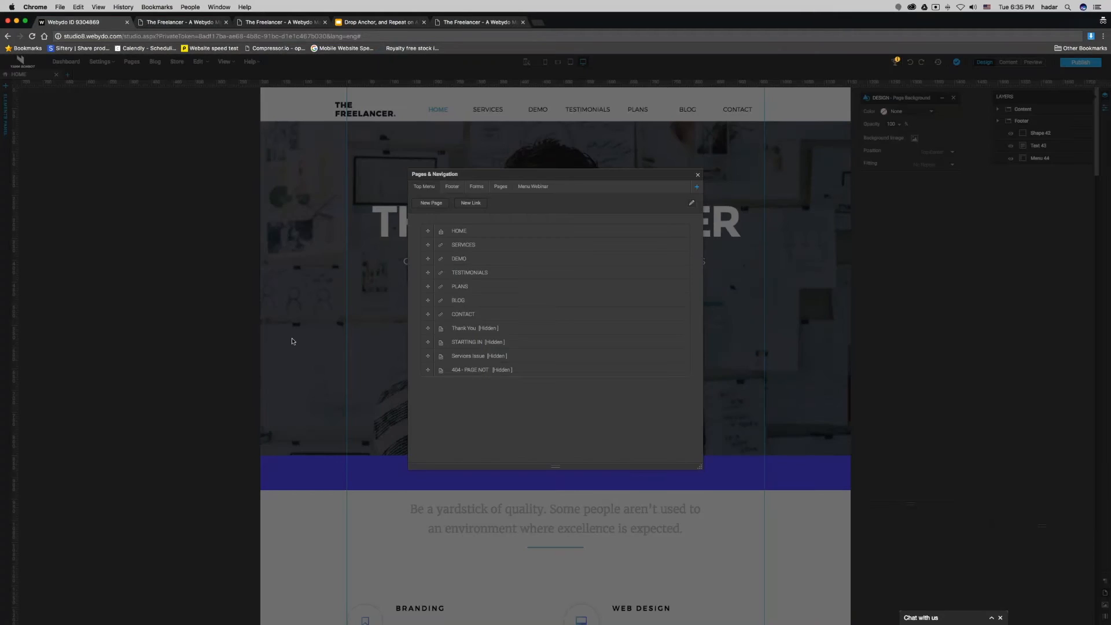
pyautogui.click(461, 328)
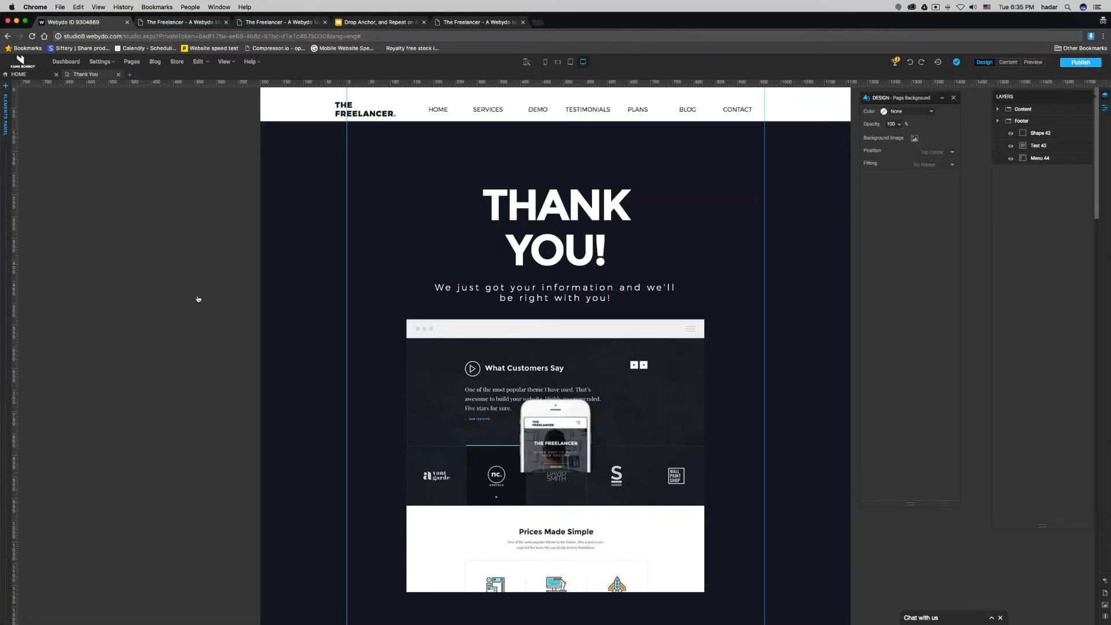
pyautogui.scroll(-5, 208, 293)
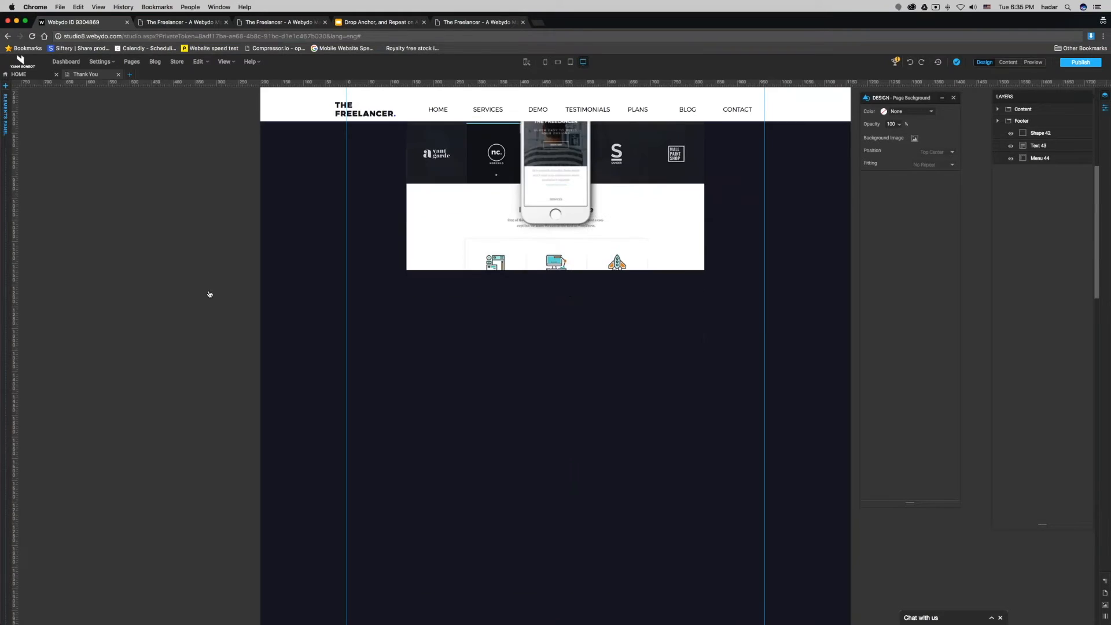
pyautogui.scroll(5, 220, 302)
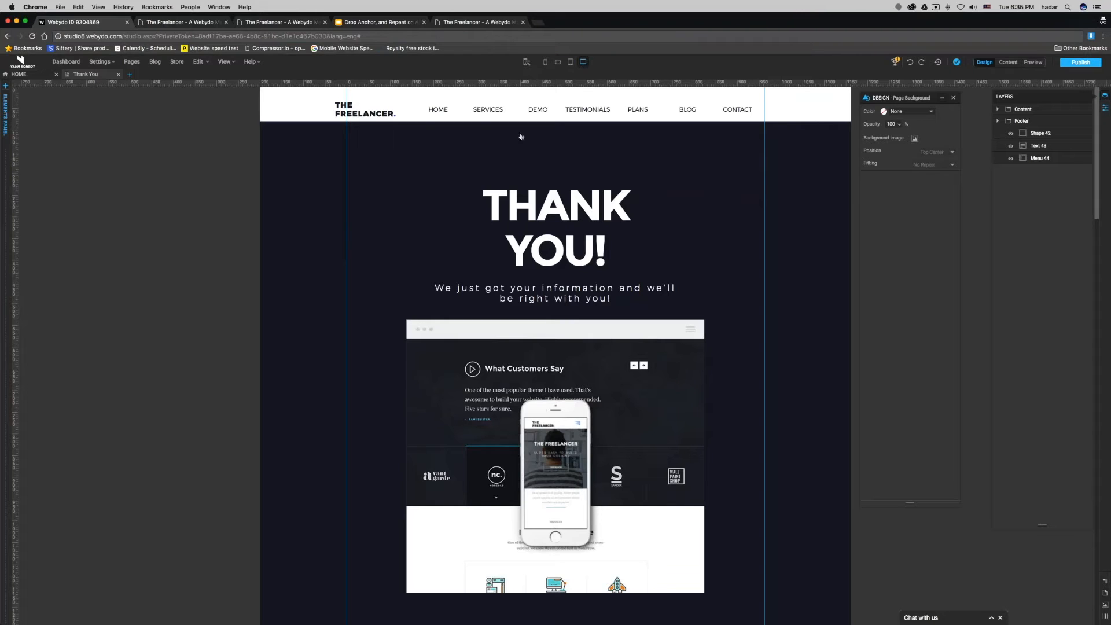
# Return to the published Freelancer site with the anchor address and go to its Demo section through the site navigation
pyautogui.click(481, 23)
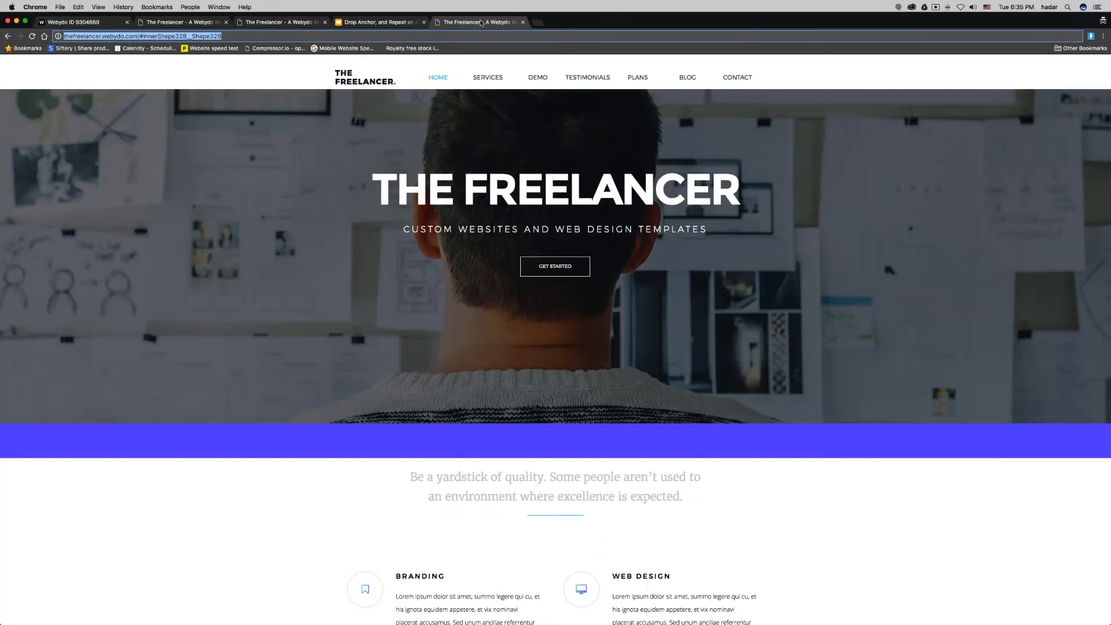
pyautogui.click(269, 36)
pyautogui.press('Return')
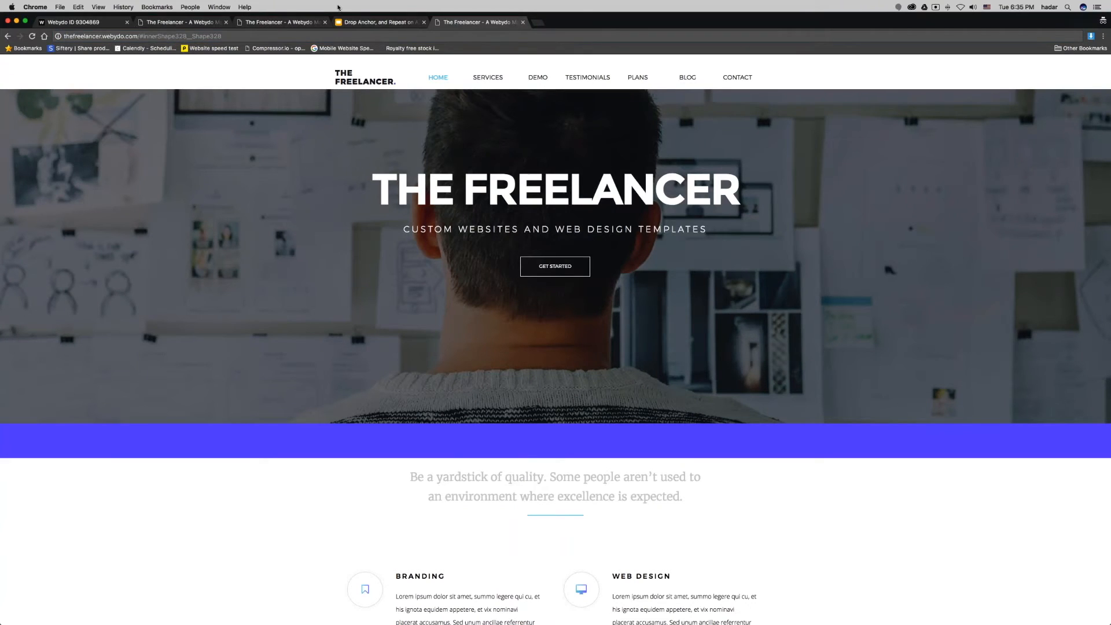
pyautogui.click(270, 24)
pyautogui.click(481, 23)
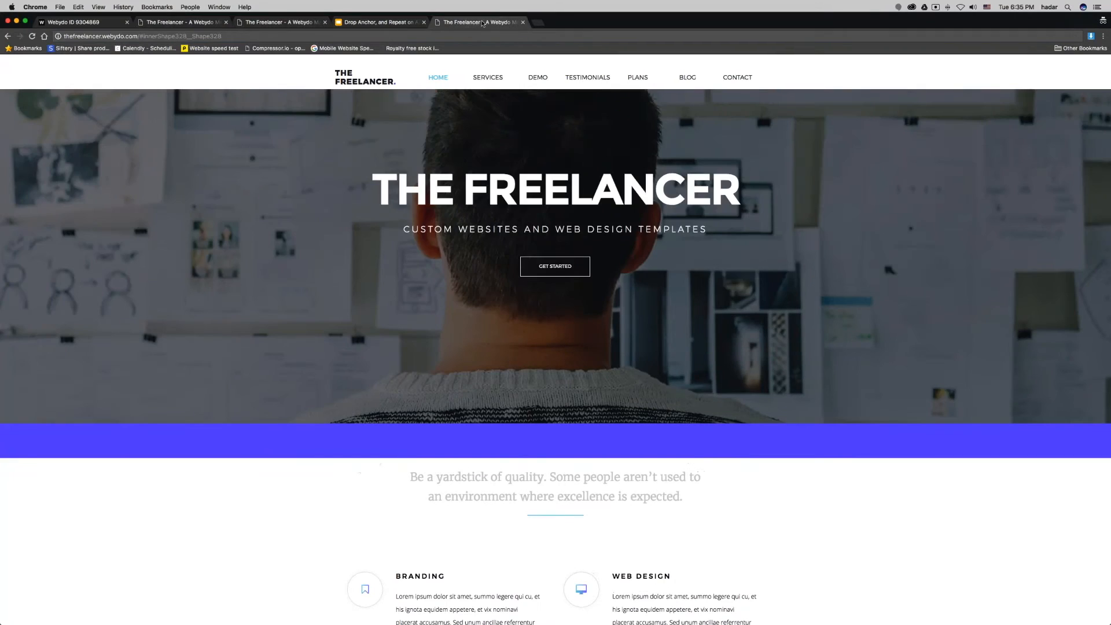
pyautogui.click(537, 78)
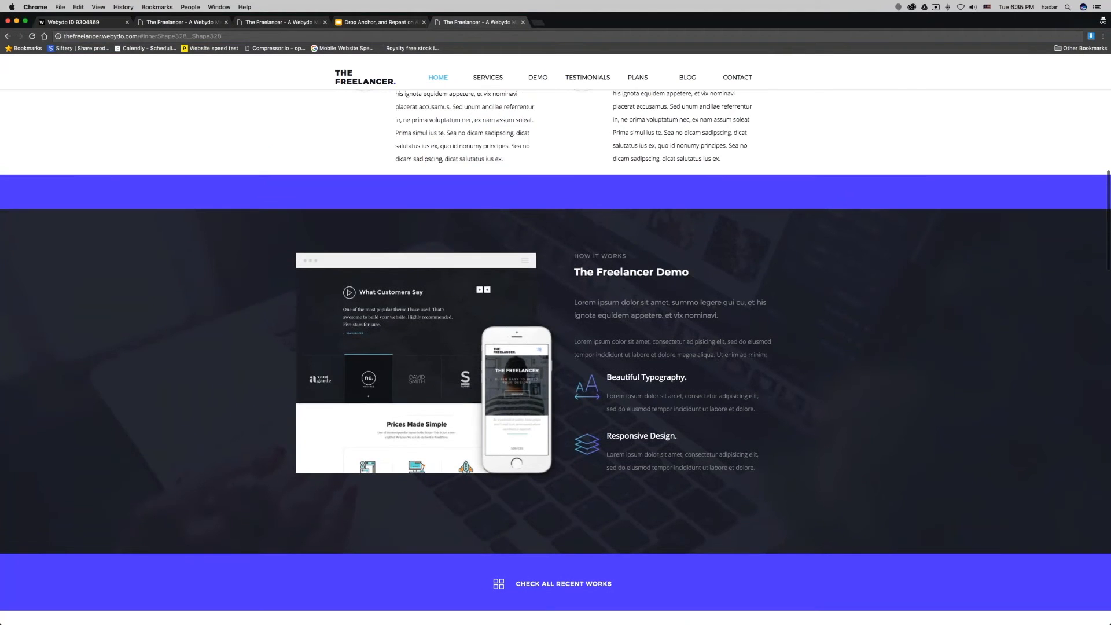
# Inspect the purple bar above the demo section again, copy its ID innerShape328__Shape328, and close the inspector
pyautogui.rightClick(585, 200)
pyautogui.click(603, 292)
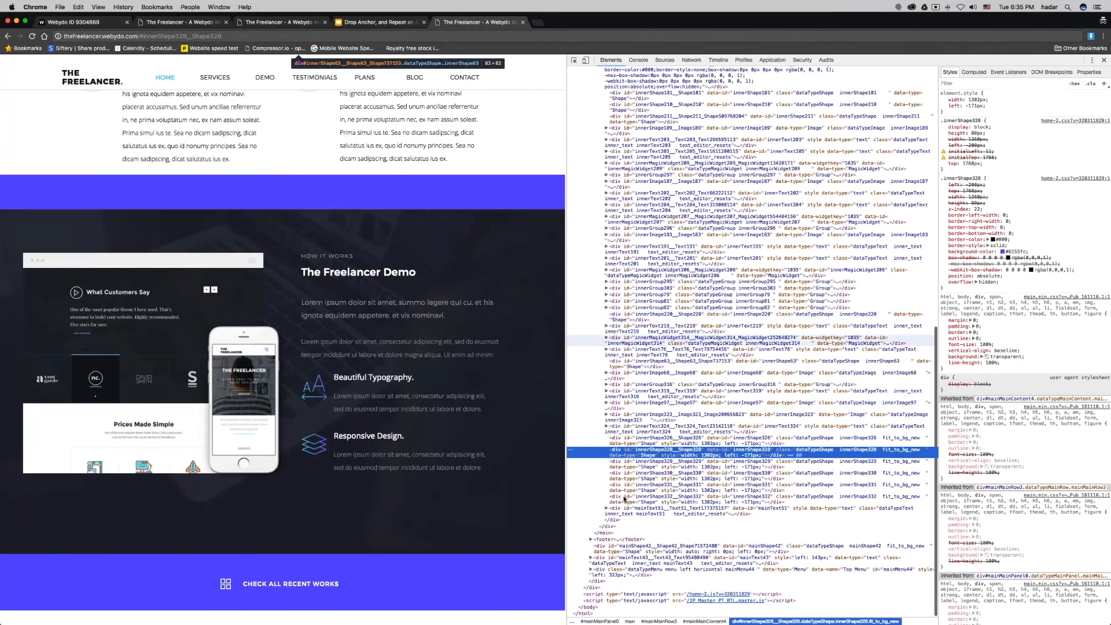
pyautogui.doubleClick(669, 450)
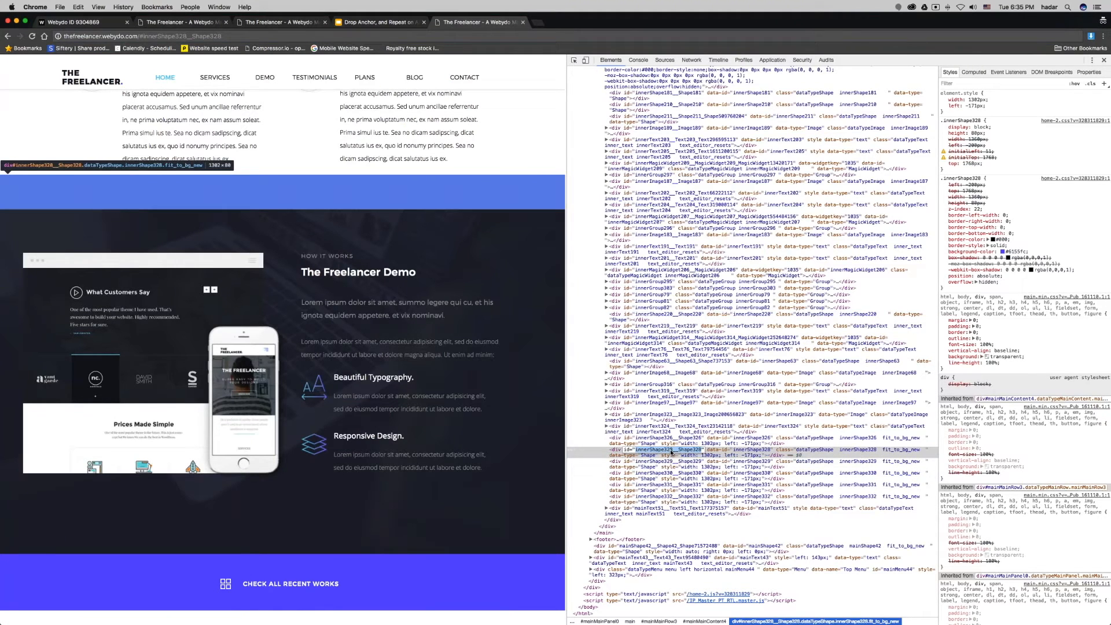
pyautogui.press('super+c')
pyautogui.press('super+c')
pyautogui.click(1104, 61)
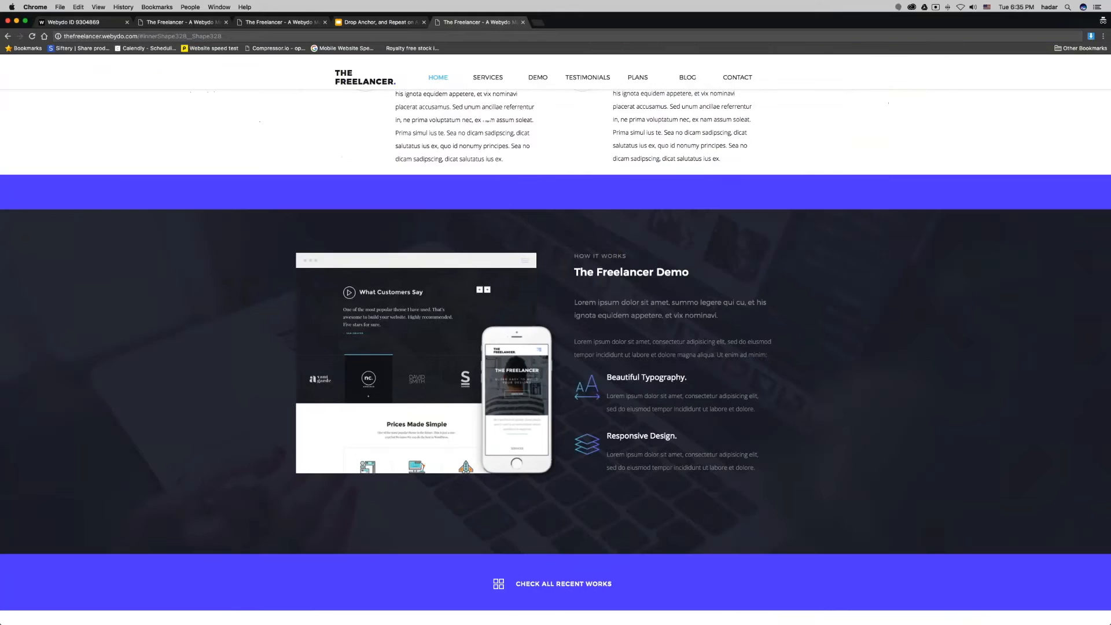
# Rebuild the address as thefreelancer.webydo.com/#innerShape328__Shape328 using the copied ID, and load it
pyautogui.press('super+l')
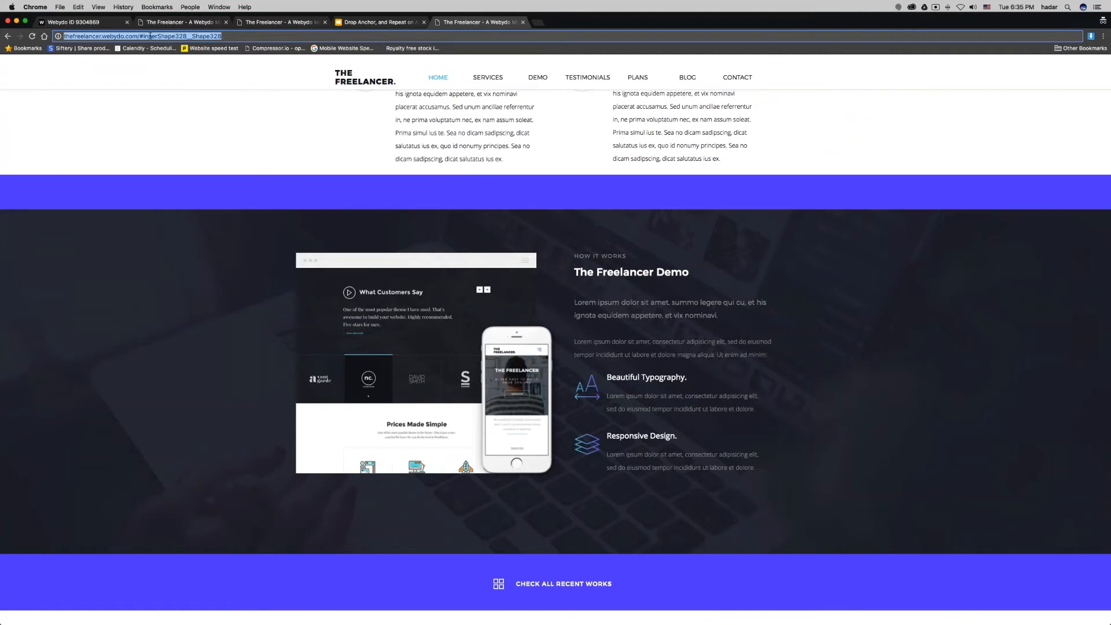
pyautogui.click(140, 36)
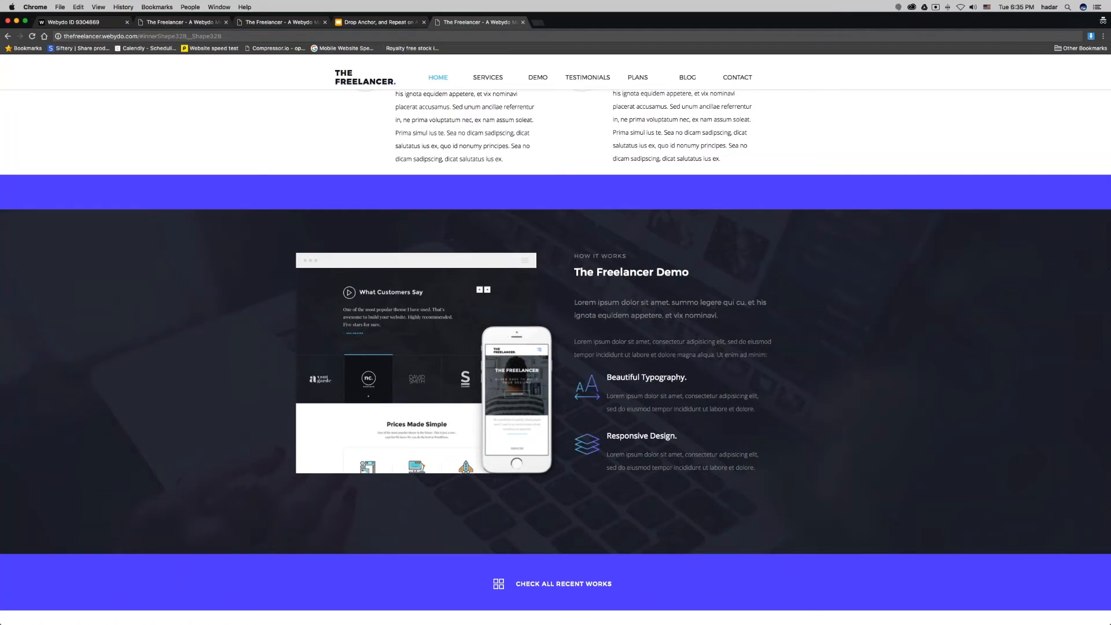
pyautogui.moveTo(143, 36); pyautogui.dragTo(307, 36)
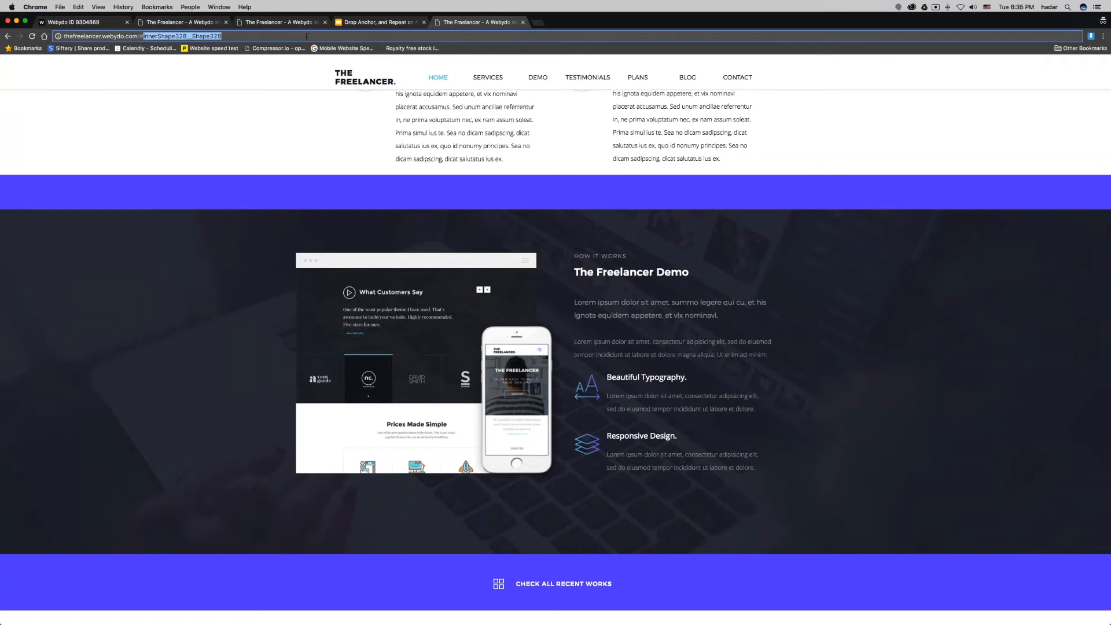
pyautogui.press('BackSpace')
pyautogui.press('BackSpace')
pyautogui.press('BackSpace')
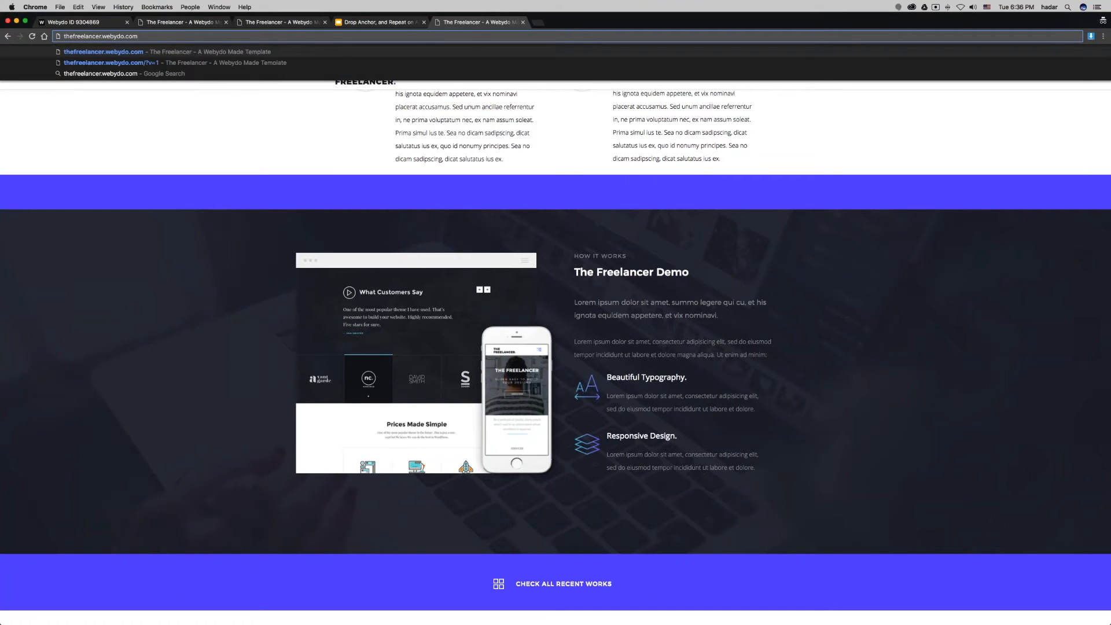
pyautogui.write('/#')
pyautogui.press('super+v')
pyautogui.press('Return')
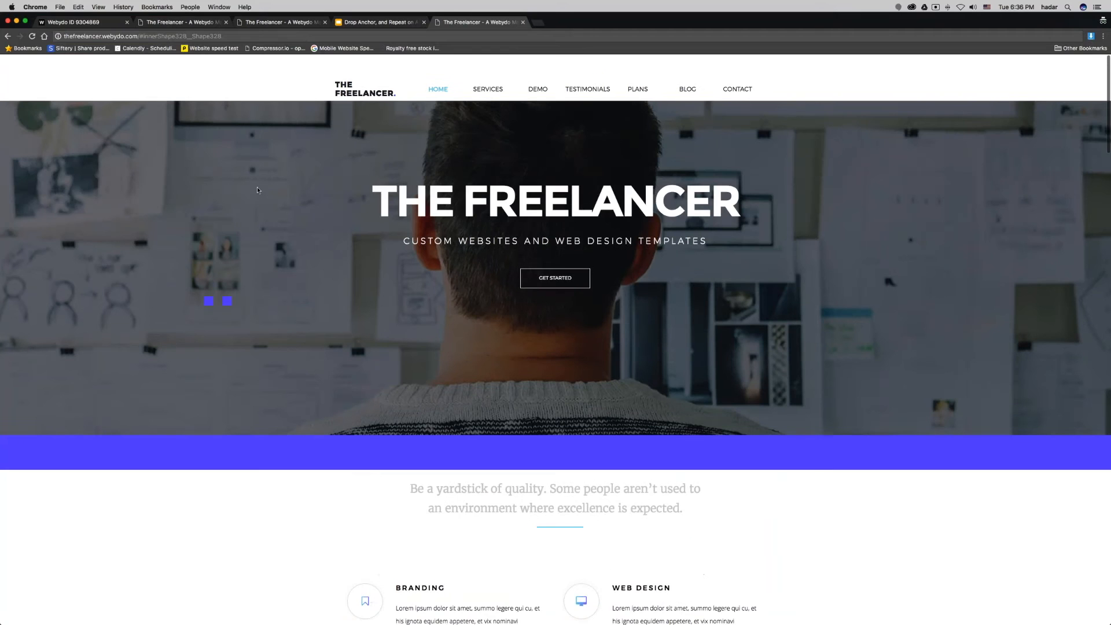
# Replace the current tab with a fresh one and load thefreelancer.webydo.com/?v=1 in it
pyautogui.click(538, 23)
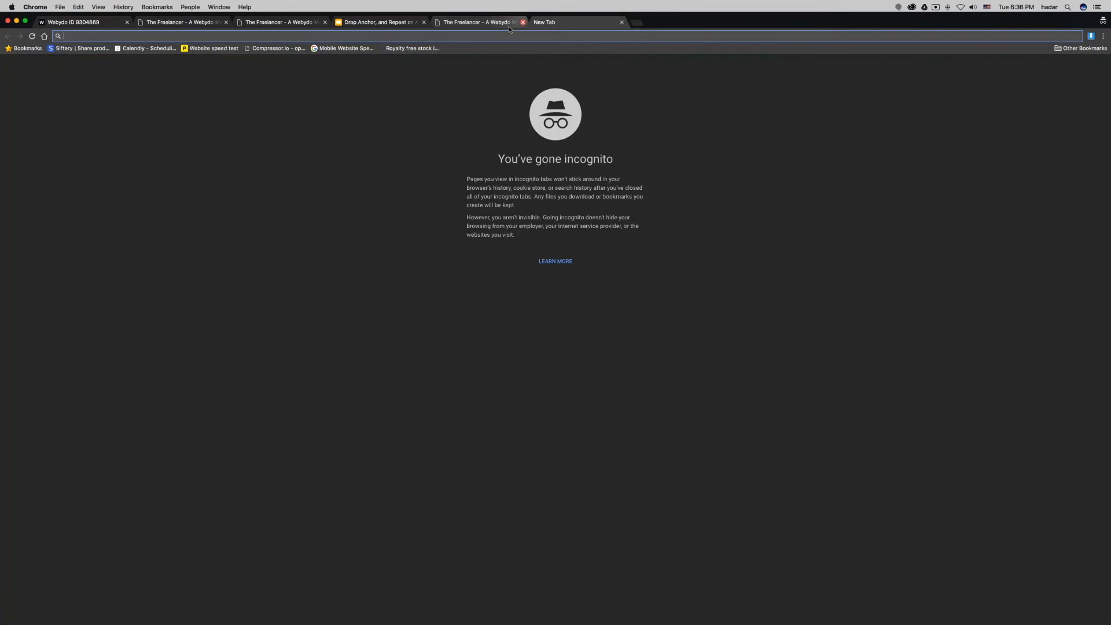
pyautogui.click(522, 22)
pyautogui.write('thefreelancer.webydo.com/?v=1')
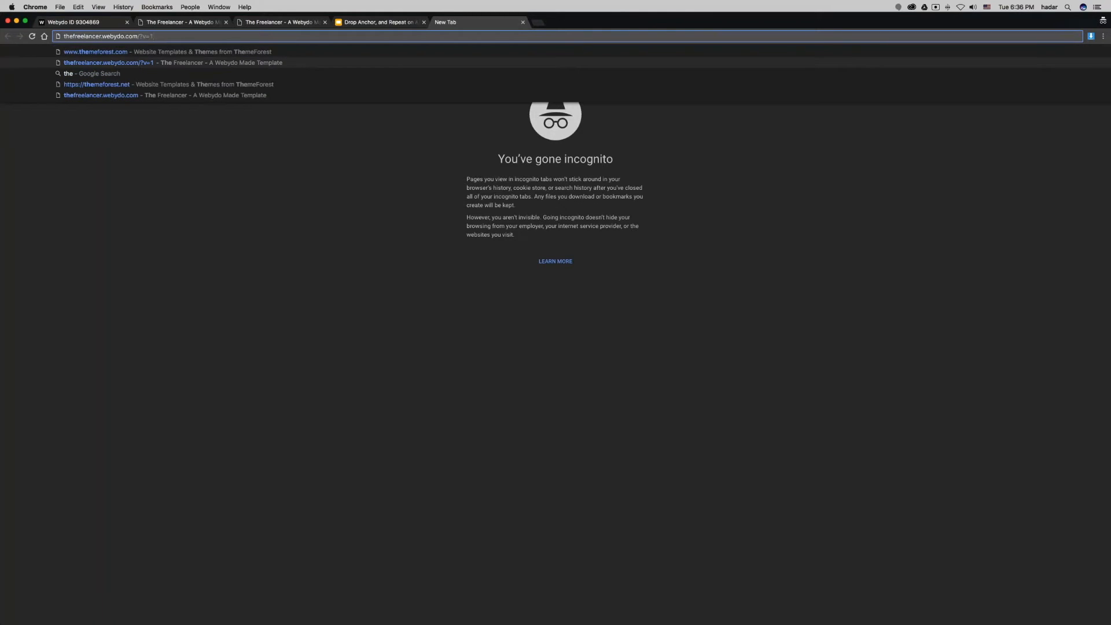
pyautogui.press('Return')
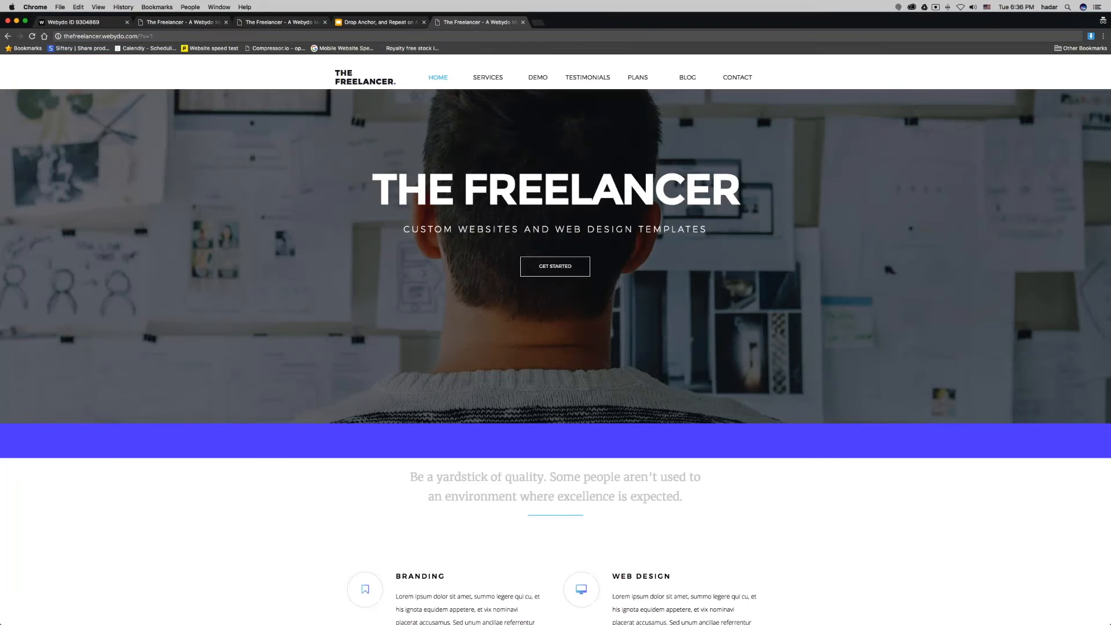
# Replace the ?v=1 ending of the site address with #innerShape328__Shape328 and load the resulting anchor URL
pyautogui.press('super+l')
pyautogui.click(153, 36)
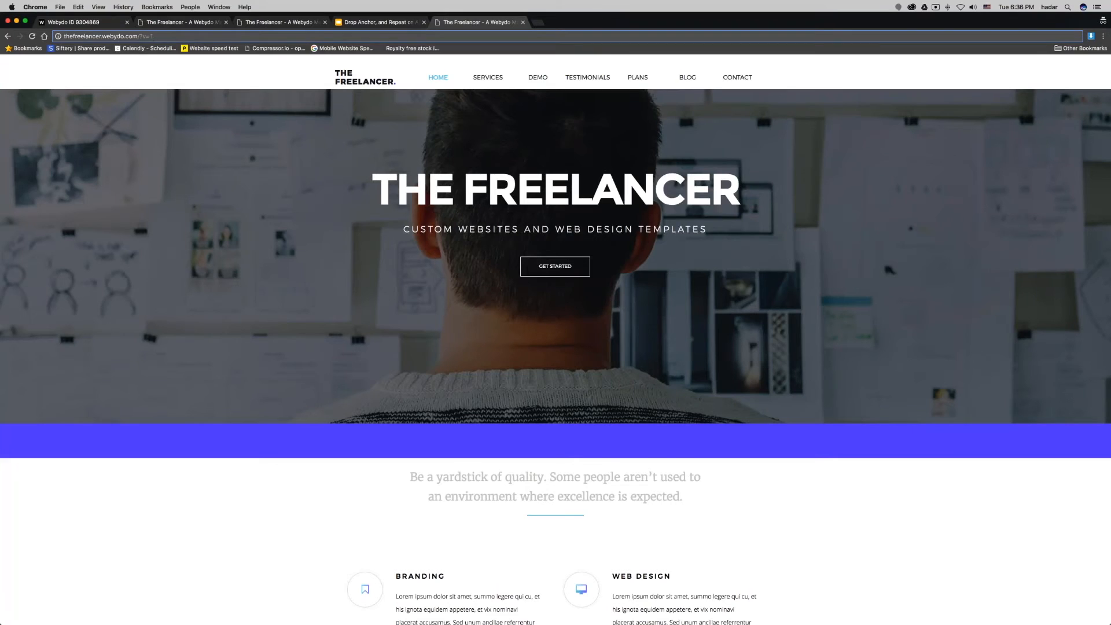
pyautogui.press('BackSpace')
pyautogui.press('BackSpace')
pyautogui.press('BackSpace')
pyautogui.press('BackSpace')
pyautogui.press('BackSpace')
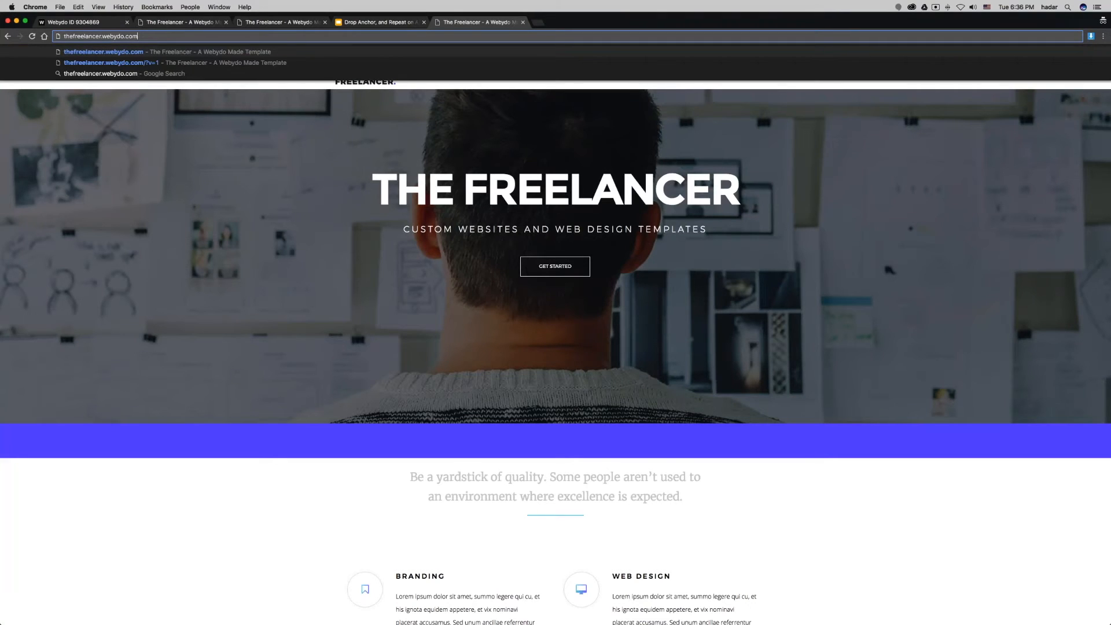
pyautogui.press('Return')
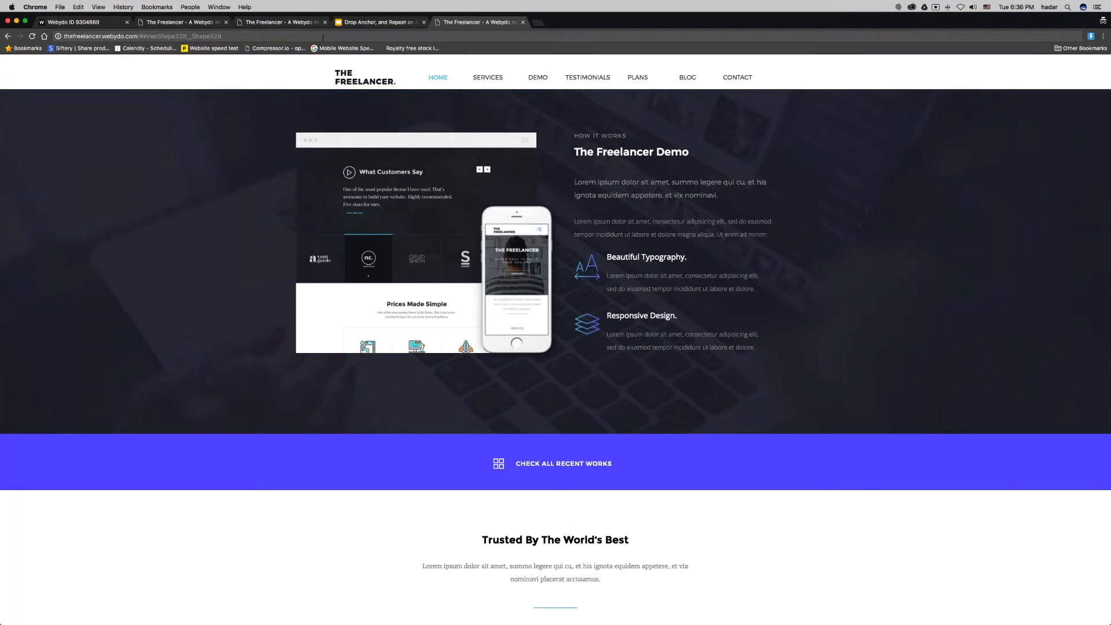
# Copy the complete anchor URL of the Demo section from the address bar
pyautogui.click(323, 37)
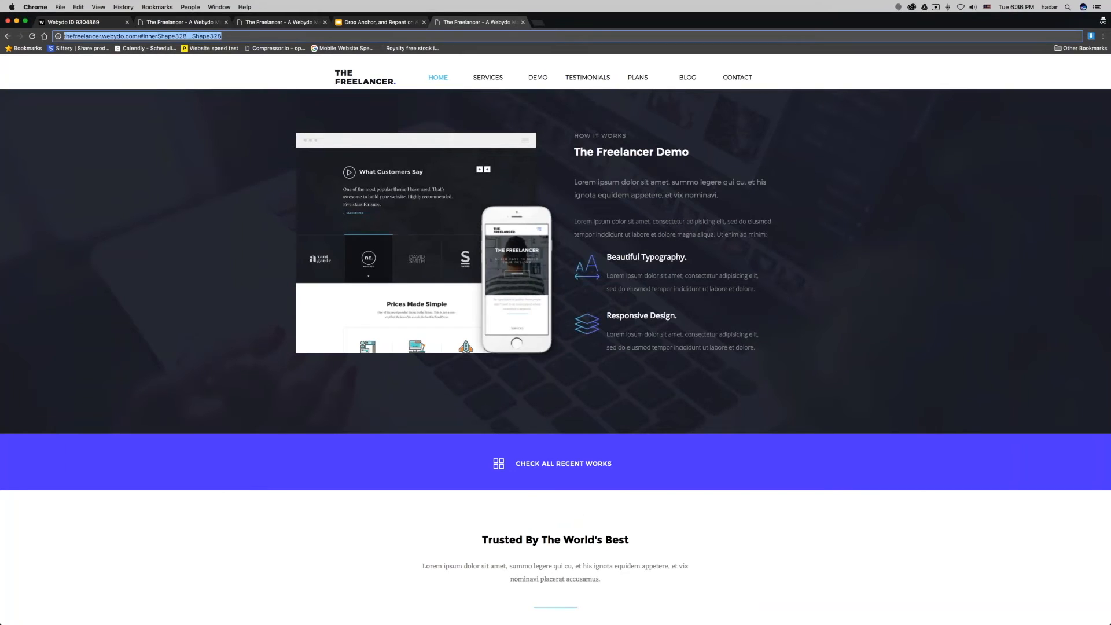
pyautogui.press('super+c')
pyautogui.press('super+c')
pyautogui.rightClick(204, 36)
pyautogui.click(215, 47)
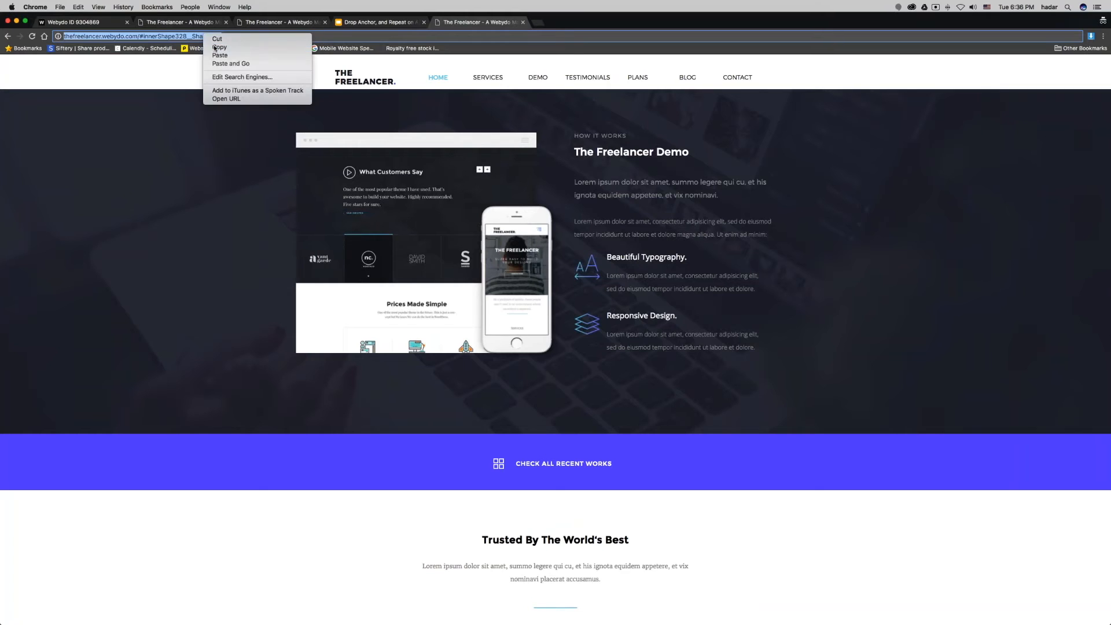
# Switch to the Webydo editor and look at the SERVICES link's settings in the site's page list, leaving them without changes
pyautogui.click(92, 22)
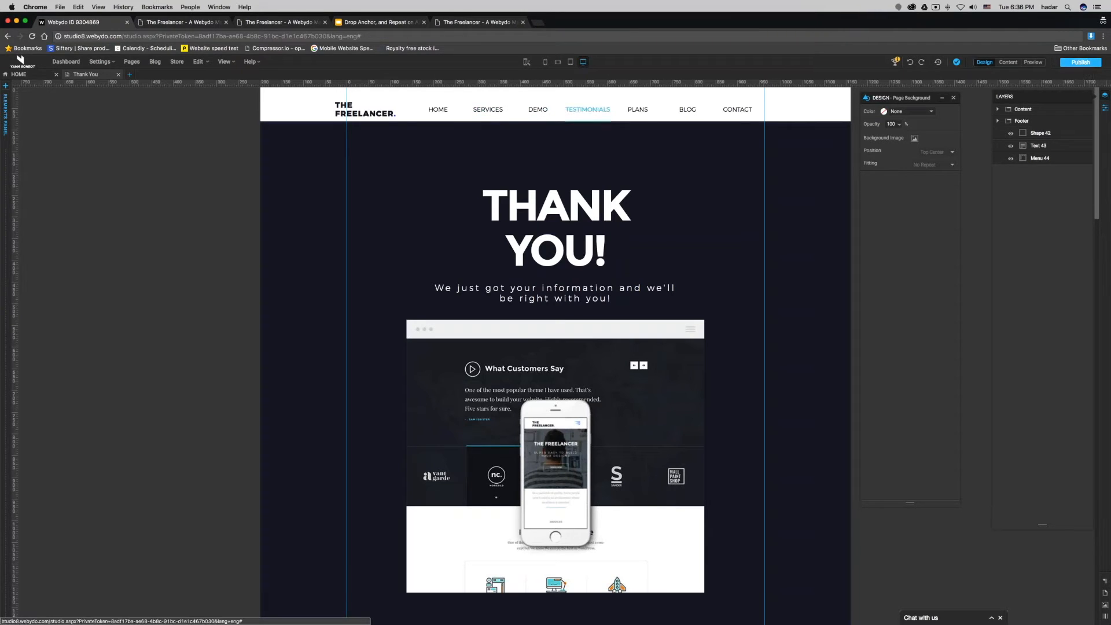
pyautogui.click(133, 62)
pyautogui.click(661, 246)
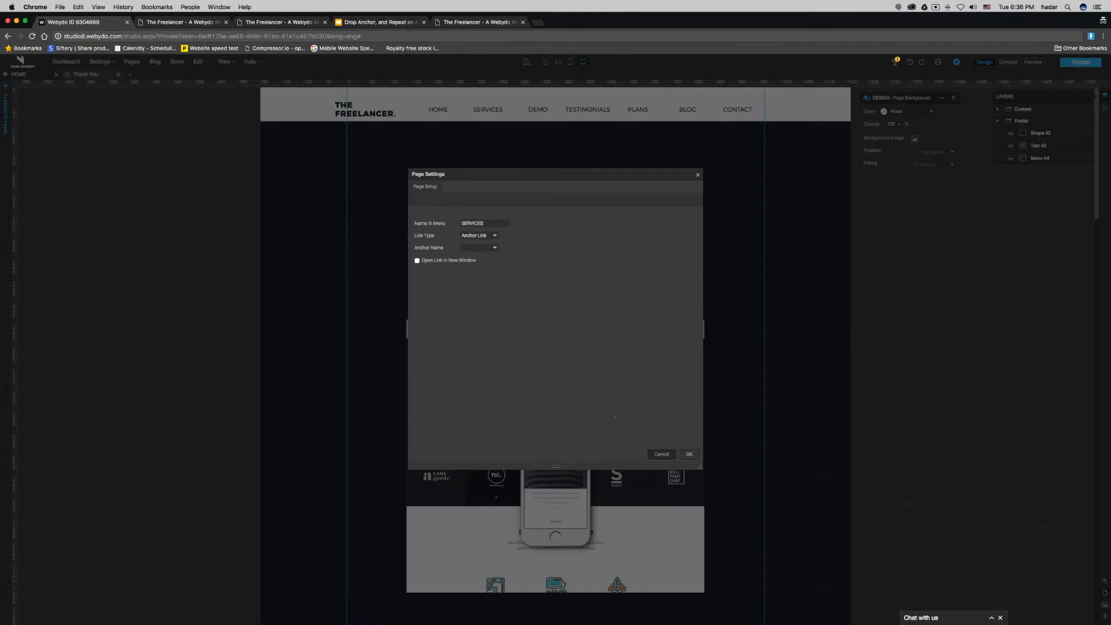
pyautogui.click(660, 454)
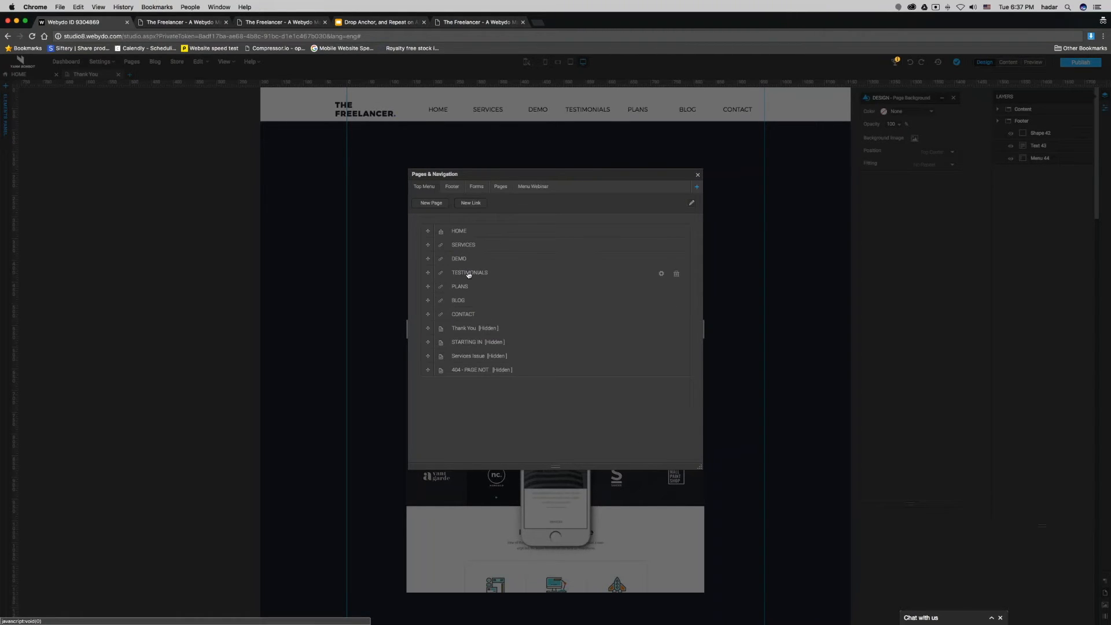
# Rename the Menu Webinar navigation menu as Anchor Menu
pyautogui.click(532, 187)
pyautogui.click(691, 203)
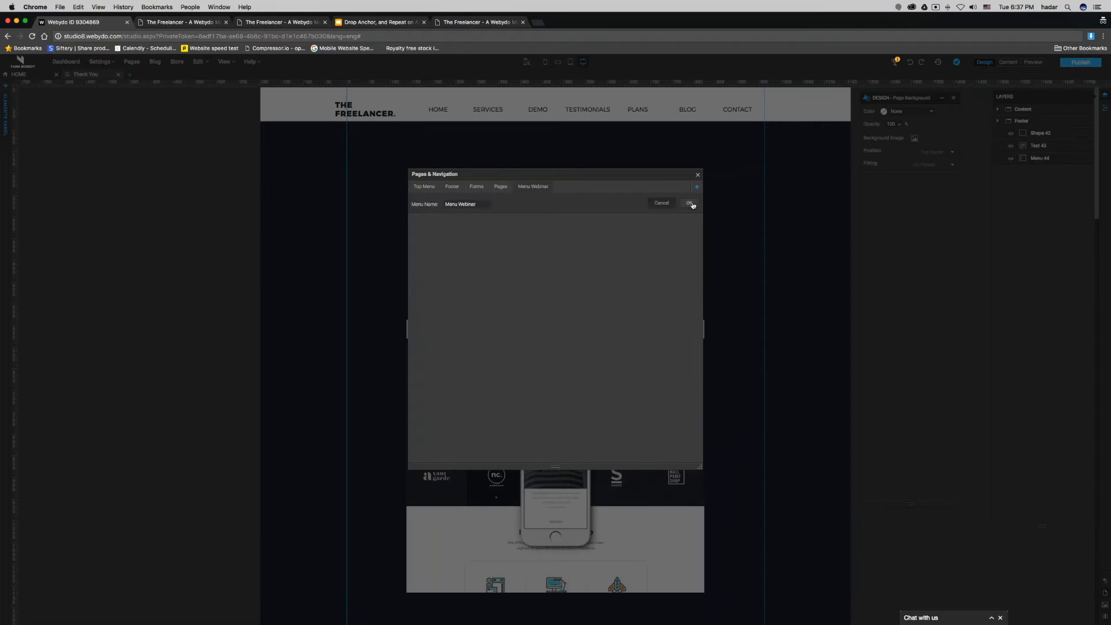
pyautogui.press('super+a')
pyautogui.write('Anchor Me')
pyautogui.press('Return')
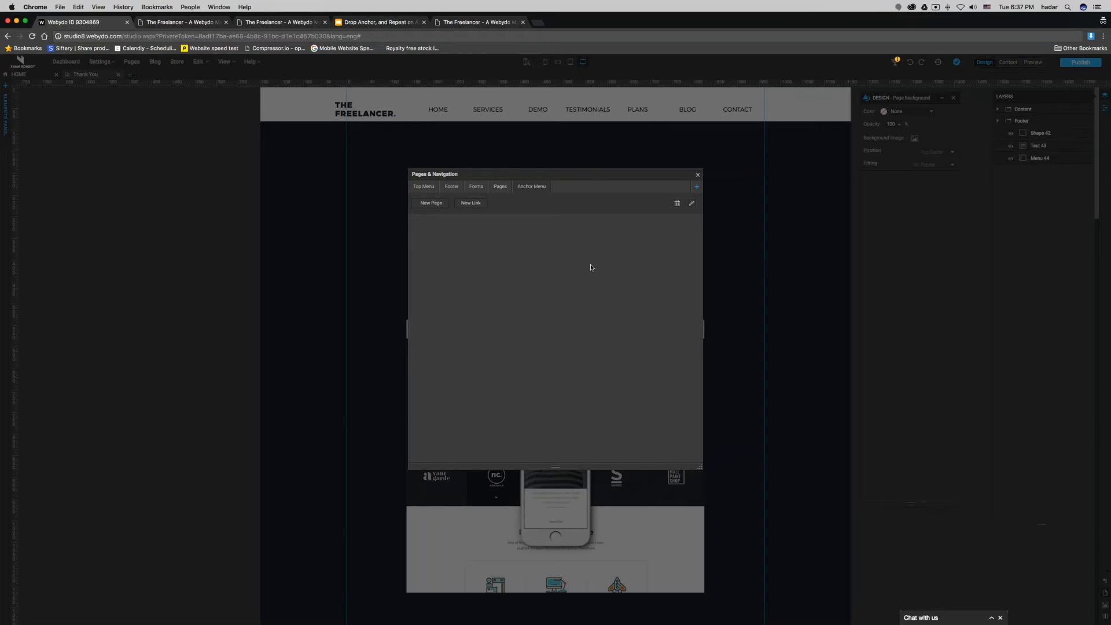
# Add a link named HOME to the Anchor Menu, as an internal link to the HOME page
pyautogui.click(471, 203)
pyautogui.moveTo(479, 212); pyautogui.dragTo(426, 214)
pyautogui.write('HOME')
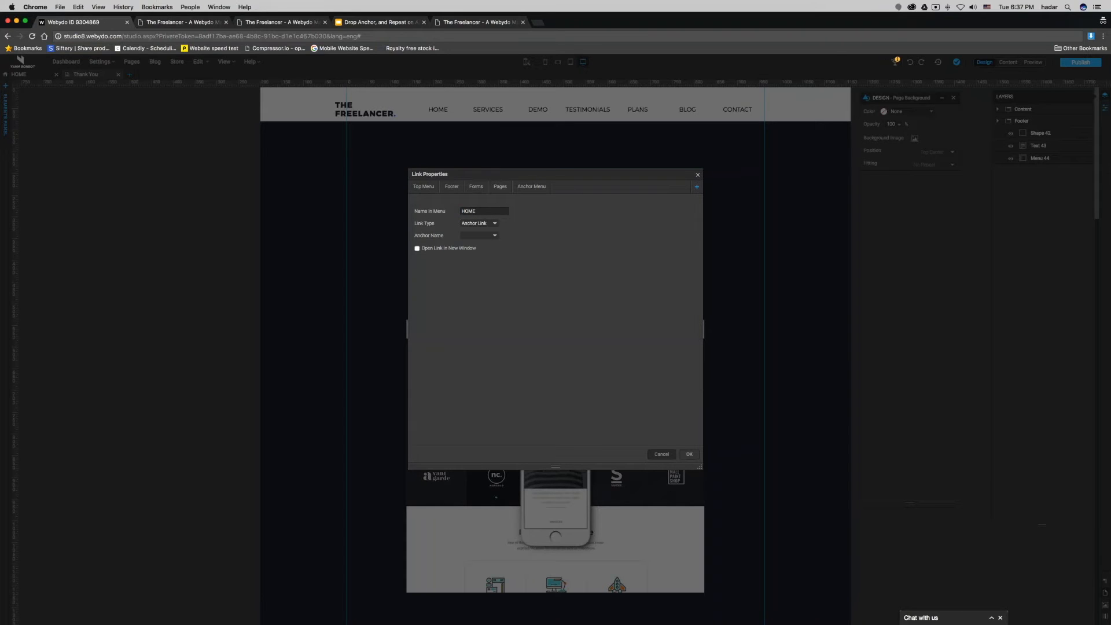
pyautogui.click(493, 224)
pyautogui.click(478, 208)
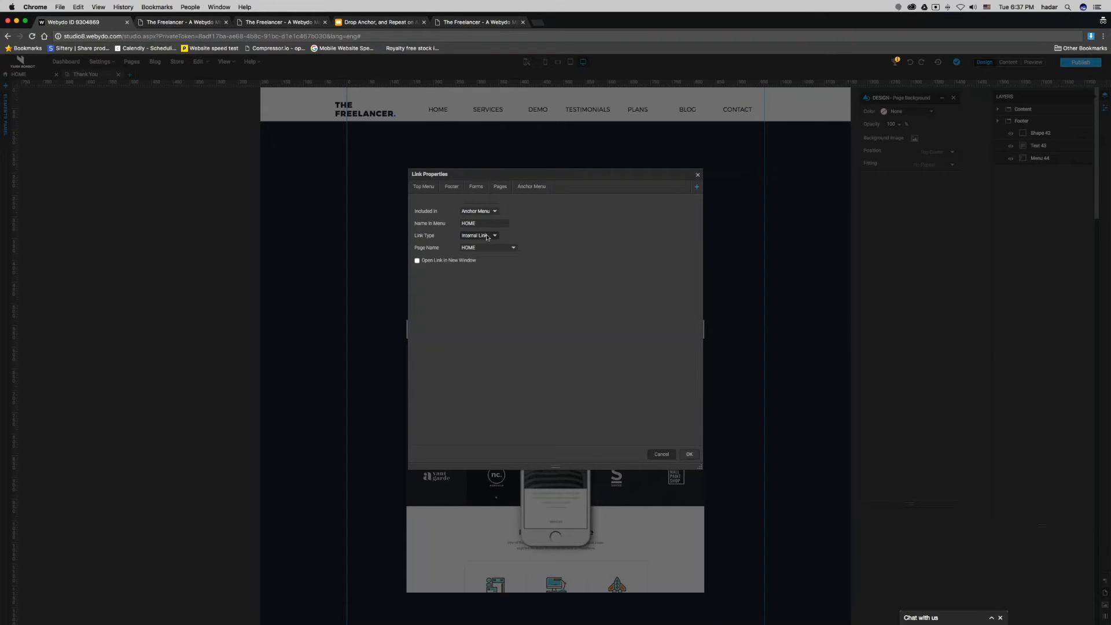
pyautogui.click(689, 455)
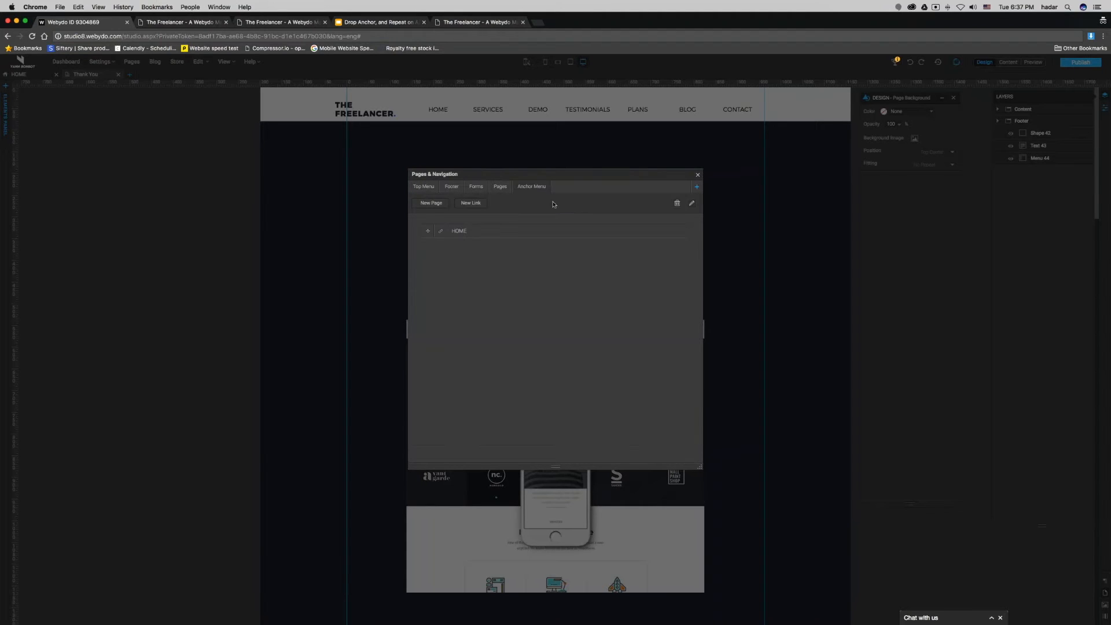
# Add two more links to the Anchor Menu, named SERVICES and DEMO
pyautogui.click(470, 202)
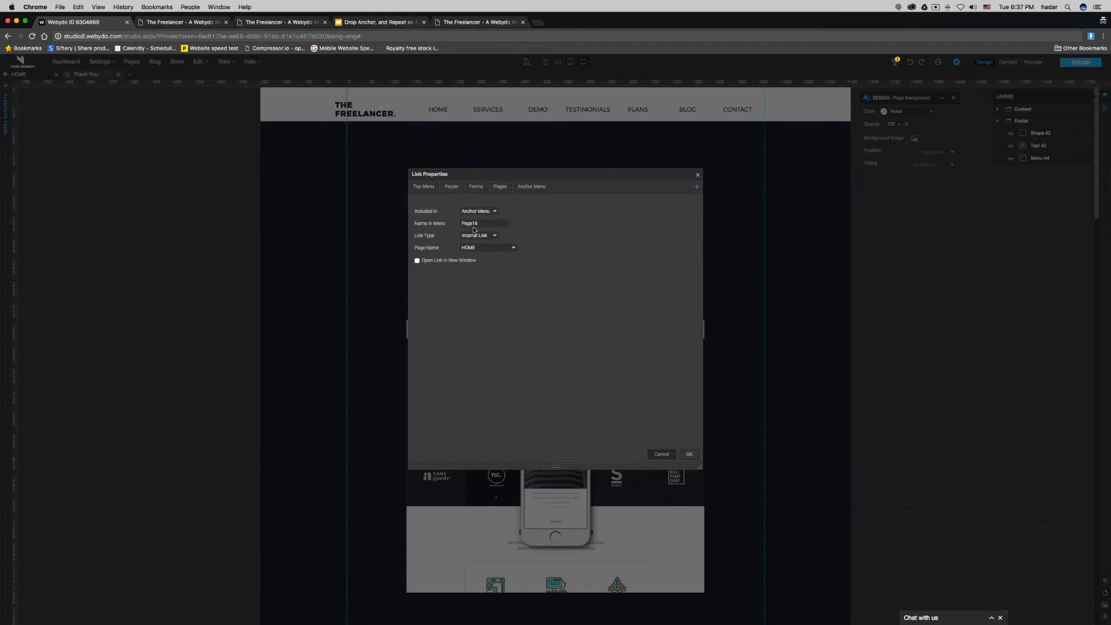
pyautogui.write('SERVICES')
pyautogui.click(687, 454)
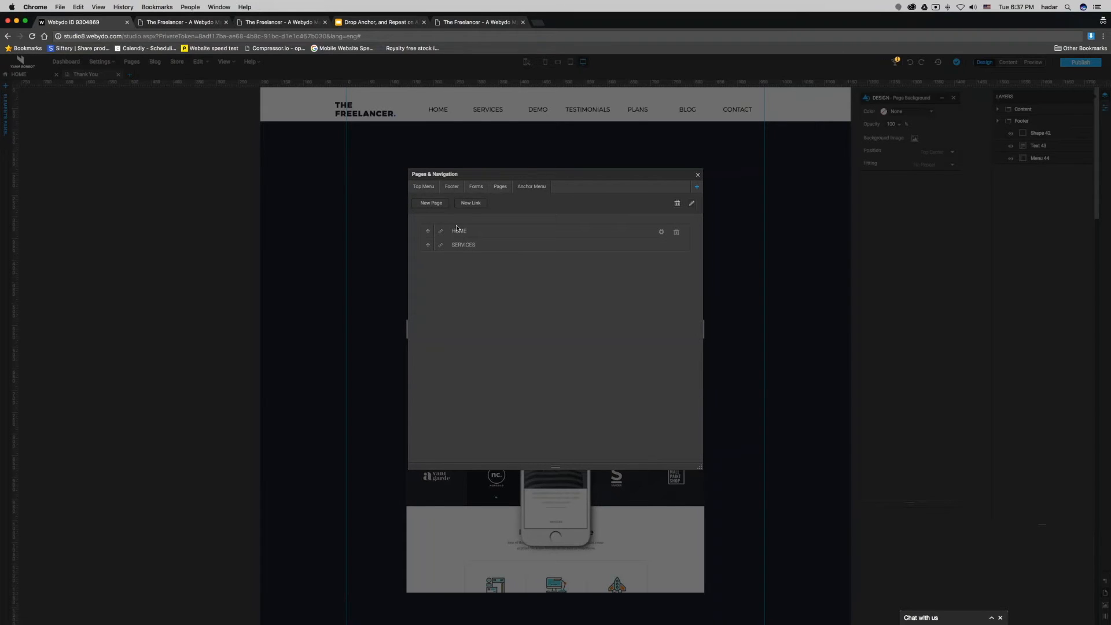
pyautogui.click(471, 203)
pyautogui.write('F')
pyautogui.press('BackSpace')
pyautogui.write('DEMO')
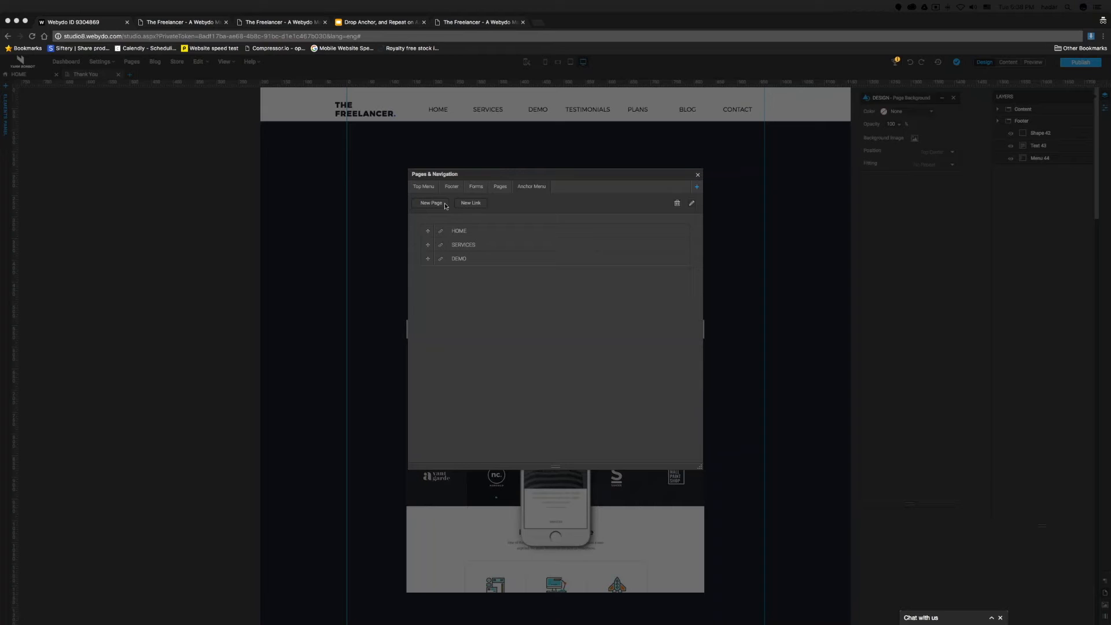
# Add links named TESTIMONIALS and PLANS to the Anchor Menu
pyautogui.click(477, 205)
pyautogui.doubleClick(469, 223)
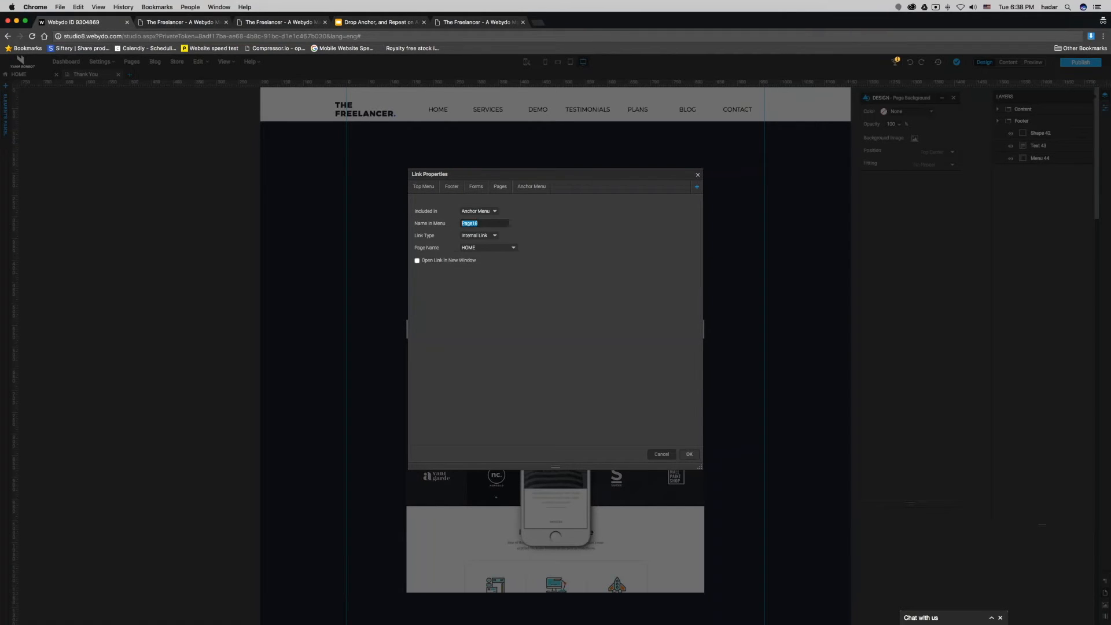
pyautogui.write('TESTIMONIALS')
pyautogui.press('Return')
pyautogui.click(480, 202)
pyautogui.write('OPL')
pyautogui.press('BackSpace')
pyautogui.write('PLANS')
pyautogui.click(689, 454)
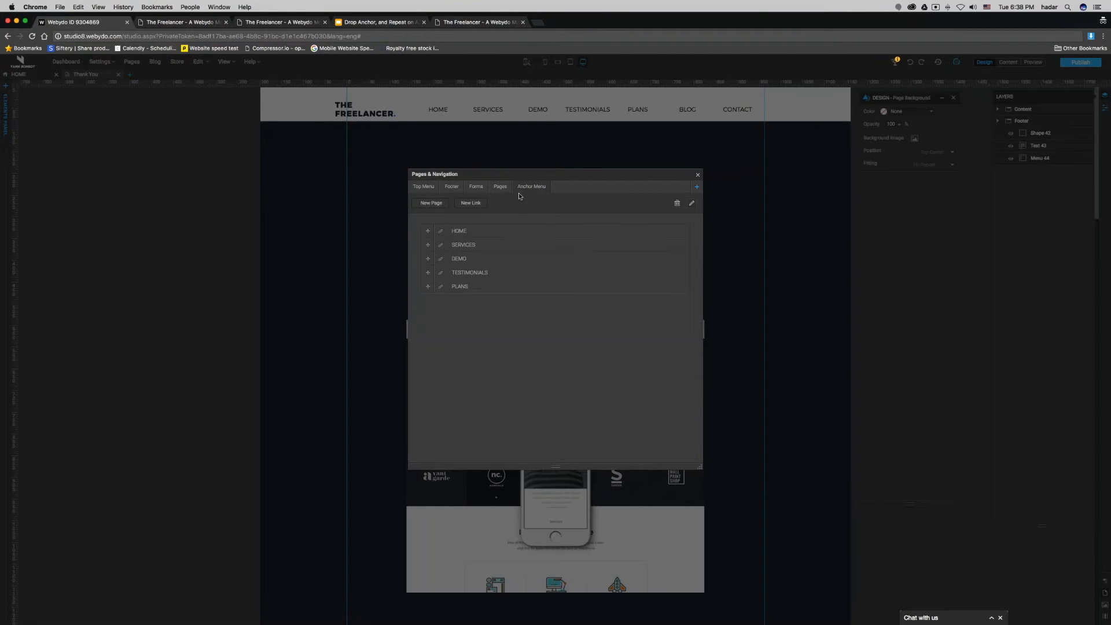
# Add links named BLOG and CONTACT to the Anchor Menu and close the page manager
pyautogui.click(472, 203)
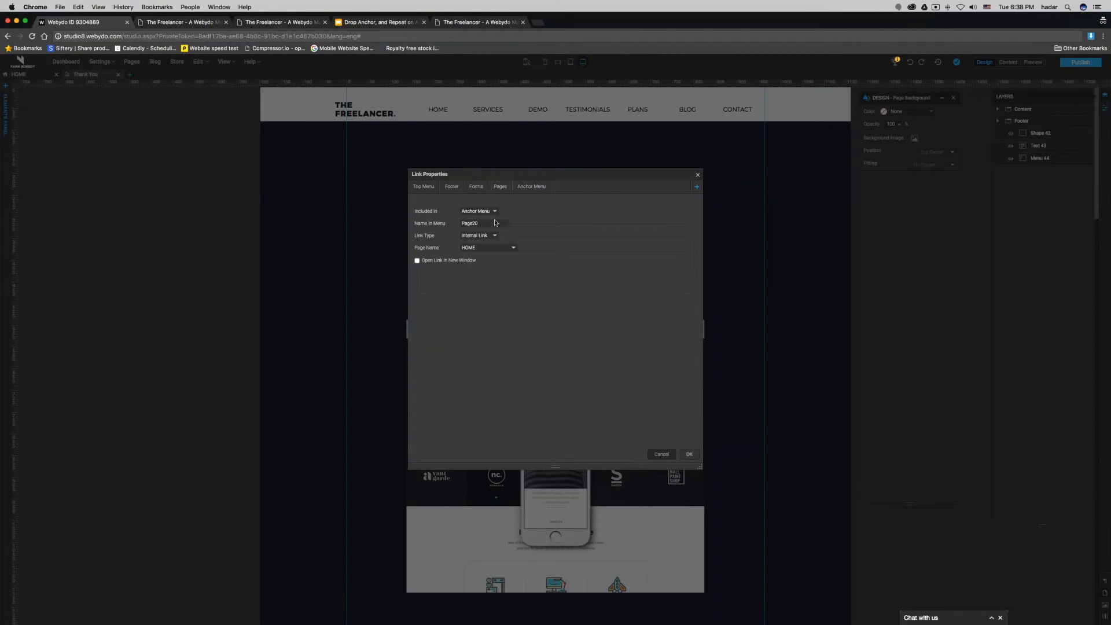
pyautogui.click(419, 224)
pyautogui.write('BLOG')
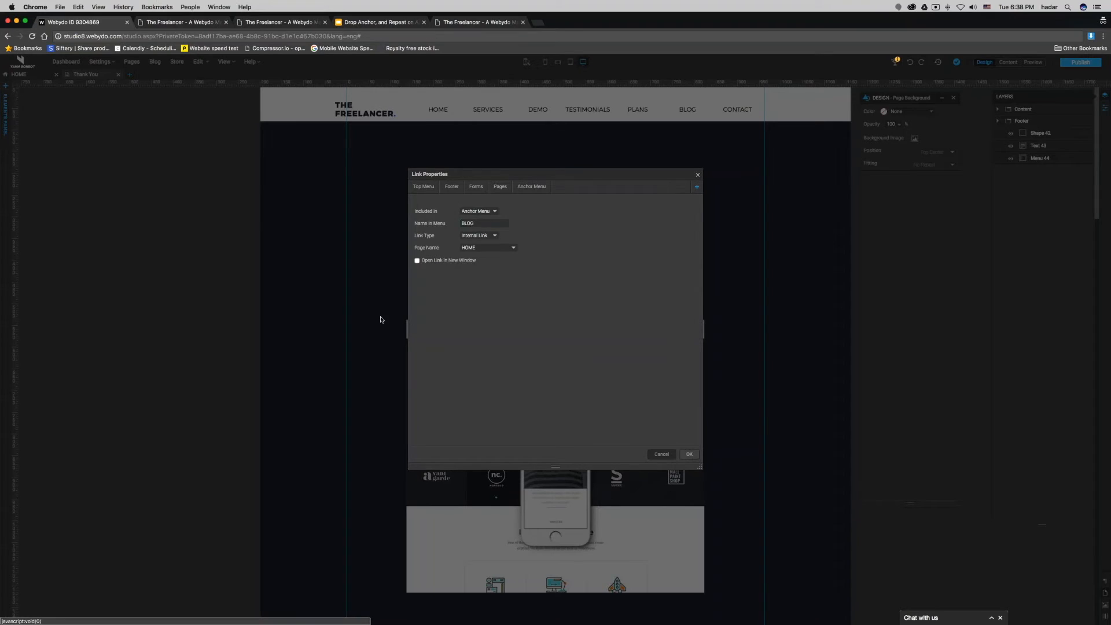
pyautogui.click(466, 204)
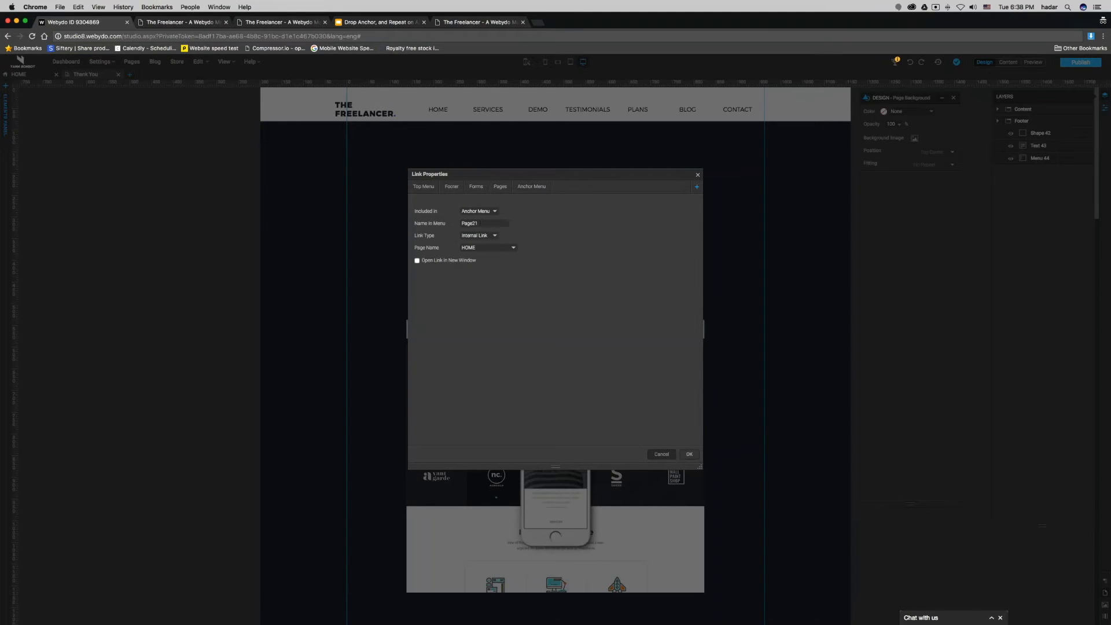
pyautogui.doubleClick(480, 223)
pyautogui.write('CONTACT')
pyautogui.click(688, 454)
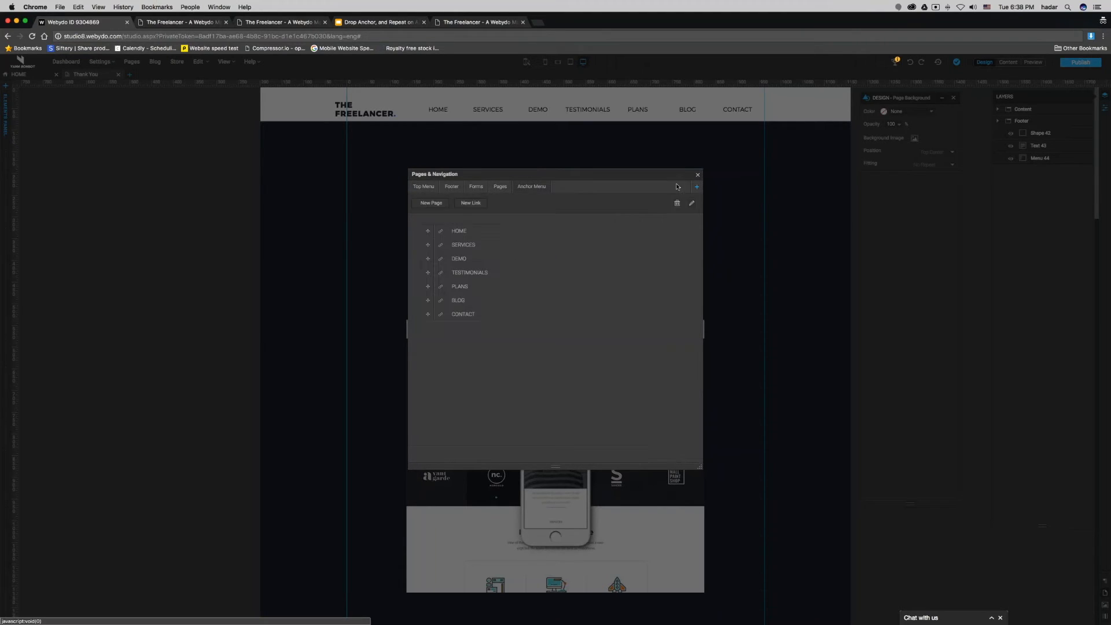
pyautogui.click(698, 175)
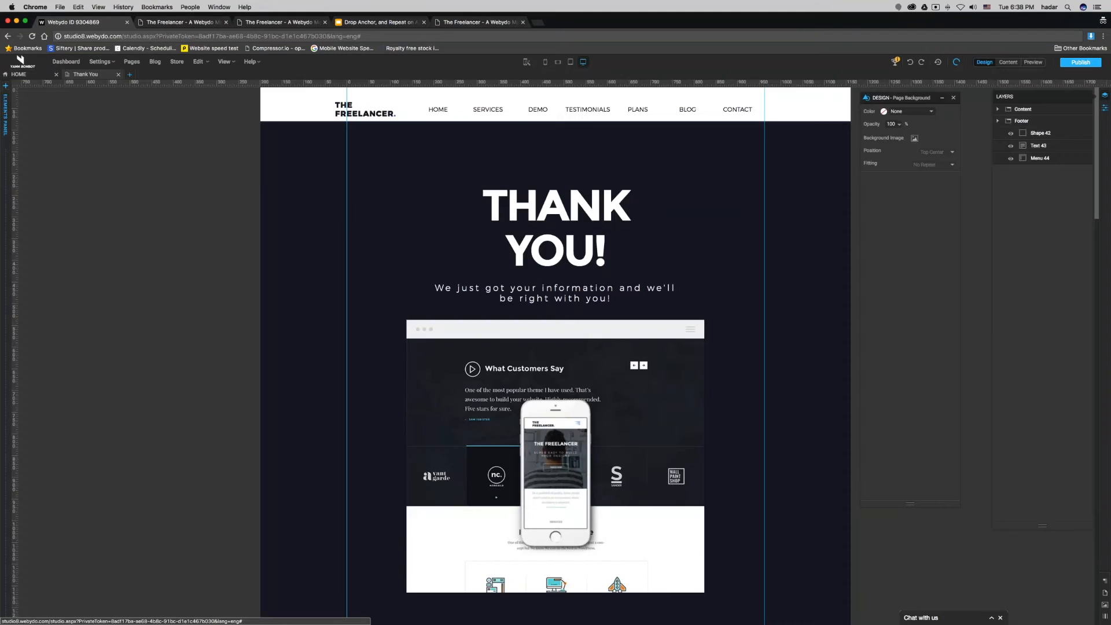
pyautogui.click(23, 75)
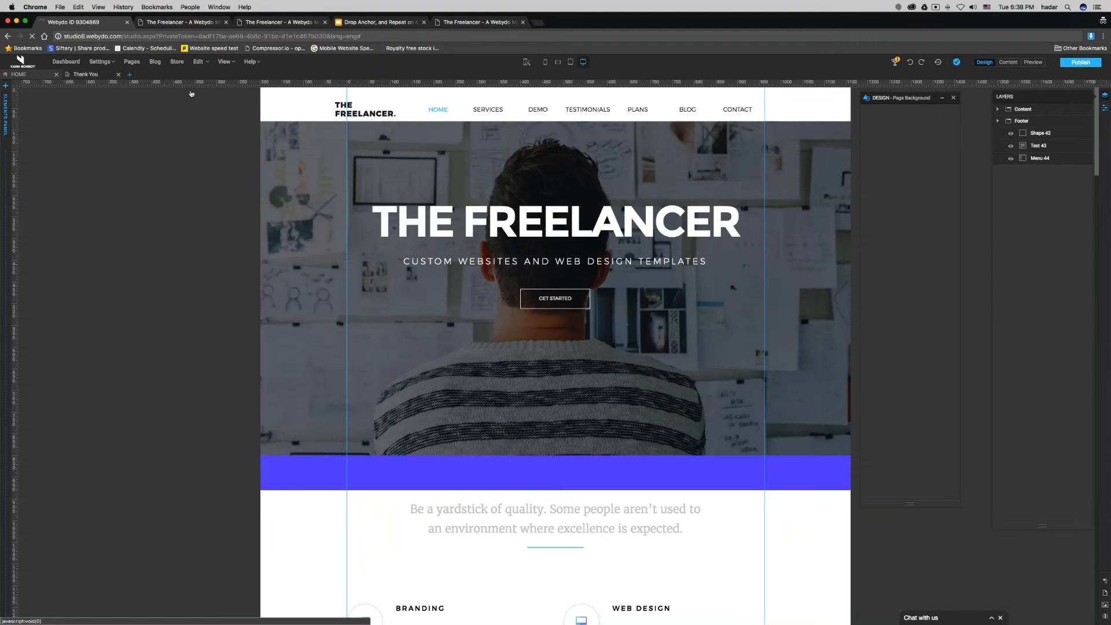
pyautogui.click(84, 75)
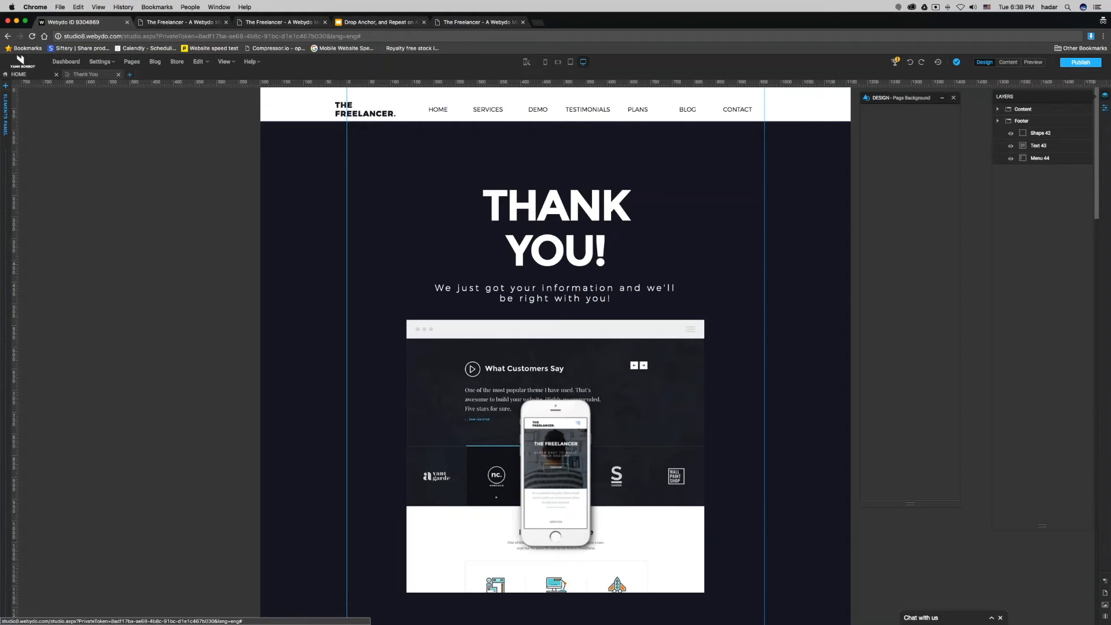
pyautogui.click(570, 114)
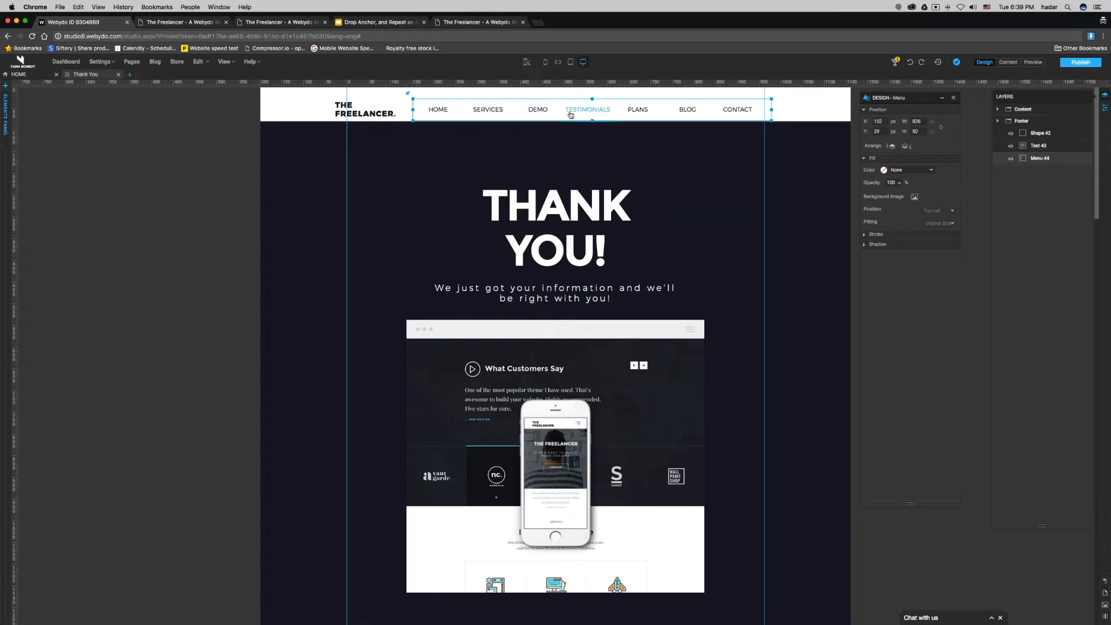
pyautogui.rightClick(713, 111)
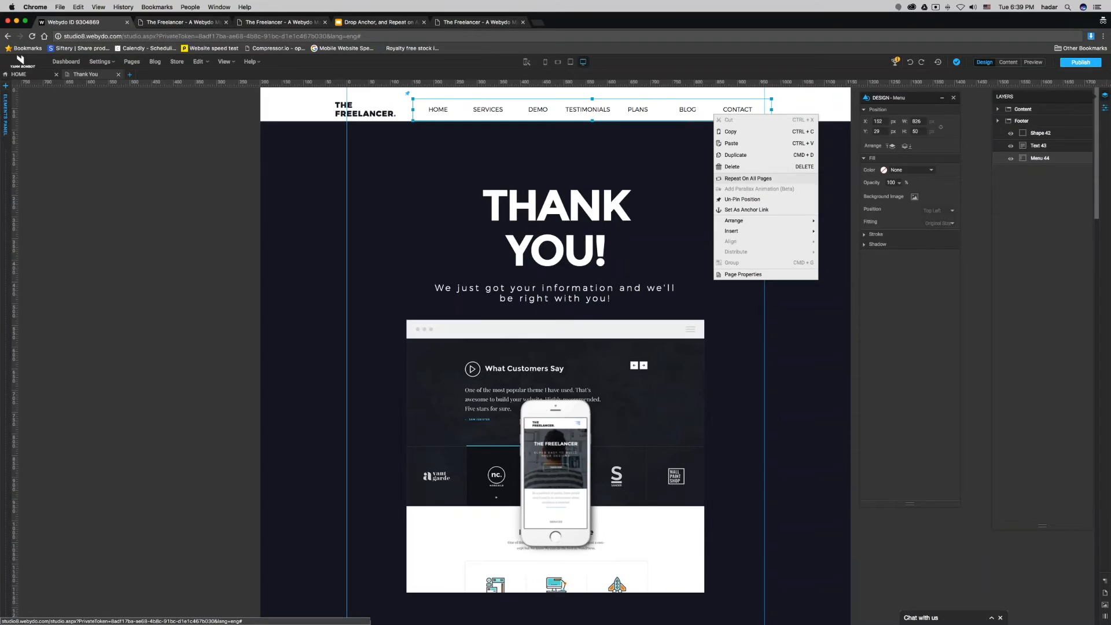
pyautogui.click(747, 178)
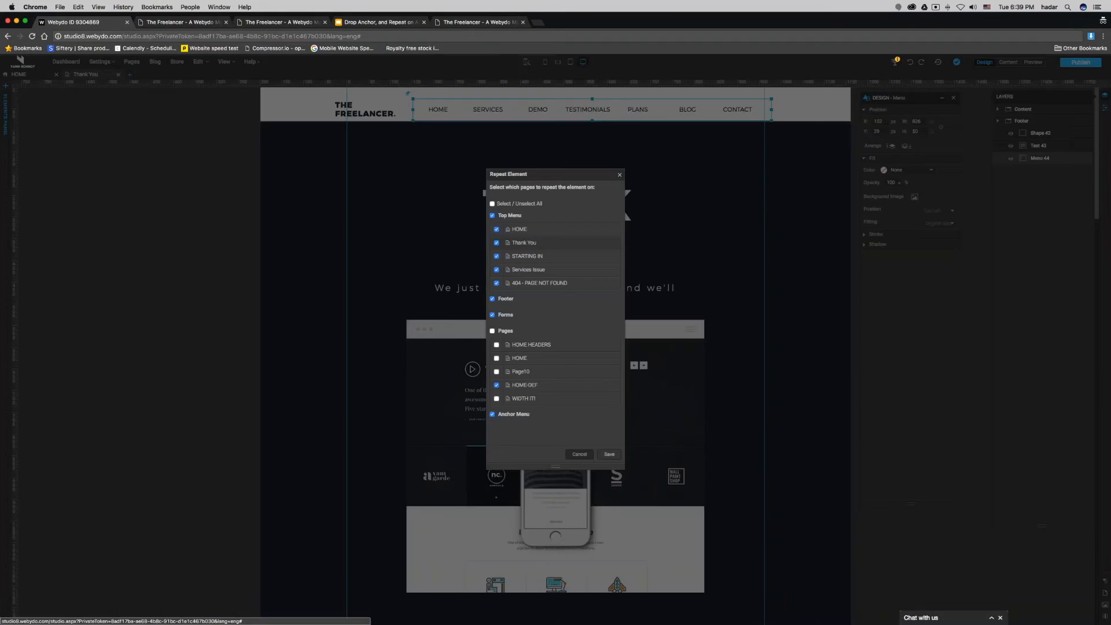
pyautogui.click(496, 243)
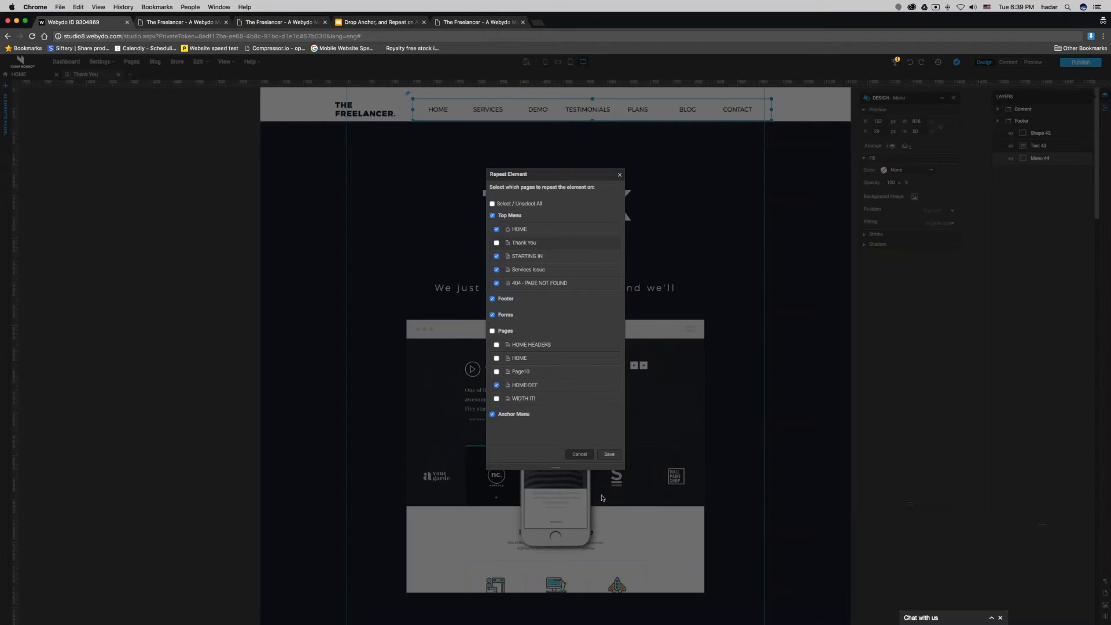
pyautogui.click(583, 457)
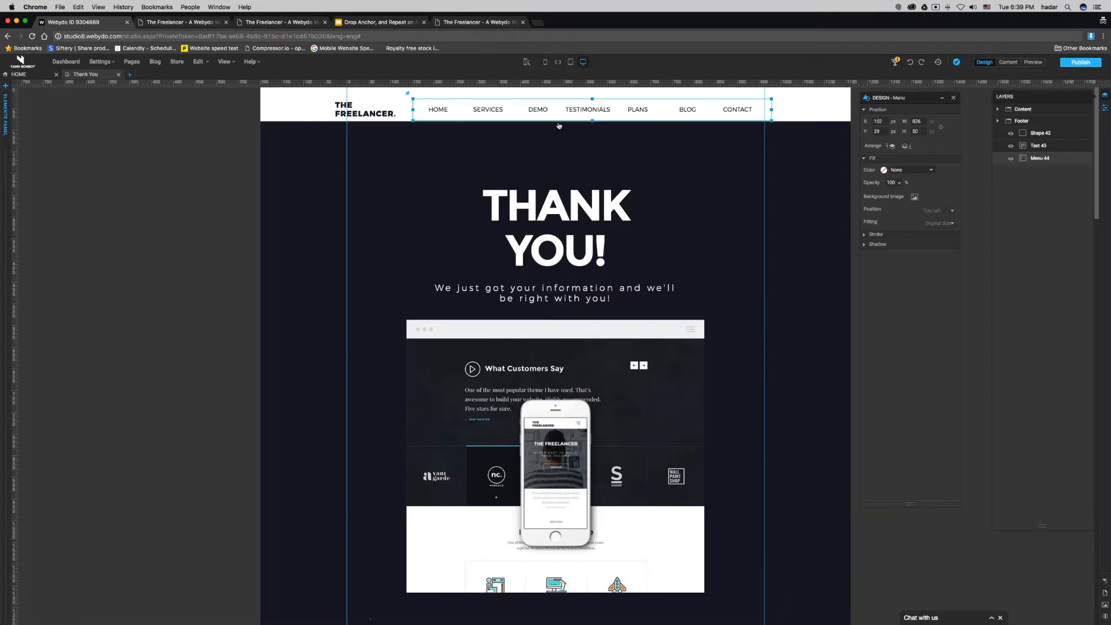
# Duplicate the Thank You page's header menu and move the copy onto the empty canvas beside the page
pyautogui.rightClick(577, 113)
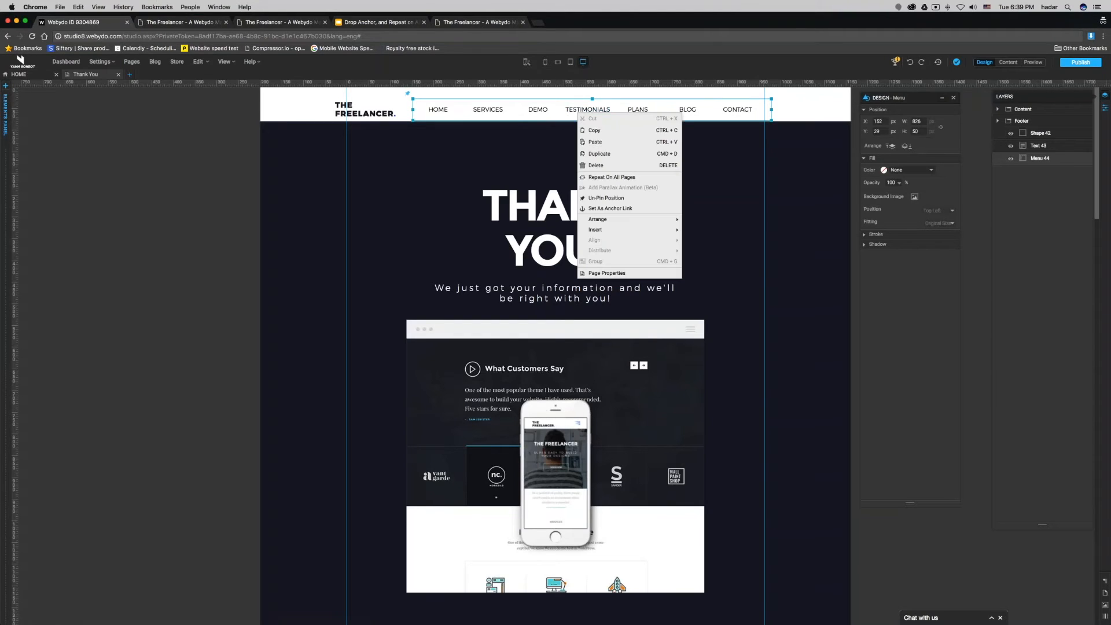
pyautogui.click(587, 154)
pyautogui.moveTo(635, 166); pyautogui.dragTo(125, 177)
# Exclude the Thank You page from the pages on which the duplicated menu repeats
pyautogui.rightClick(187, 173)
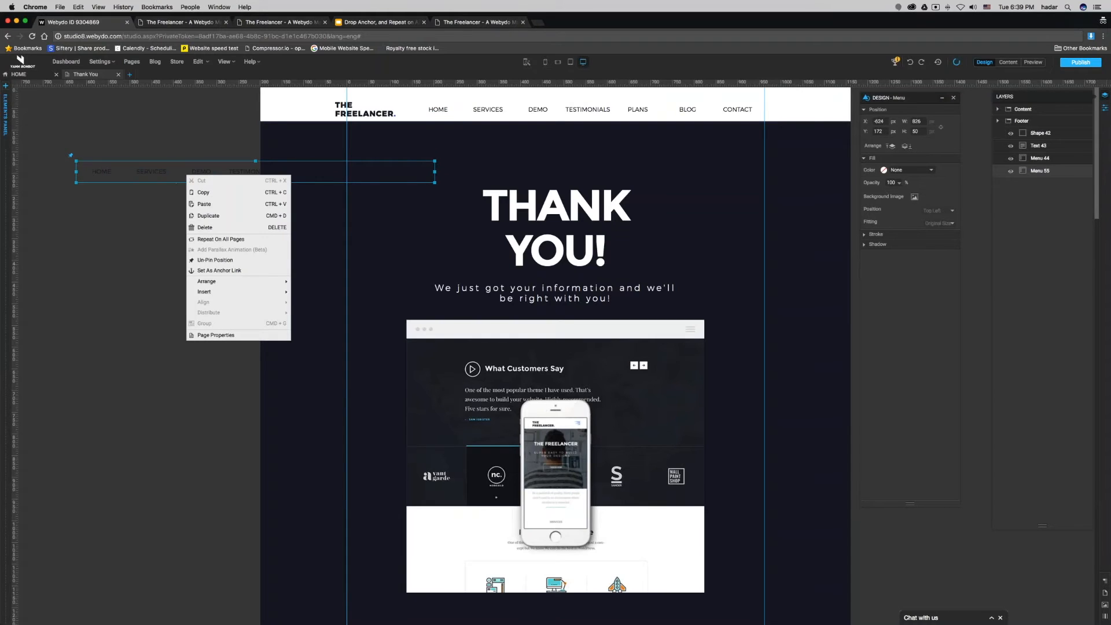
pyautogui.click(231, 239)
pyautogui.click(496, 242)
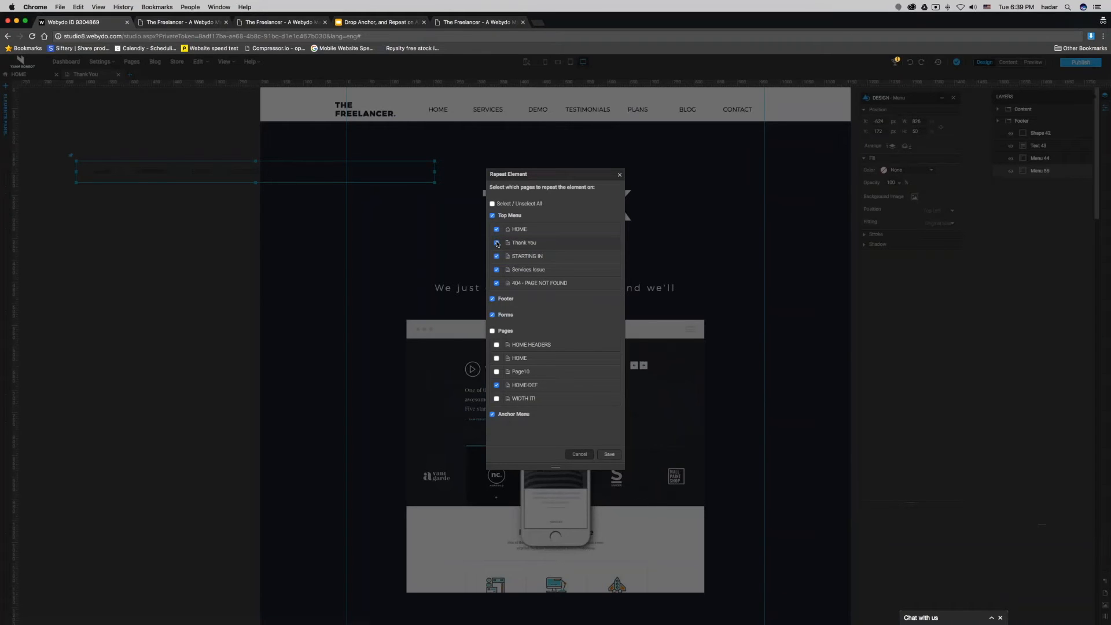
pyautogui.click(609, 455)
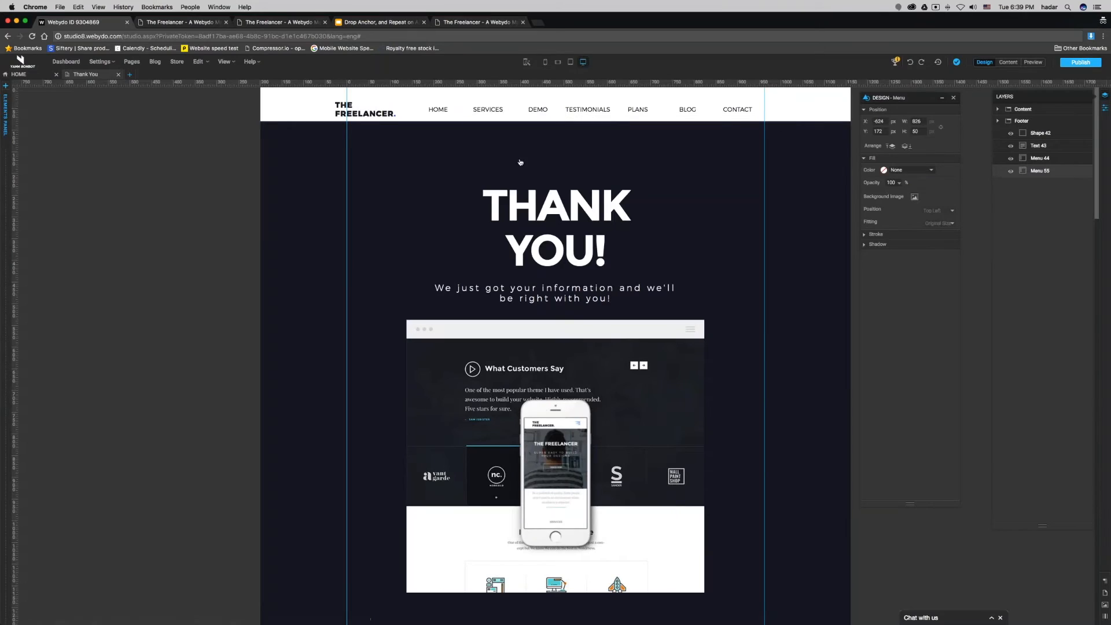
pyautogui.press('super+c')
pyautogui.click(910, 62)
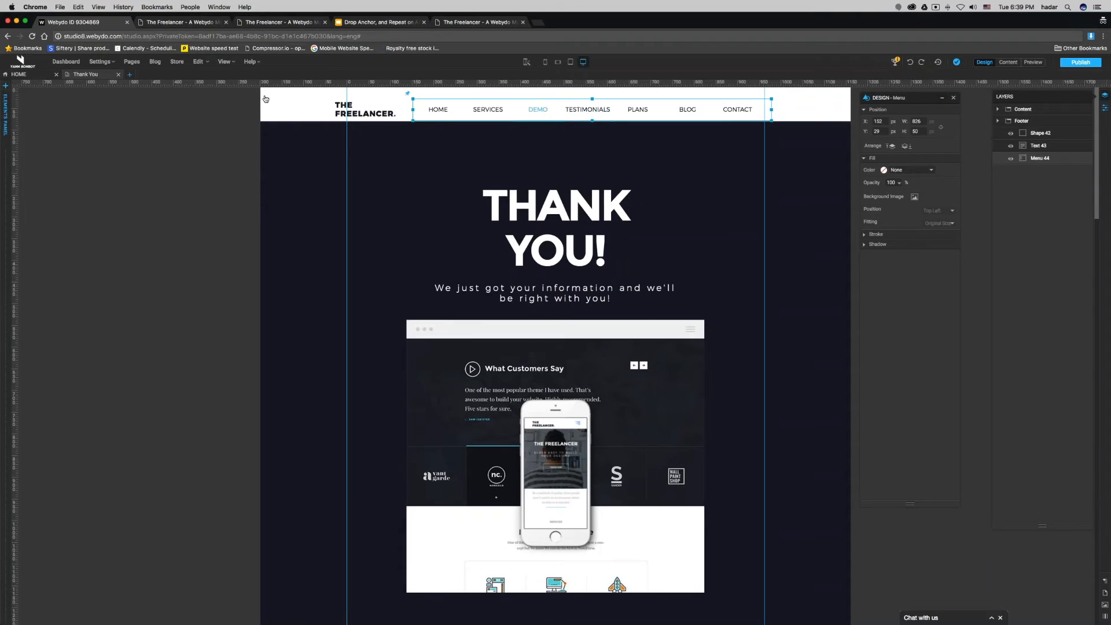
# On the HOME page, turn off page repetition for the duplicated menu beside the canvas
pyautogui.click(35, 79)
pyautogui.click(160, 175)
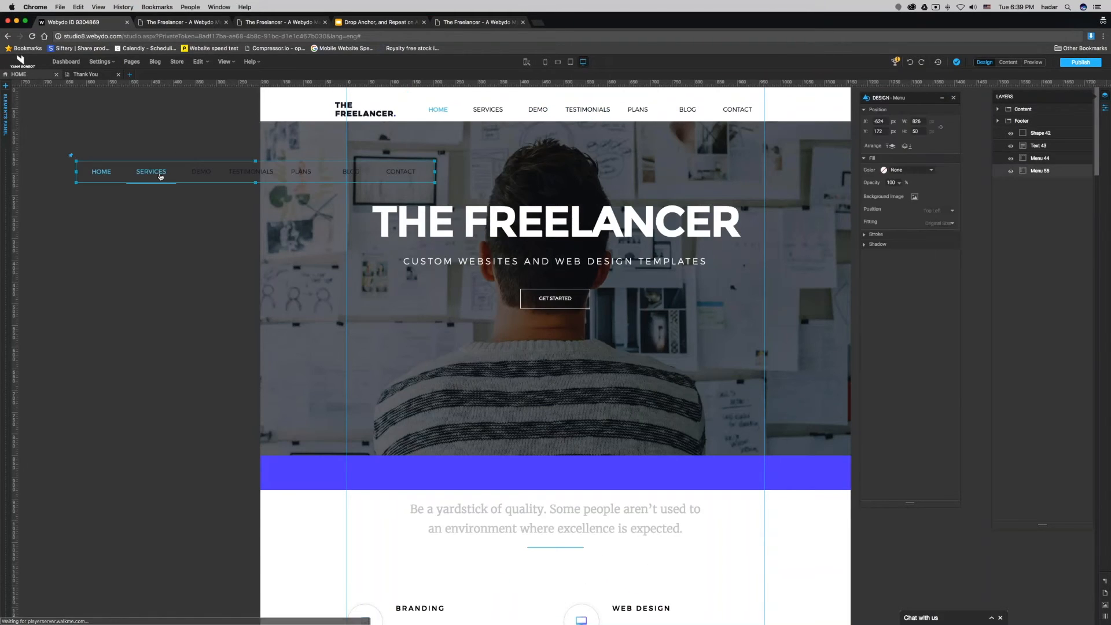
pyautogui.rightClick(161, 176)
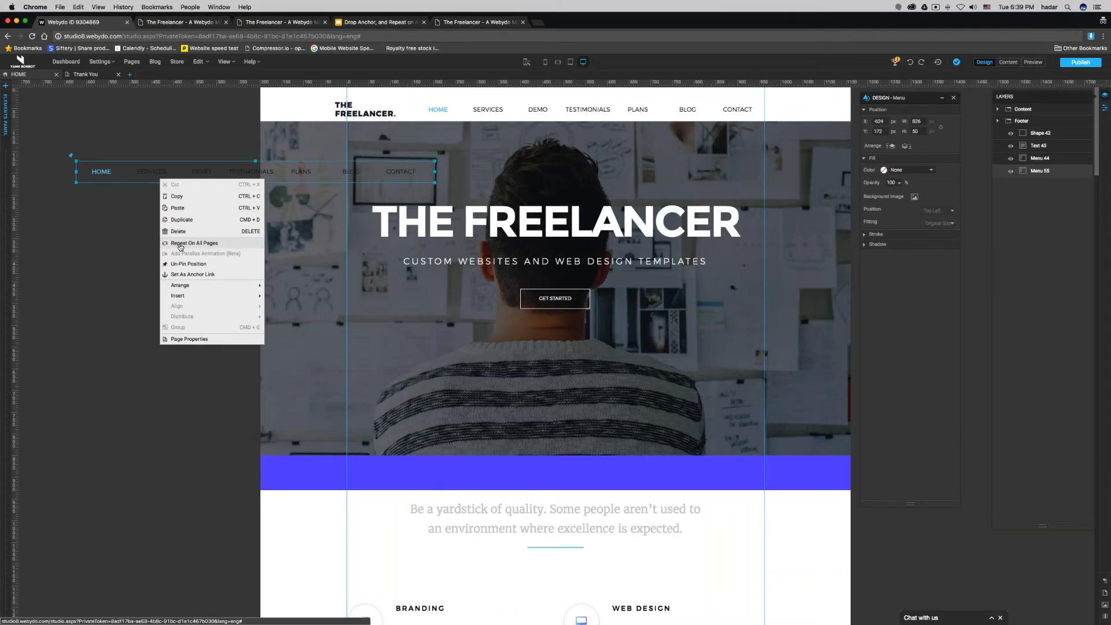
pyautogui.click(181, 248)
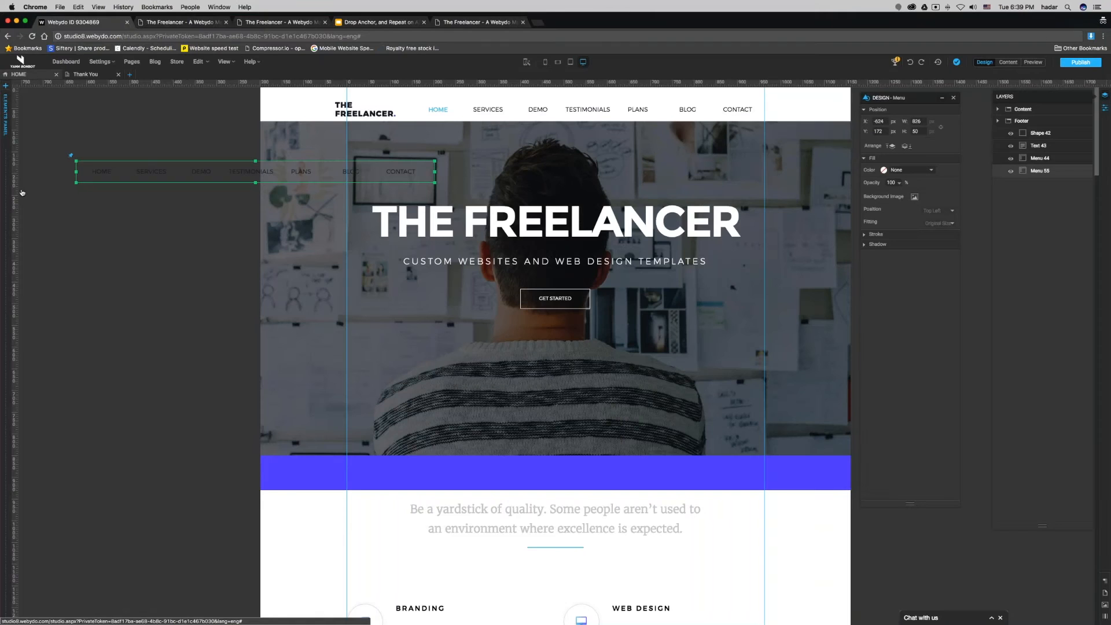
pyautogui.click(609, 455)
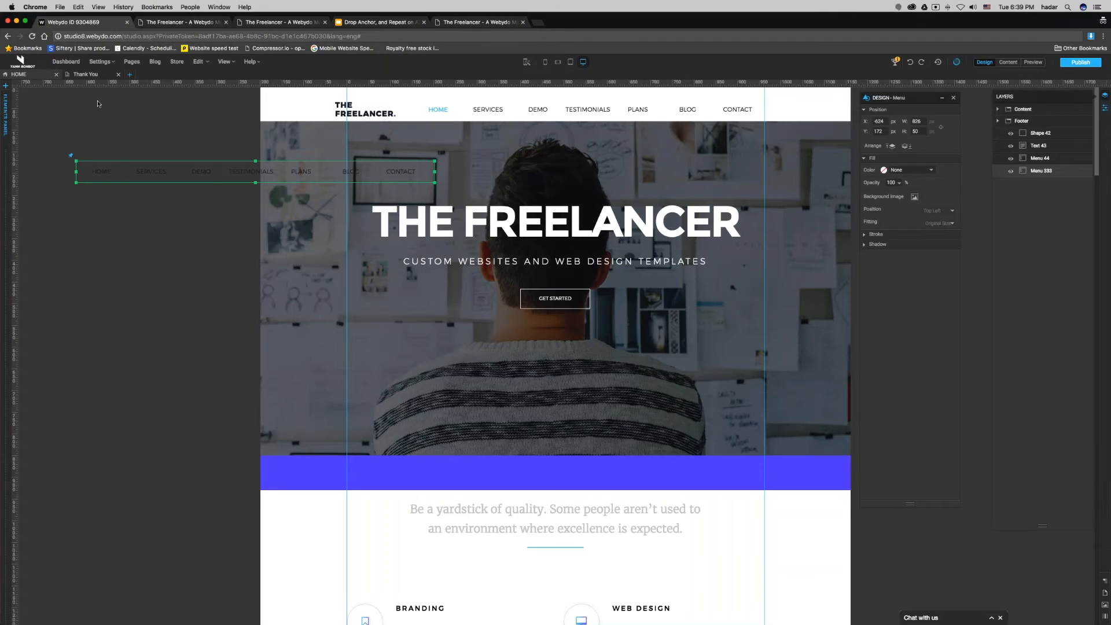
# Copy the non-repeating menu from the HOME page and paste it beside the Thank You page
pyautogui.rightClick(117, 179)
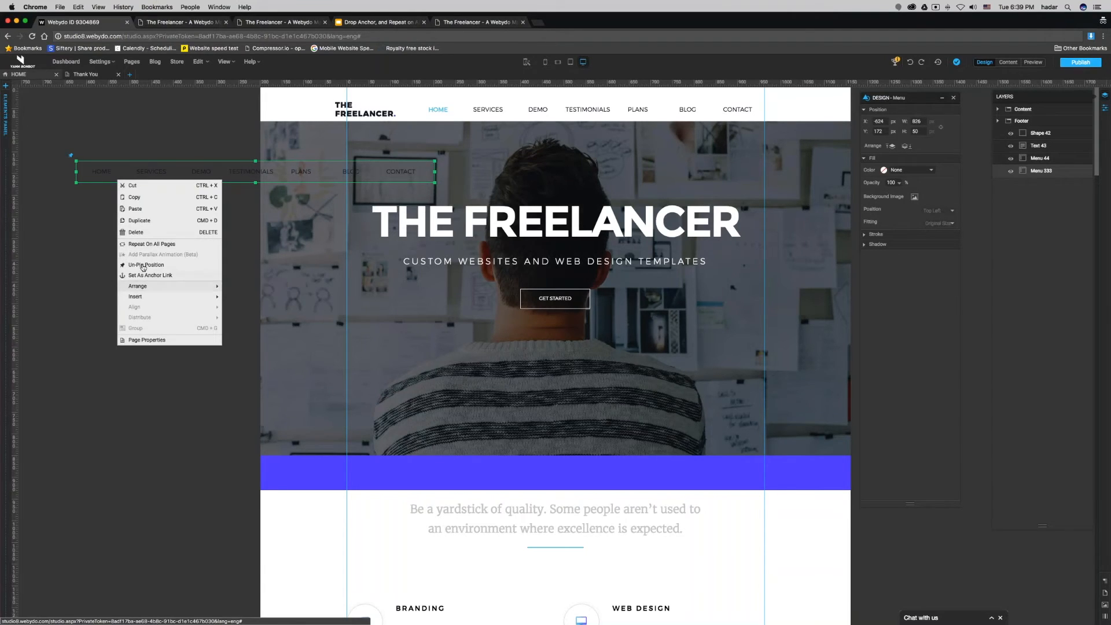
pyautogui.click(145, 197)
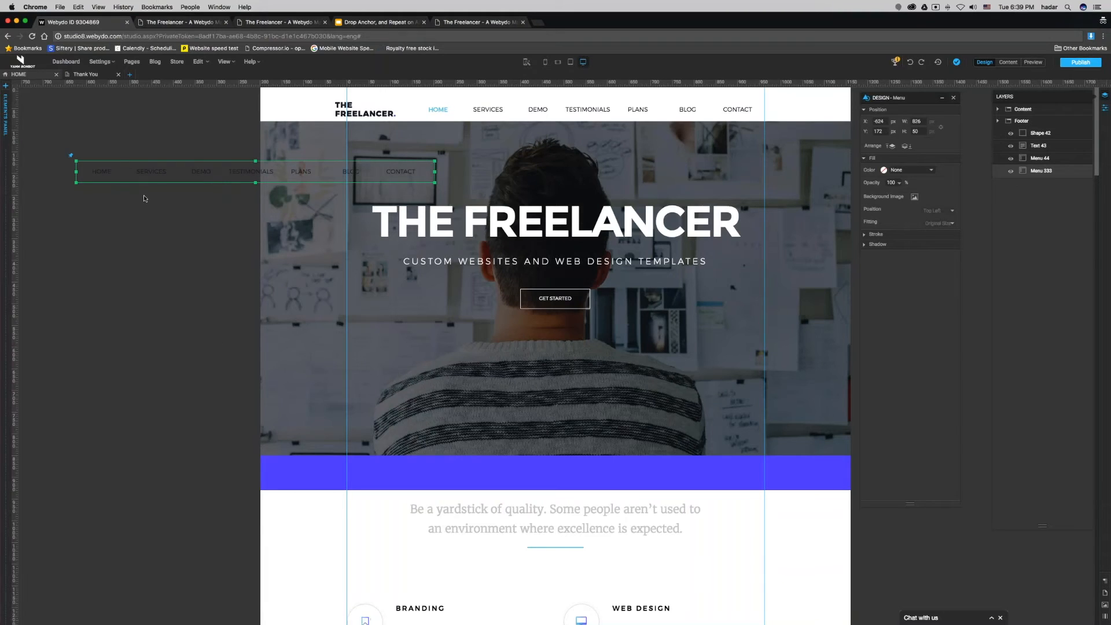
pyautogui.click(71, 75)
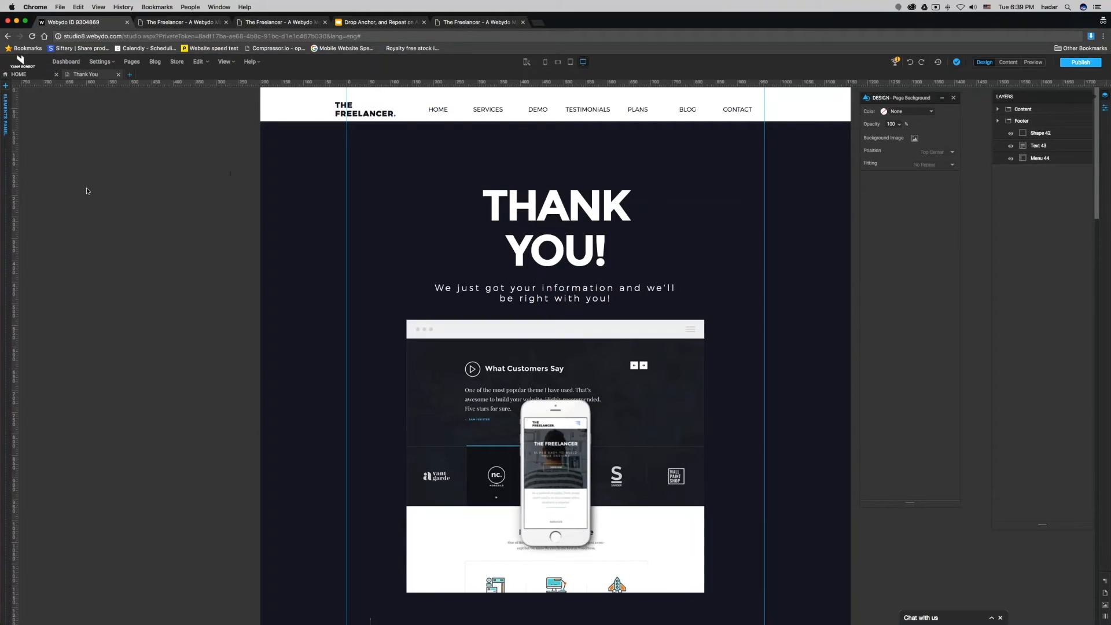
pyautogui.rightClick(67, 225)
pyautogui.click(115, 221)
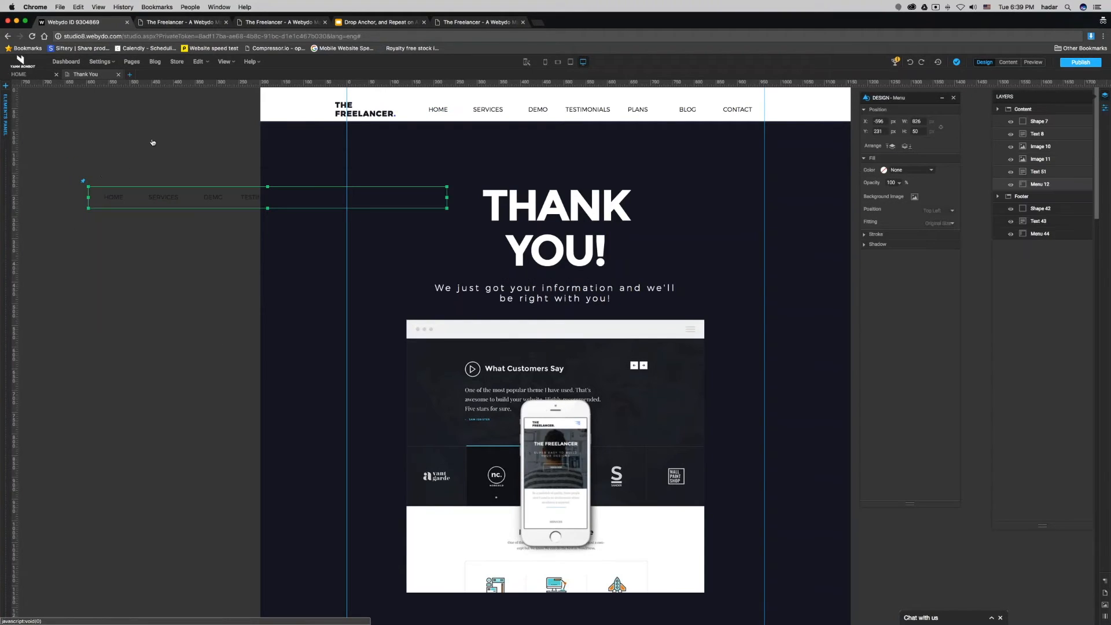
# Delete the leftover duplicate menu from the HOME page and return to the Thank You page
pyautogui.click(18, 74)
pyautogui.press('super+v')
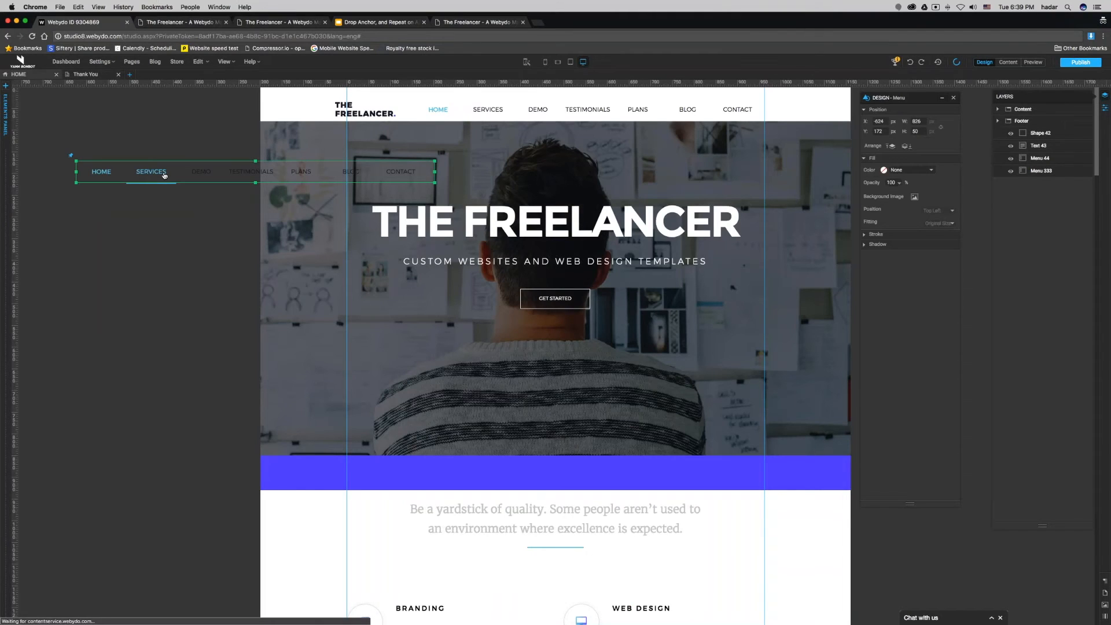
pyautogui.click(85, 74)
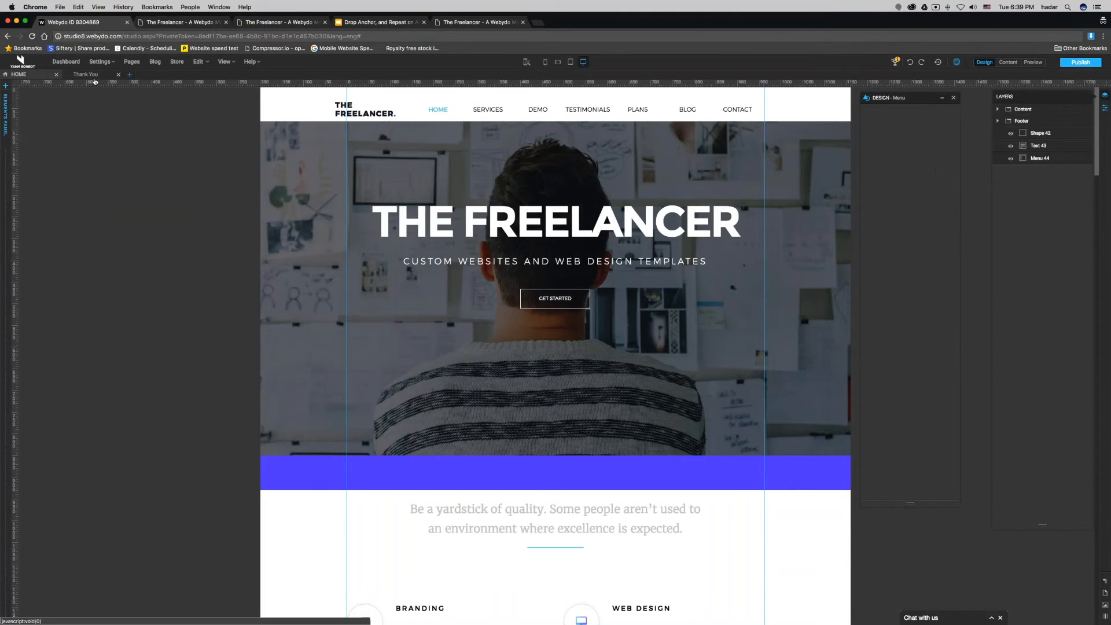
# Change the original header menu's page repetition so that it is excluded from the Thank You page
pyautogui.rightClick(508, 113)
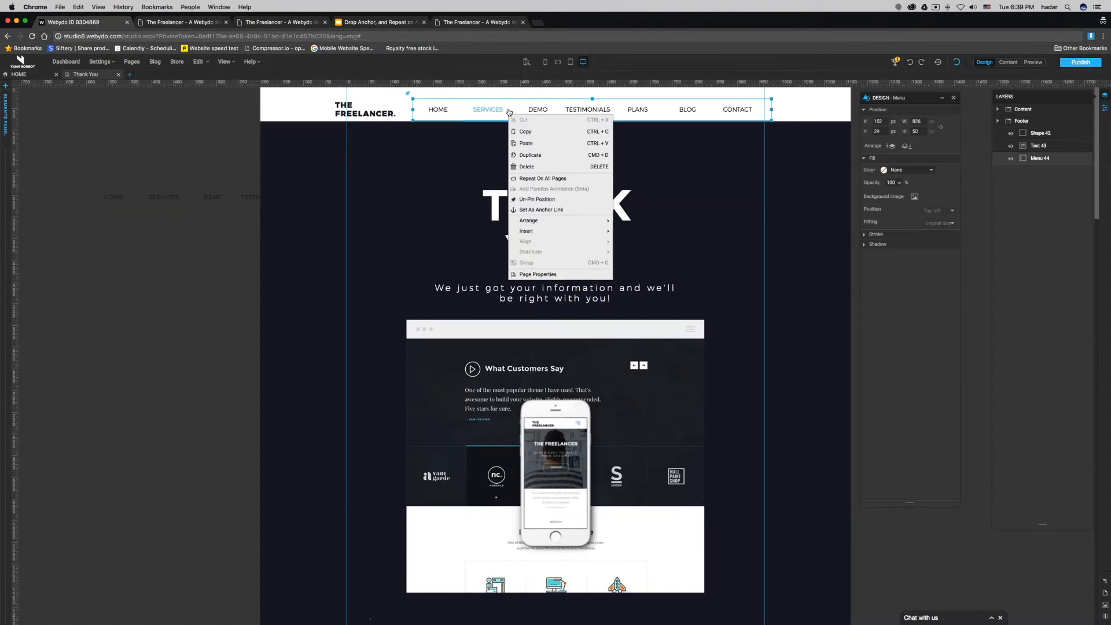
pyautogui.click(539, 180)
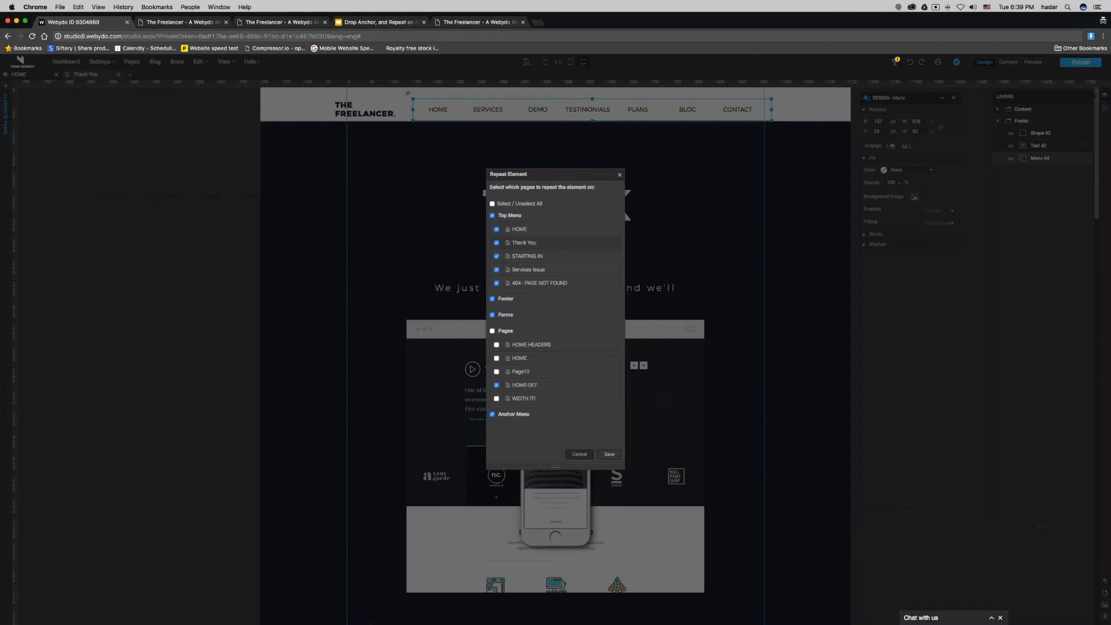
pyautogui.click(492, 204)
pyautogui.click(493, 204)
pyautogui.click(496, 344)
pyautogui.click(496, 399)
pyautogui.click(496, 386)
pyautogui.click(609, 454)
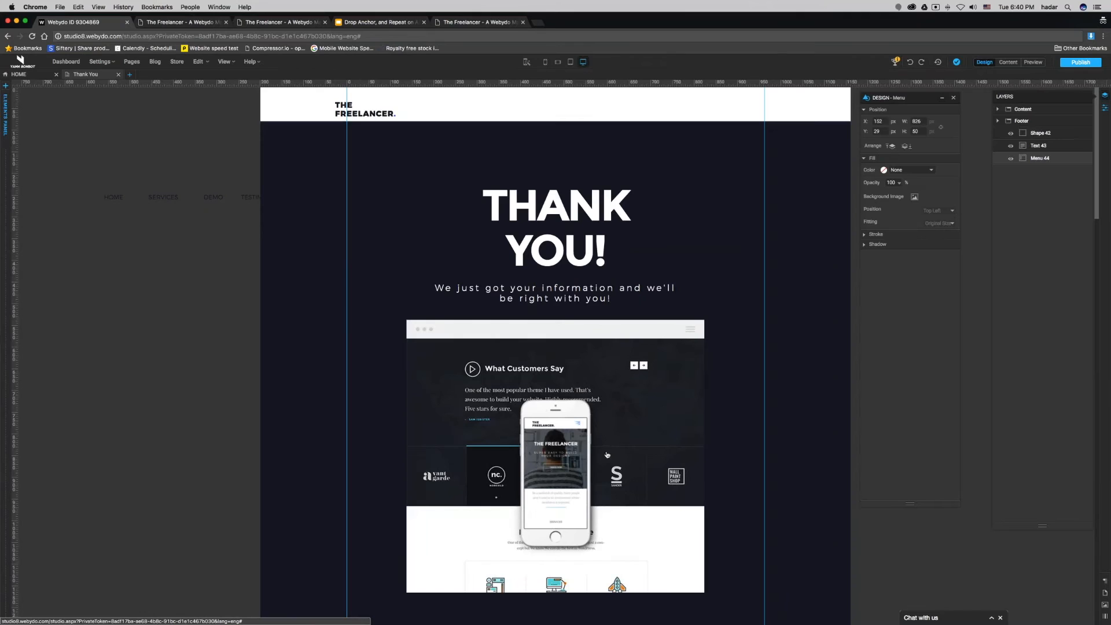
# Move the pasted menu into the Thank You header, bring it to the front, re-pin it and nudge it to X 137
pyautogui.moveTo(173, 199); pyautogui.dragTo(487, 113)
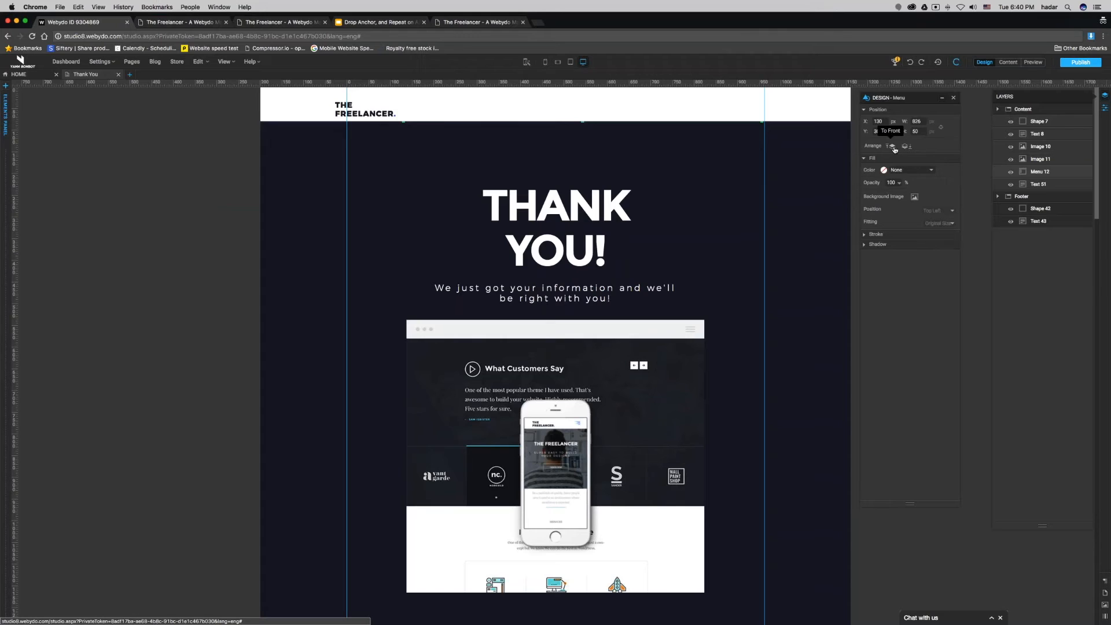
pyautogui.rightClick(584, 117)
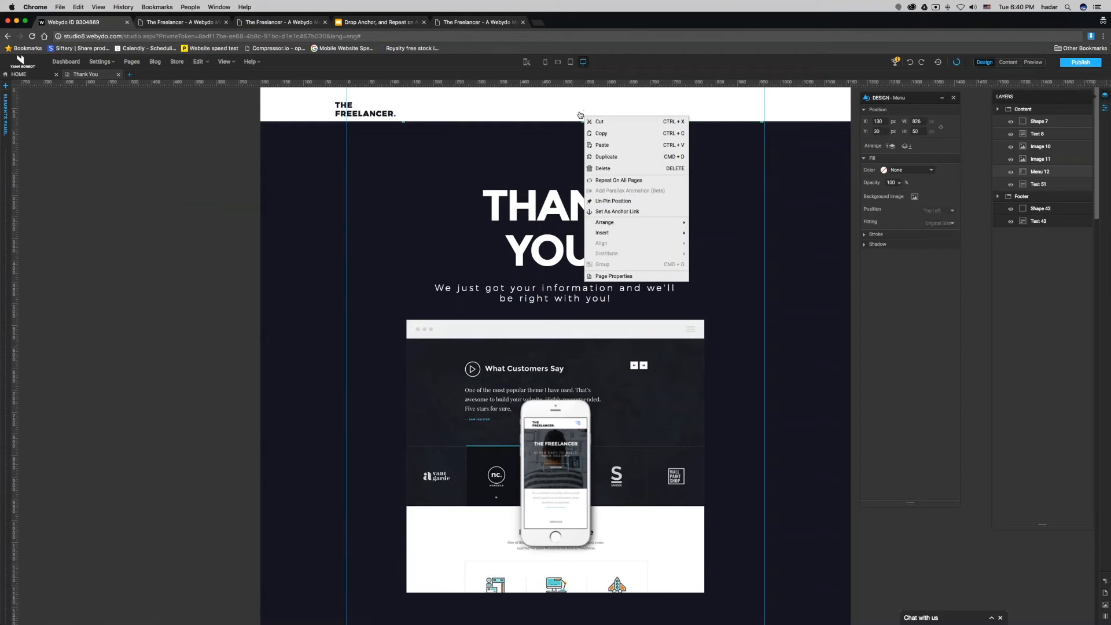
pyautogui.click(599, 200)
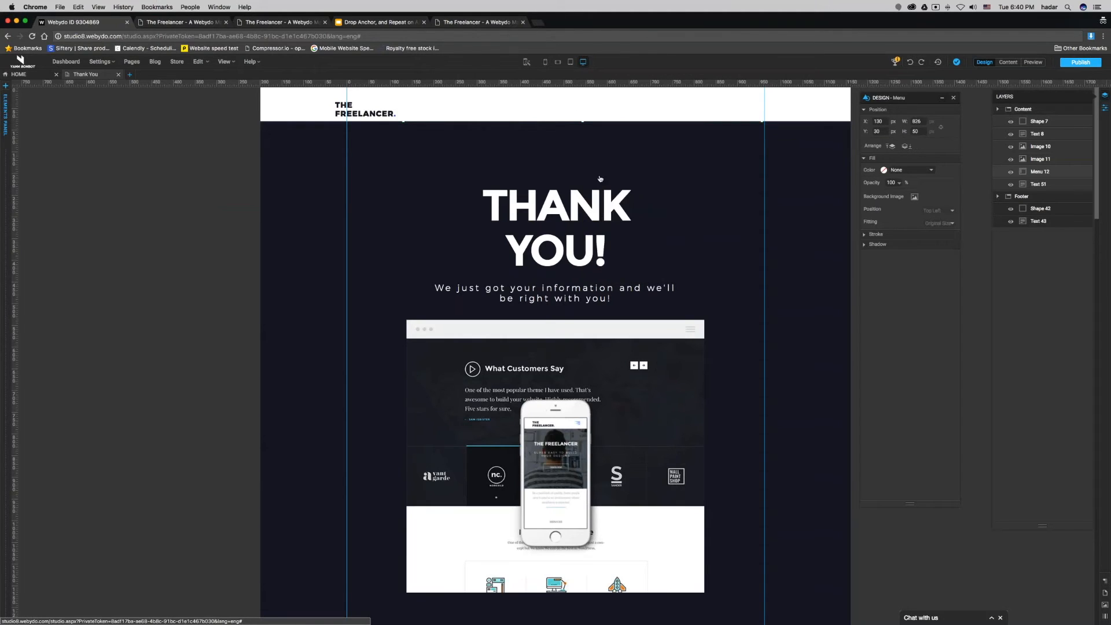
pyautogui.rightClick(586, 111)
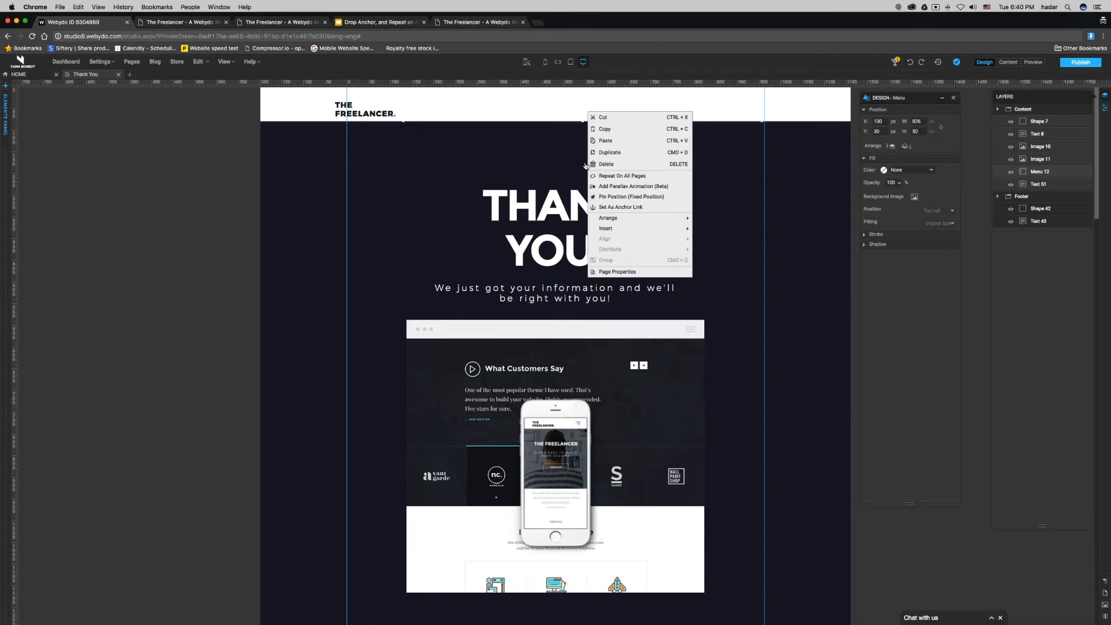
pyautogui.click(617, 198)
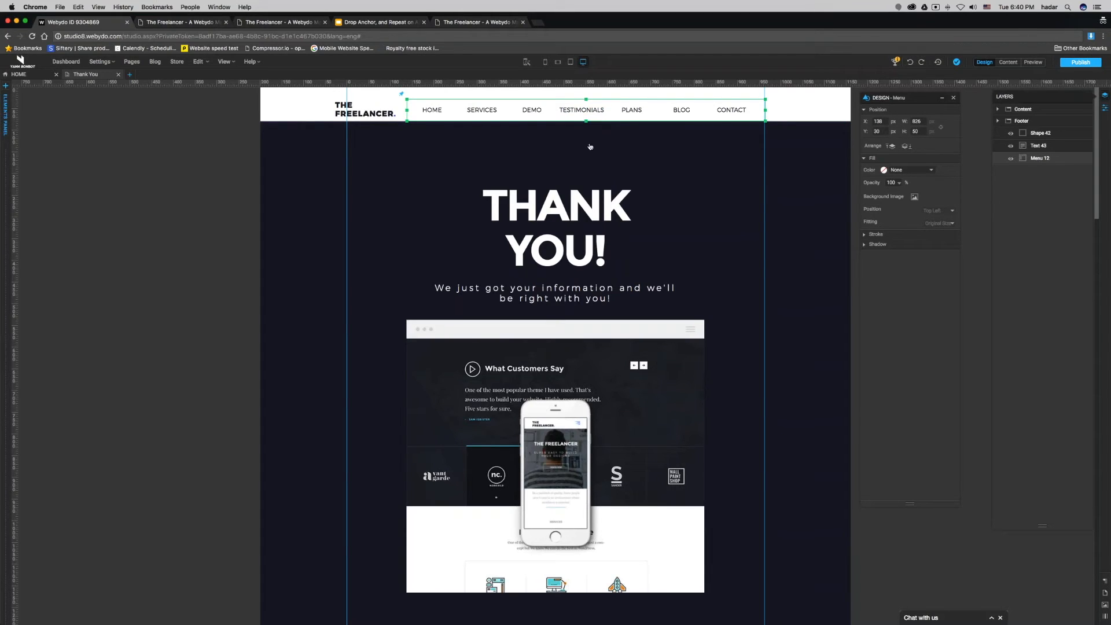
pyautogui.press('Left')
# Set the Thank You header menu to use the Anchor Menu instead of the Top Menu
pyautogui.click(131, 61)
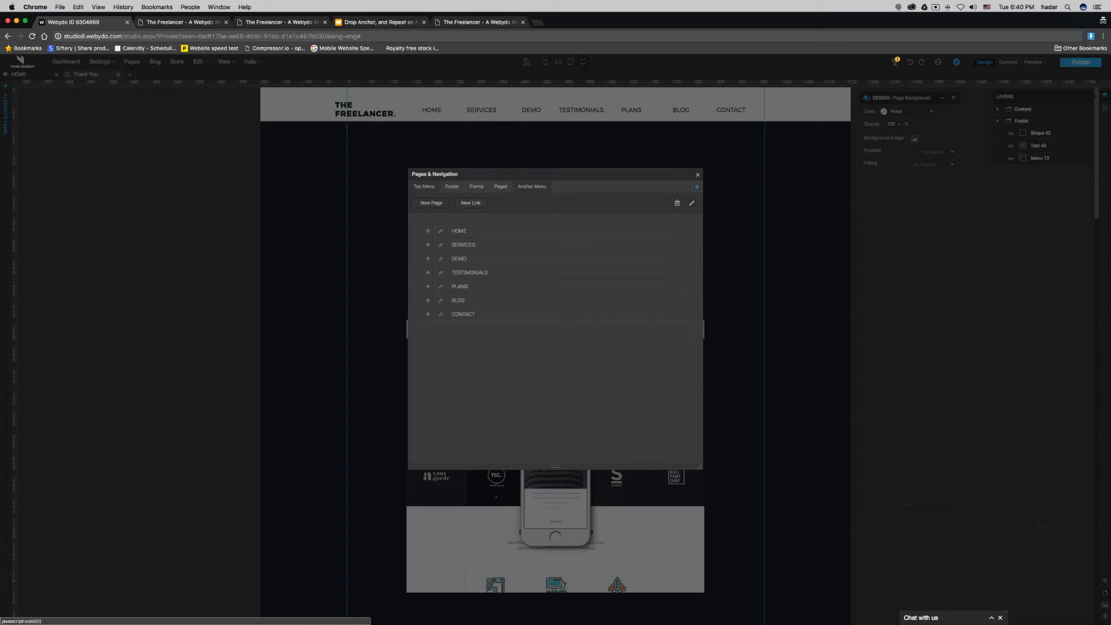
pyautogui.click(697, 174)
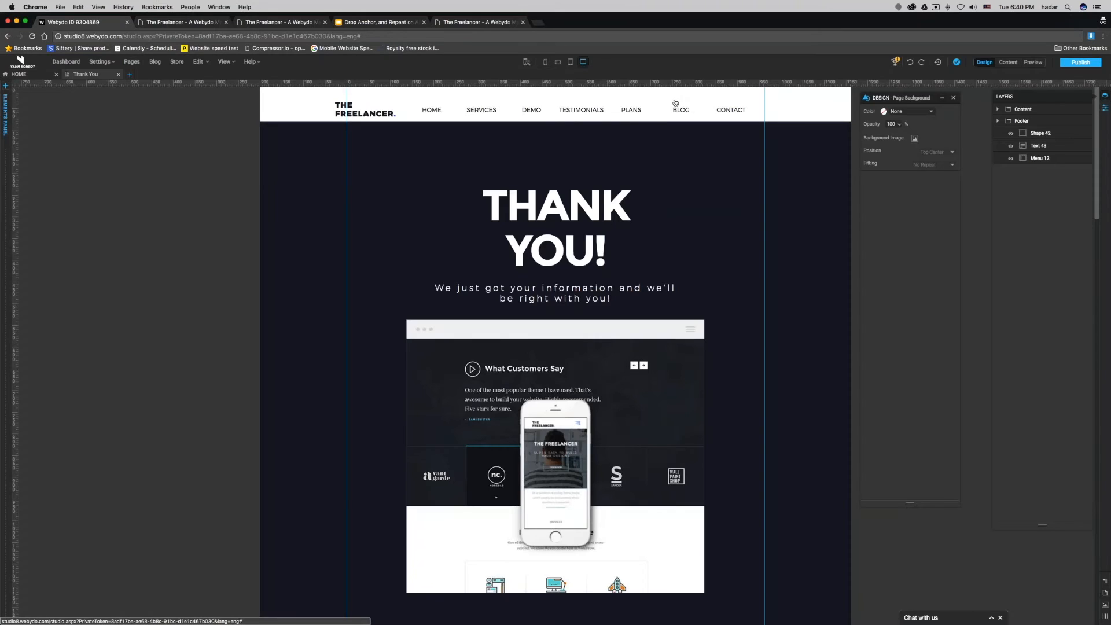
pyautogui.click(577, 113)
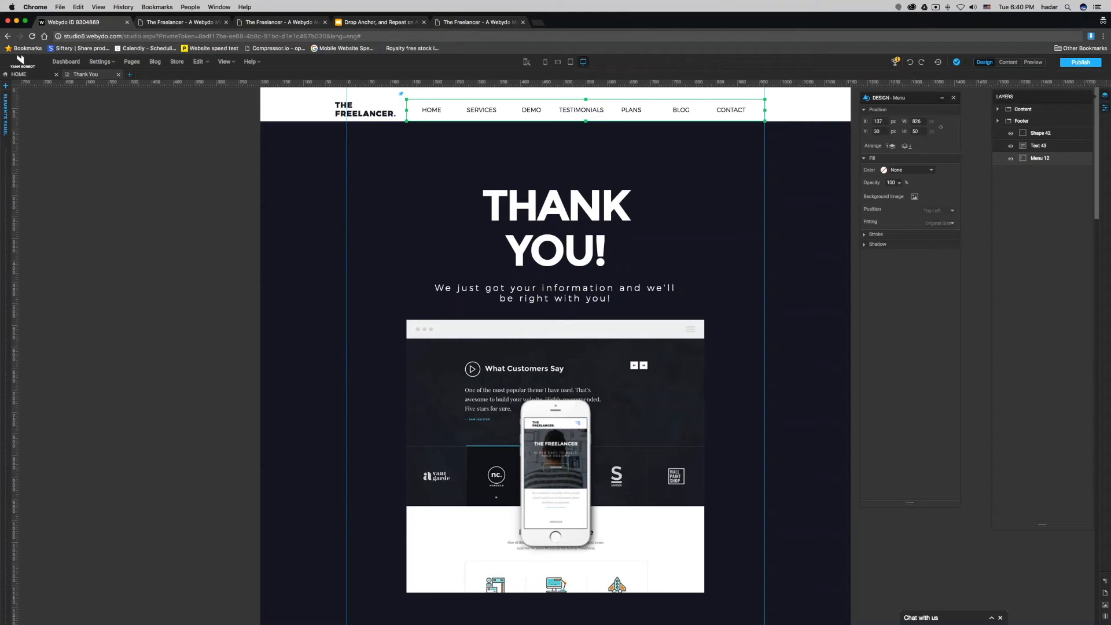
pyautogui.click(1105, 107)
pyautogui.click(1052, 154)
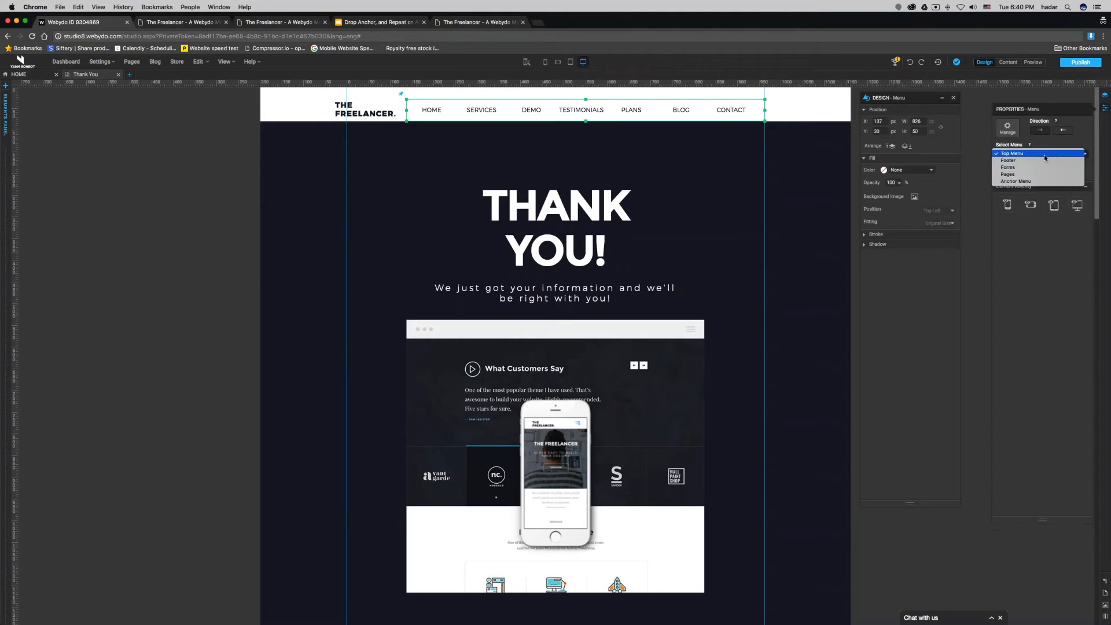
pyautogui.click(1018, 183)
pyautogui.click(100, 239)
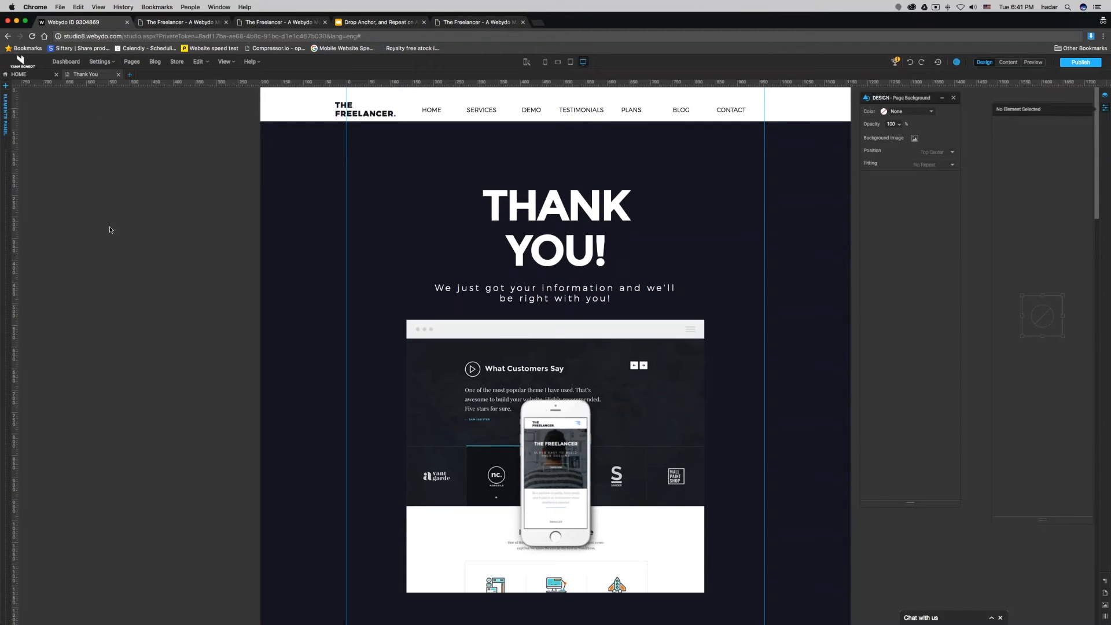
# Open the settings of the Anchor Menu's DEMO link and set its link type to External Link
pyautogui.click(133, 62)
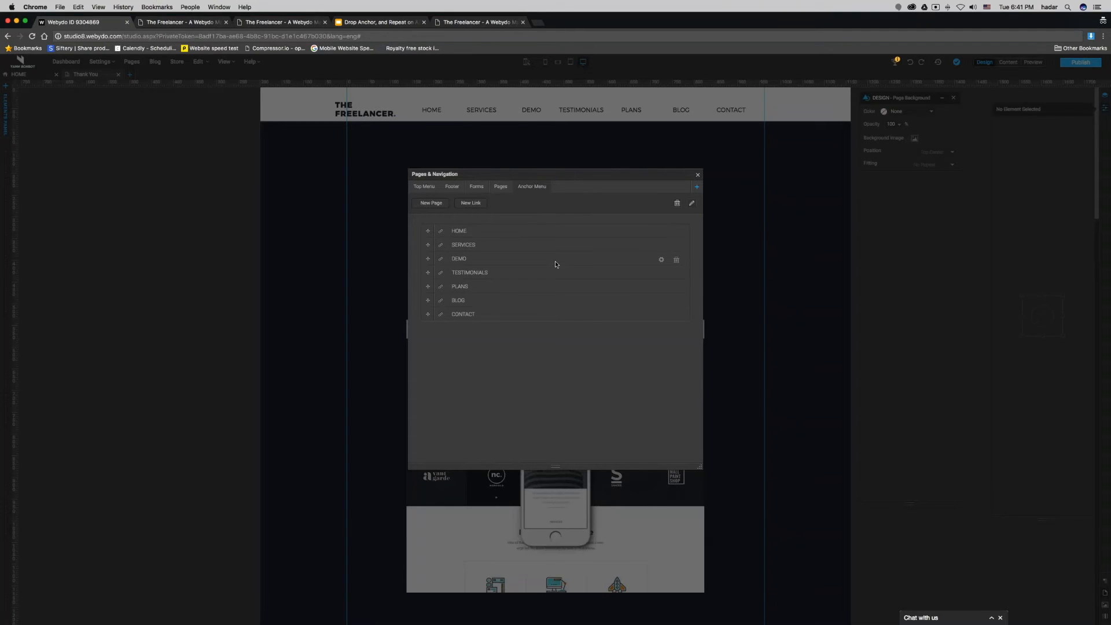
pyautogui.click(660, 260)
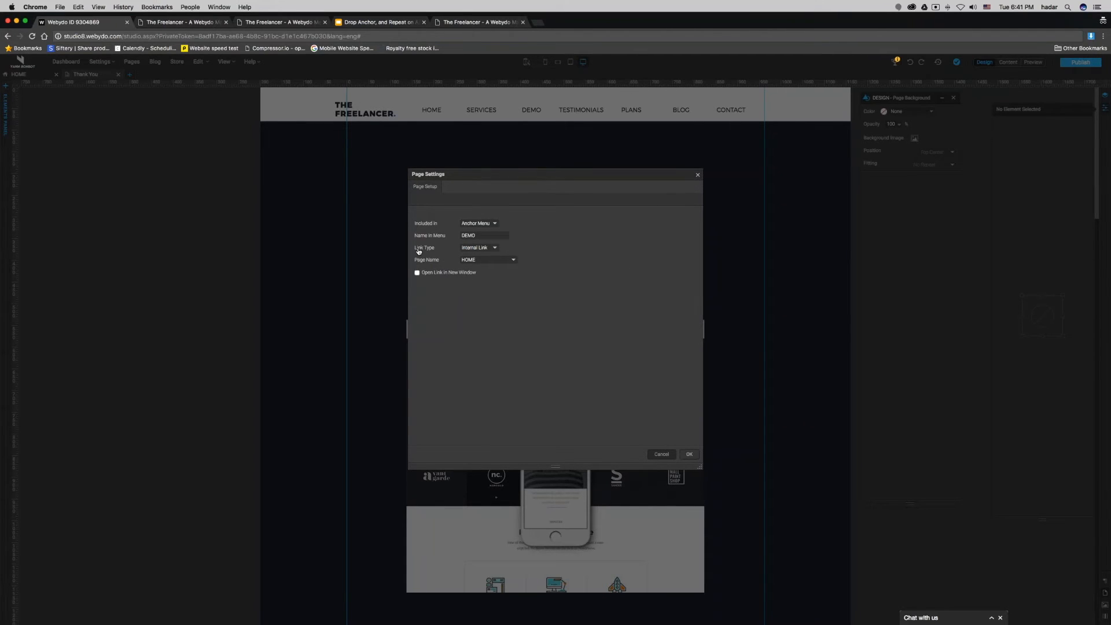
pyautogui.click(478, 247)
pyautogui.click(489, 254)
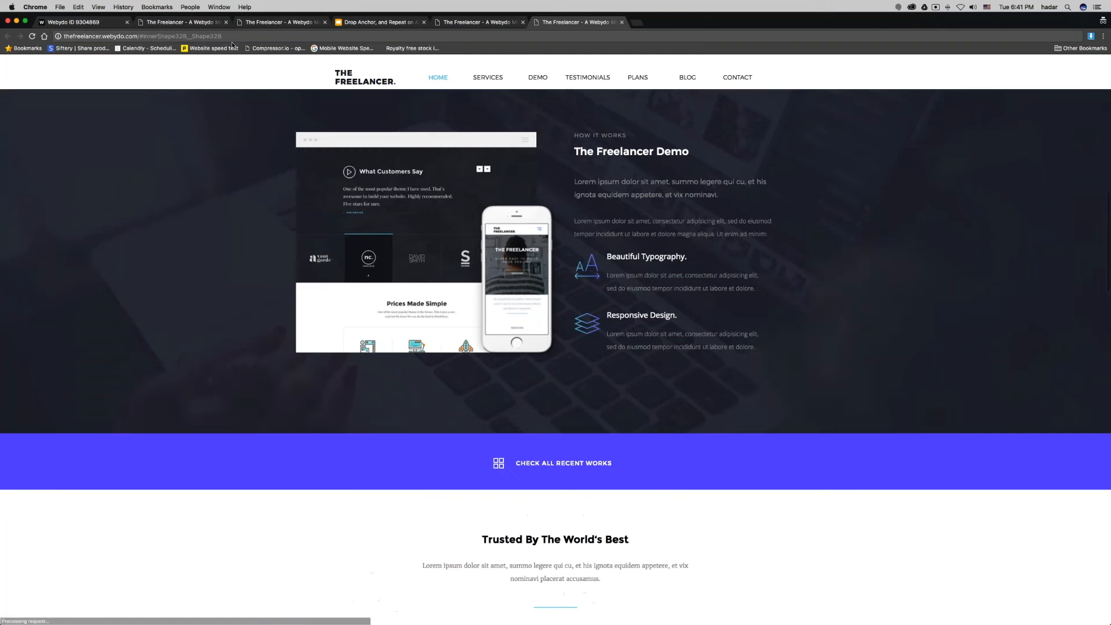
# Copy the anchor URL of the Demo section from the published Freelancer home page
pyautogui.click(232, 36)
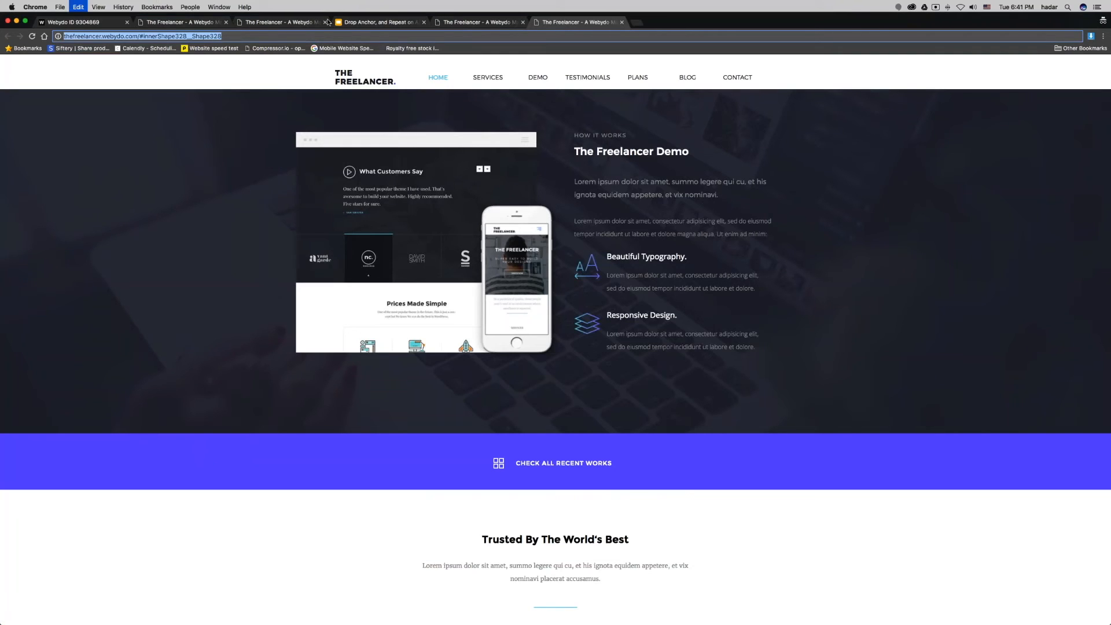
pyautogui.rightClick(188, 35)
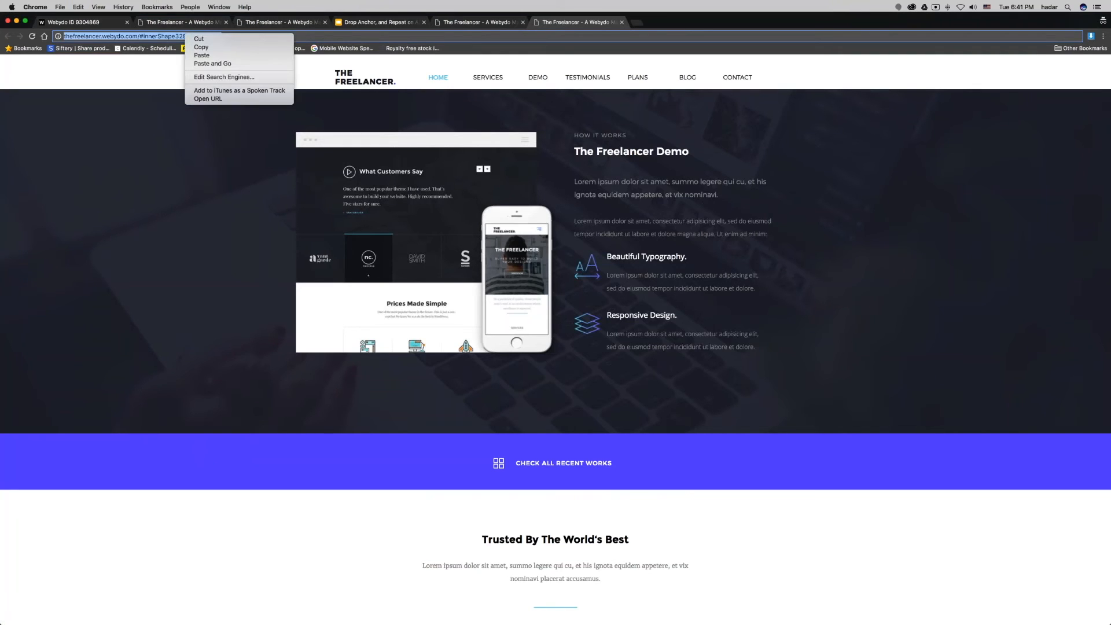
pyautogui.click(199, 47)
# Back in the Webydo editor, paste the copied Demo anchor URL as the DEMO link's address and save the link settings
pyautogui.click(81, 22)
pyautogui.tripleClick(485, 259)
pyautogui.press('BackSpace')
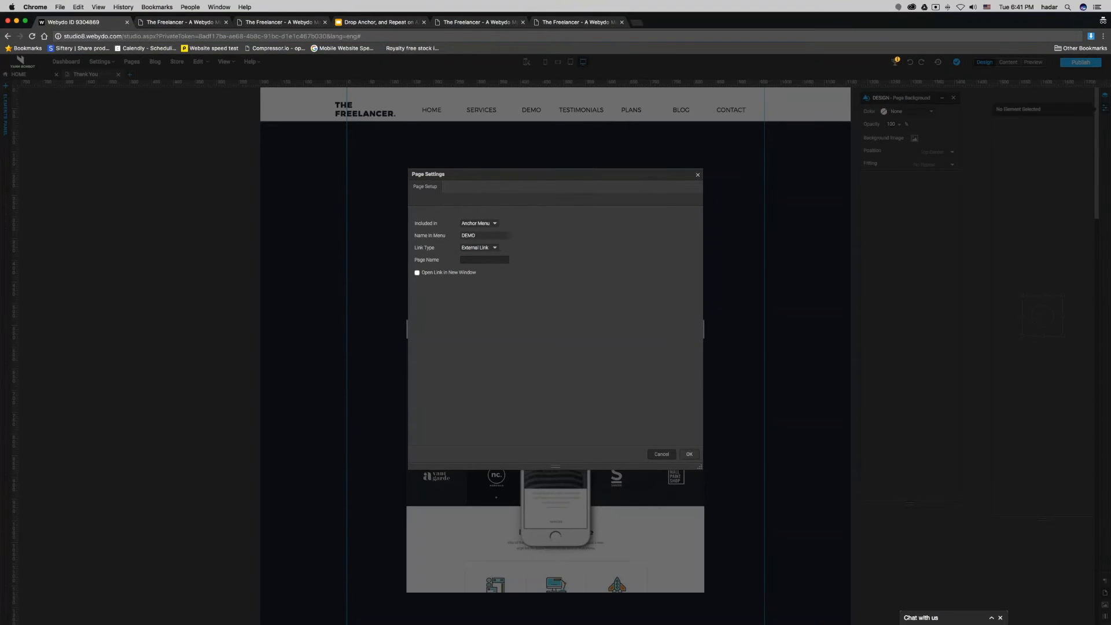
pyautogui.rightClick(474, 258)
pyautogui.click(491, 302)
pyautogui.click(689, 454)
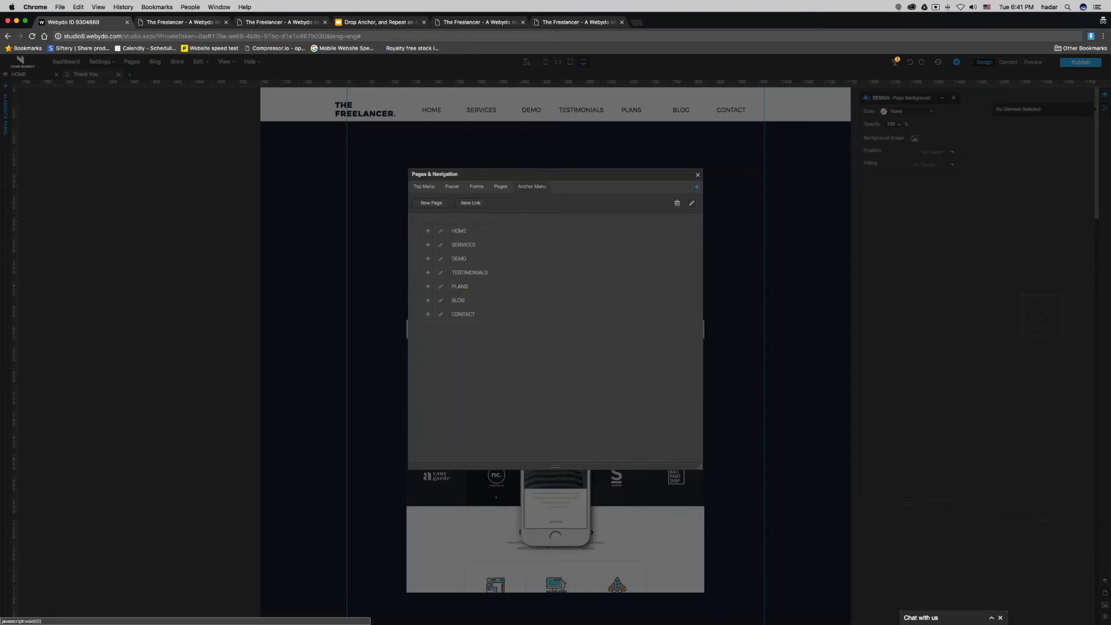
# Publish the site and follow the DEMO link from the live Thank You page to test its jump to the home page section
pyautogui.click(698, 175)
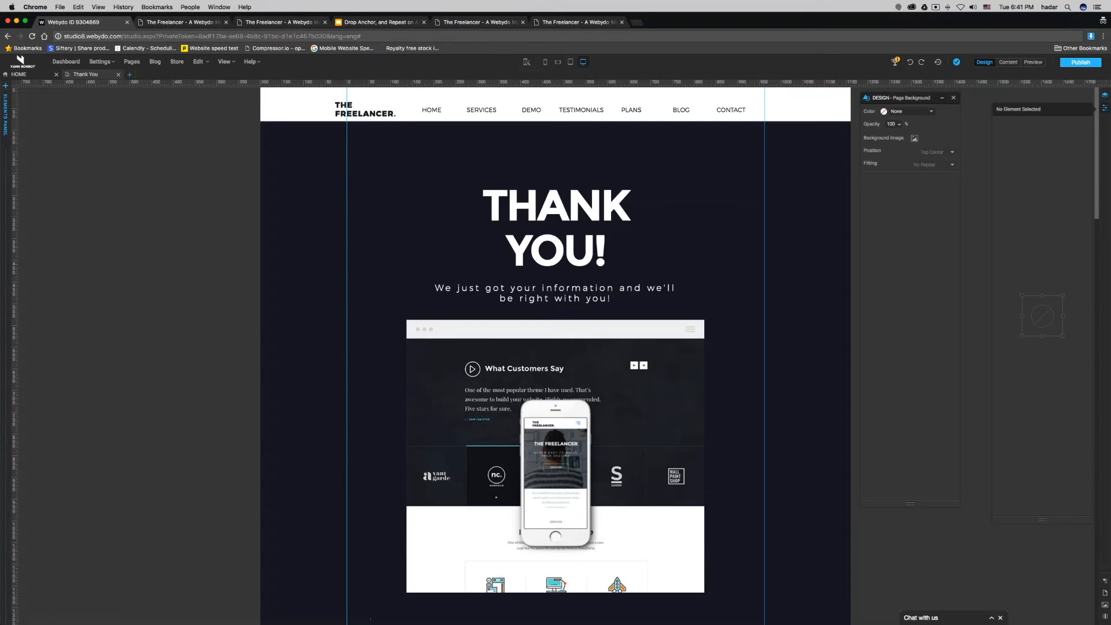
pyautogui.click(1080, 62)
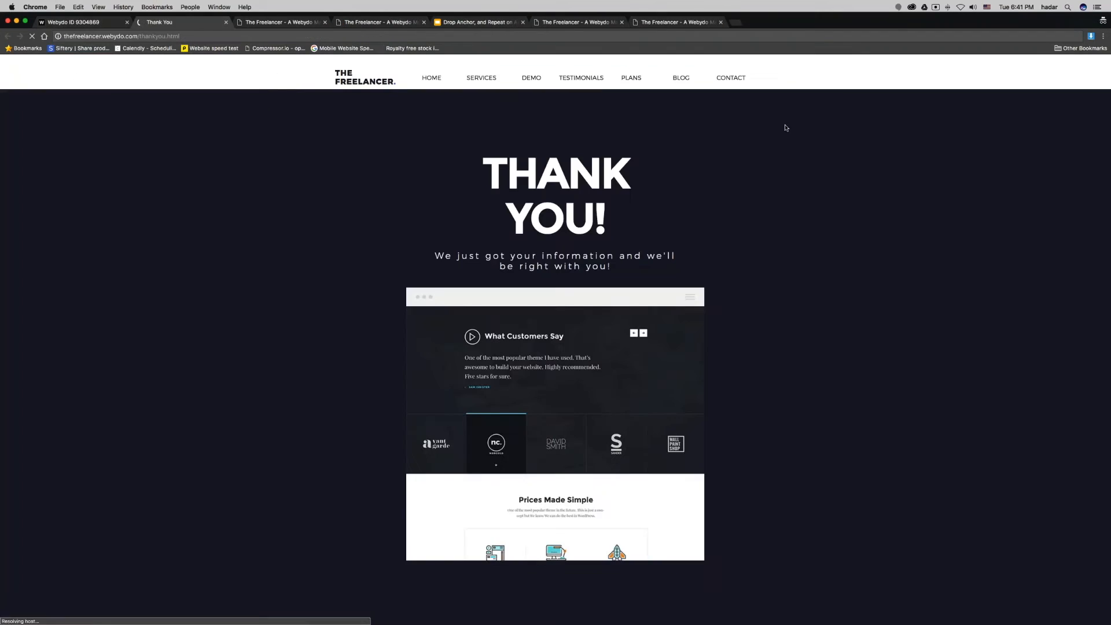
pyautogui.scroll(-10, 745, 221)
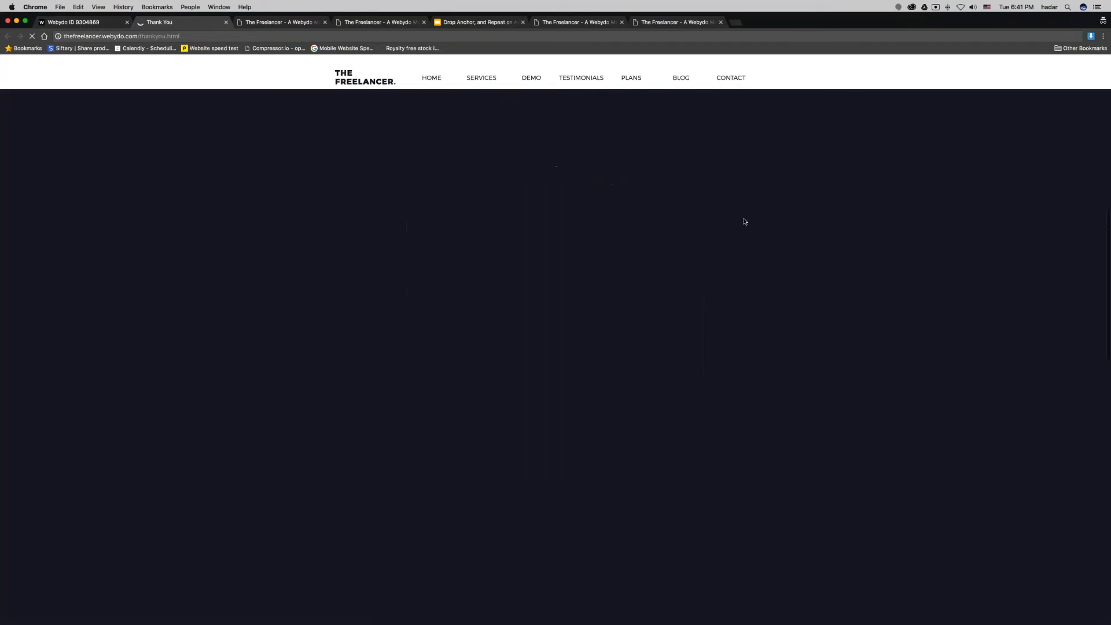
pyautogui.click(536, 81)
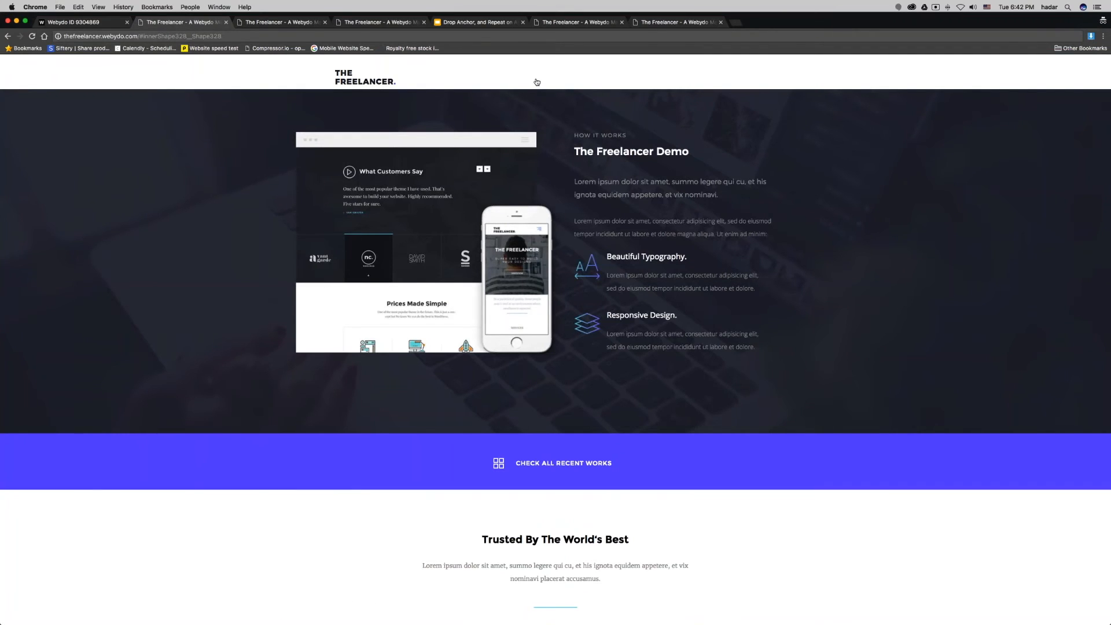
# Review the Anchor Link Trick slide, and examine the Anchor Menu's links in the Webydo editor
pyautogui.click(74, 22)
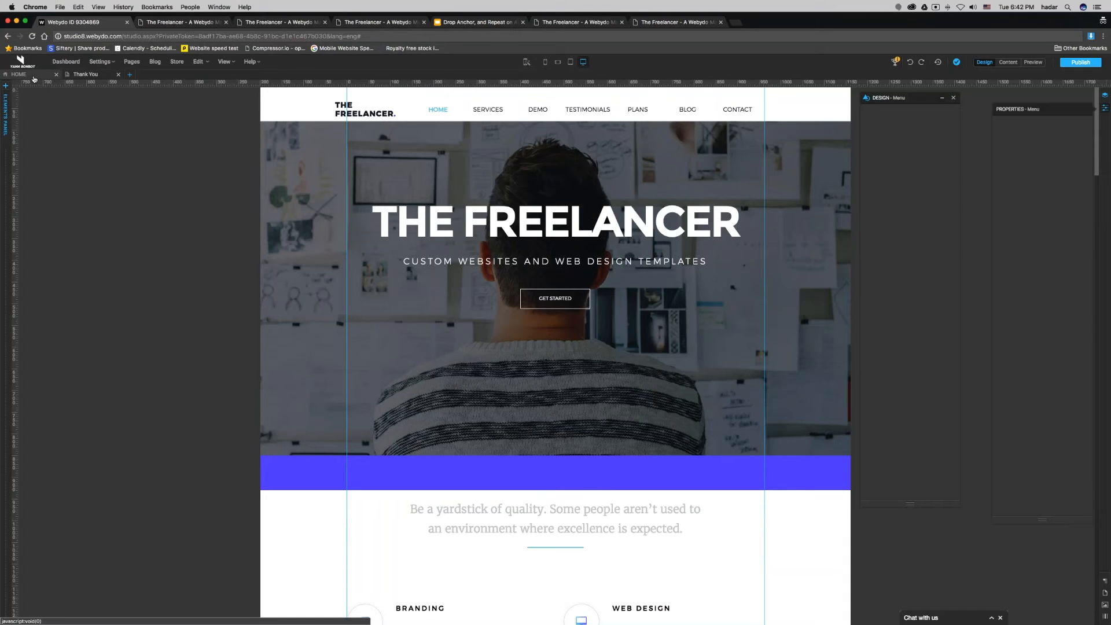
pyautogui.click(476, 23)
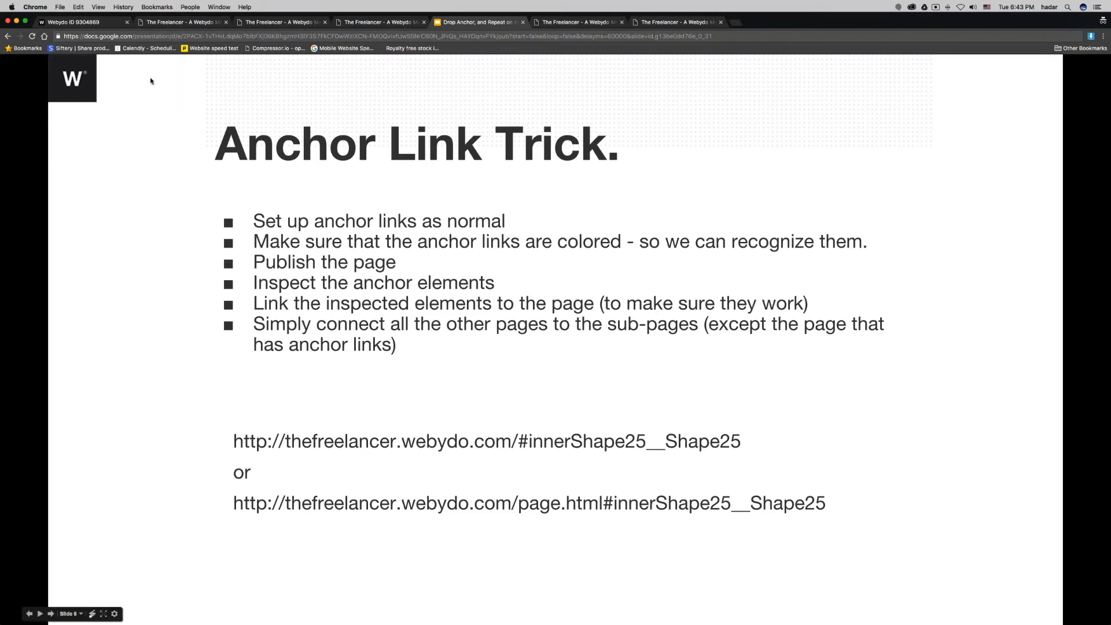
pyautogui.click(86, 24)
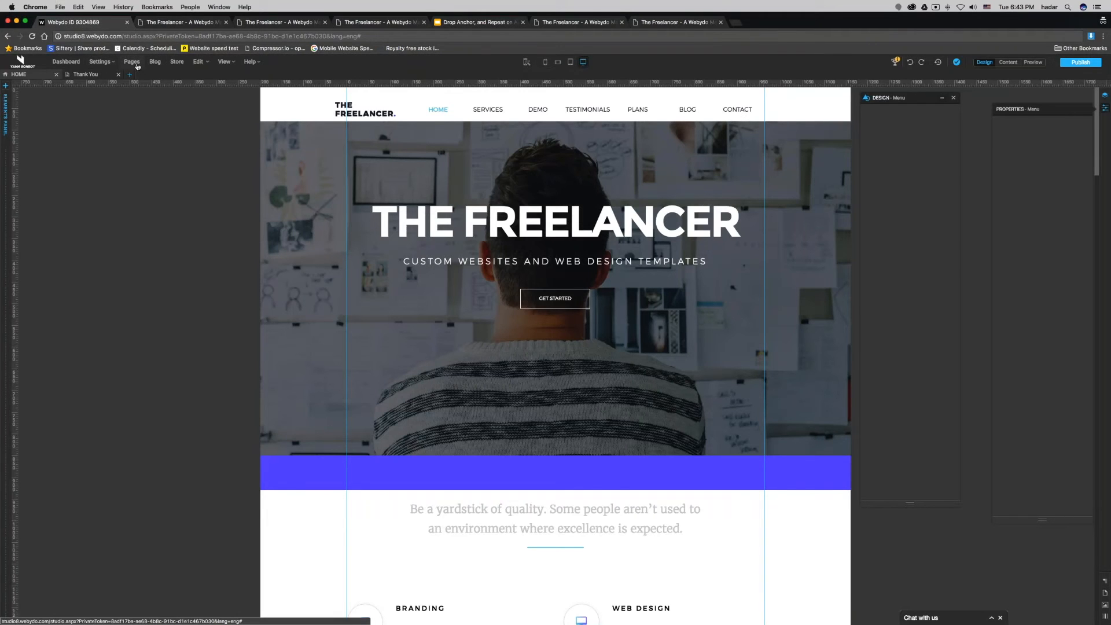
pyautogui.click(133, 62)
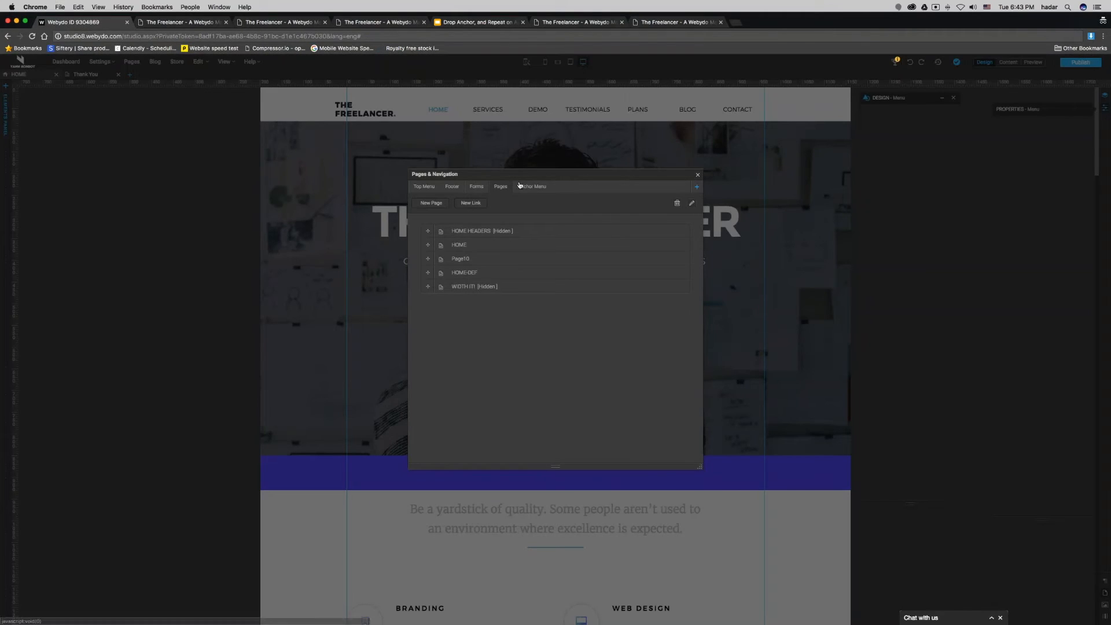
pyautogui.click(523, 187)
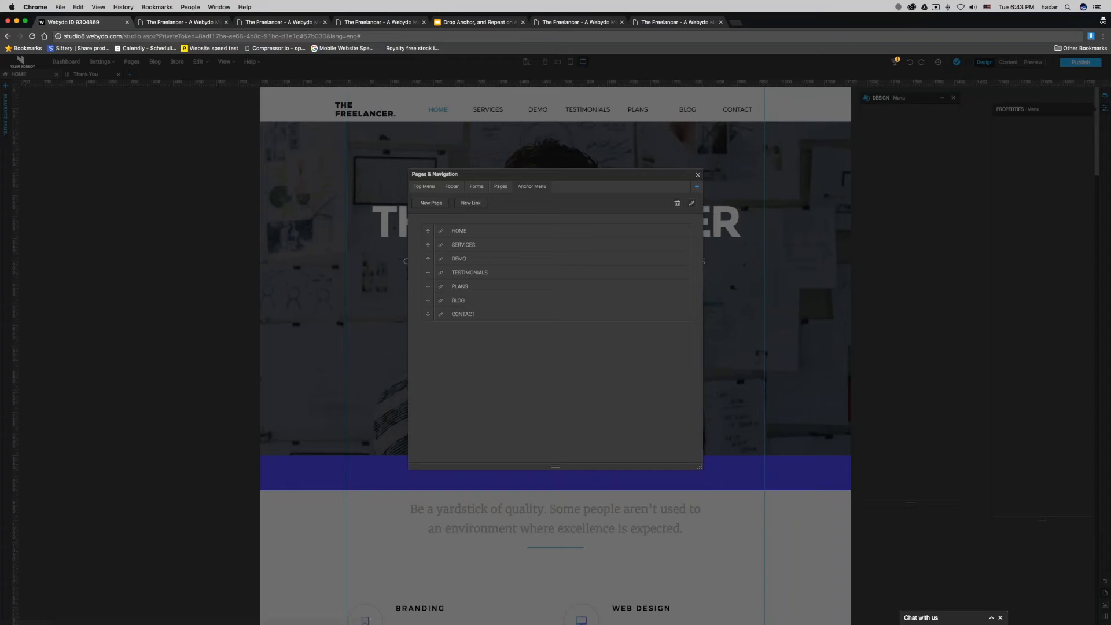
# Close all browser tabs of the published Freelancer site and return to the Webydo editor
pyautogui.click(471, 22)
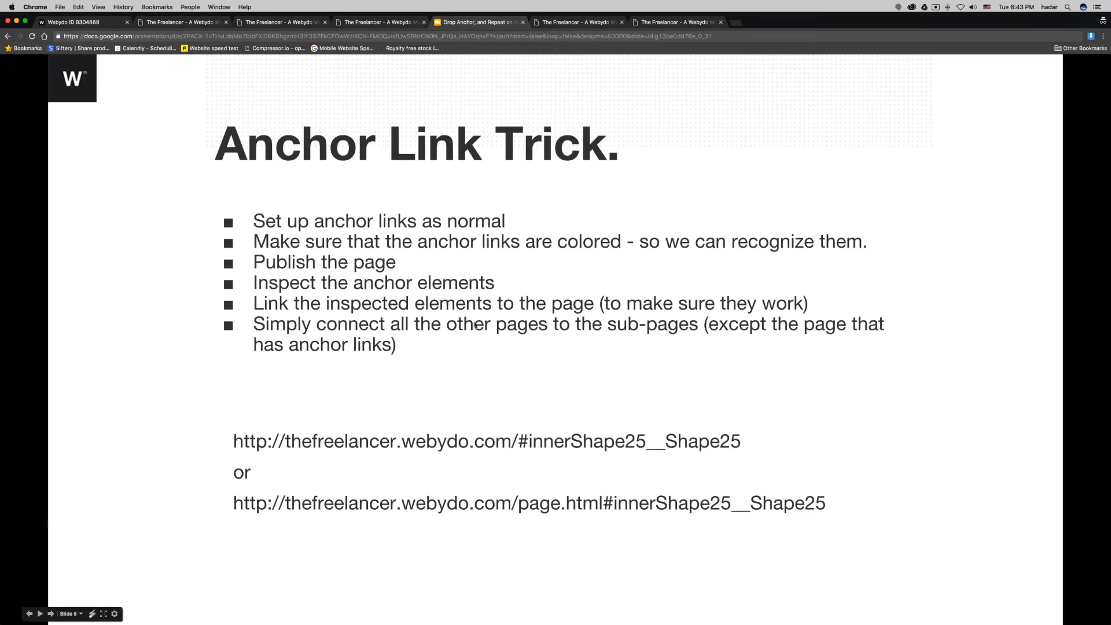
pyautogui.click(226, 22)
pyautogui.click(226, 23)
pyautogui.click(226, 23)
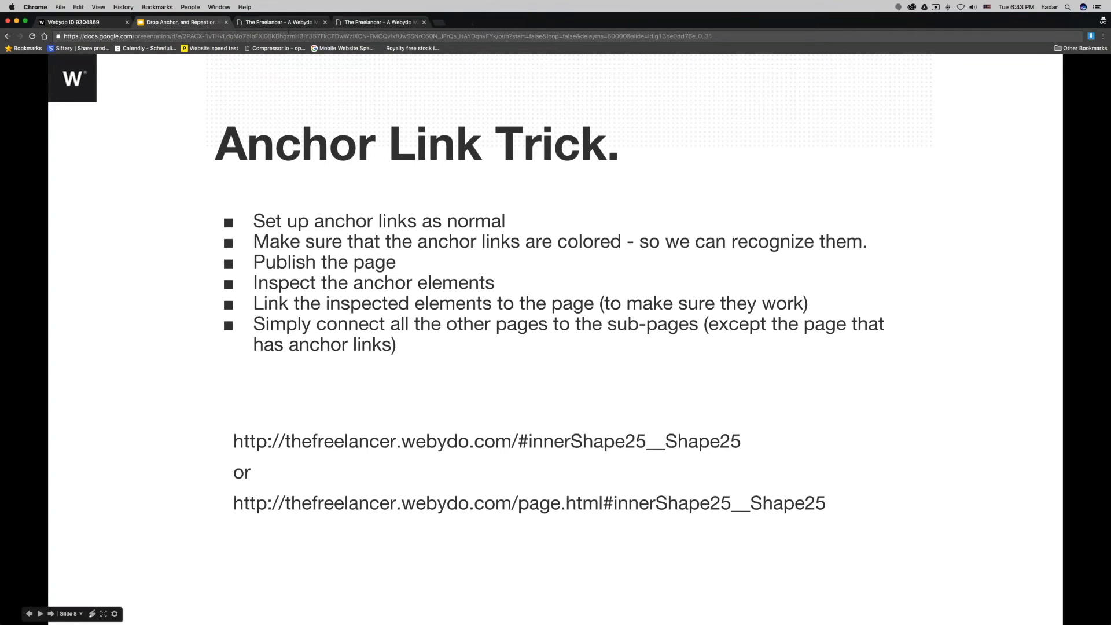
pyautogui.click(324, 23)
pyautogui.click(324, 22)
pyautogui.click(95, 23)
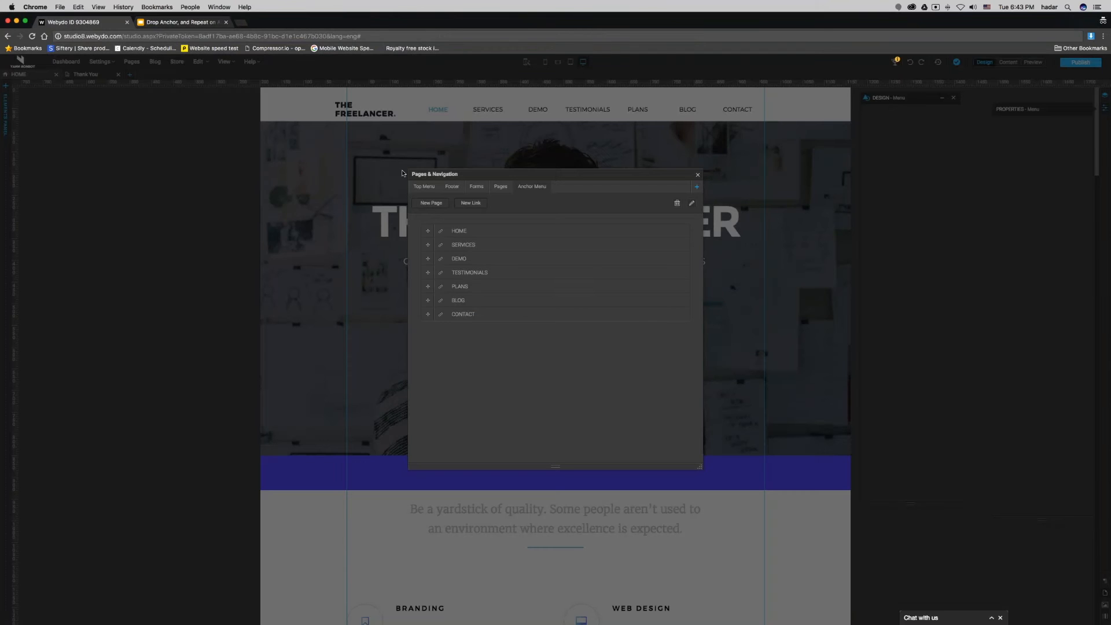
# Publish the website from the home page, open the live site, and close the Thank You page in the editor
pyautogui.click(697, 174)
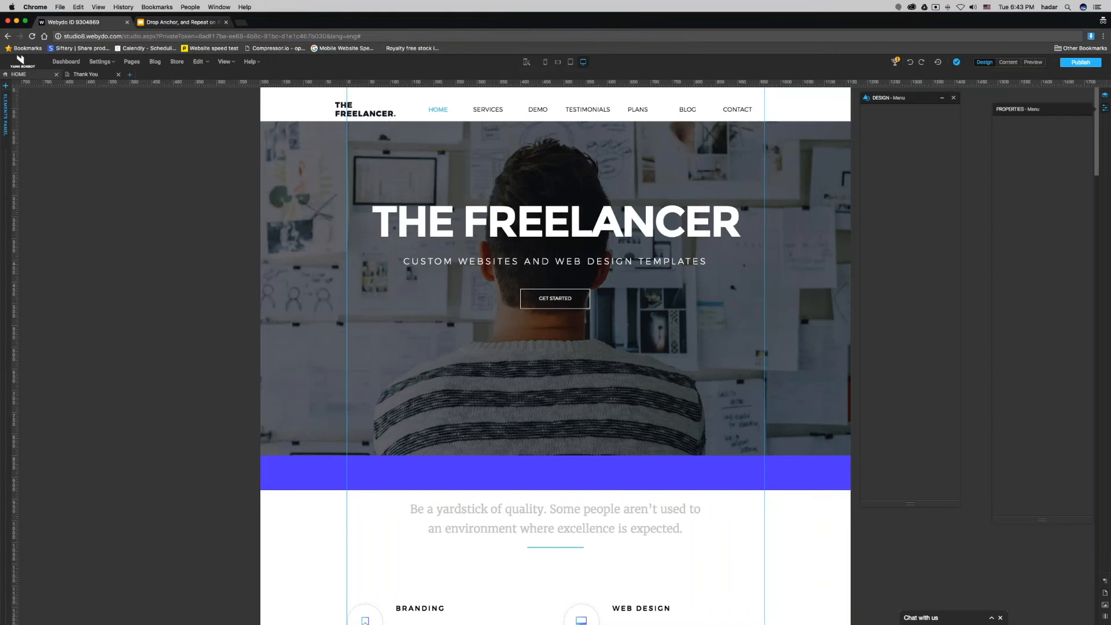
pyautogui.click(1076, 67)
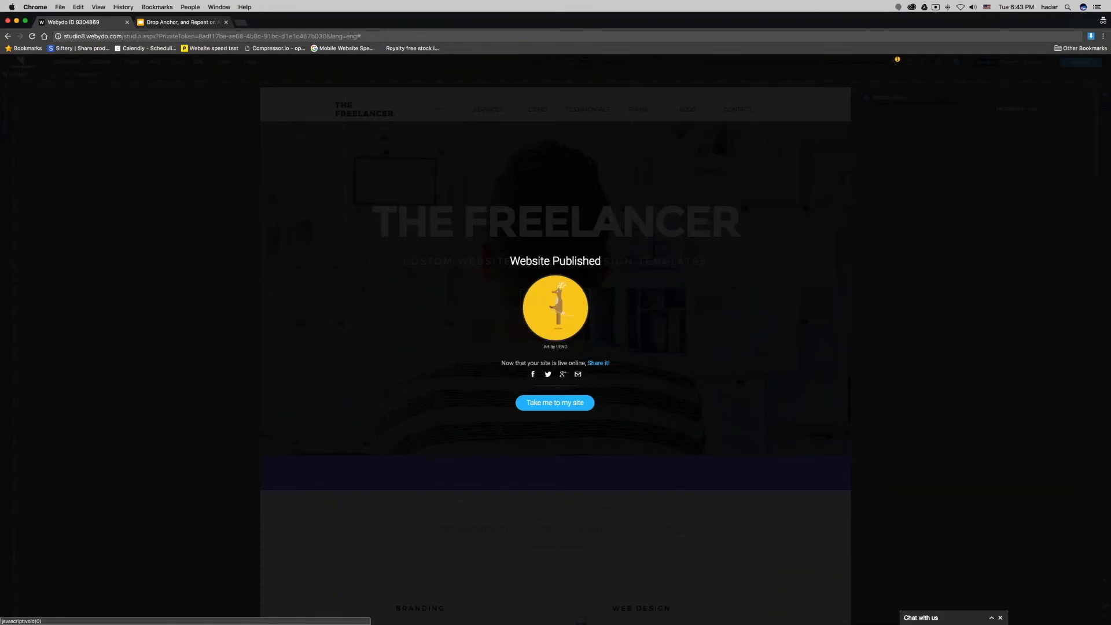
pyautogui.click(554, 401)
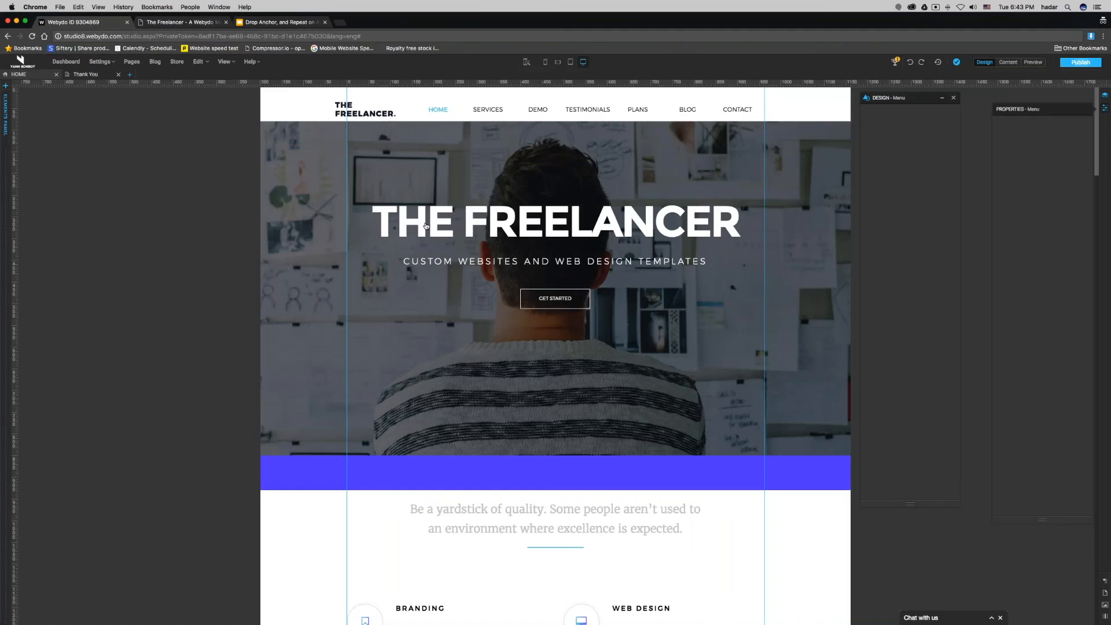
pyautogui.click(118, 74)
# Add a new empty menu in Pages & Navigation
pyautogui.click(132, 64)
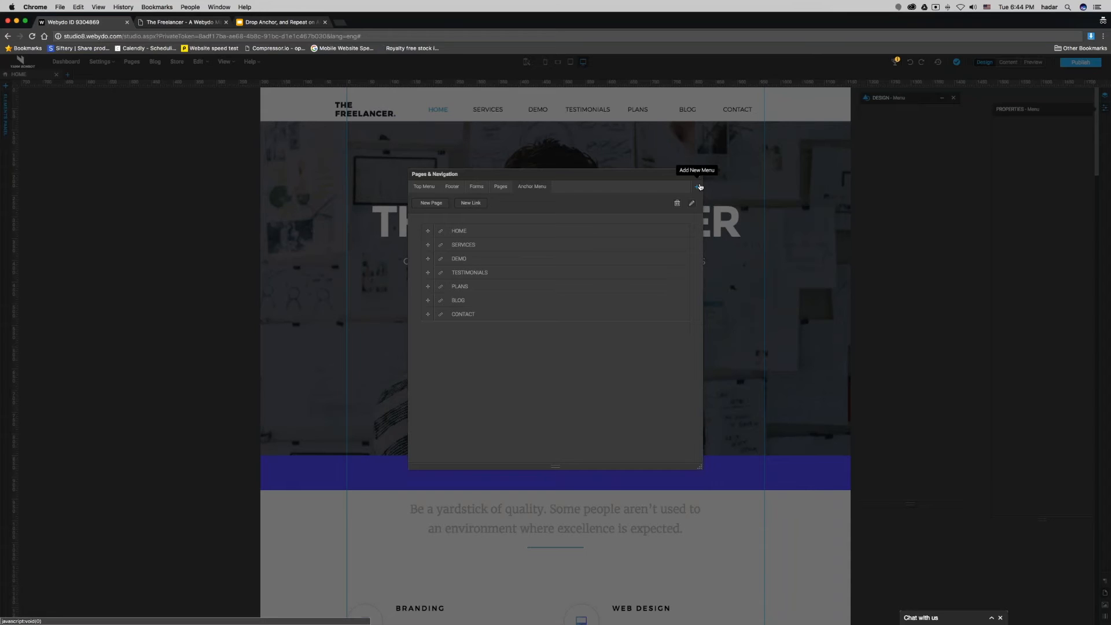
pyautogui.click(699, 186)
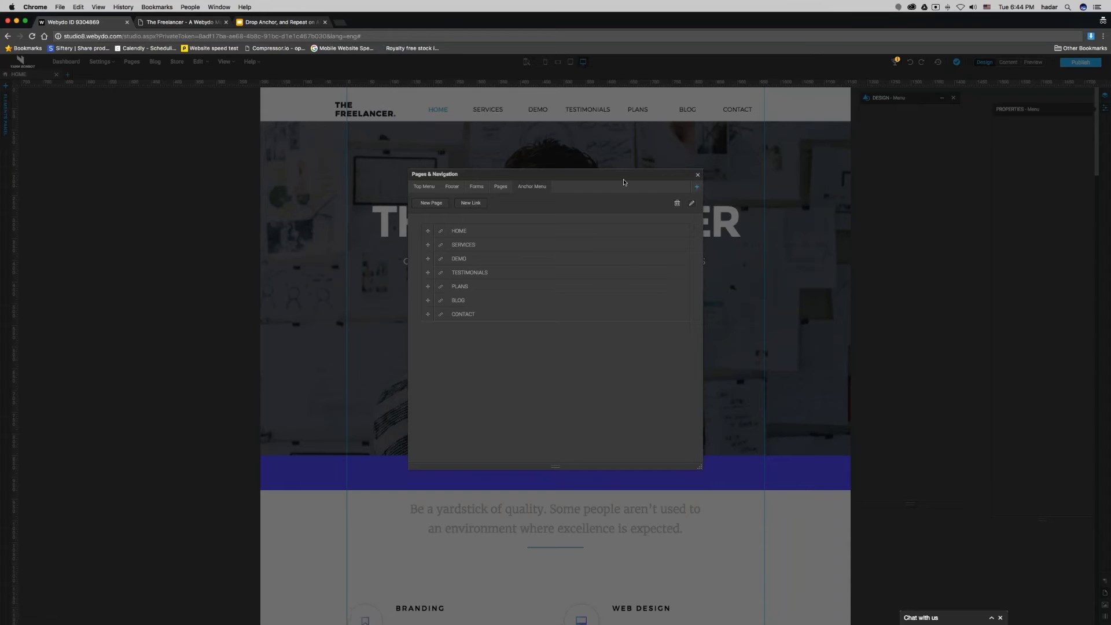
pyautogui.click(697, 175)
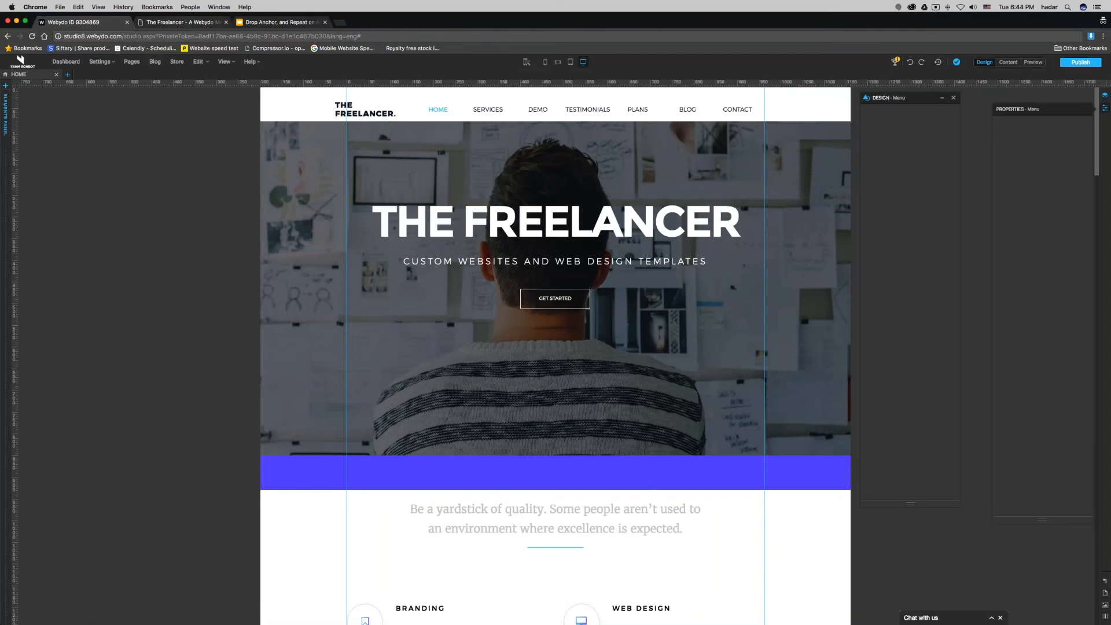
# Inspect the blue strip above the Testimonials section on the published home page and copy its element ID, innerShape329__Shape329
pyautogui.click(178, 22)
pyautogui.scroll(-20, 427, 289)
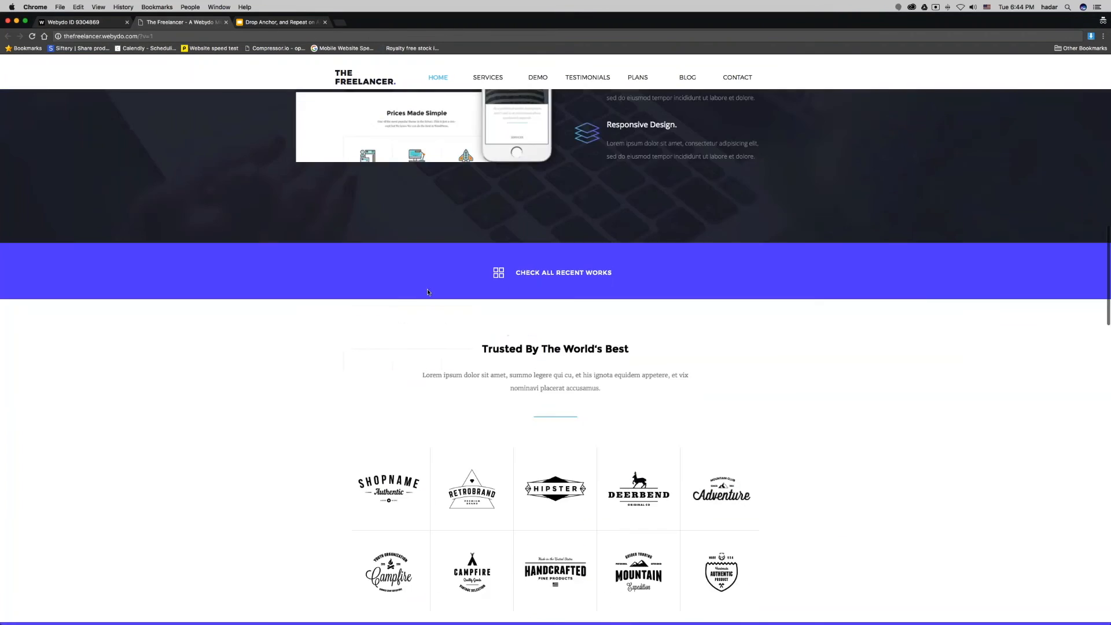
pyautogui.scroll(-2, 429, 292)
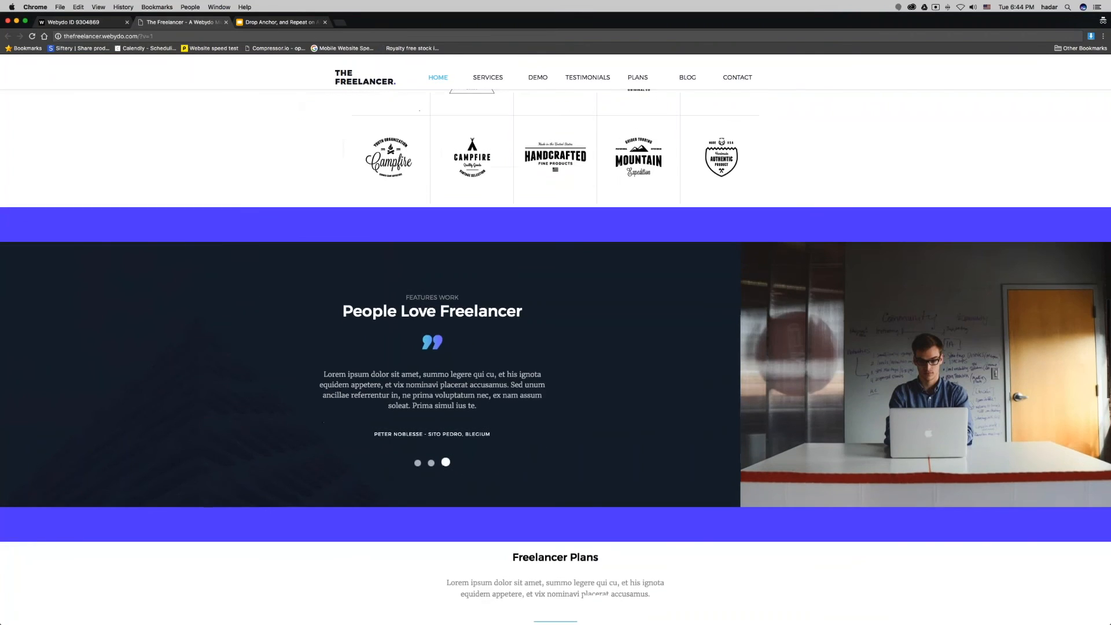
pyautogui.rightClick(530, 226)
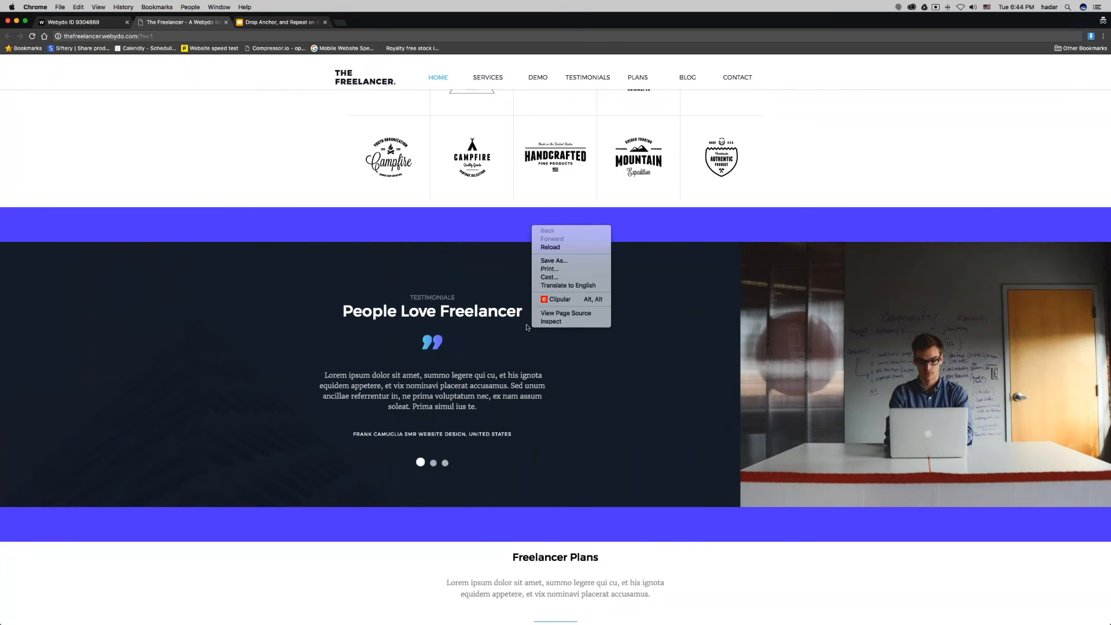
pyautogui.click(551, 321)
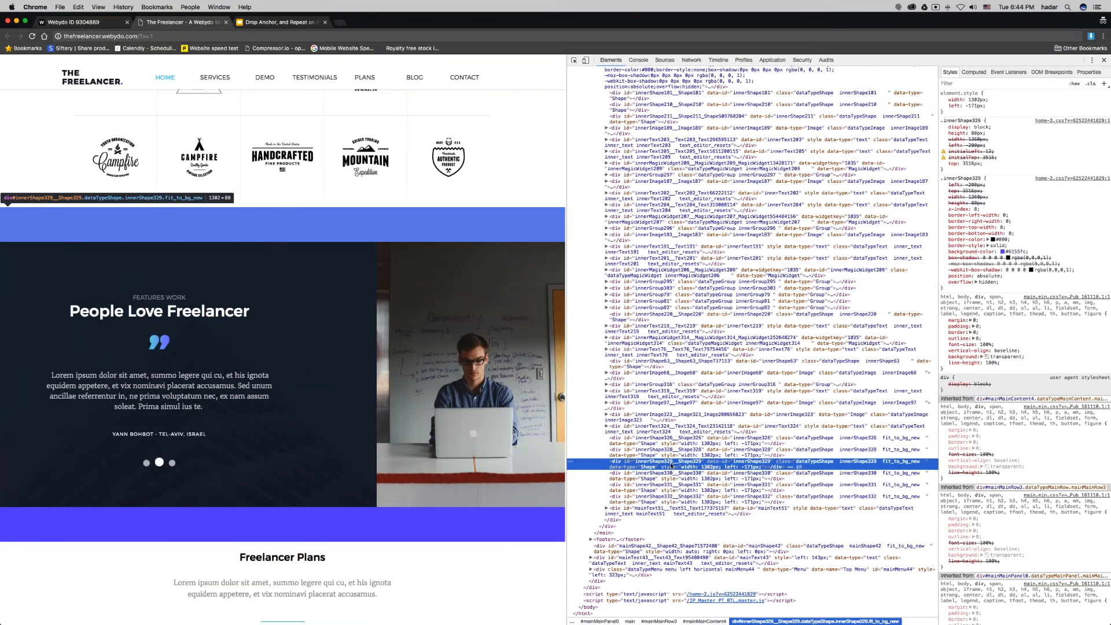
pyautogui.rightClick(671, 465)
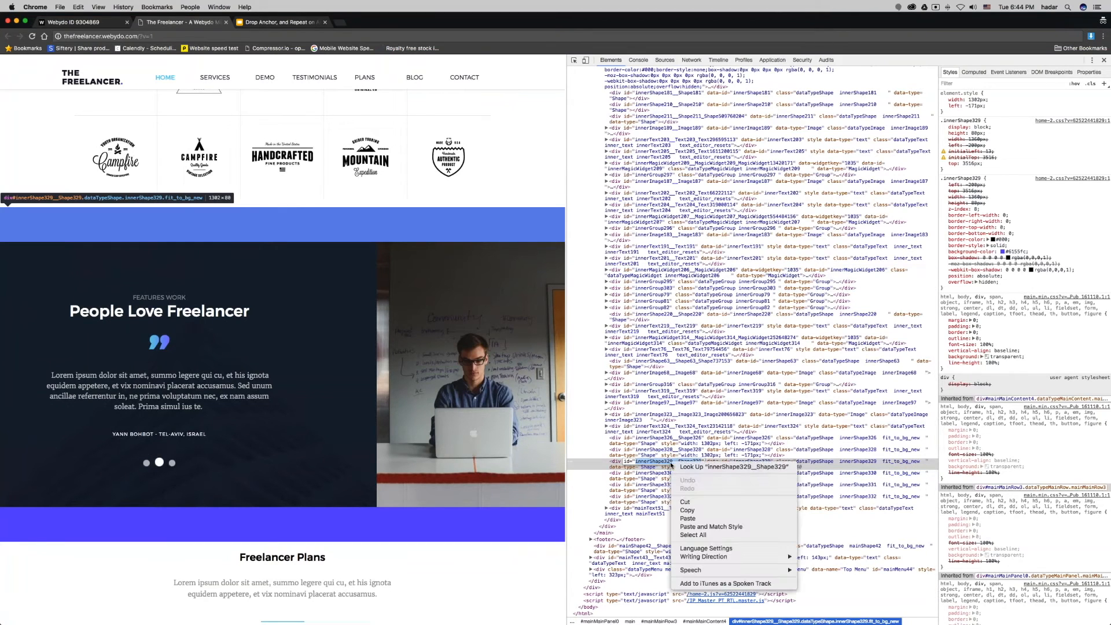
pyautogui.click(686, 512)
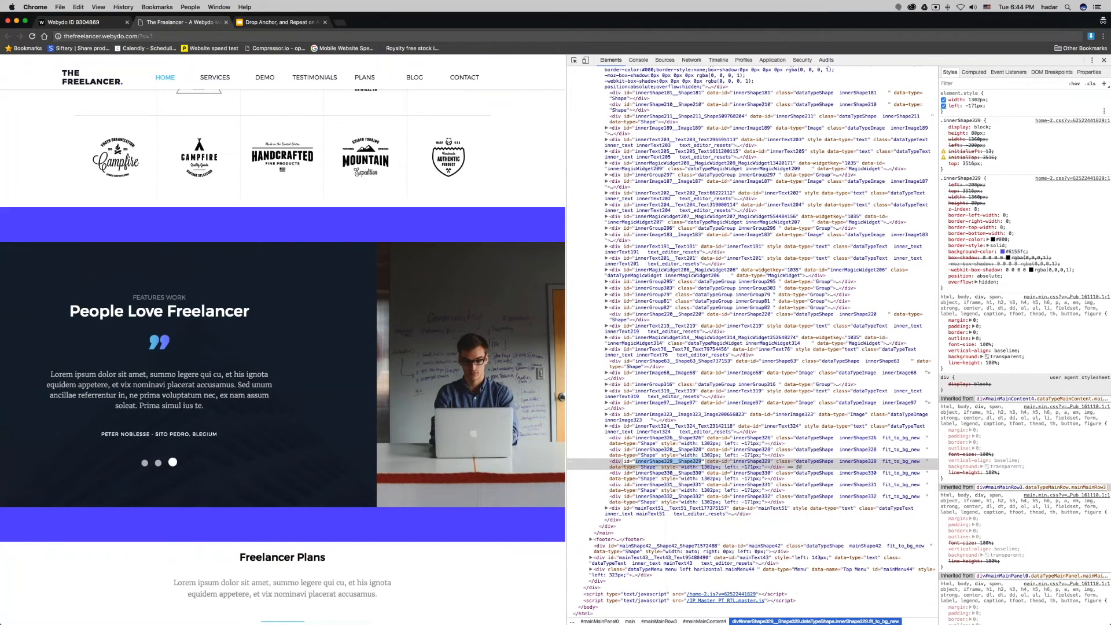
pyautogui.click(1103, 60)
# Load thefreelancer.webydo.com#innerShape329__Shape329 in the browser to test the Testimonials anchor, replacing the query at the end of the address
pyautogui.scroll(10, 555, 347)
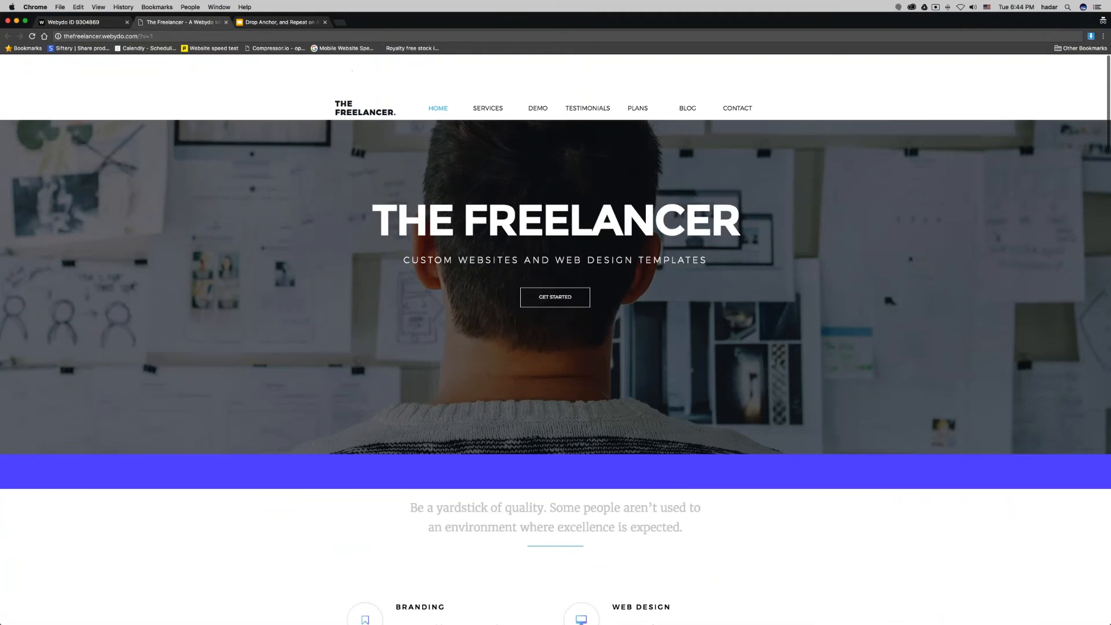
pyautogui.click(184, 36)
pyautogui.click(185, 36)
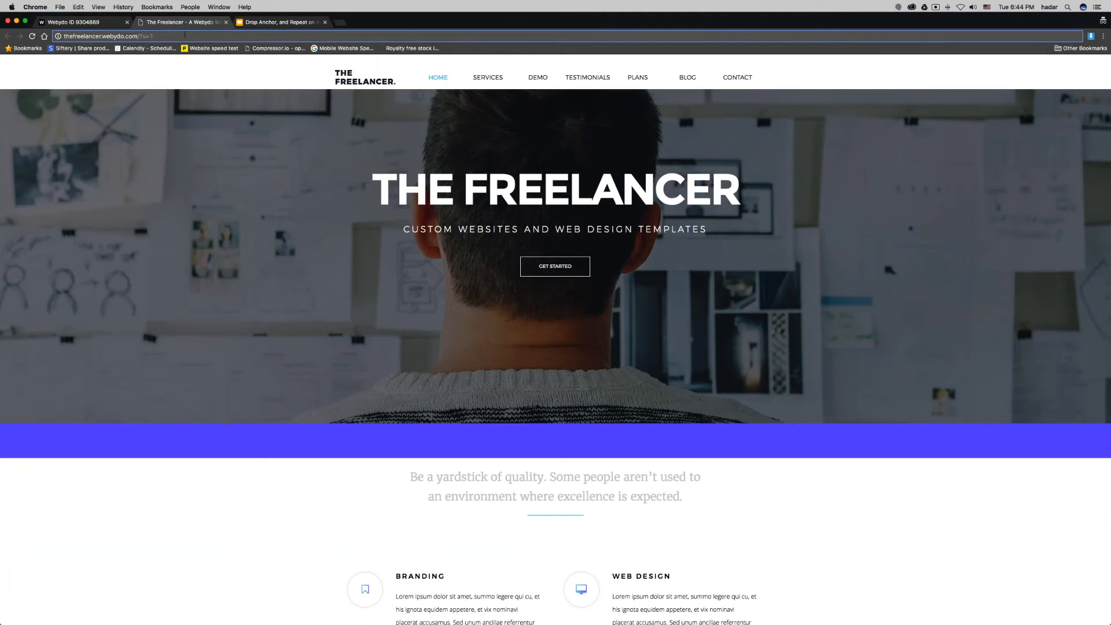
pyautogui.press('BackSpace')
pyautogui.press('BackSpace')
pyautogui.press('BackSpace')
pyautogui.press('BackSpace')
pyautogui.press('BackSpace')
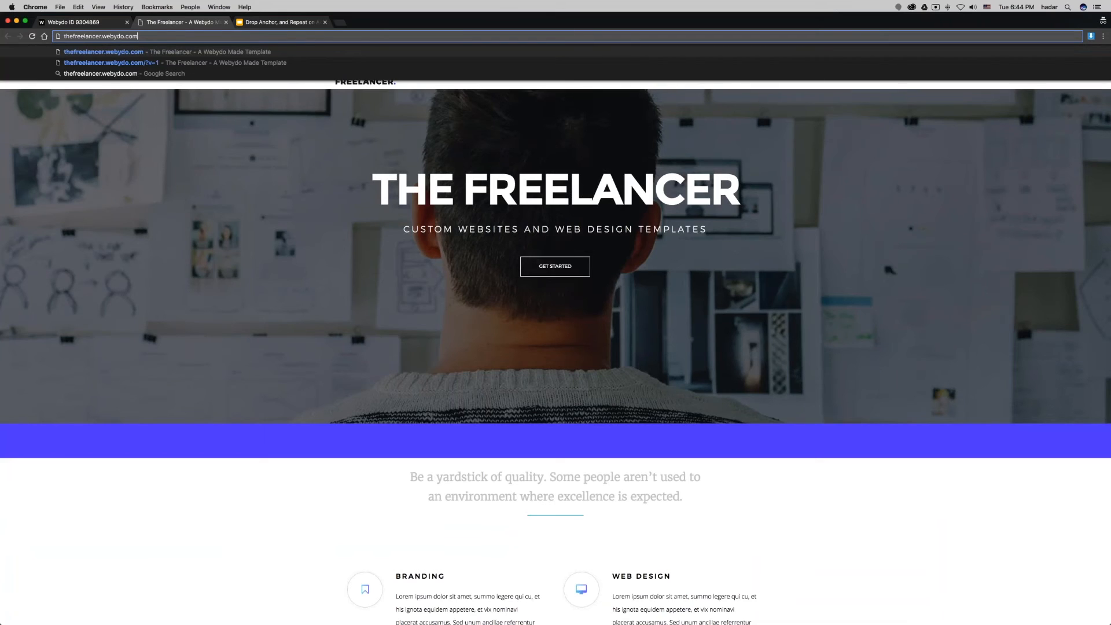
pyautogui.write('#')
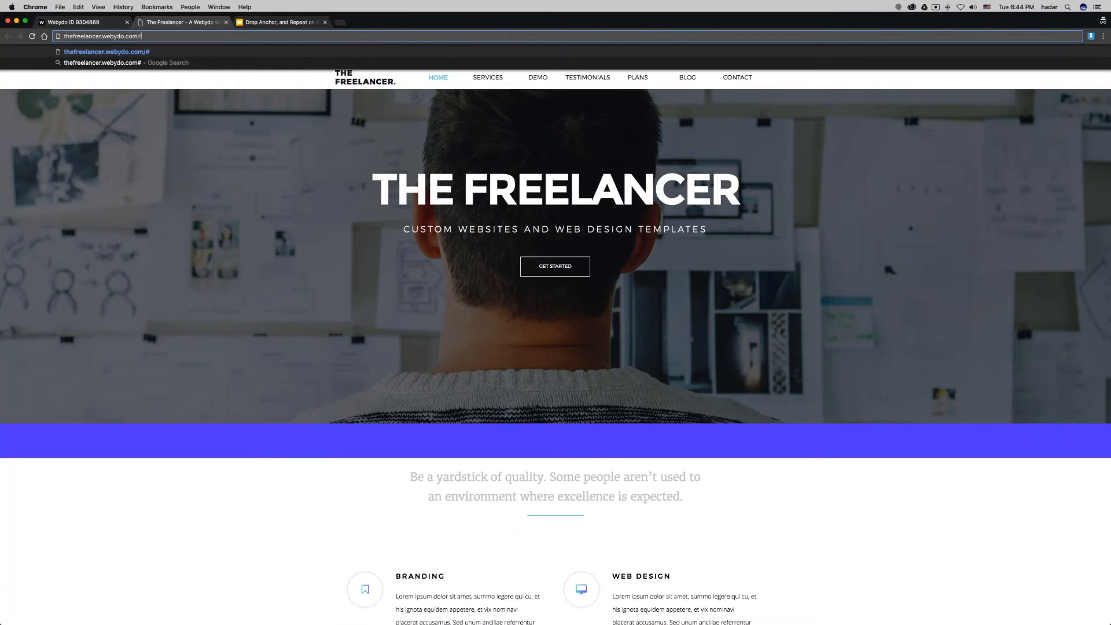
pyautogui.rightClick(165, 36)
pyautogui.click(176, 57)
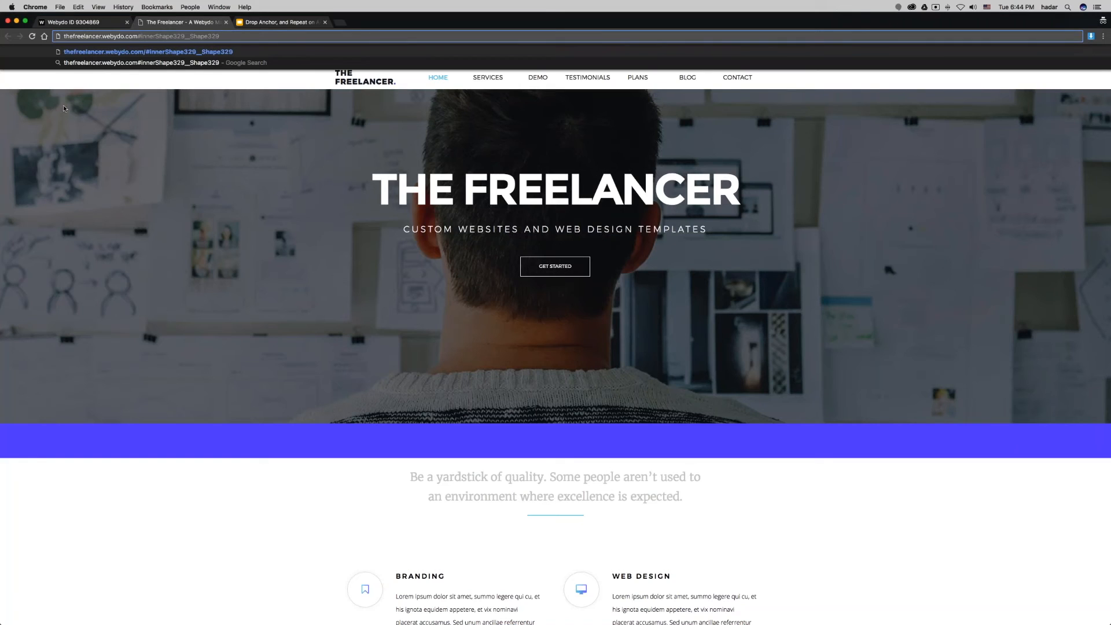
pyautogui.press('Return')
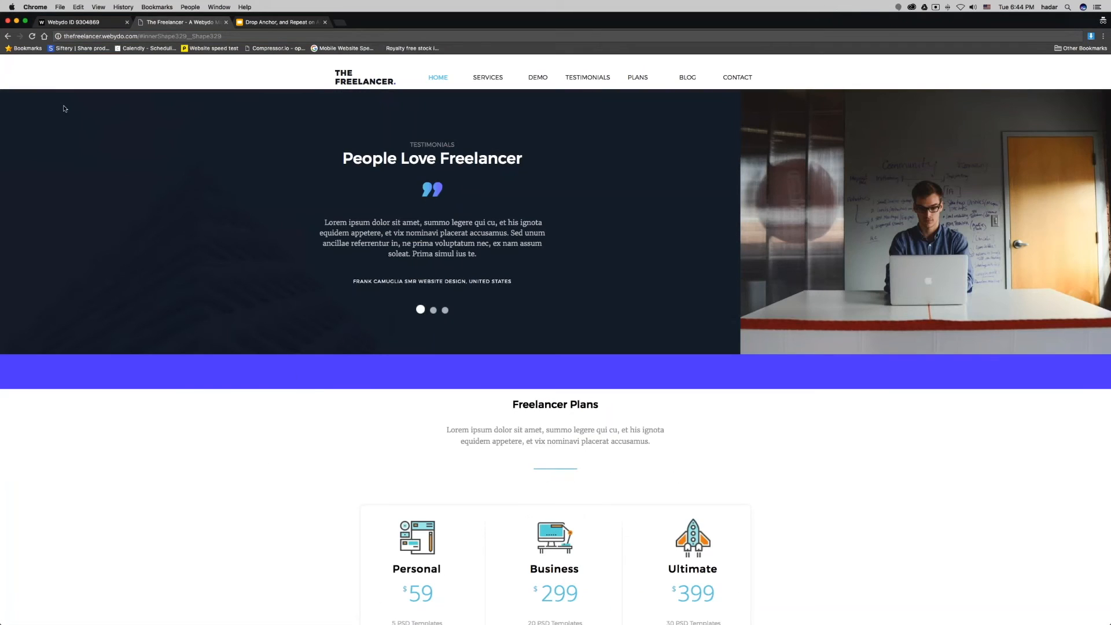
# Copy the full Testimonials anchor URL and open Pages & Navigation in the Webydo editor
pyautogui.click(258, 37)
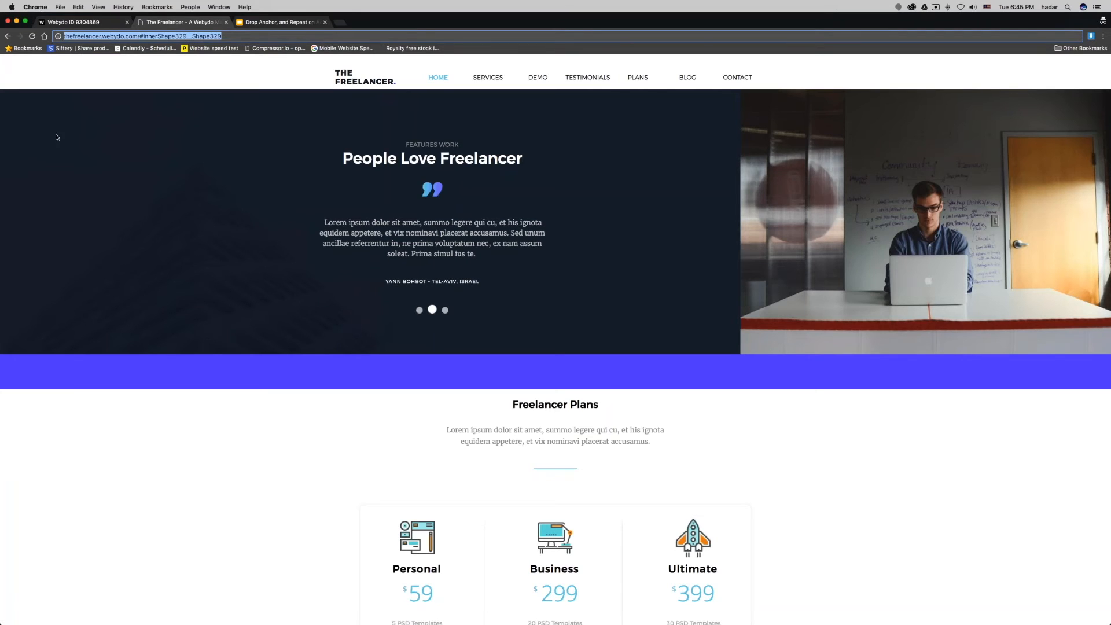
pyautogui.rightClick(101, 37)
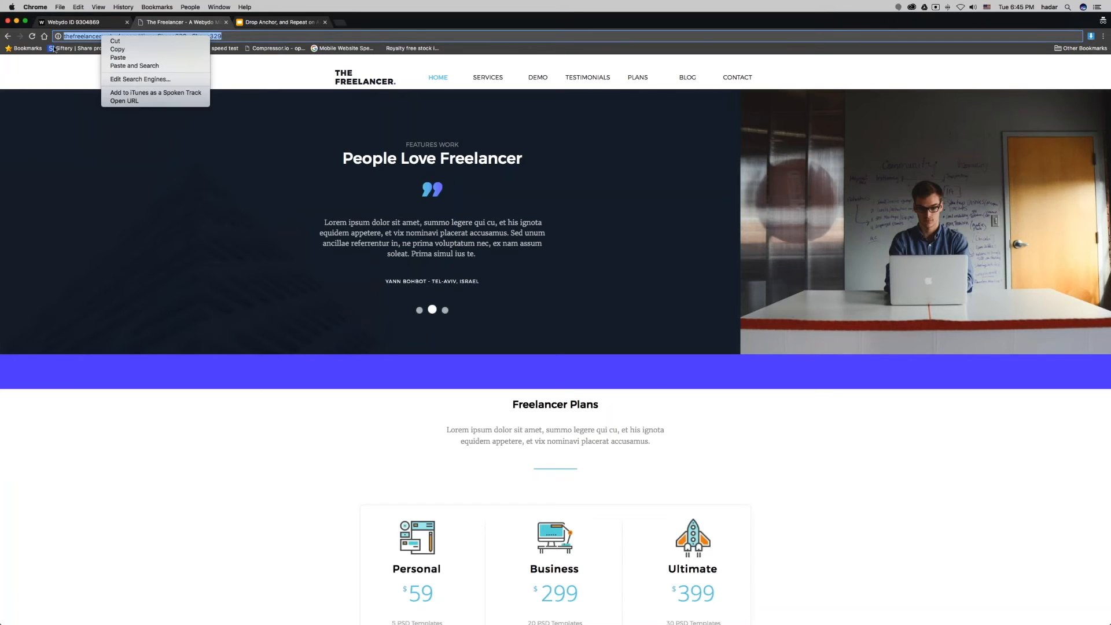
pyautogui.click(118, 49)
pyautogui.click(81, 22)
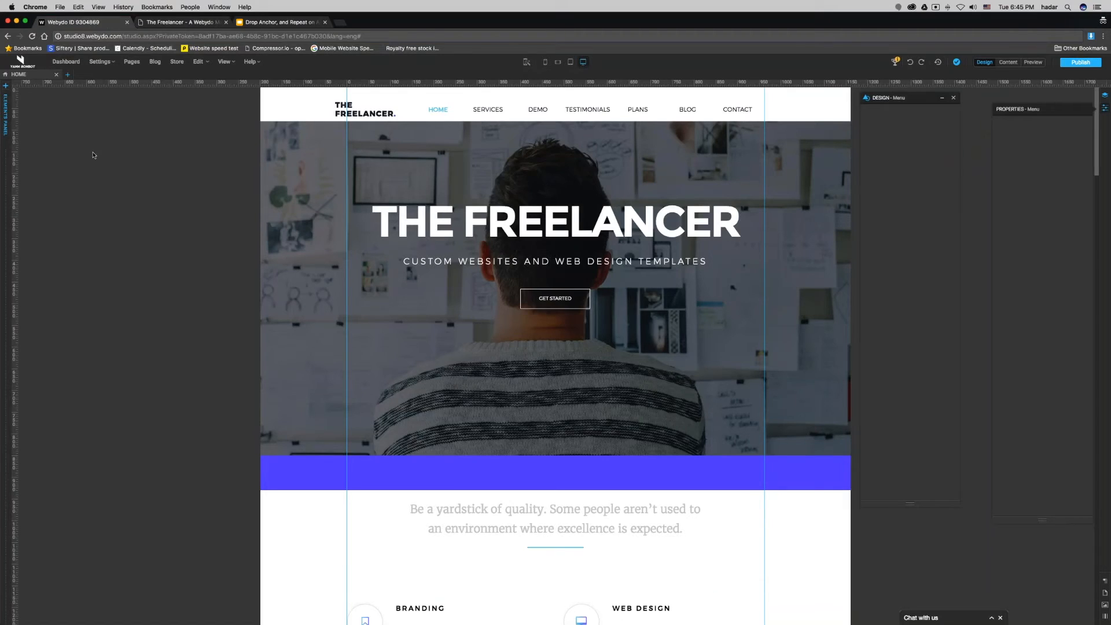
pyautogui.click(132, 62)
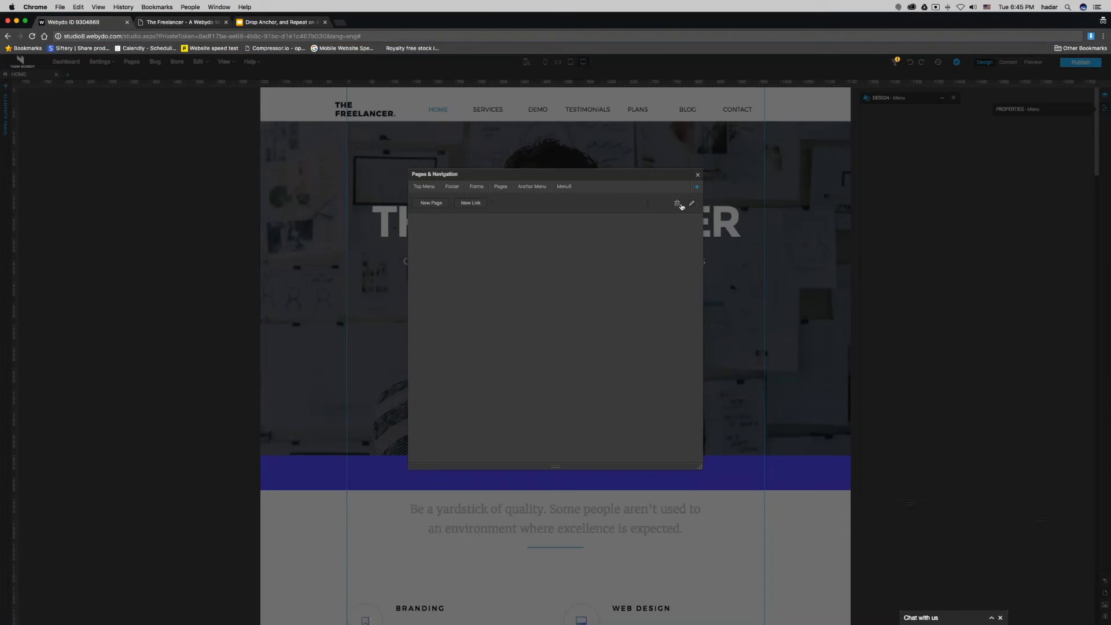
# Delete the empty extra menu from Pages & Navigation
pyautogui.click(678, 205)
pyautogui.click(598, 347)
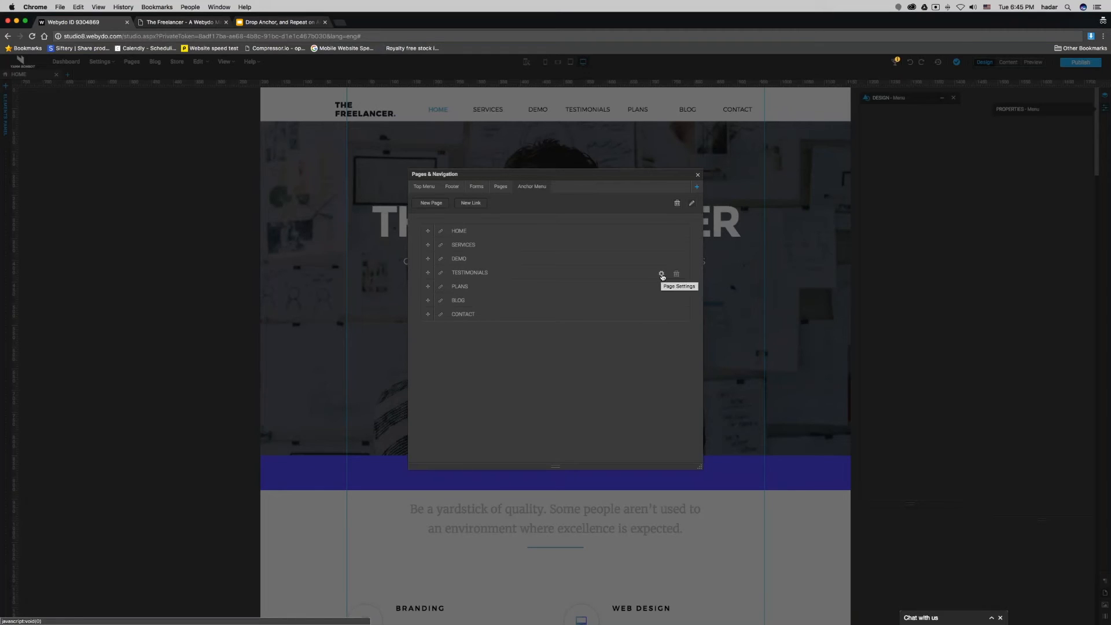
# Change the Anchor Menu's TESTIMONIALS item to an external link with the copied Testimonials anchor URL, and close Pages & Navigation
pyautogui.click(662, 277)
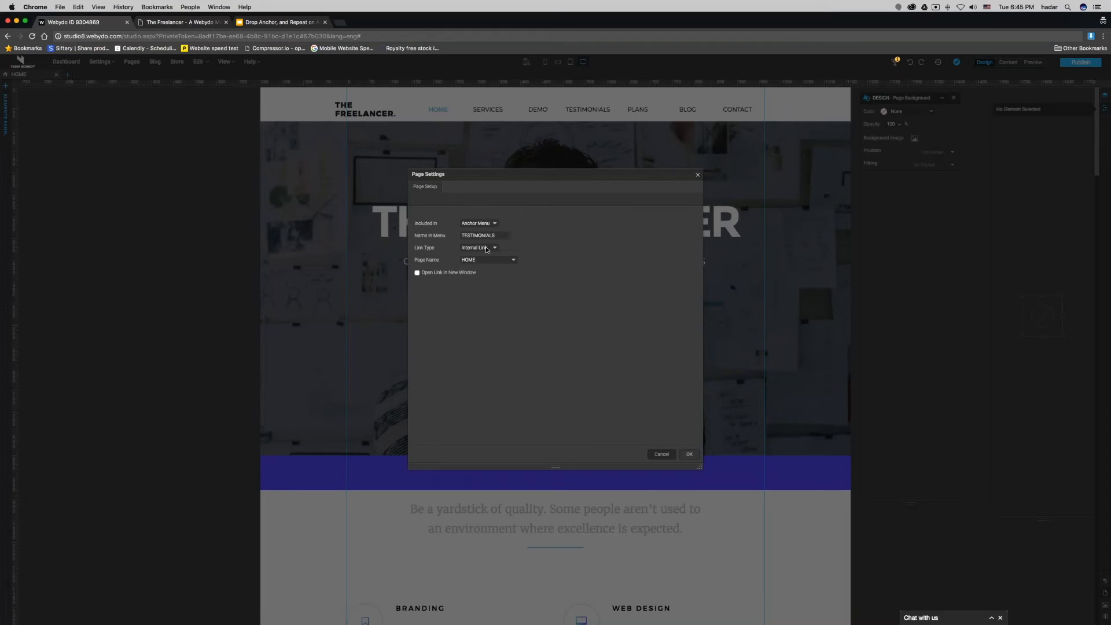
pyautogui.click(486, 247)
pyautogui.click(488, 255)
pyautogui.press('BackSpace')
pyautogui.rightClick(466, 260)
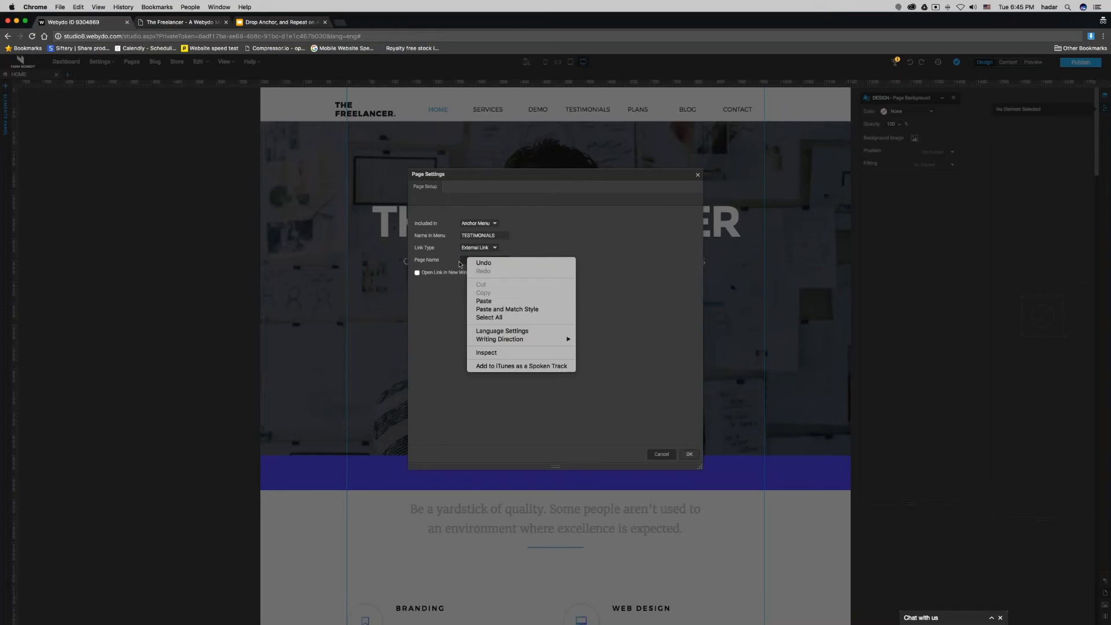
pyautogui.click(484, 301)
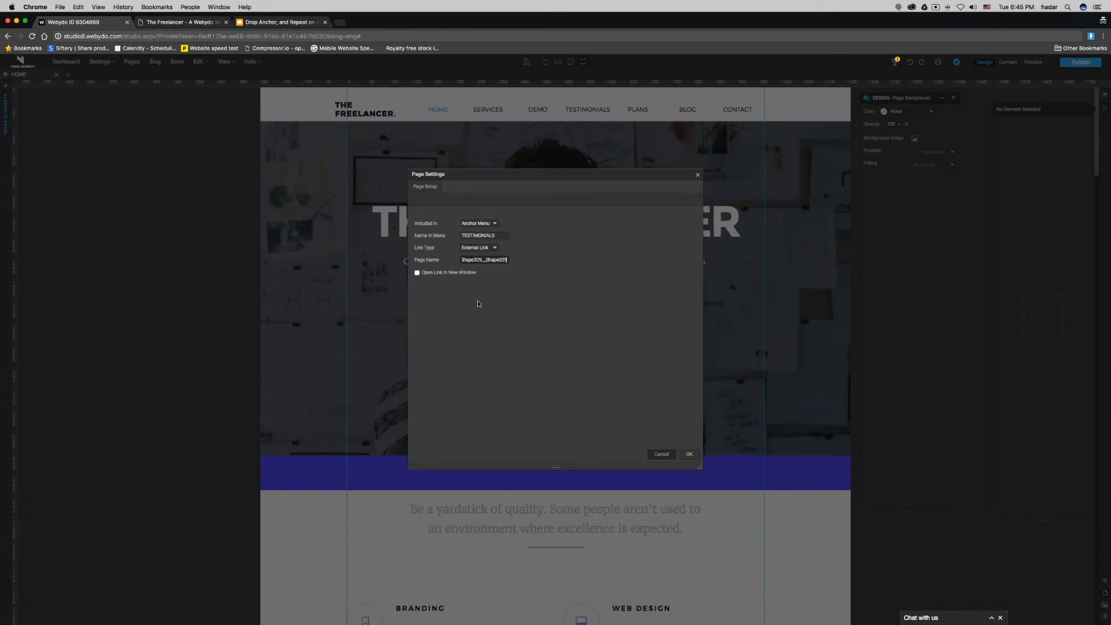
pyautogui.click(689, 455)
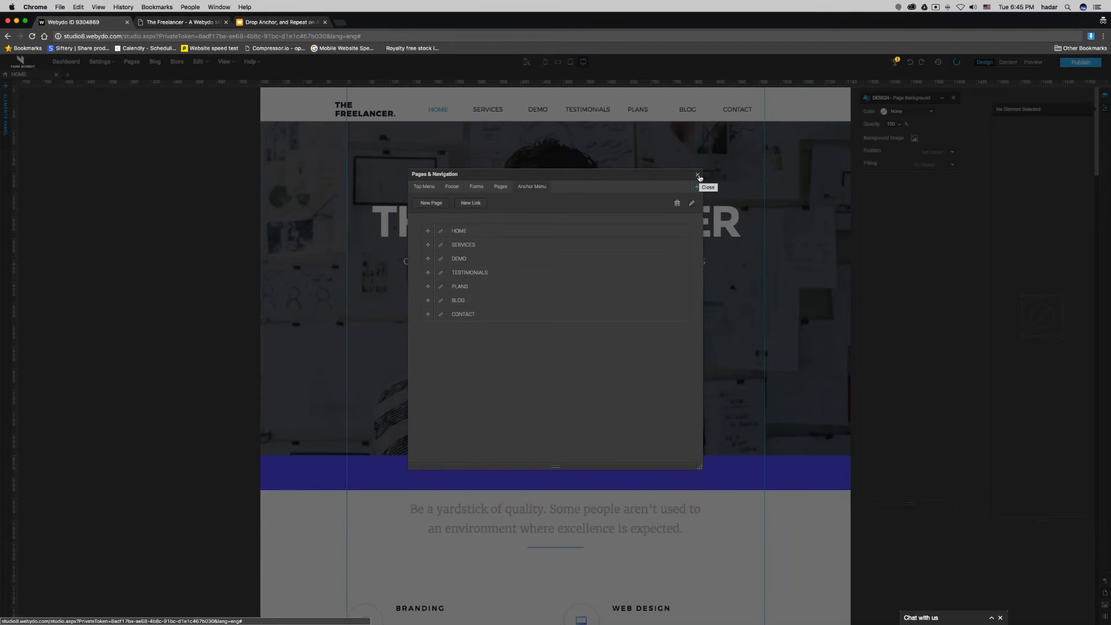
pyautogui.click(698, 176)
# Open the Thank You page for editing, publish it, and test its TESTIMONIALS menu link on the live page
pyautogui.click(69, 75)
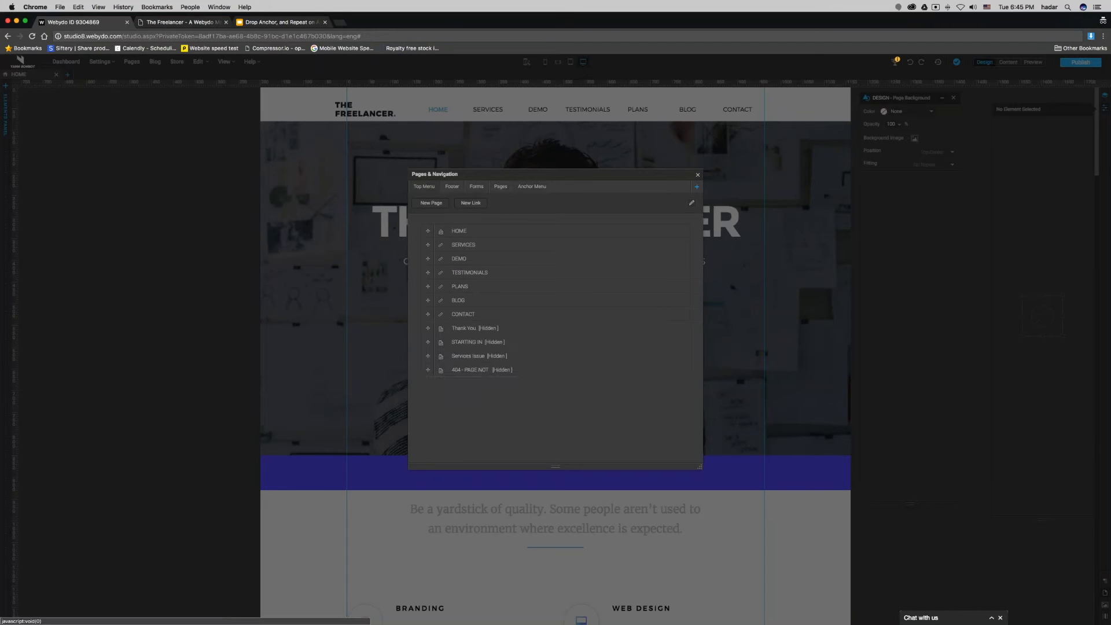
pyautogui.click(463, 328)
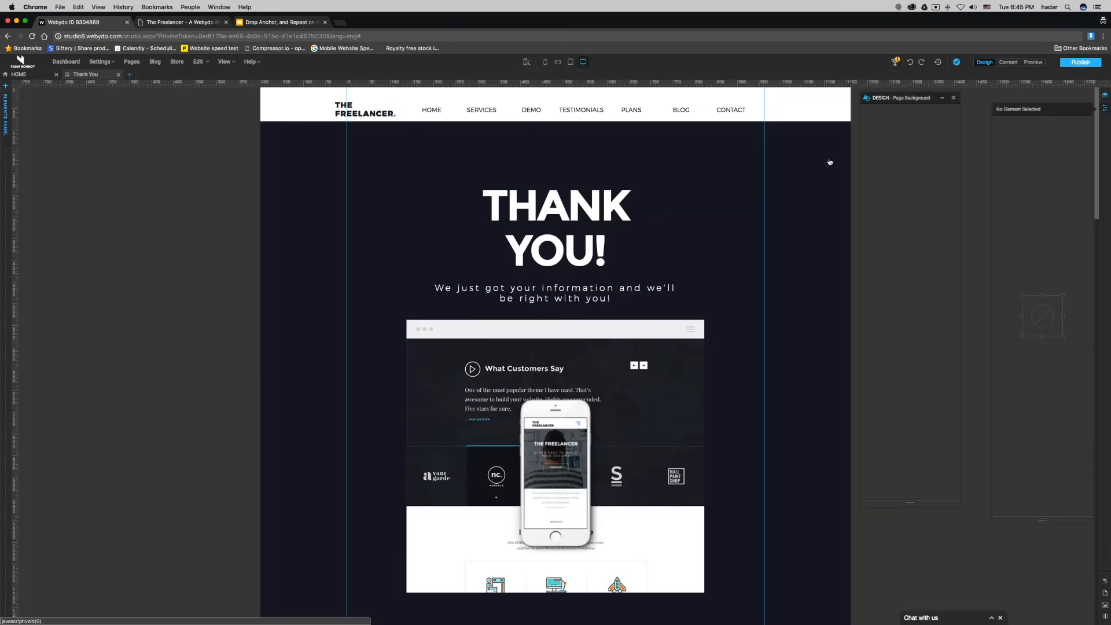
pyautogui.click(1082, 62)
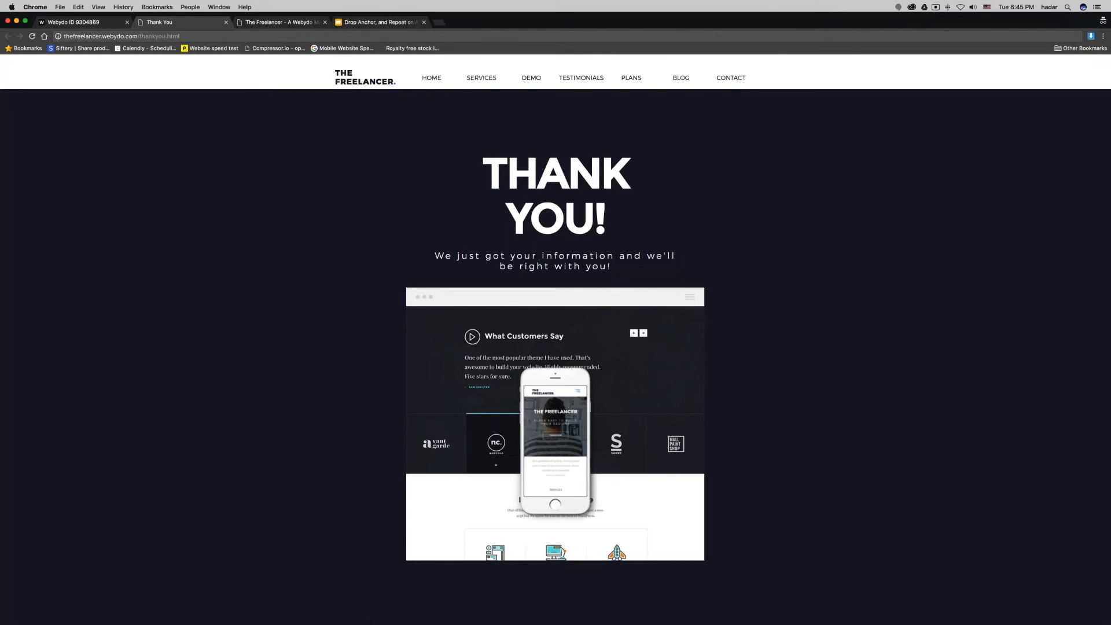
pyautogui.click(593, 83)
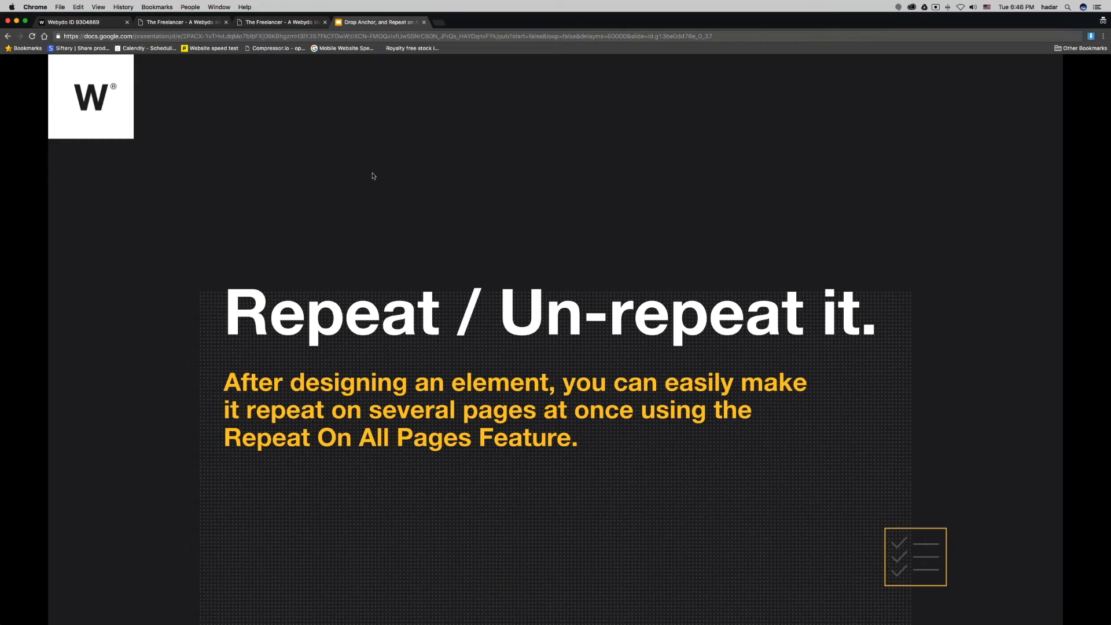
# Read the presentation slide on repeating an element on all pages, and return to the Webydo editor
pyautogui.press('Right')
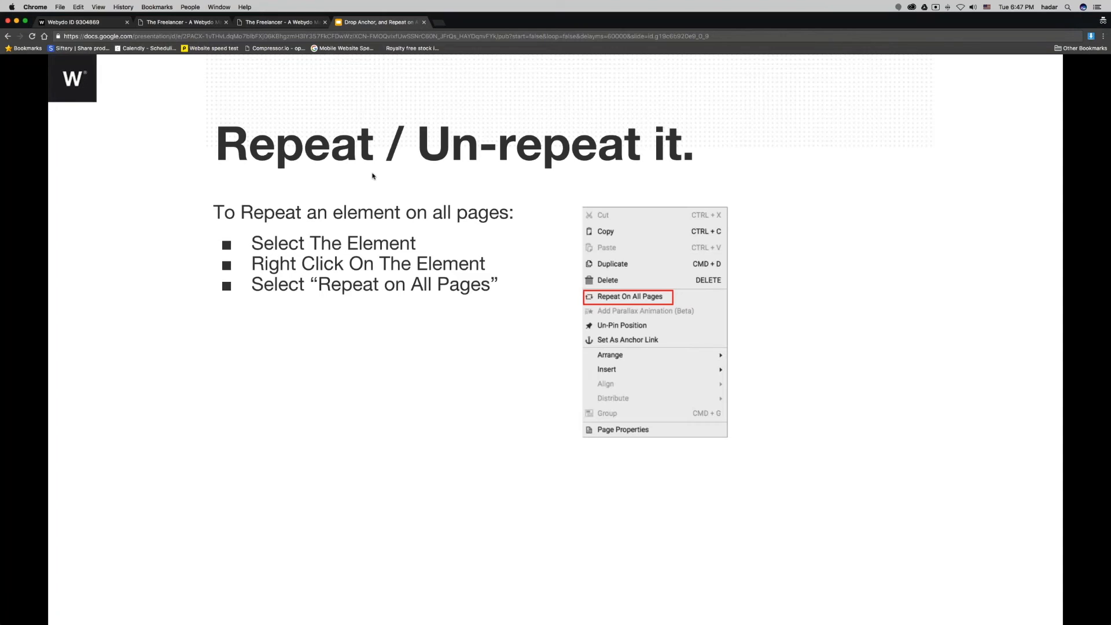
pyautogui.click(86, 23)
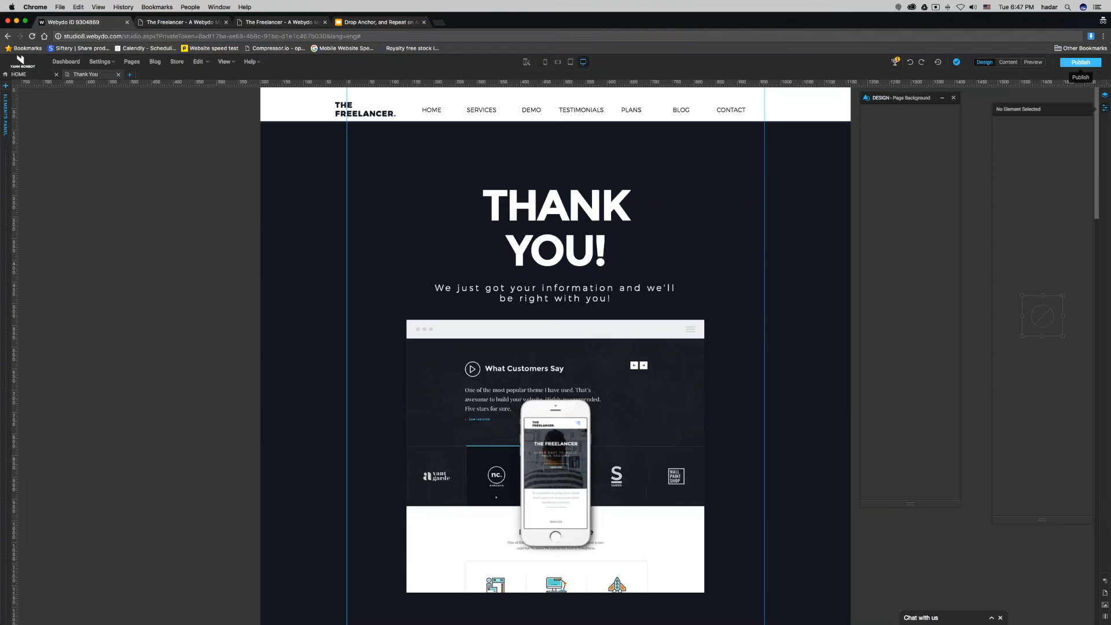
# Close the Thank You page and add a new blank page to the site's Top Menu
pyautogui.click(118, 75)
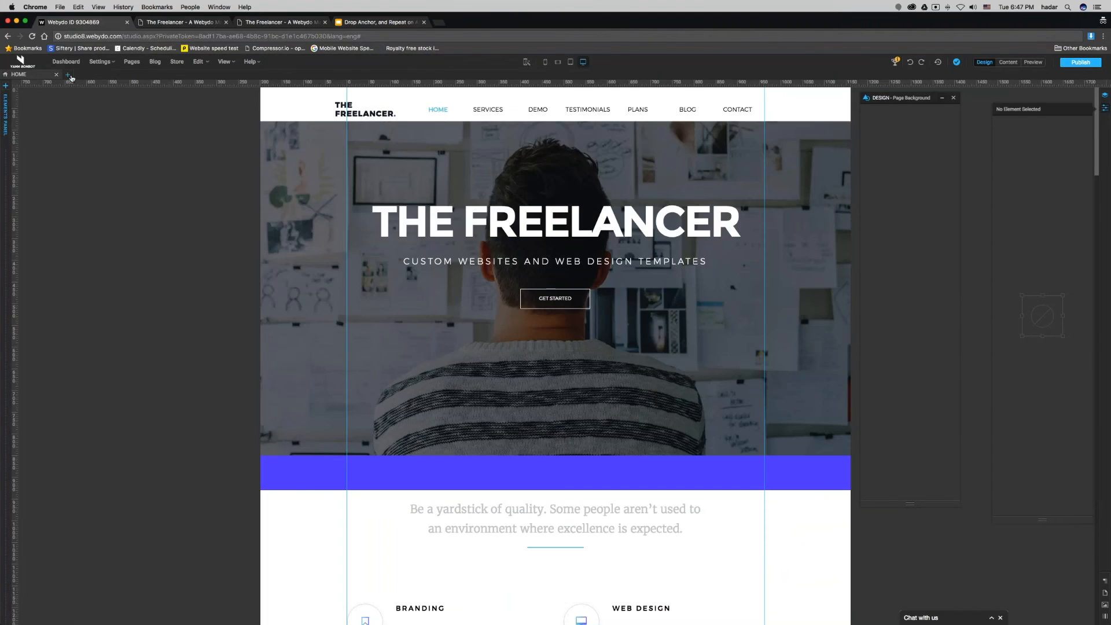
pyautogui.click(68, 75)
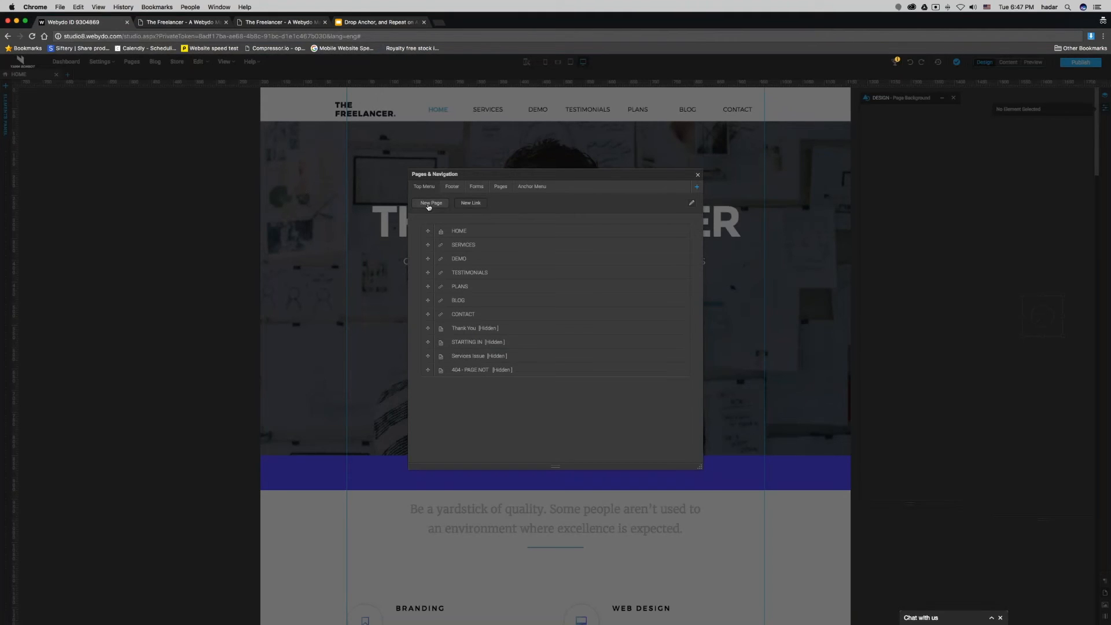
pyautogui.click(428, 206)
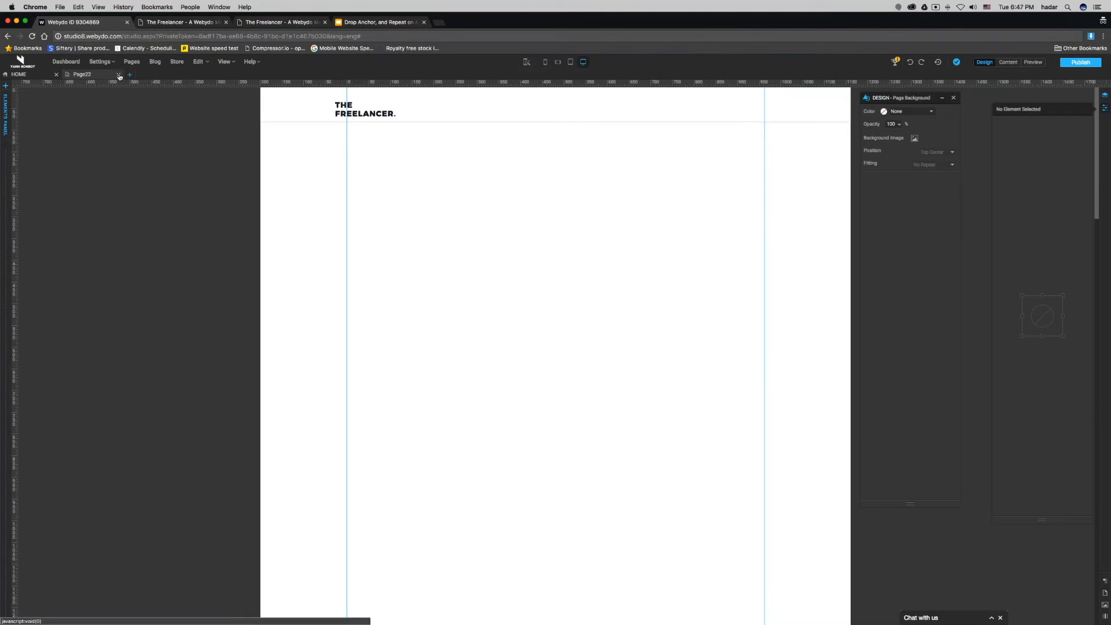
# Name the new page Test, hide it from the Top Menu, and open it for editing
pyautogui.click(140, 62)
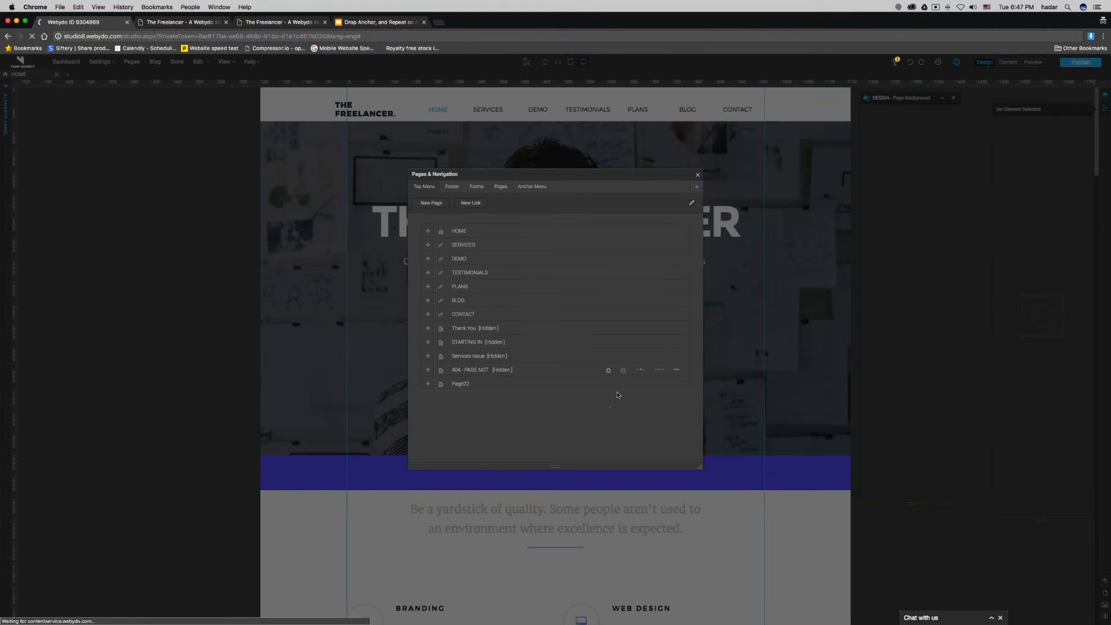
pyautogui.click(608, 384)
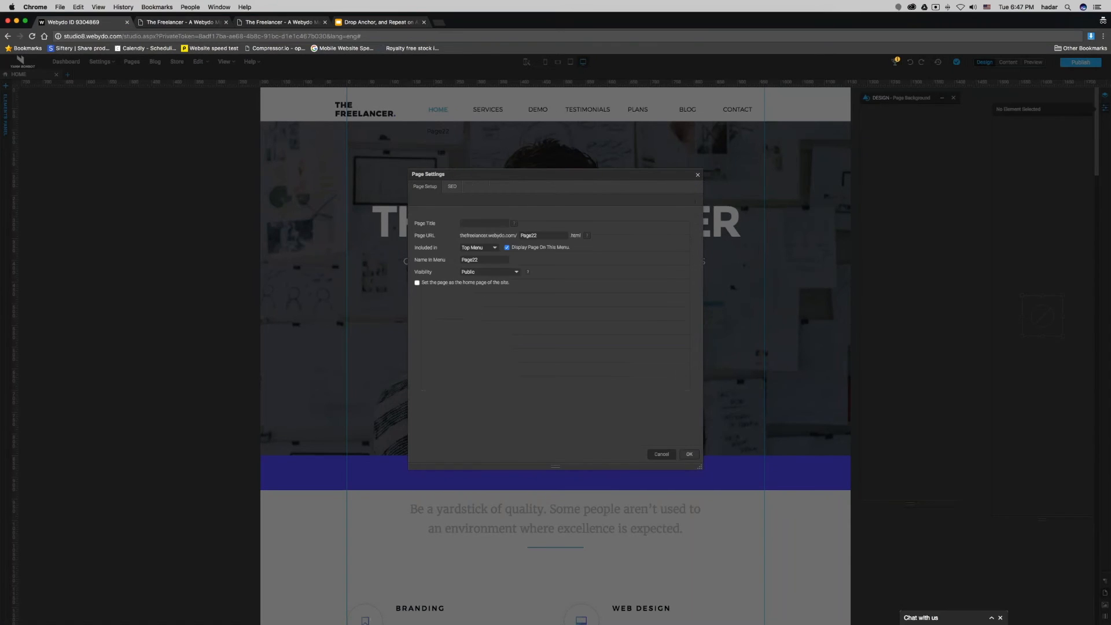
pyautogui.write('Test')
pyautogui.click(507, 247)
pyautogui.click(689, 454)
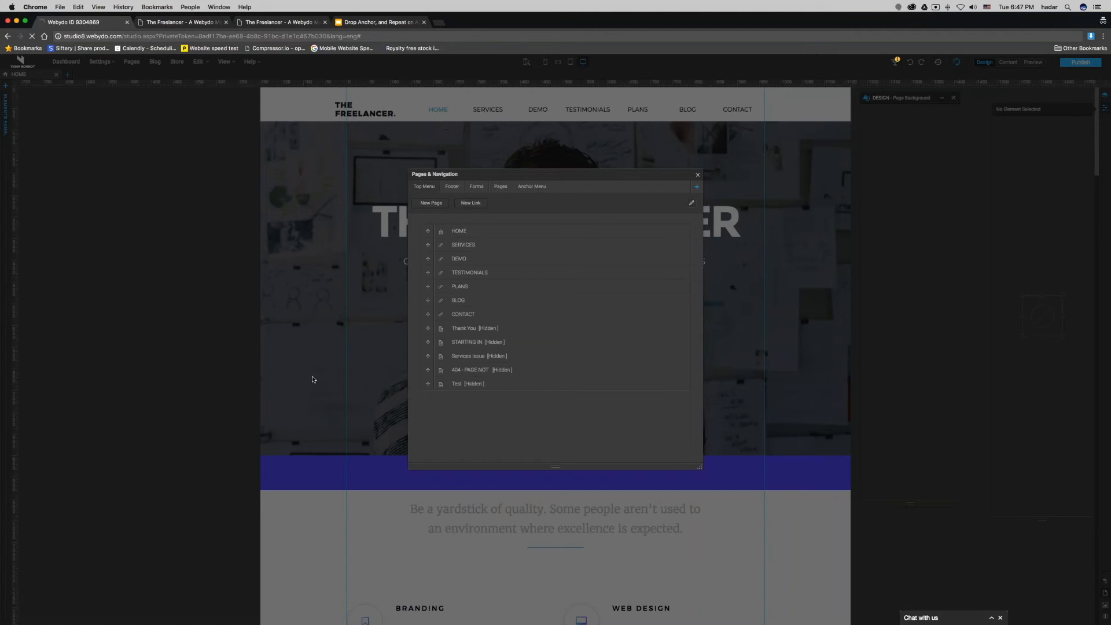
pyautogui.click(465, 384)
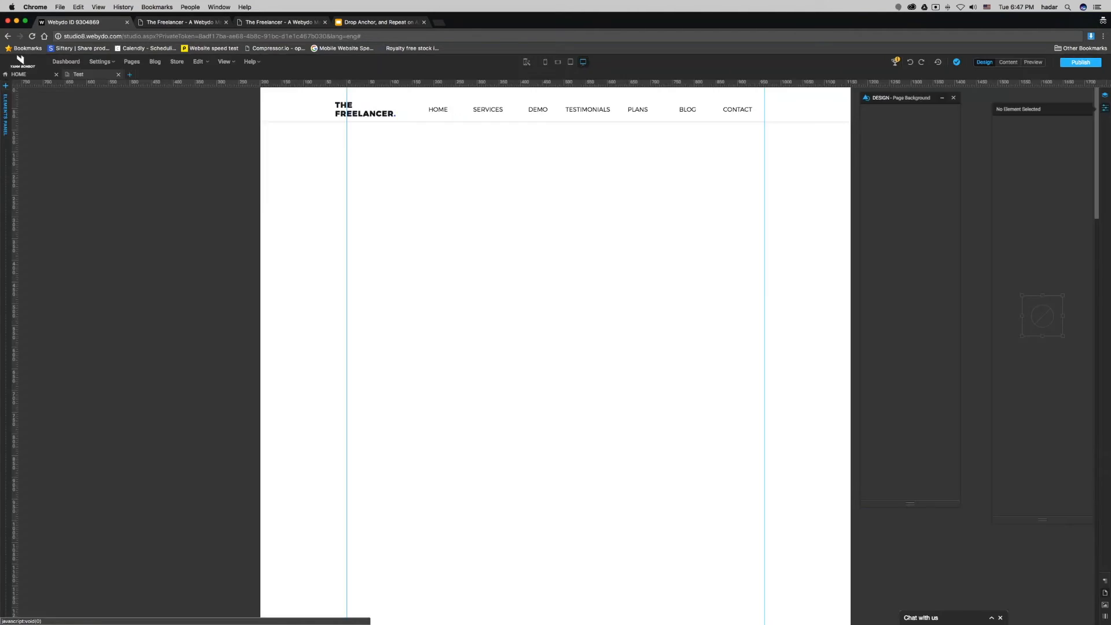
# Repeat the home page's SHOPNAME logo on only the HOME and Test pages, and check it on the Test page
pyautogui.click(36, 78)
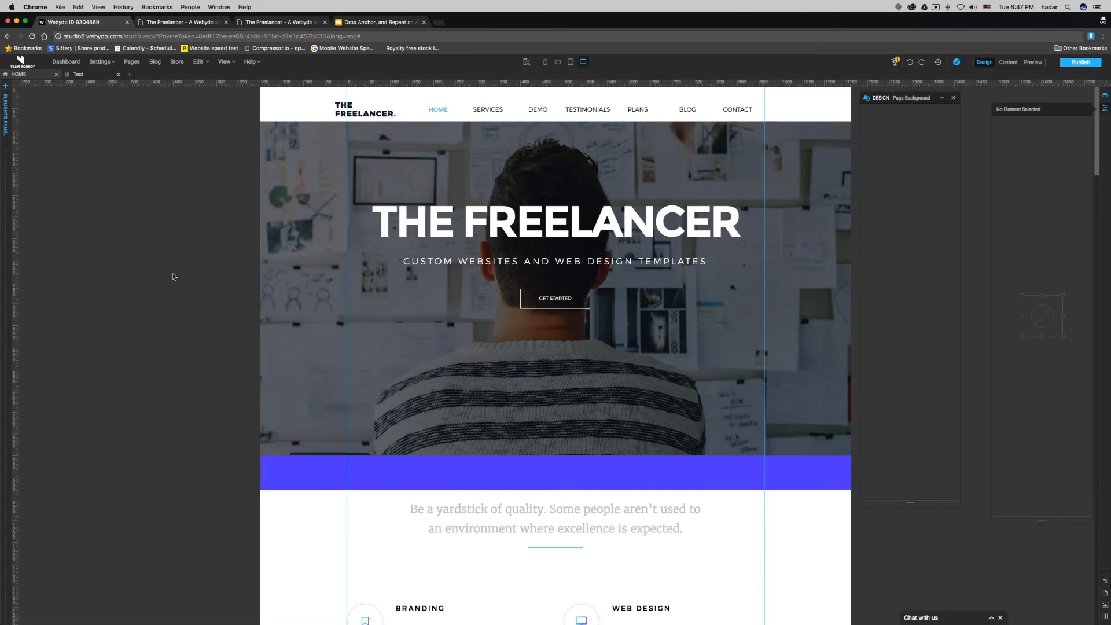
pyautogui.scroll(-15, 173, 276)
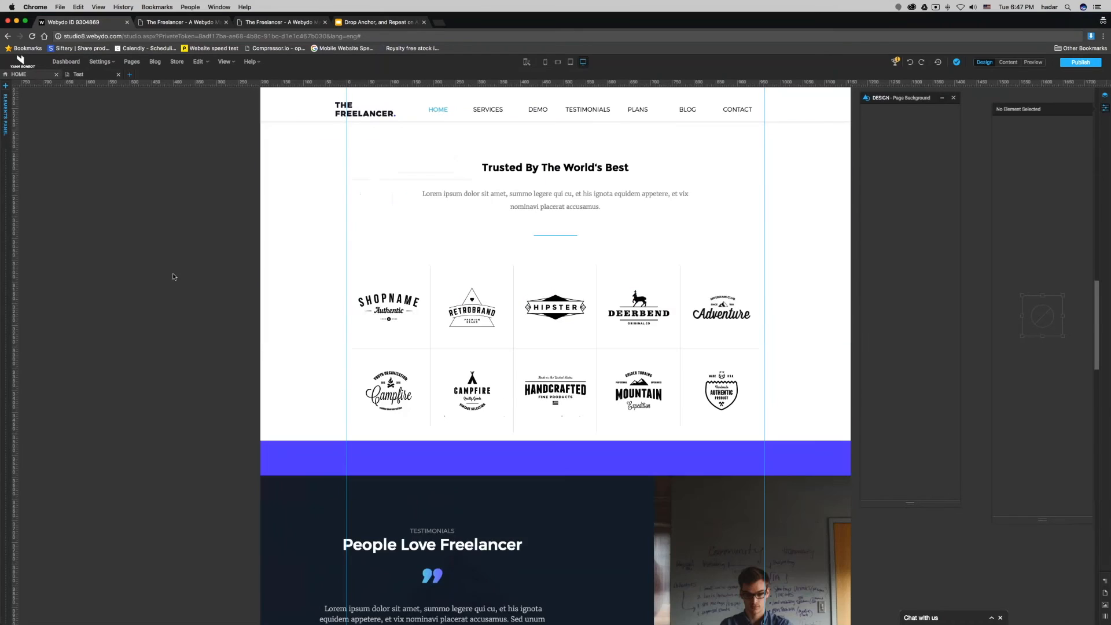
pyautogui.click(396, 300)
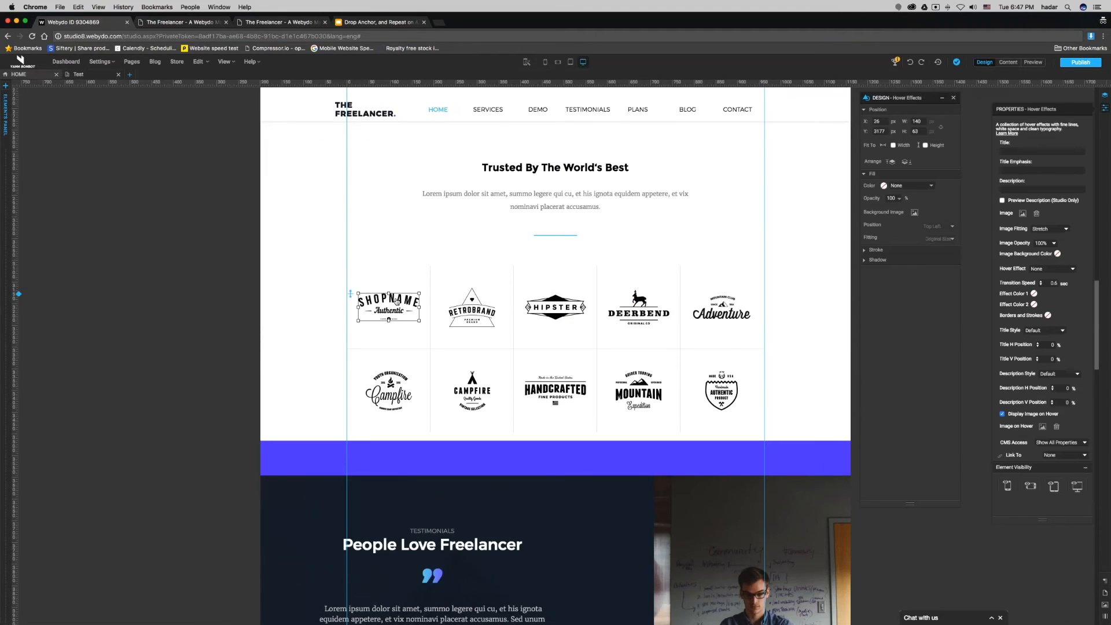
pyautogui.rightClick(393, 312)
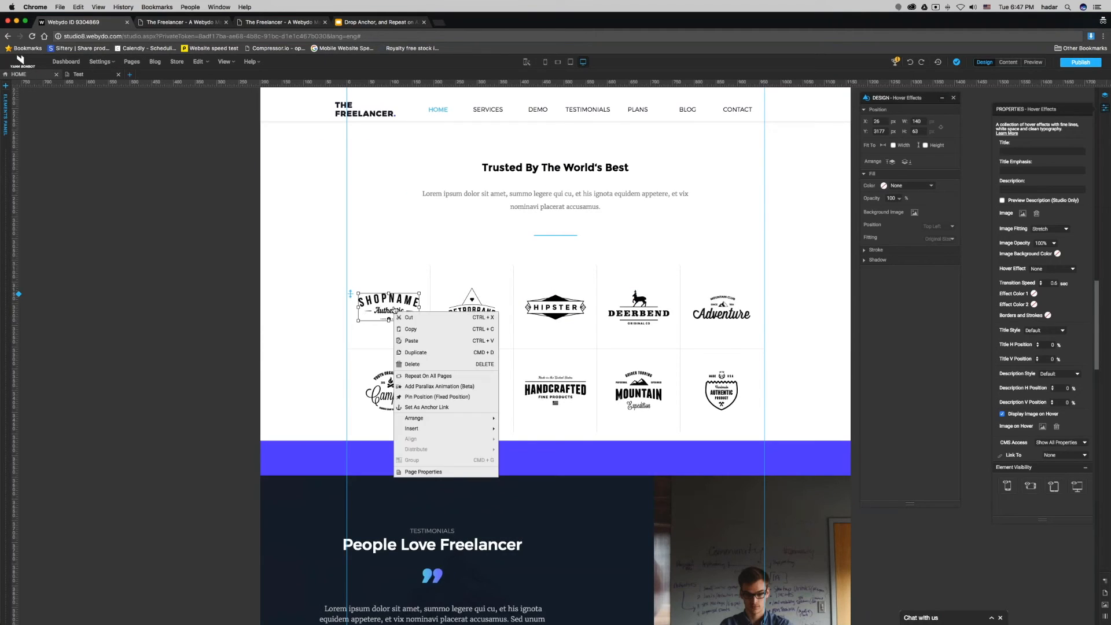
pyautogui.click(416, 376)
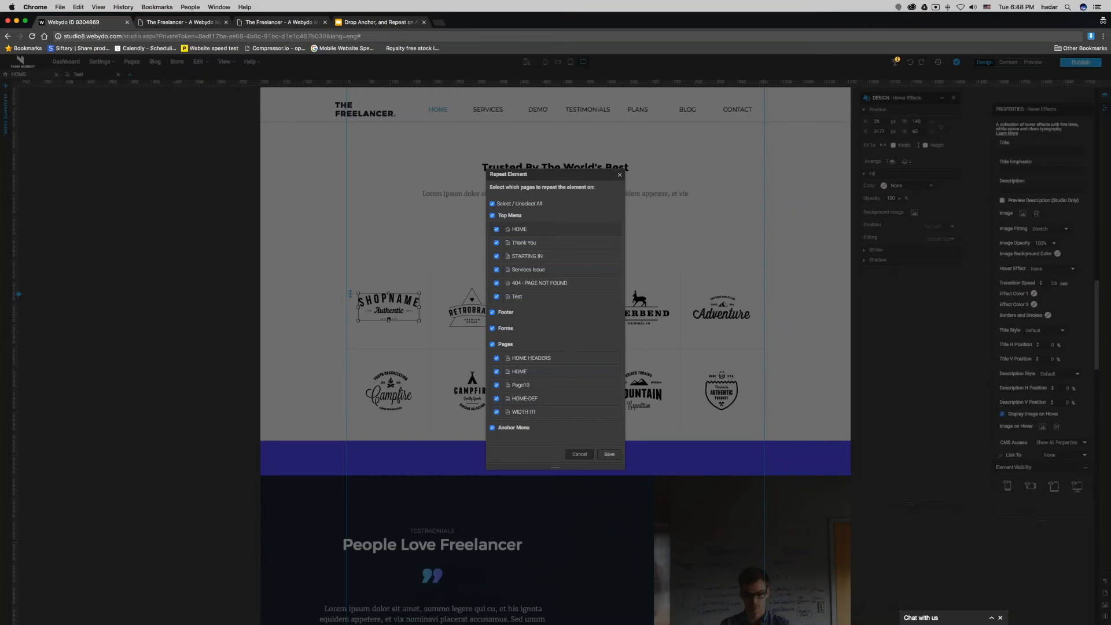
pyautogui.click(492, 203)
pyautogui.click(496, 229)
pyautogui.click(497, 297)
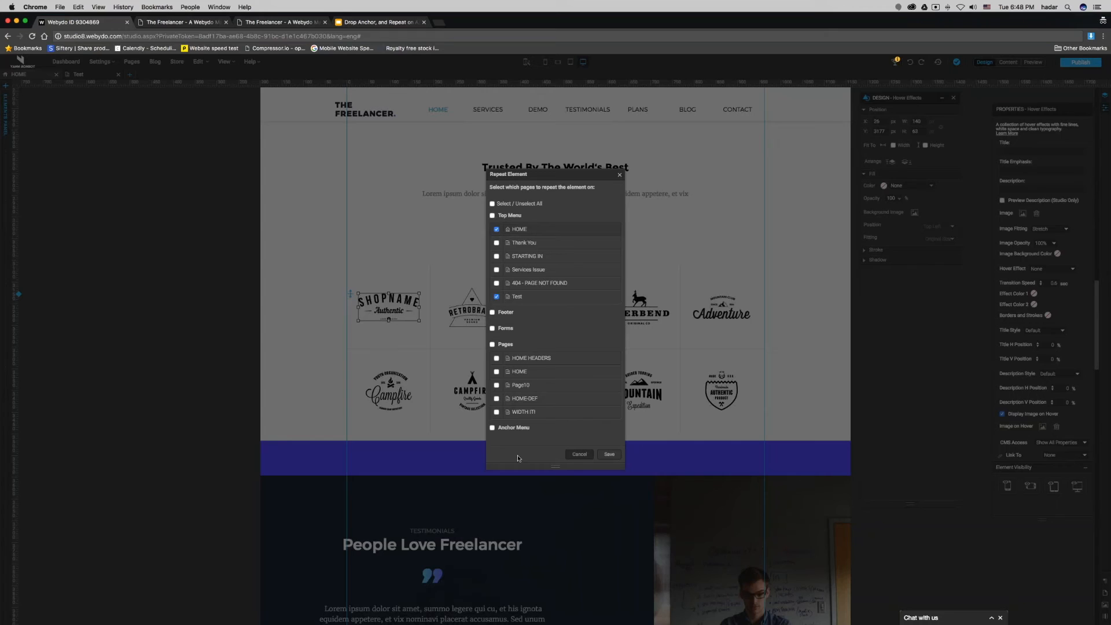
pyautogui.click(608, 454)
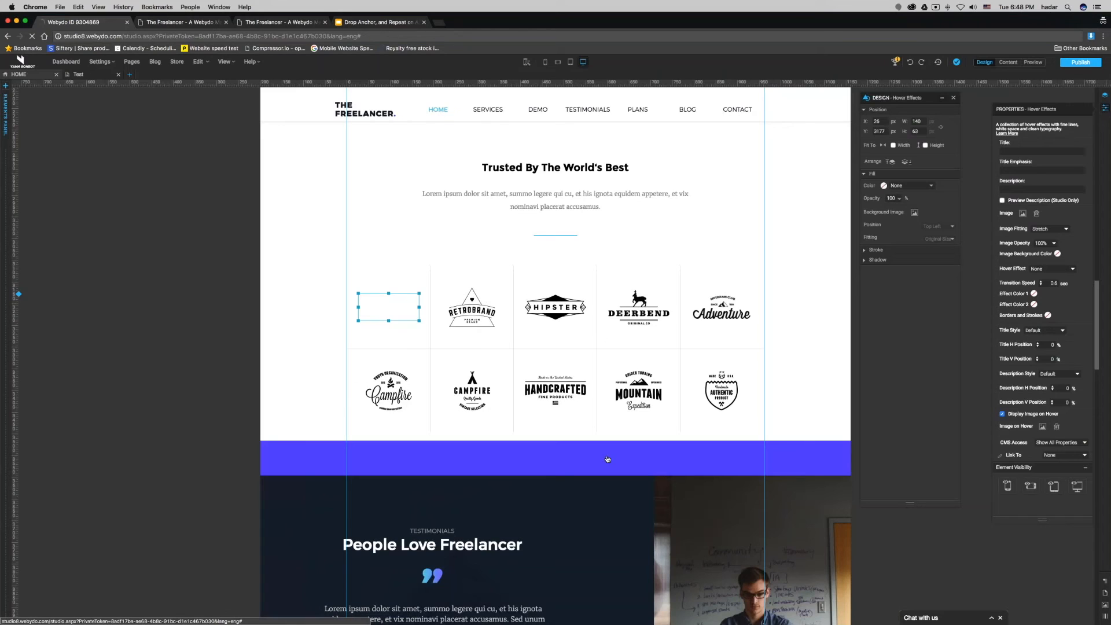
pyautogui.click(83, 75)
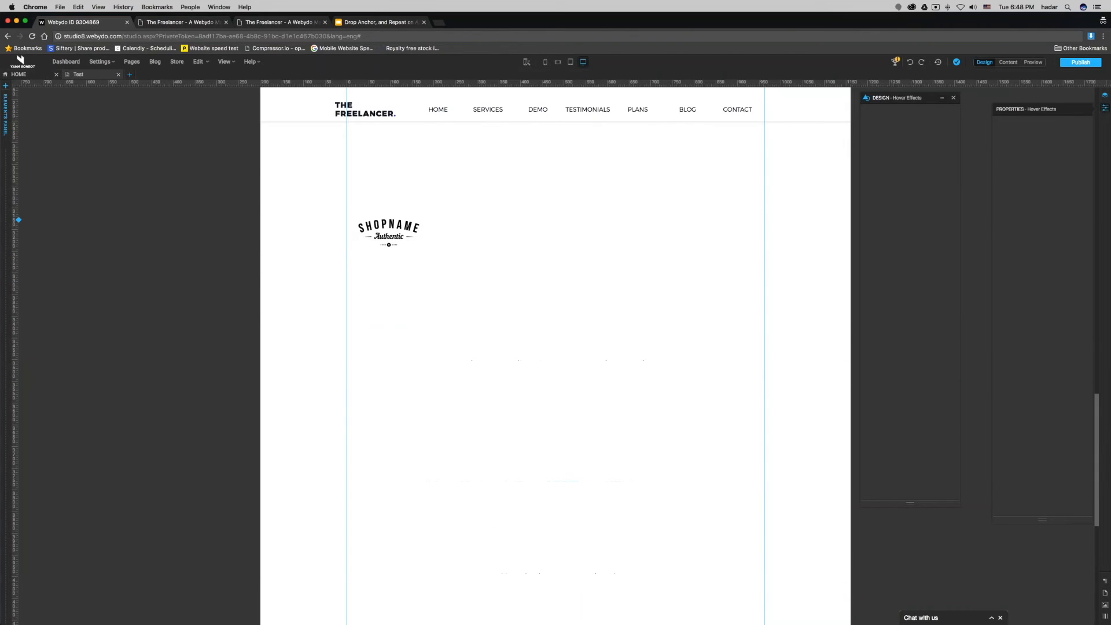
# Read the presentation slide about moving elements that repeat on all pages, and return to the Webydo editor
pyautogui.click(355, 24)
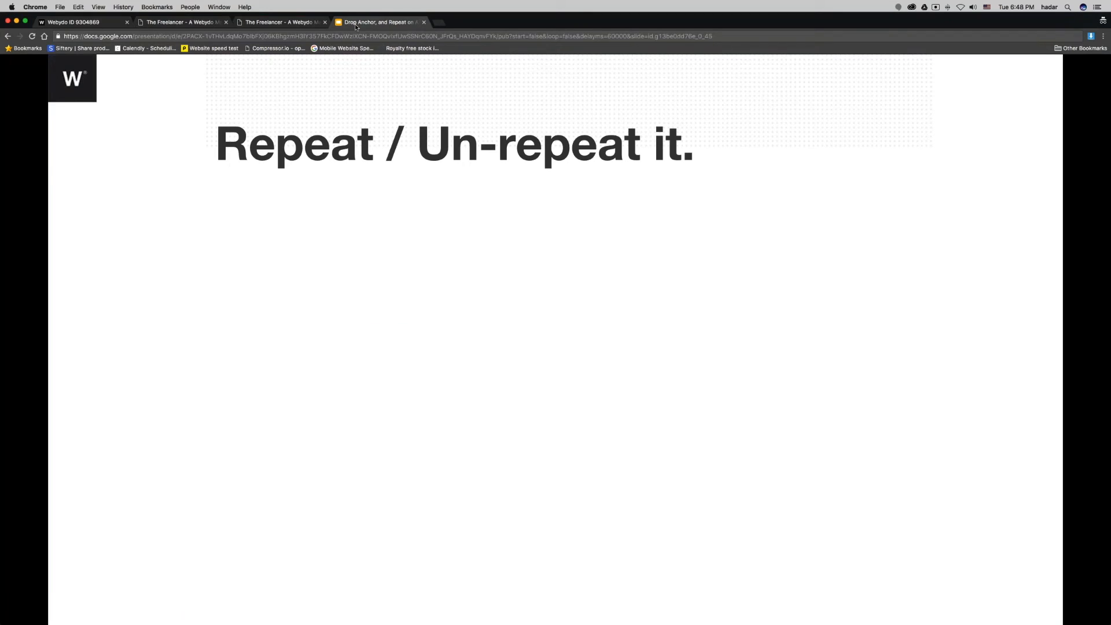
pyautogui.press('Right')
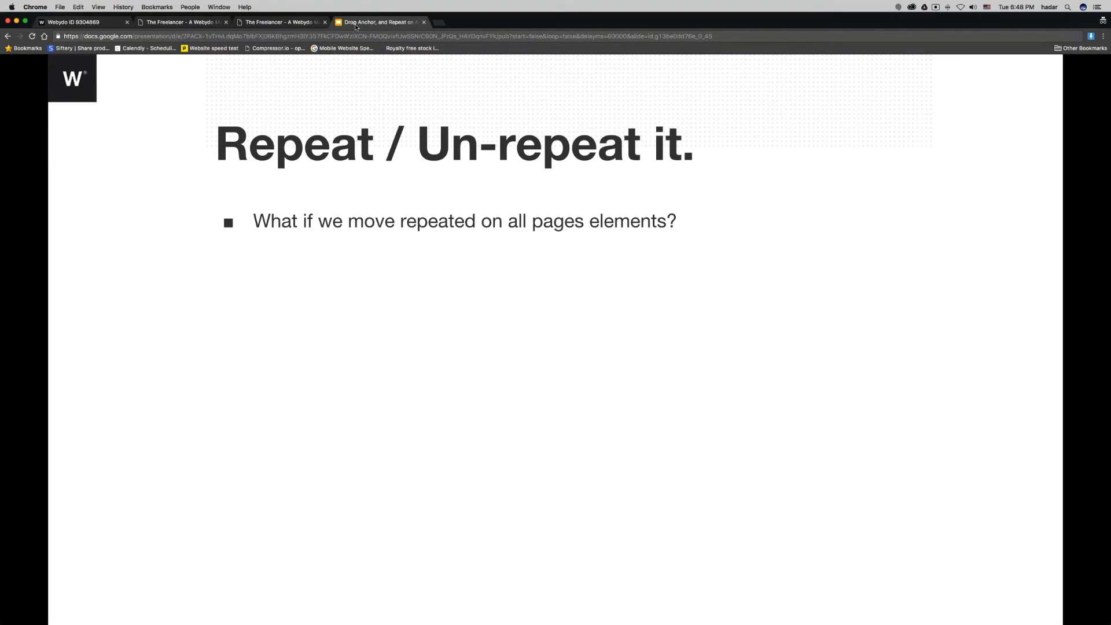
pyautogui.click(84, 22)
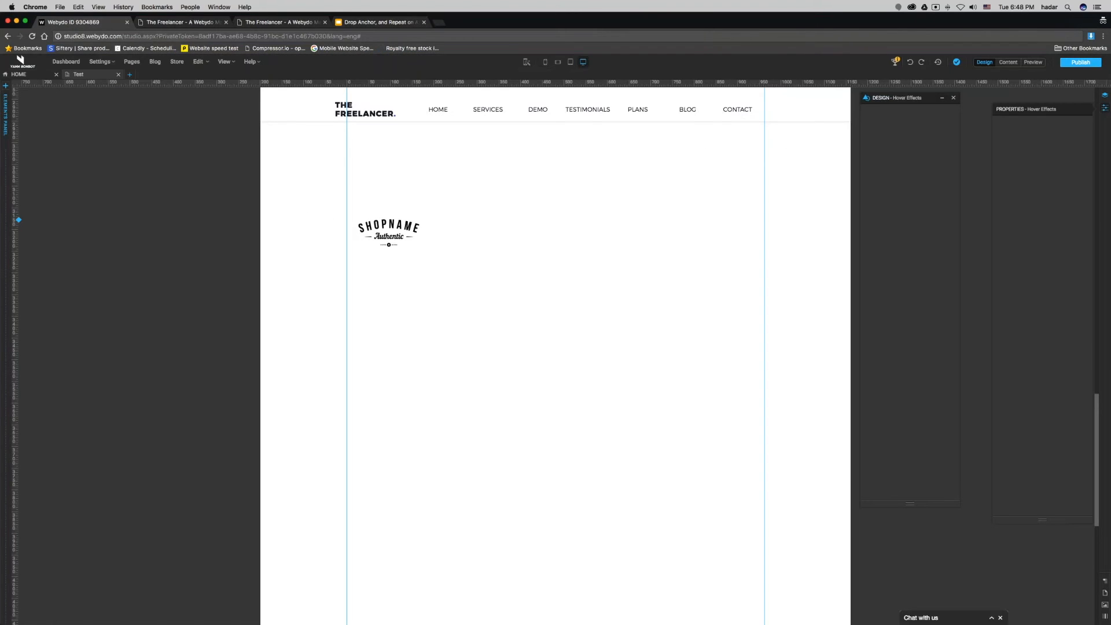
# Move the home page's SHOPNAME logo across the logo row, over the Adventure logo, to test how the repeated copy behaves
pyautogui.click(33, 79)
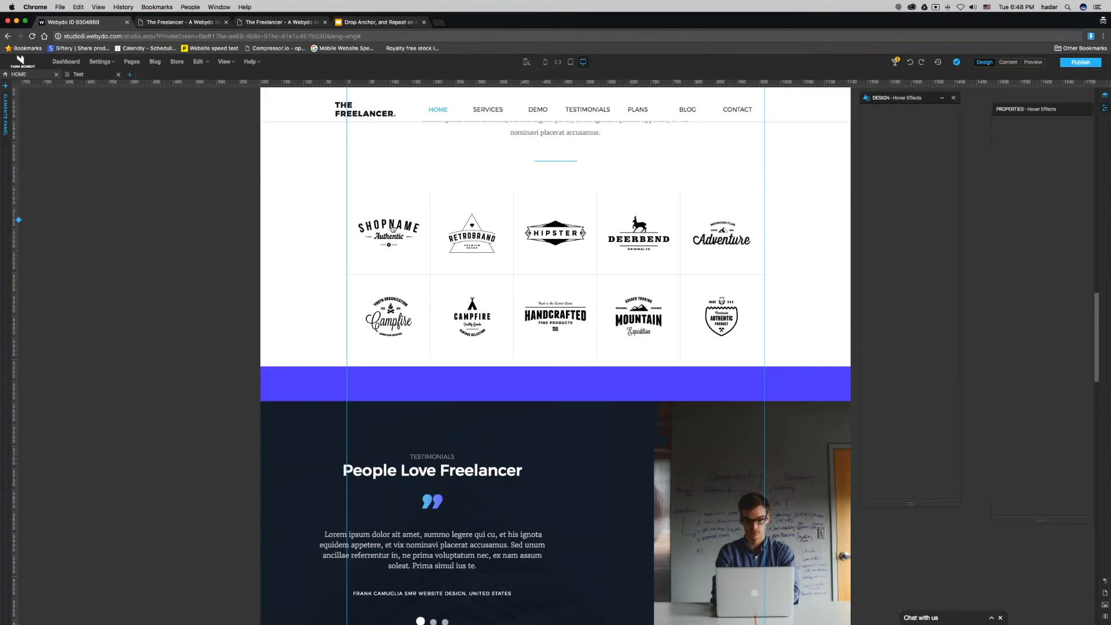
pyautogui.scroll(2, 392, 230)
pyautogui.moveTo(396, 359); pyautogui.dragTo(742, 303)
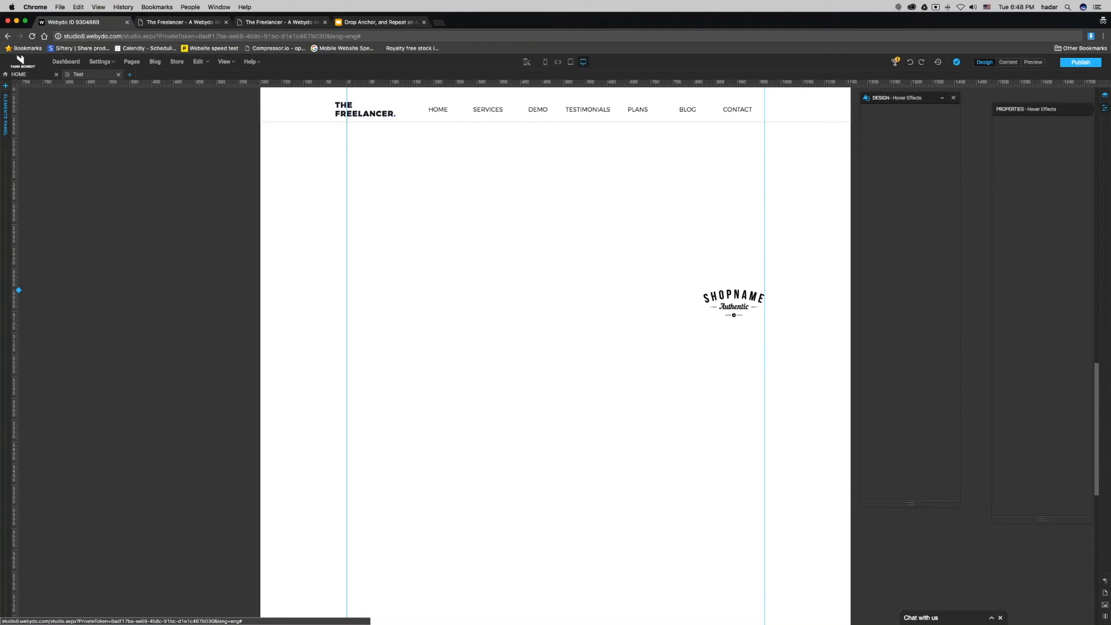
# Read the presentation points on changing repeated elements and reusing a design in other positions, and return to the Webydo editor
pyautogui.click(379, 22)
pyautogui.click(822, 324)
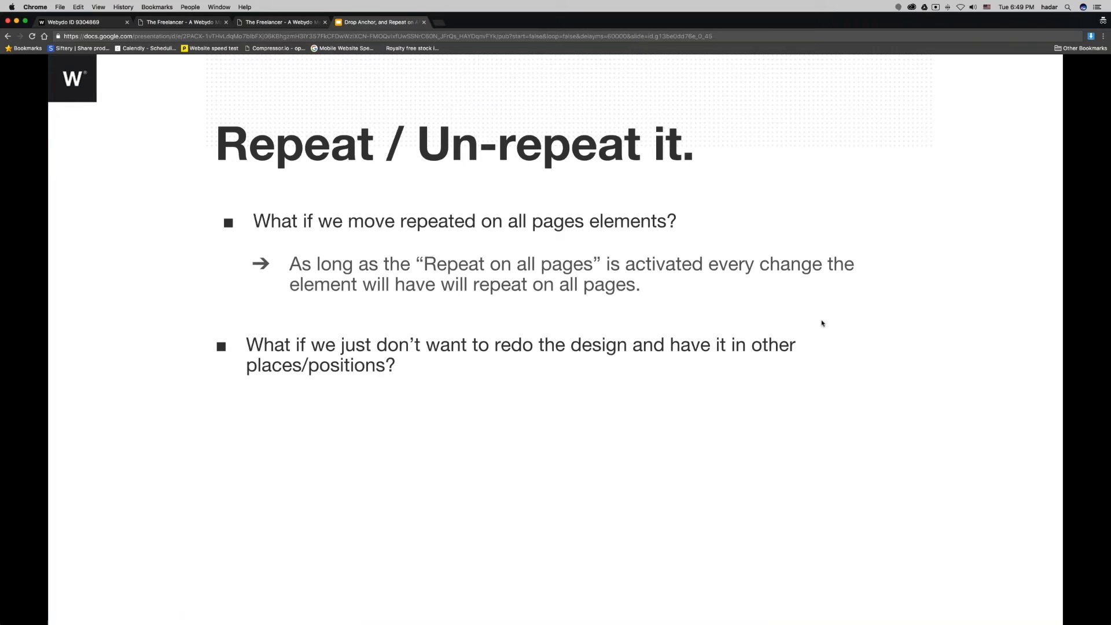
pyautogui.click(81, 22)
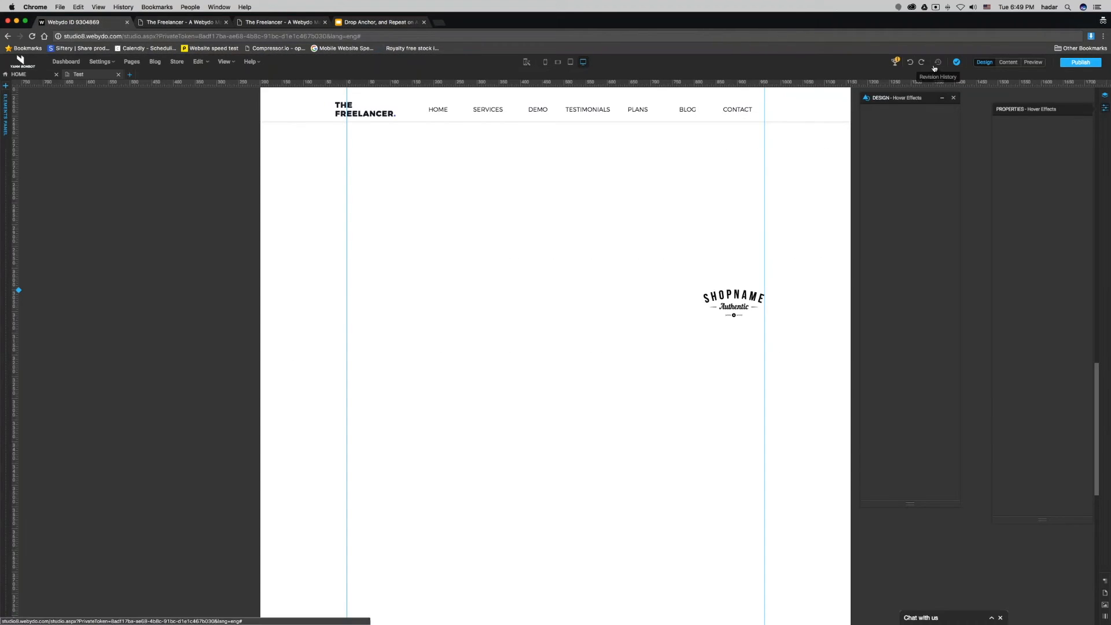
# Undo the SHOPNAME logo's last move on the home page, and stop it from repeating on any other page
pyautogui.click(912, 67)
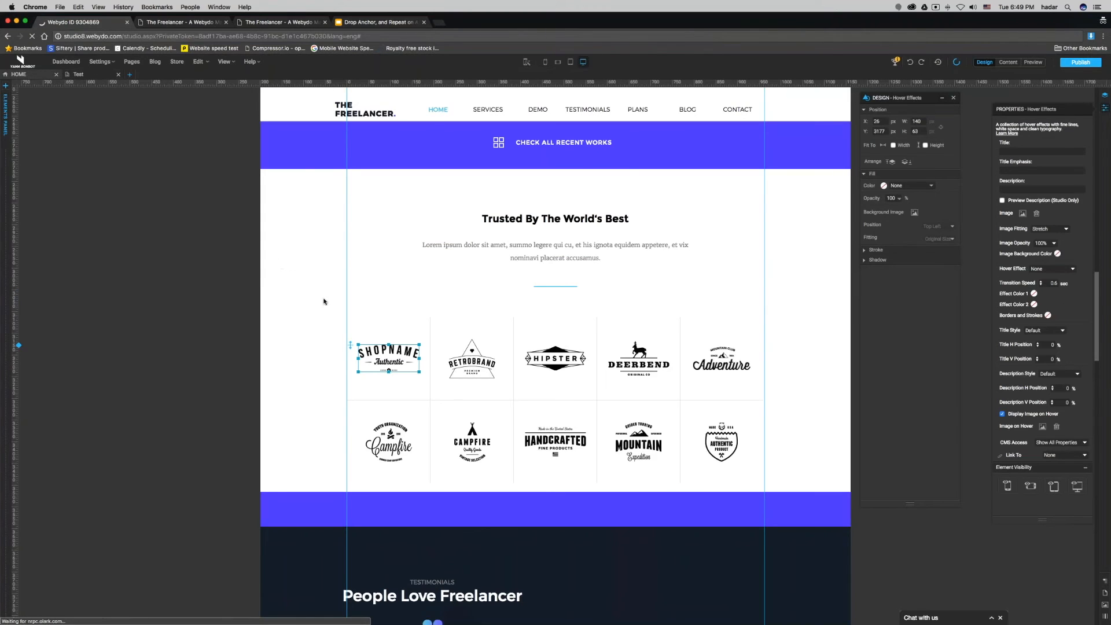
pyautogui.rightClick(395, 362)
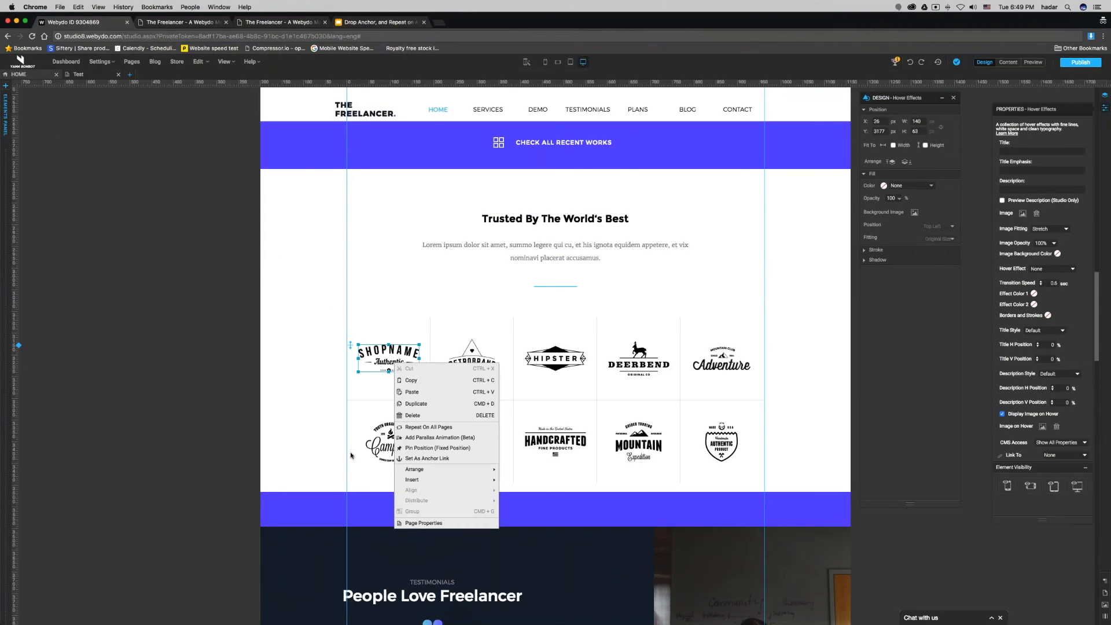
pyautogui.click(406, 426)
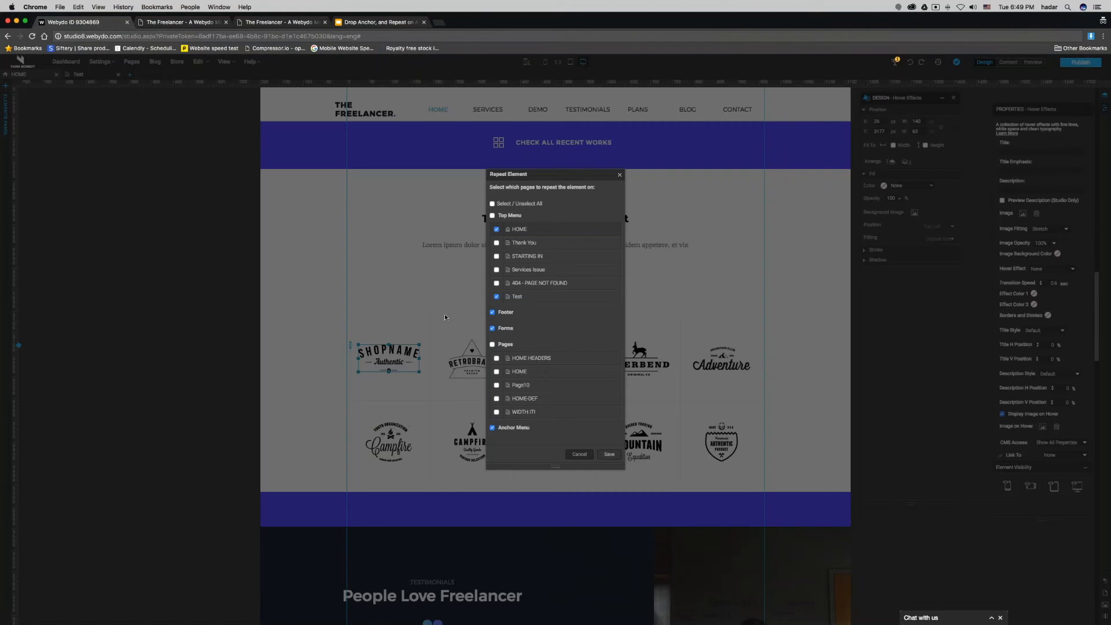
pyautogui.click(493, 205)
pyautogui.click(493, 205)
pyautogui.click(605, 456)
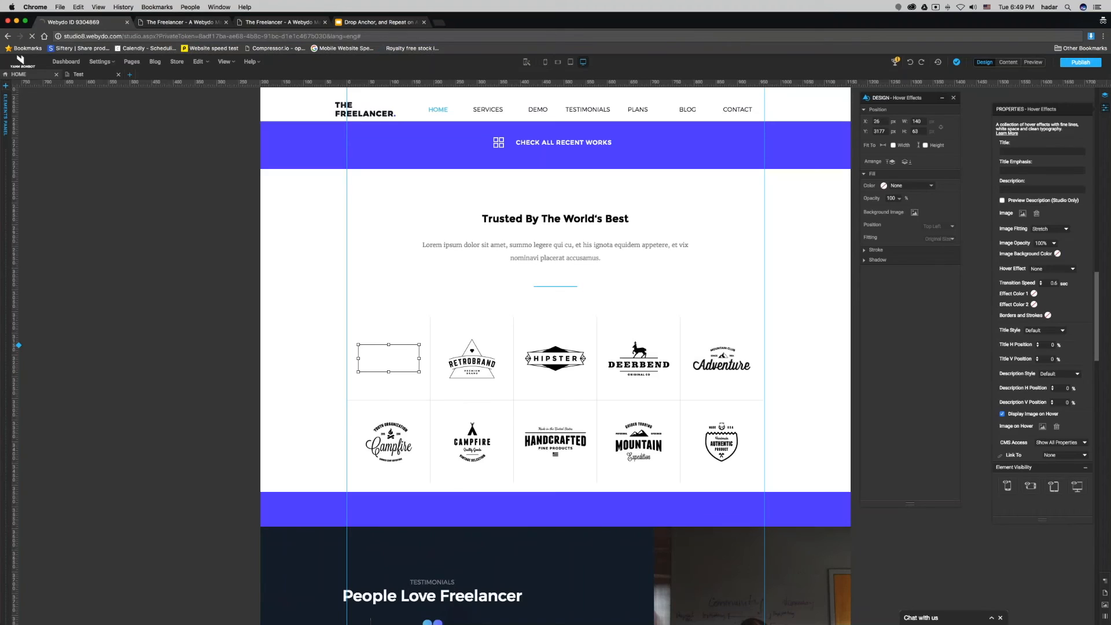
pyautogui.click(342, 372)
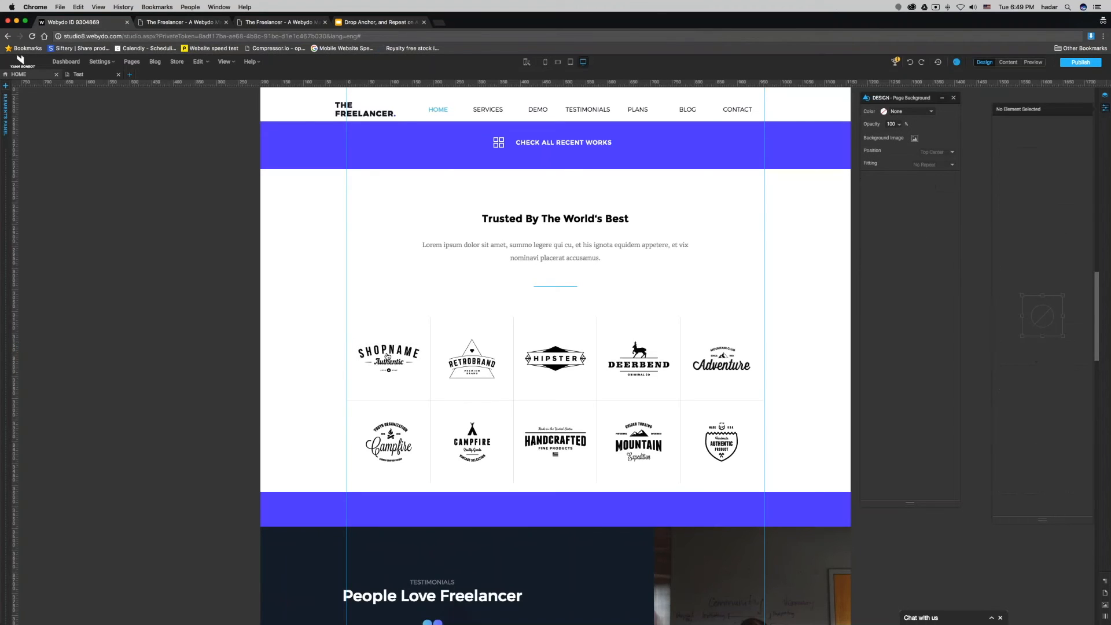
# Copy the home page's SHOPNAME logo onto the Test page, placing it beside the Freelancer Plans heading at about X 39, Y 4301 px
pyautogui.click(388, 357)
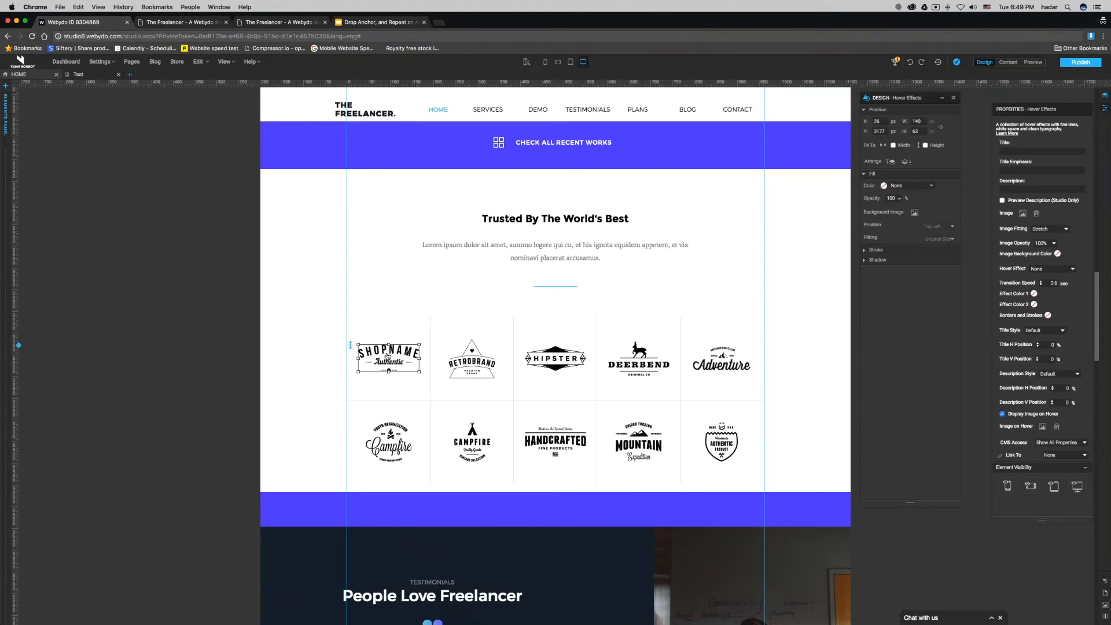
pyautogui.rightClick(388, 356)
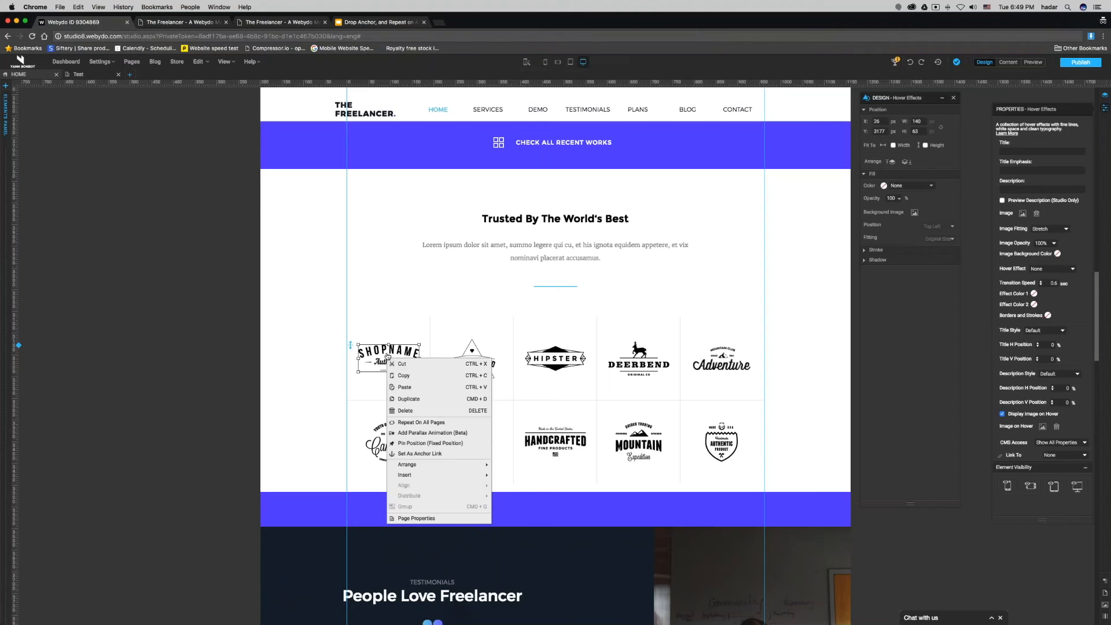
pyautogui.click(415, 380)
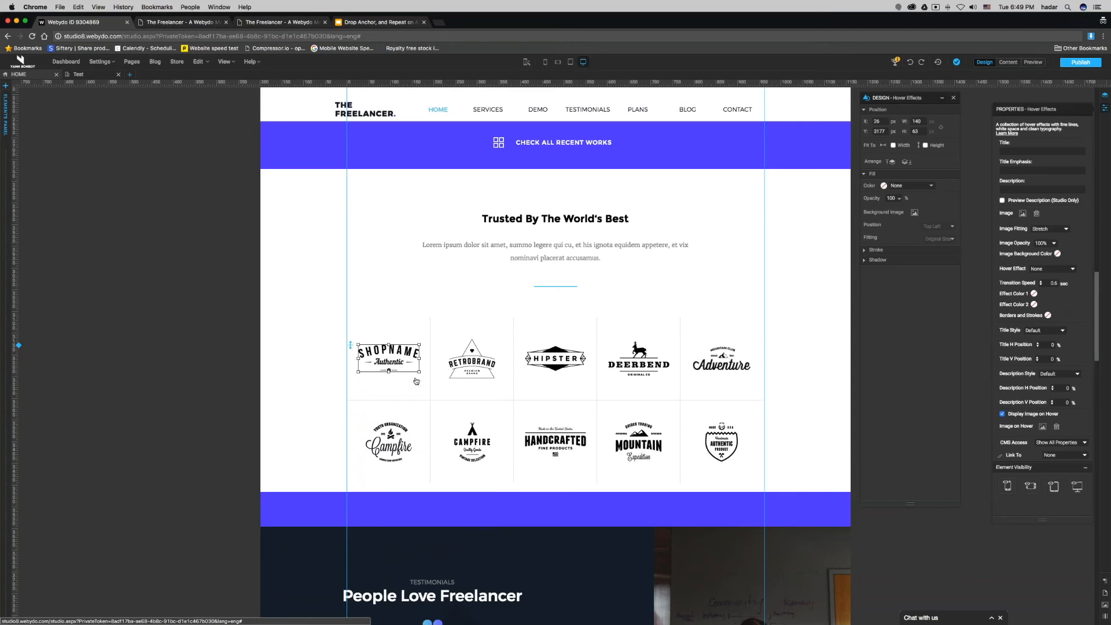
pyautogui.click(83, 76)
pyautogui.rightClick(506, 366)
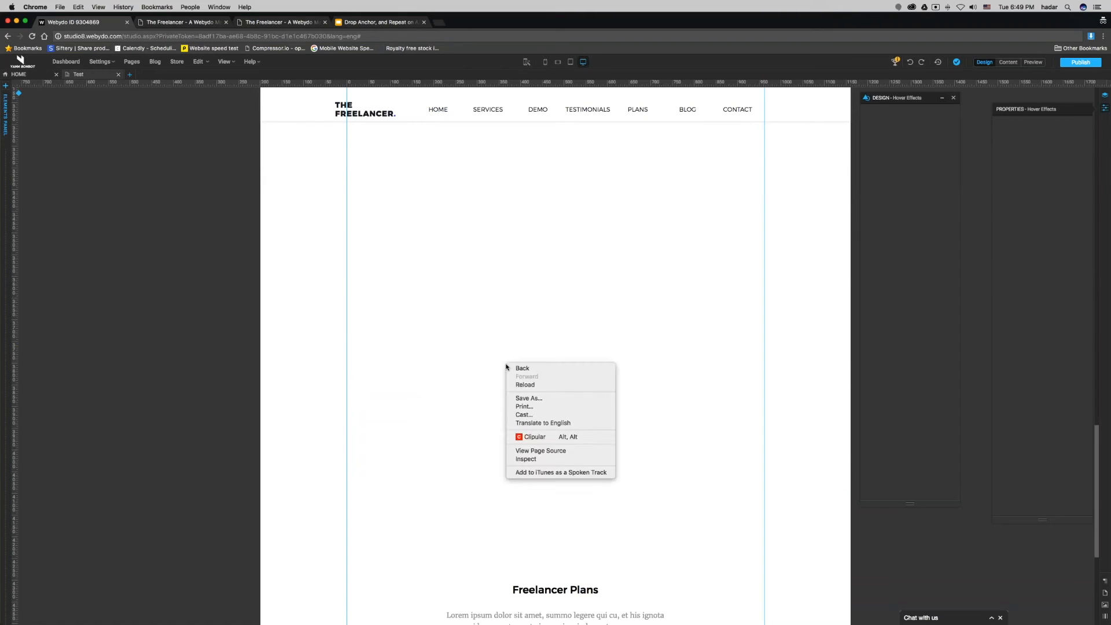
pyautogui.click(464, 368)
pyautogui.rightClick(463, 368)
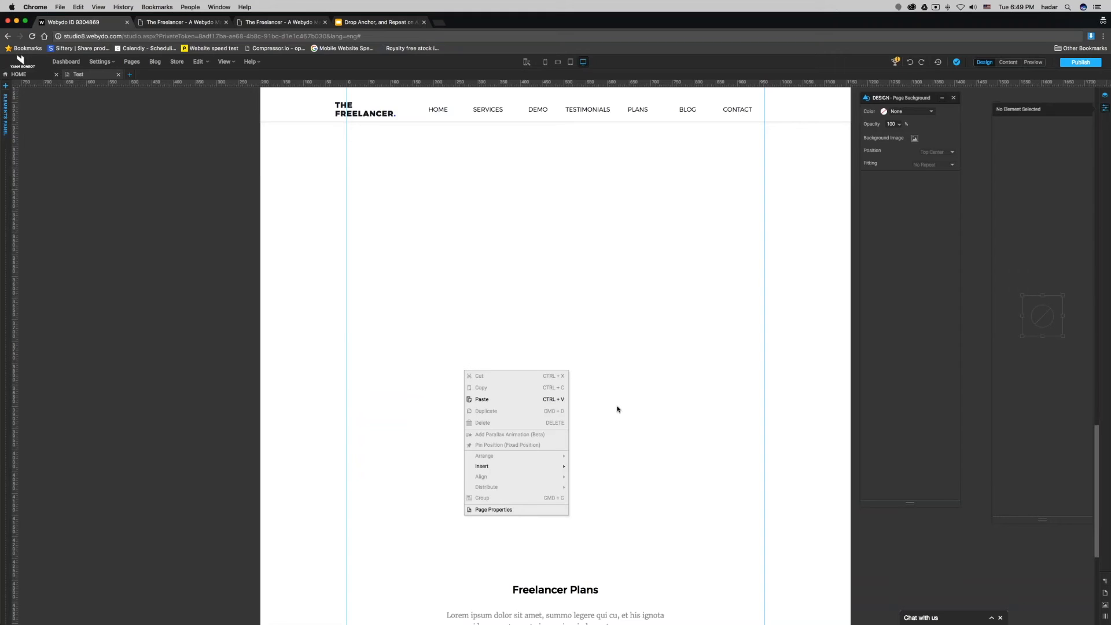
pyautogui.click(544, 400)
pyautogui.moveTo(589, 418); pyautogui.dragTo(382, 345)
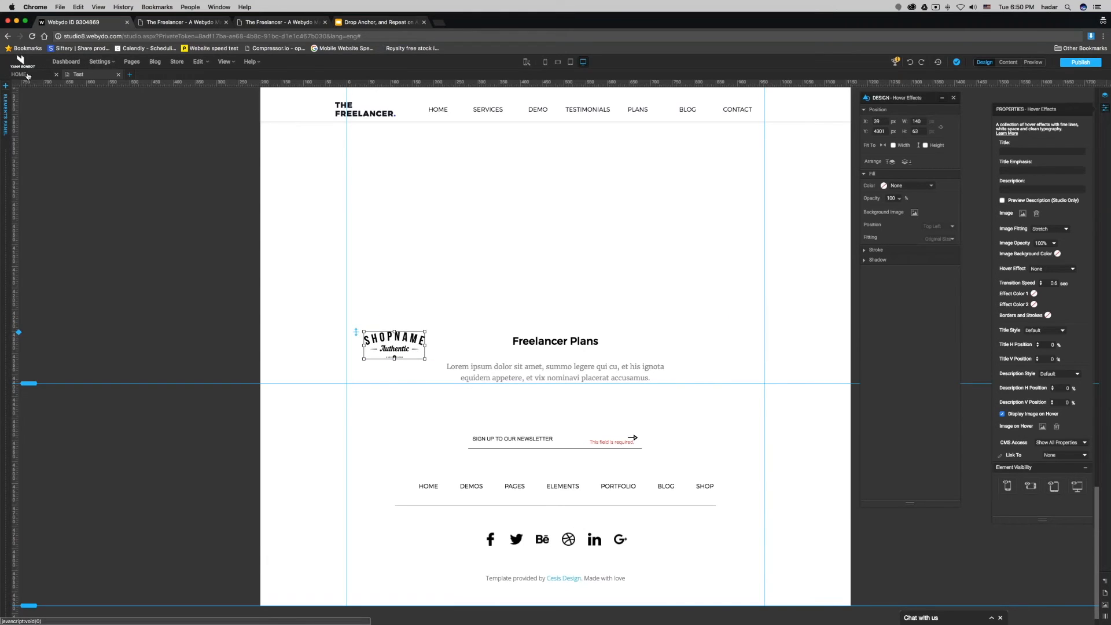
# Check the original SHOPNAME logo on the home page, and view the presentation slide on copying elements to other pages
pyautogui.click(28, 75)
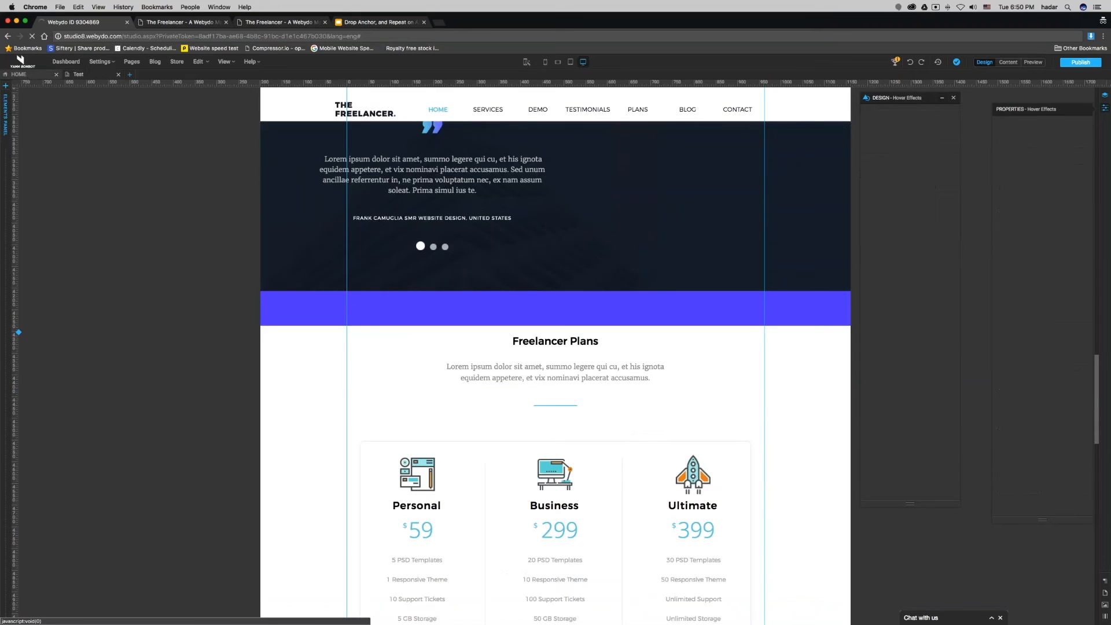
pyautogui.scroll(8, 161, 328)
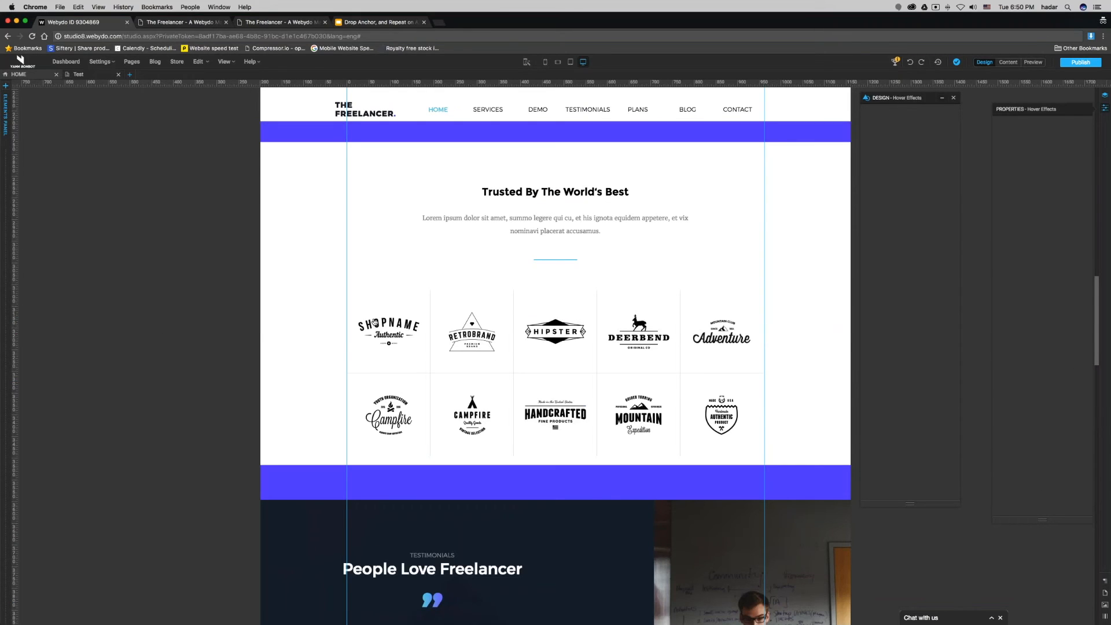
pyautogui.click(365, 23)
pyautogui.press('Right')
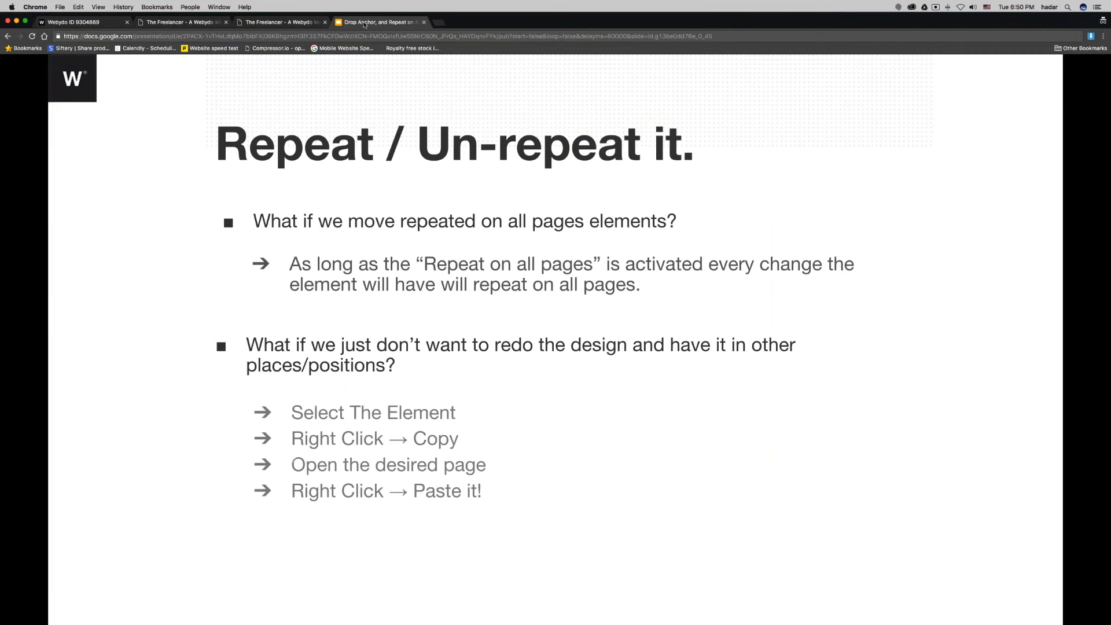
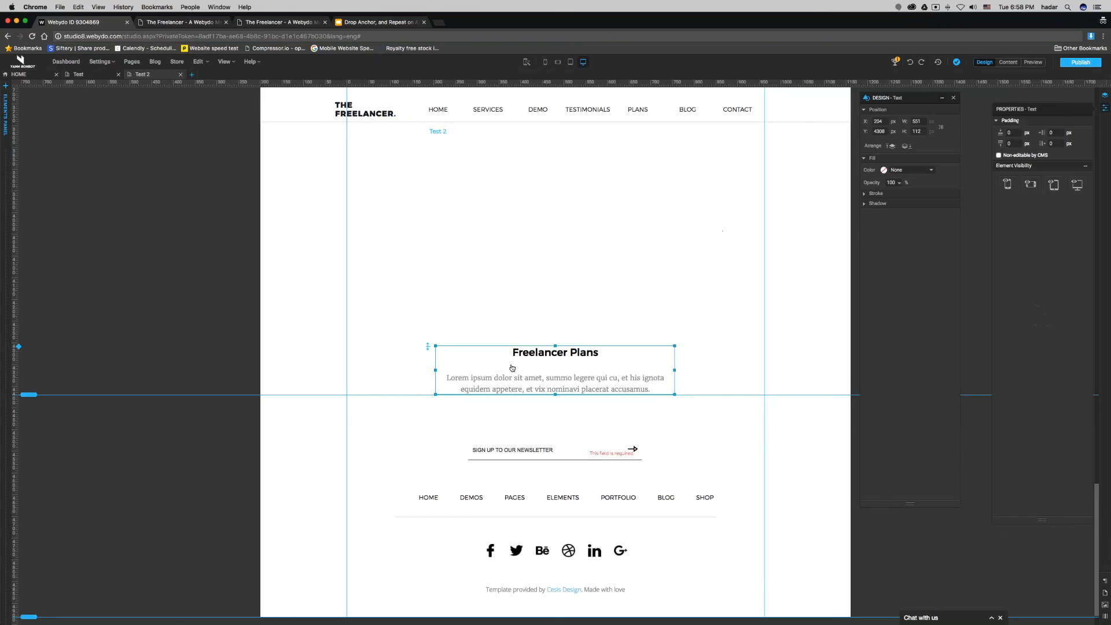
# Return to the Test page and hide the Test 2 page from the Top Menu through its page settings
pyautogui.scroll(8, 545, 244)
pyautogui.scroll(3, 543, 247)
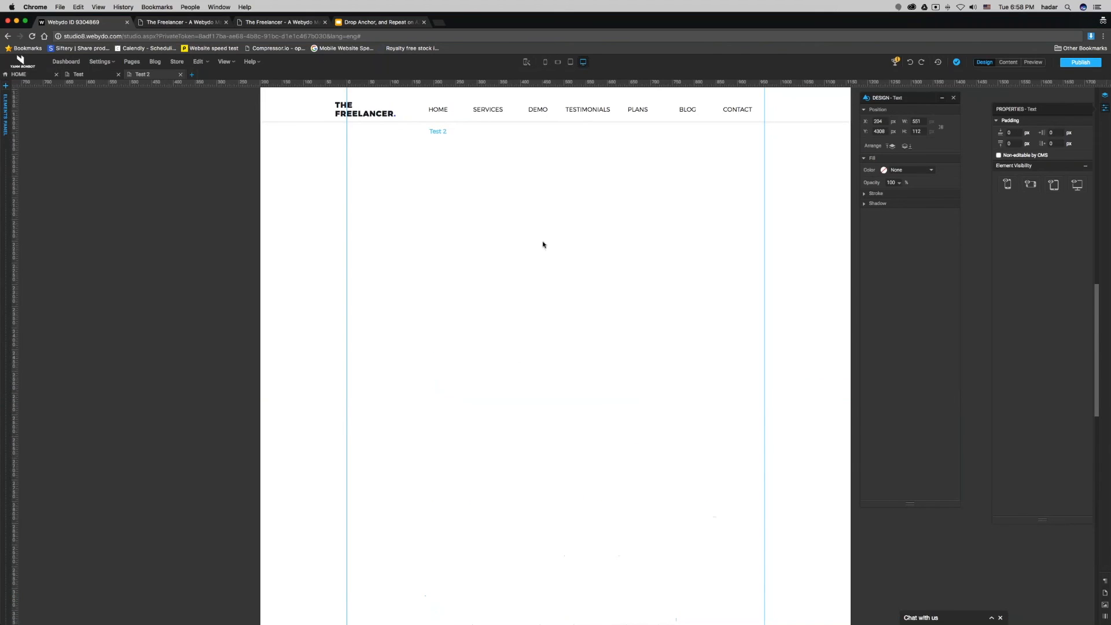
pyautogui.click(79, 75)
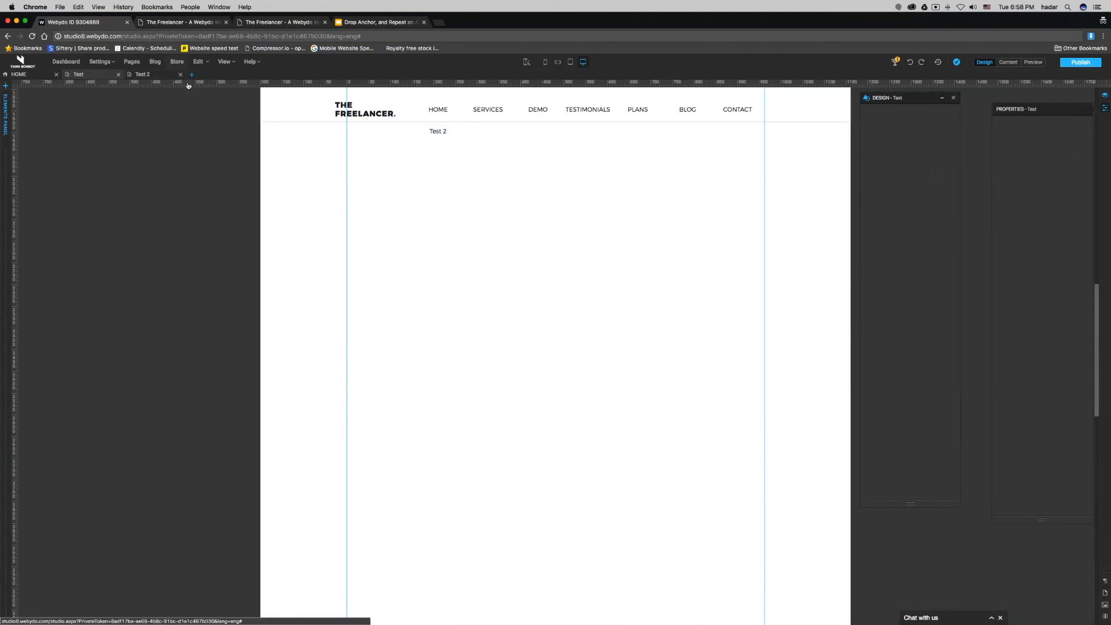
pyautogui.click(132, 62)
pyautogui.moveTo(549, 403)
pyautogui.click(607, 399)
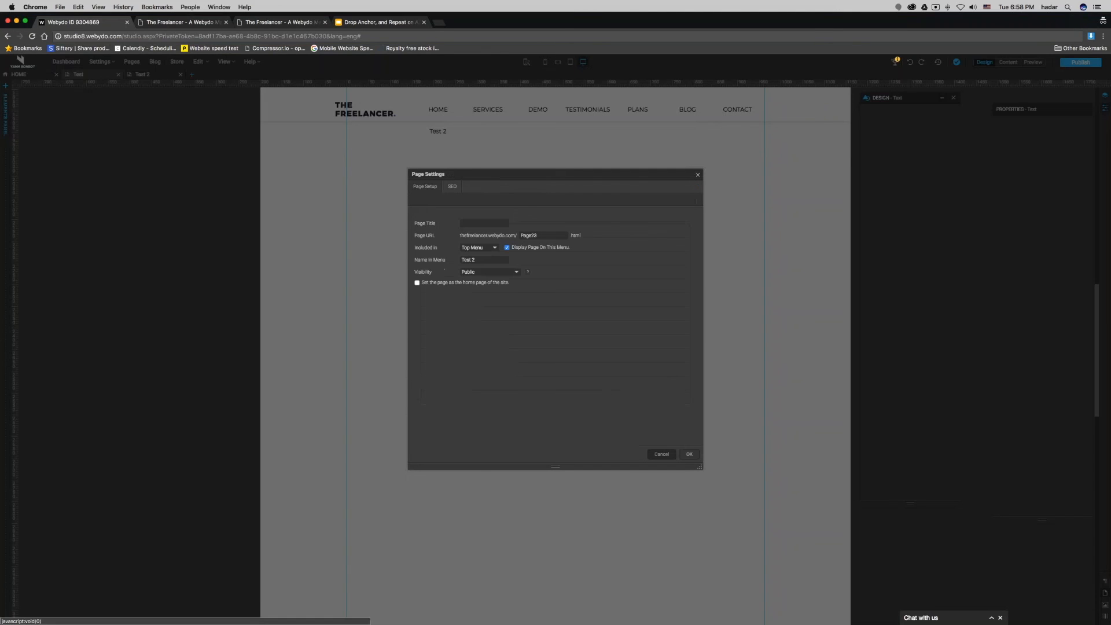
pyautogui.click(689, 454)
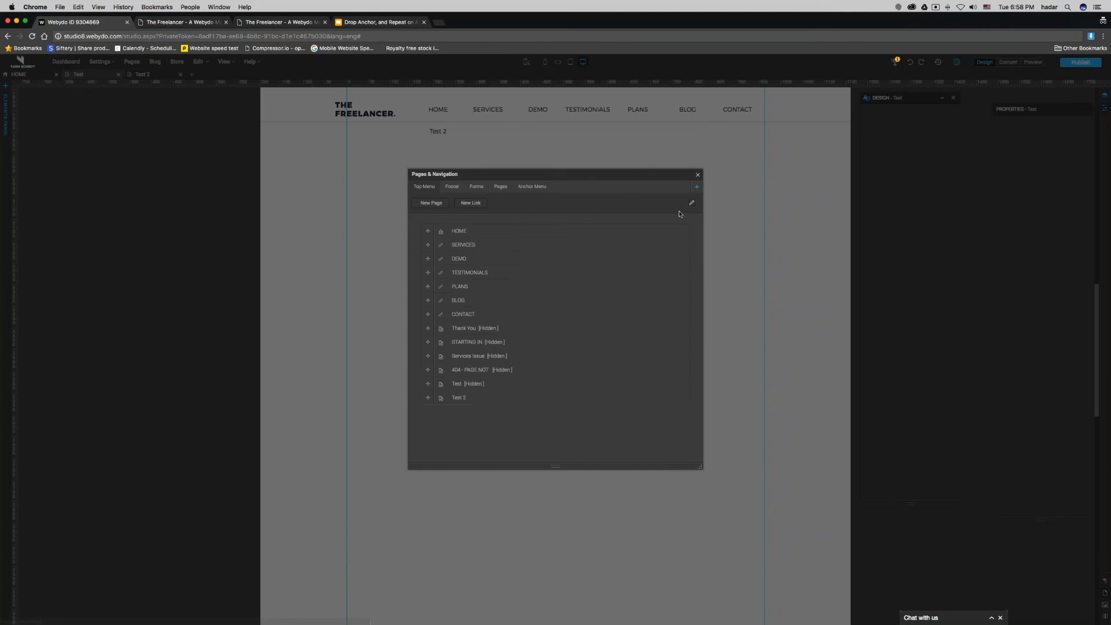
pyautogui.click(697, 174)
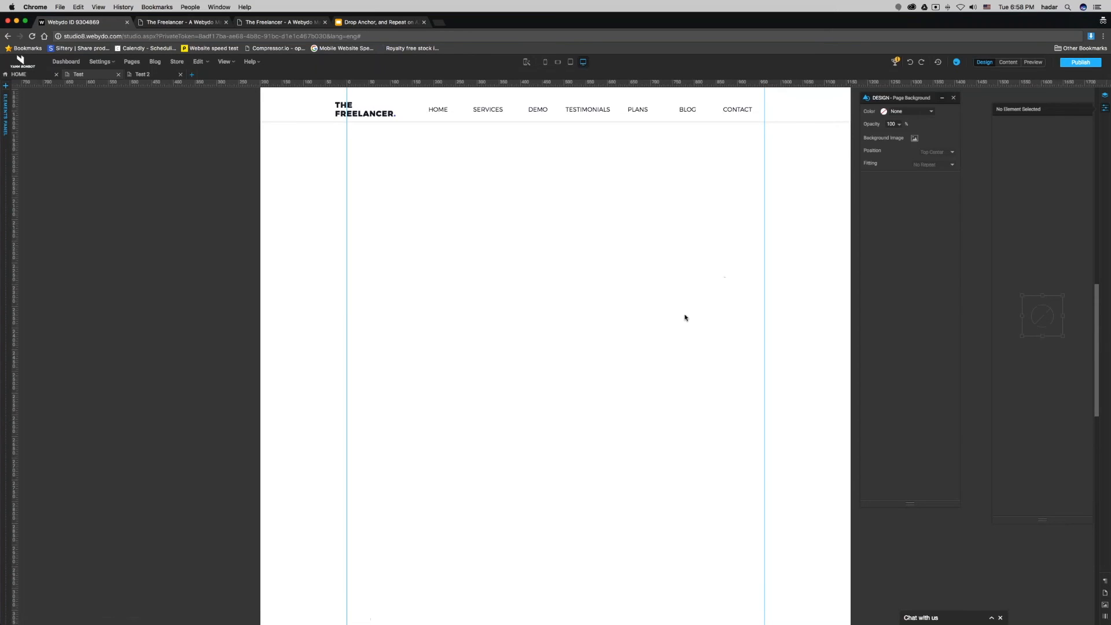
# Move the Test page's SHOPNAME logo up against the vertical guide near the logo column, at about X 0, Y 2558 px
pyautogui.scroll(-10, 513, 280)
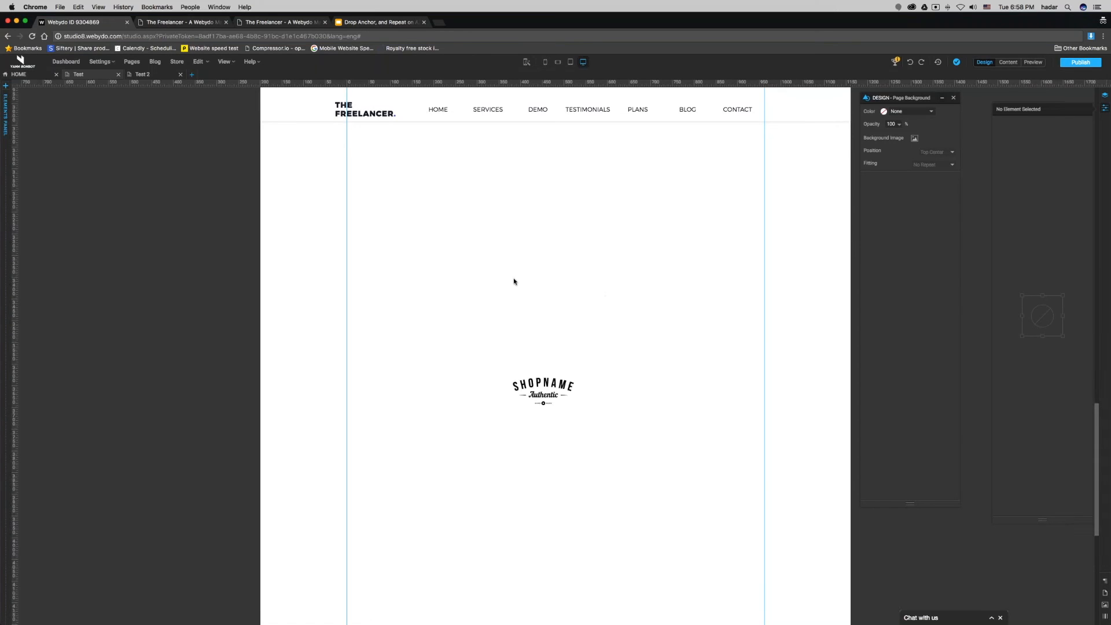
pyautogui.moveTo(548, 384); pyautogui.dragTo(522, 249)
pyautogui.moveTo(544, 360); pyautogui.dragTo(380, 209)
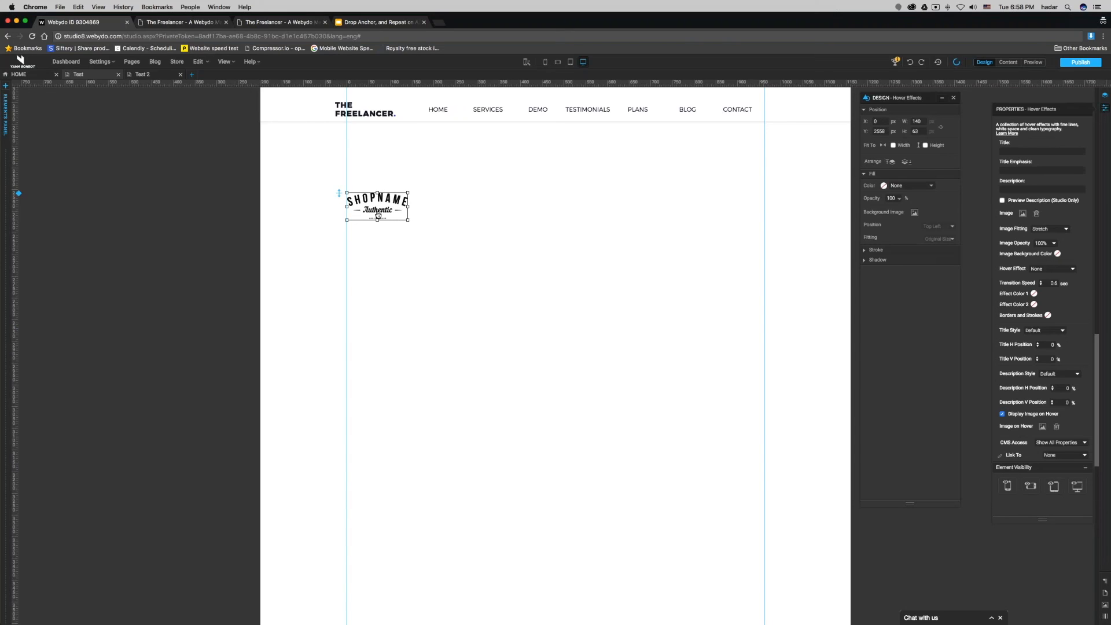
# Repeat the SHOPNAME logo on only the Test and Test 2 pages, and check it on the Test 2 page
pyautogui.rightClick(379, 210)
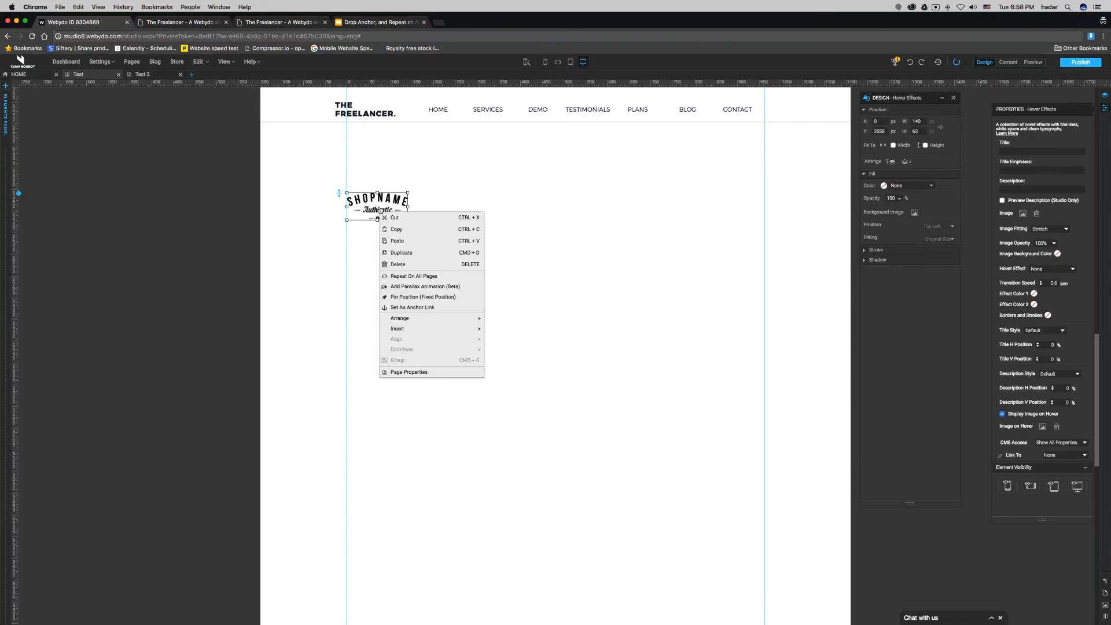
pyautogui.click(418, 277)
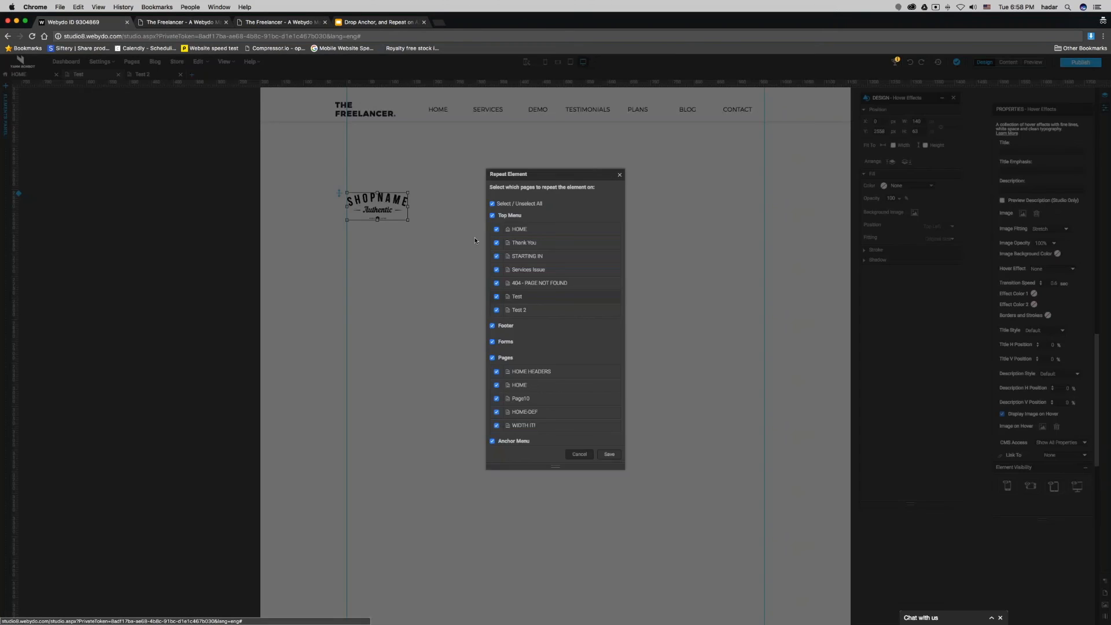
pyautogui.click(492, 204)
pyautogui.click(497, 297)
pyautogui.click(497, 310)
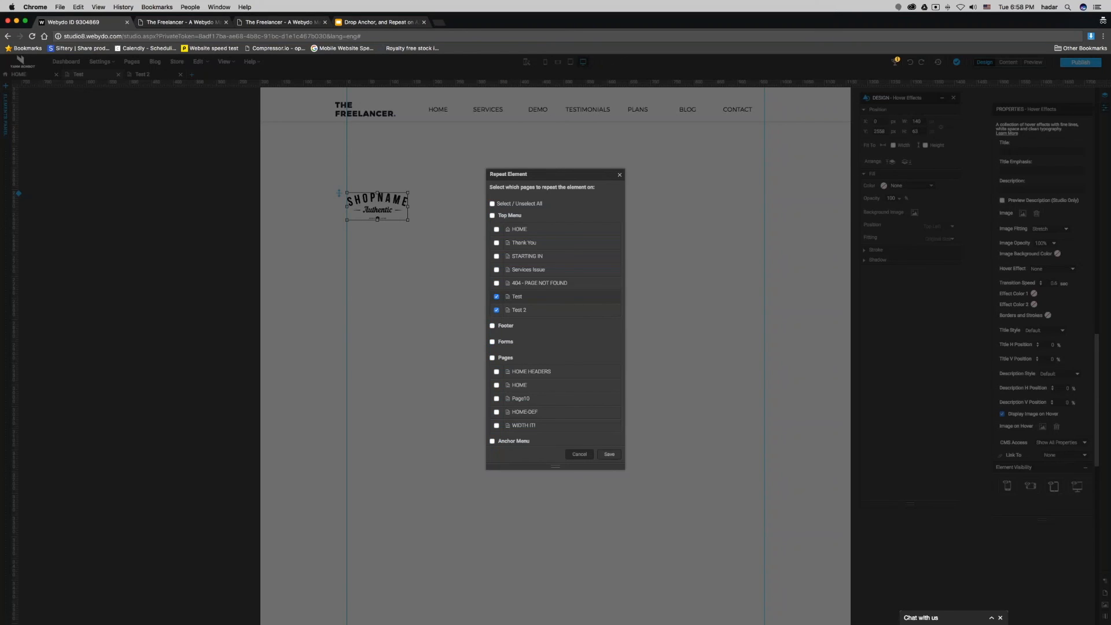
pyautogui.click(609, 453)
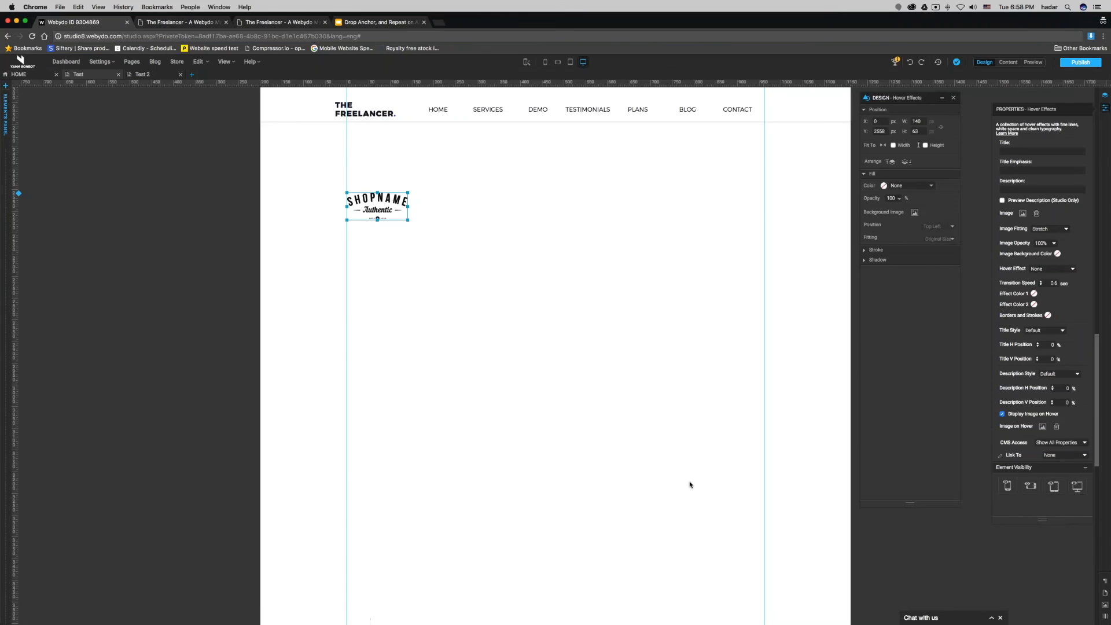
pyautogui.click(162, 75)
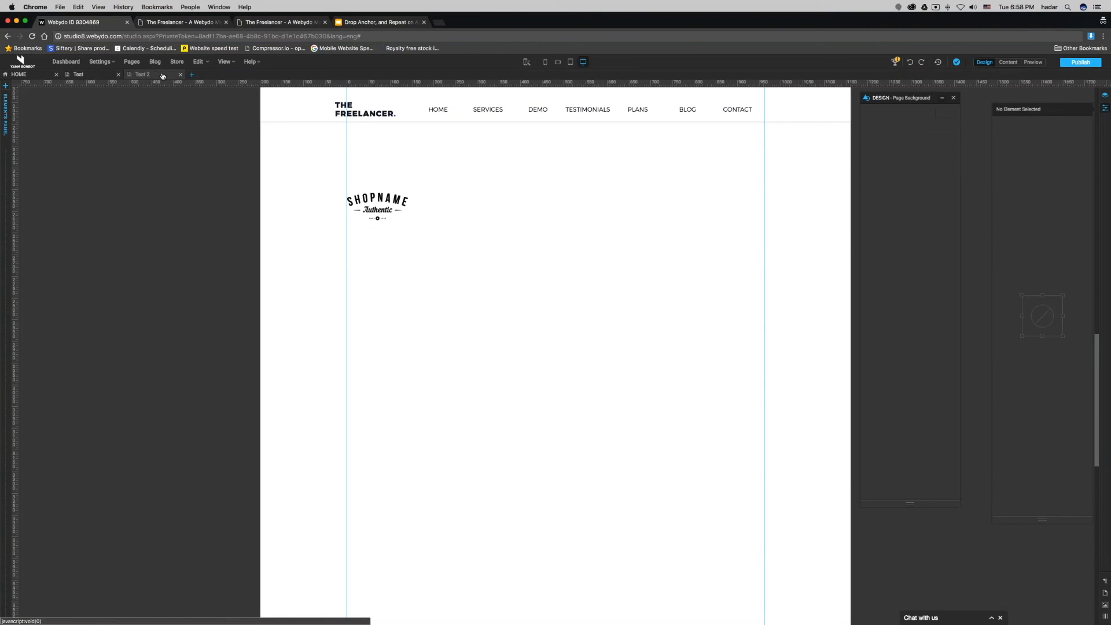
pyautogui.click(395, 207)
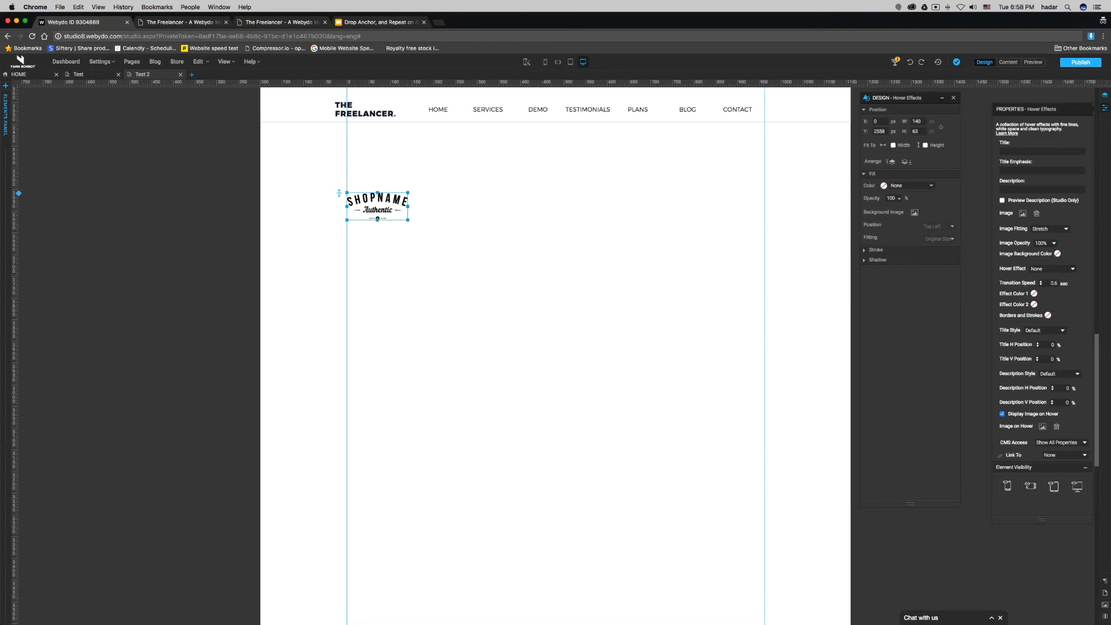
# Give the SHOPNAME logo on the Test page a 5 px solid stroke on all sides
pyautogui.click(88, 78)
pyautogui.click(376, 213)
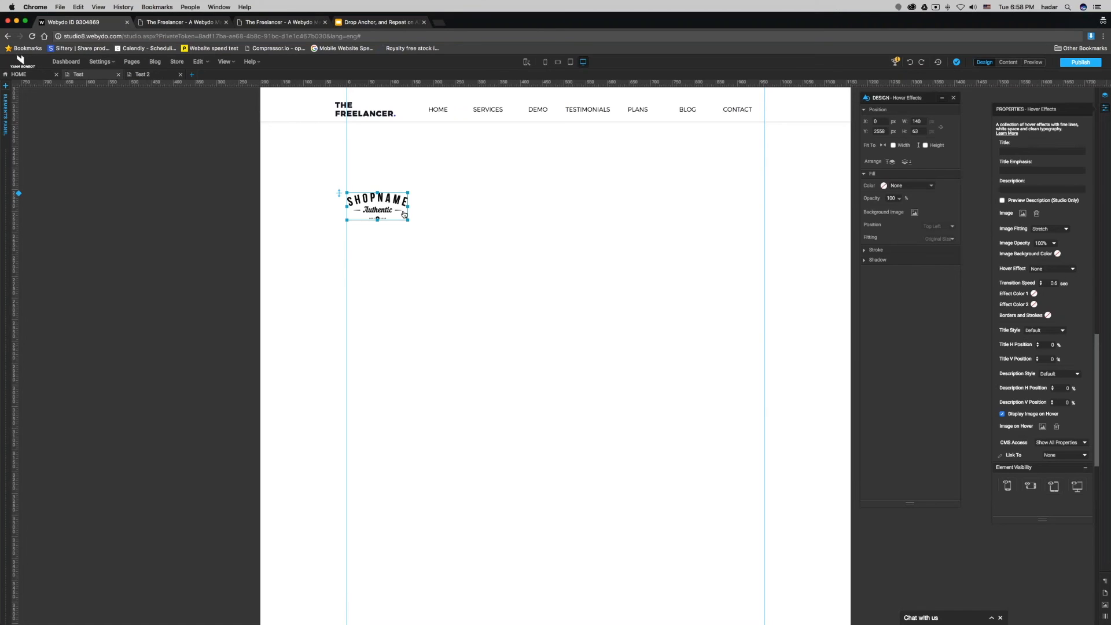
pyautogui.click(874, 249)
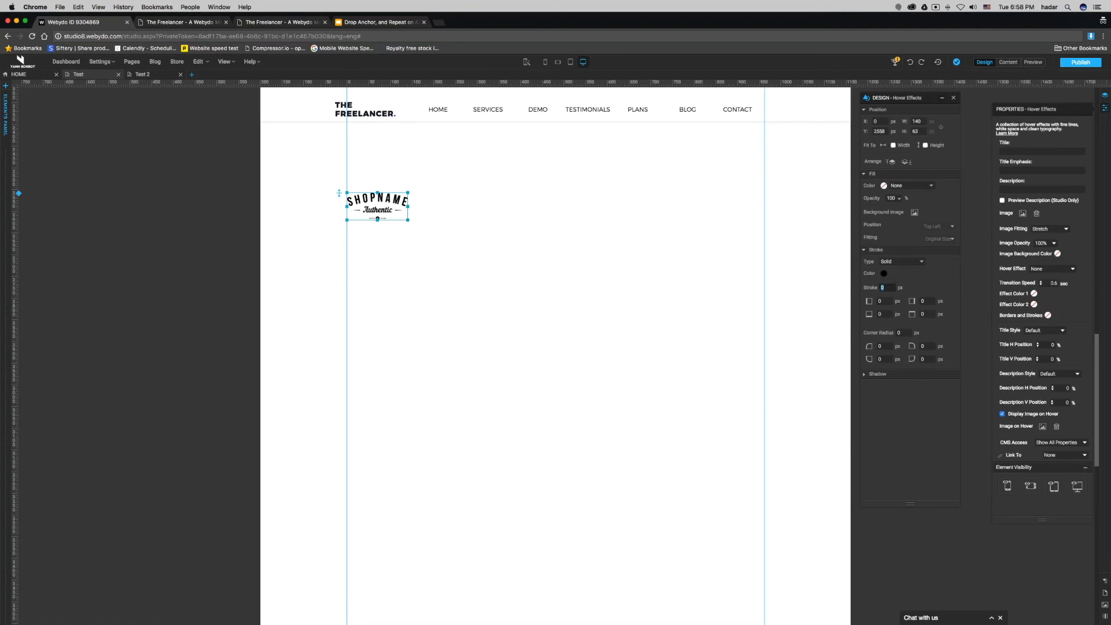
pyautogui.click(584, 327)
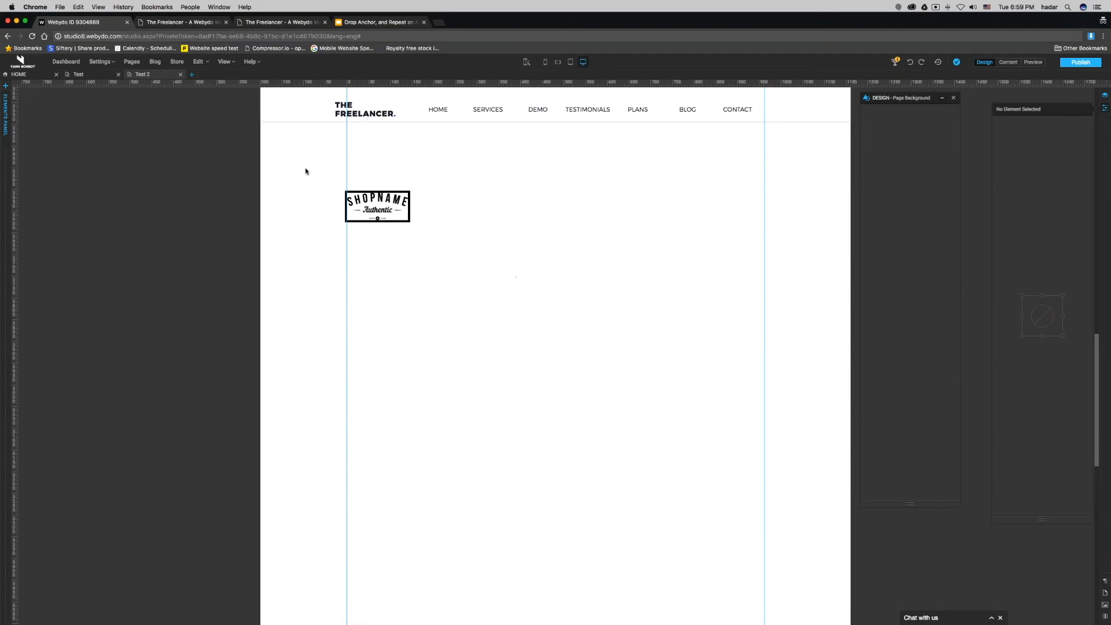
pyautogui.click(408, 216)
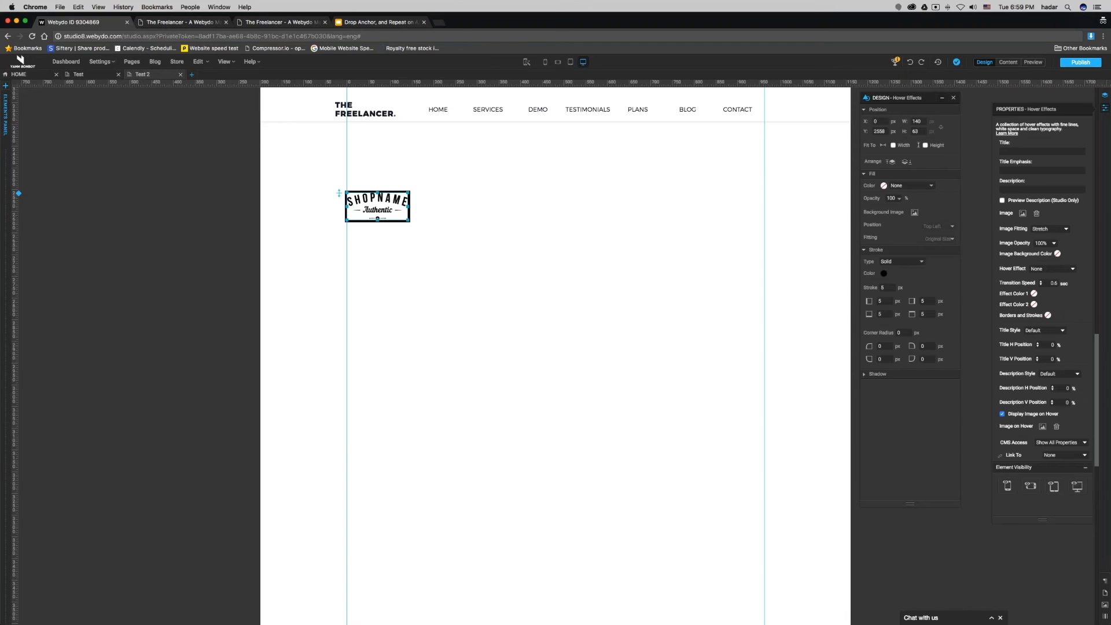
pyautogui.click(1061, 455)
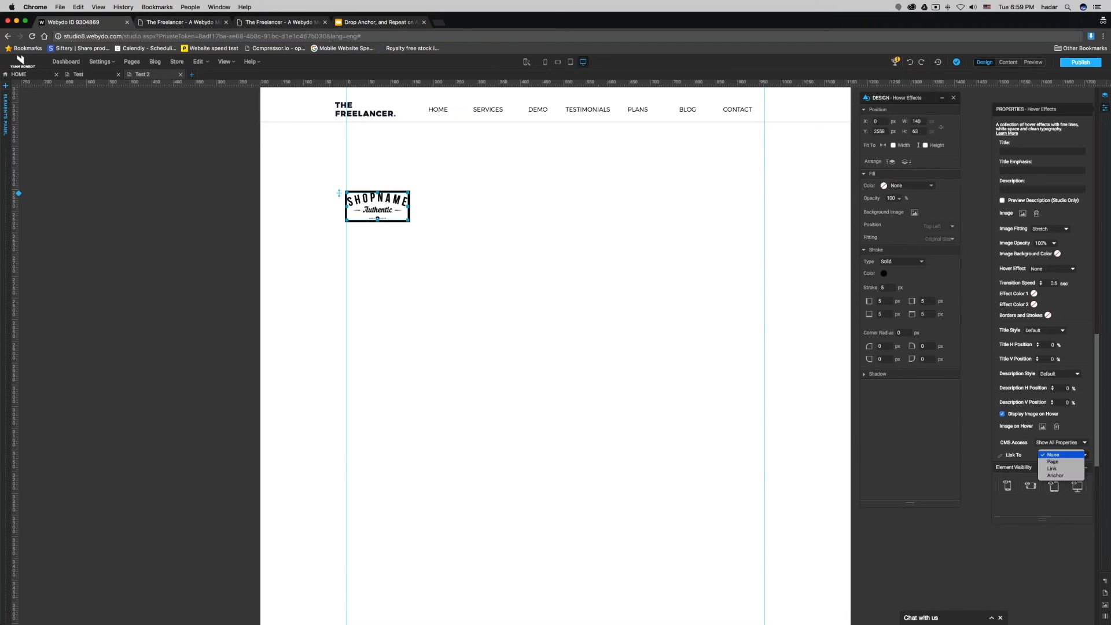
pyautogui.click(1053, 455)
pyautogui.click(1035, 465)
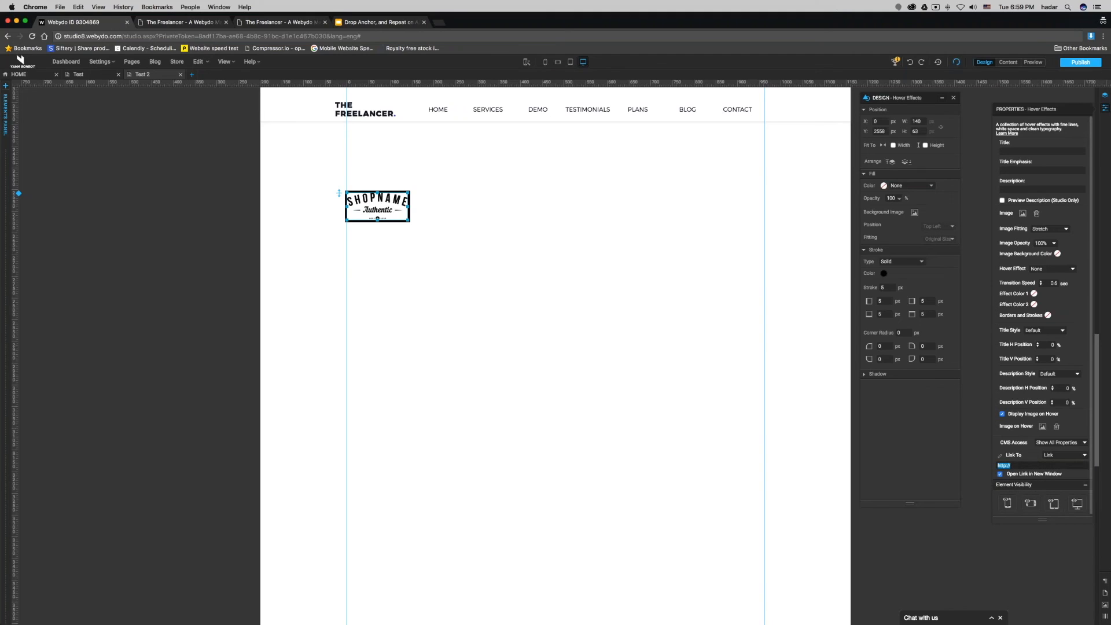
pyautogui.write('w')
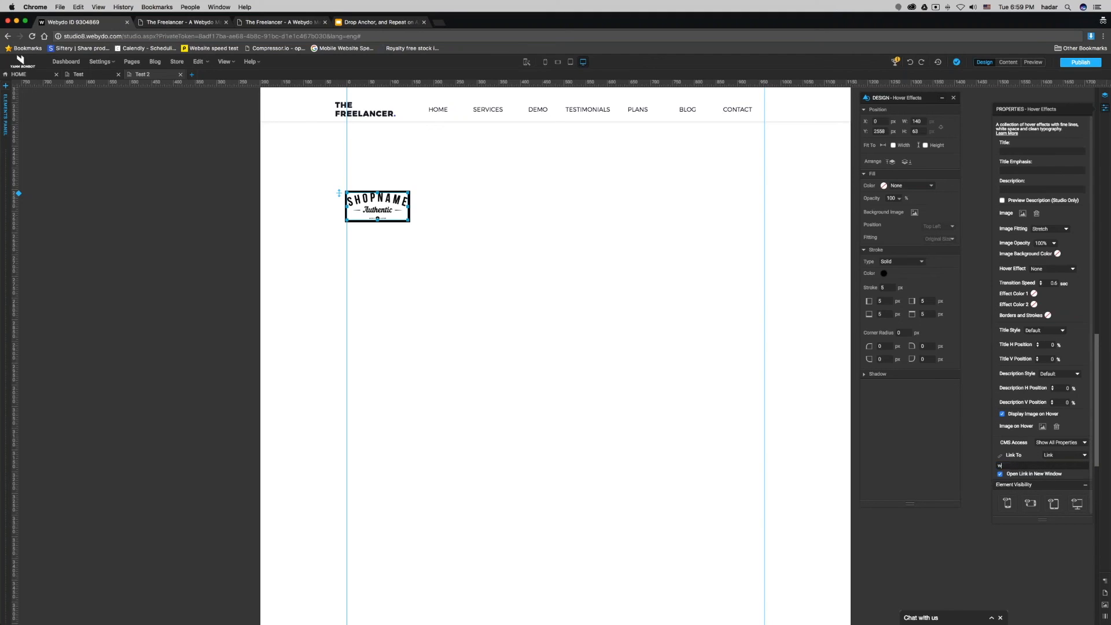
pyautogui.write('ww.youtube.com')
pyautogui.press('Return')
pyautogui.click(91, 77)
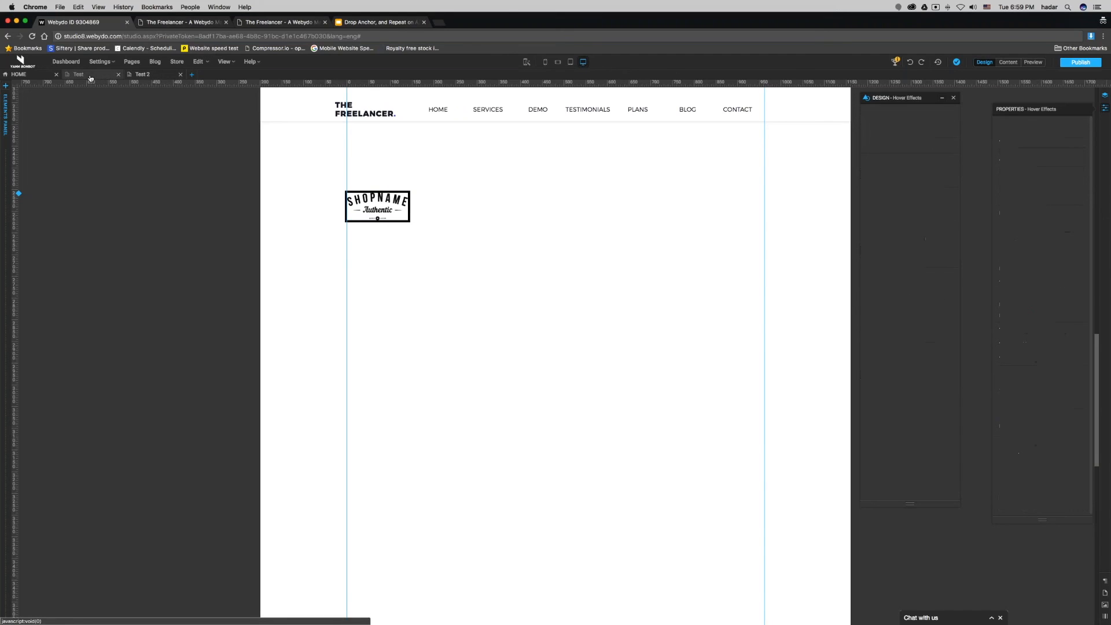
pyautogui.click(363, 207)
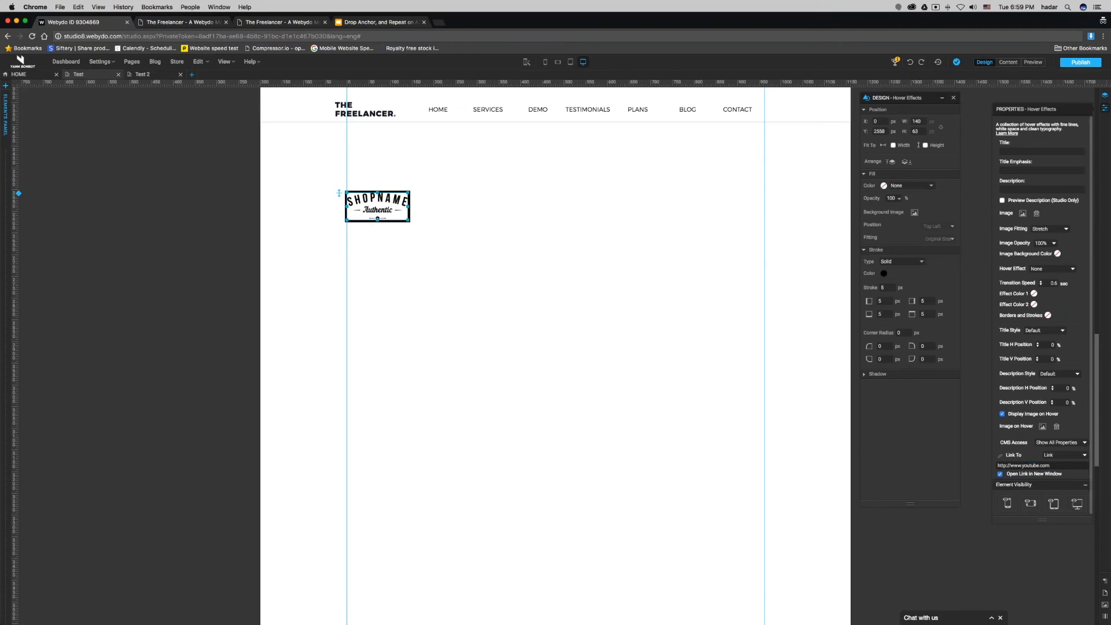
pyautogui.moveTo(1022, 465); pyautogui.dragTo(1050, 465)
pyautogui.write('facebook.com')
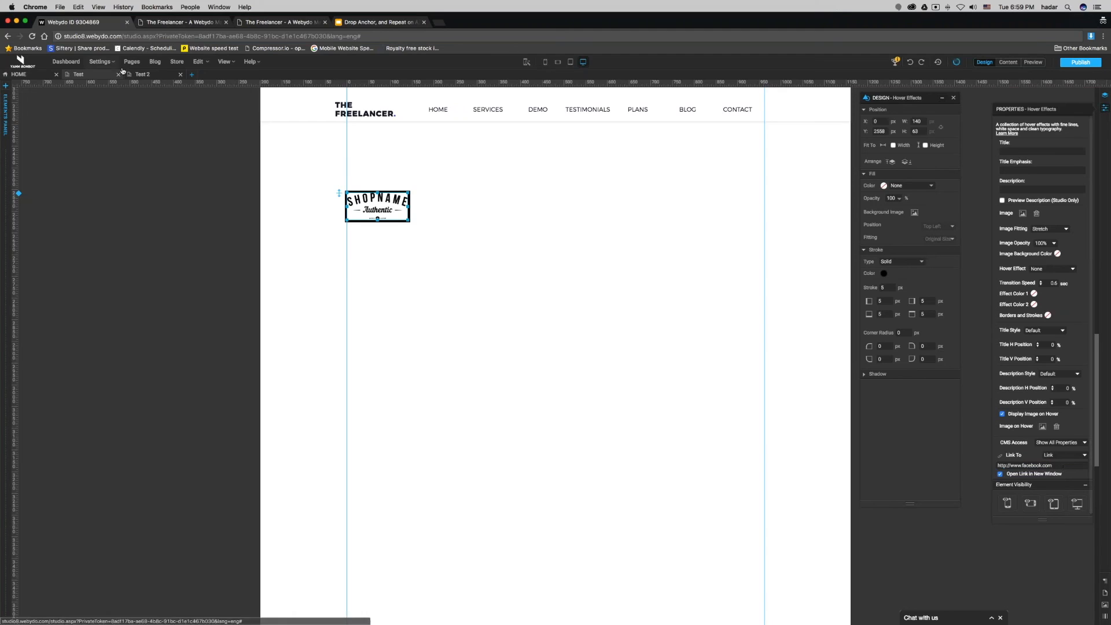
pyautogui.click(142, 75)
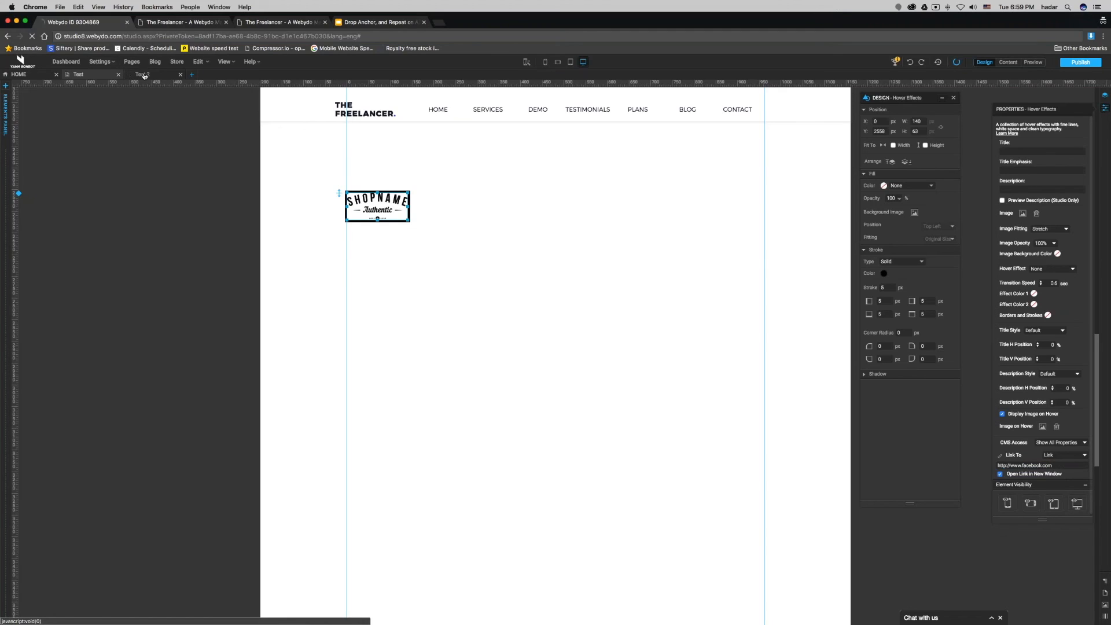
pyautogui.click(399, 203)
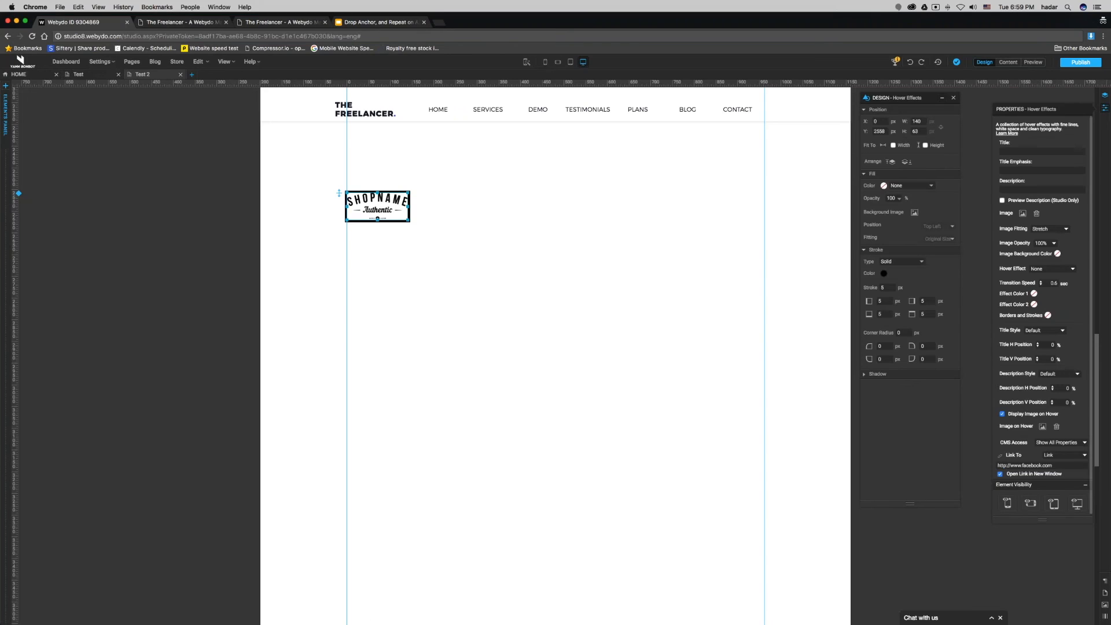
# Duplicate the SHOPNAME logo on the Test page and place the duplicate below the original, at about X 28, Y 2687 px
pyautogui.click(96, 75)
pyautogui.click(403, 211)
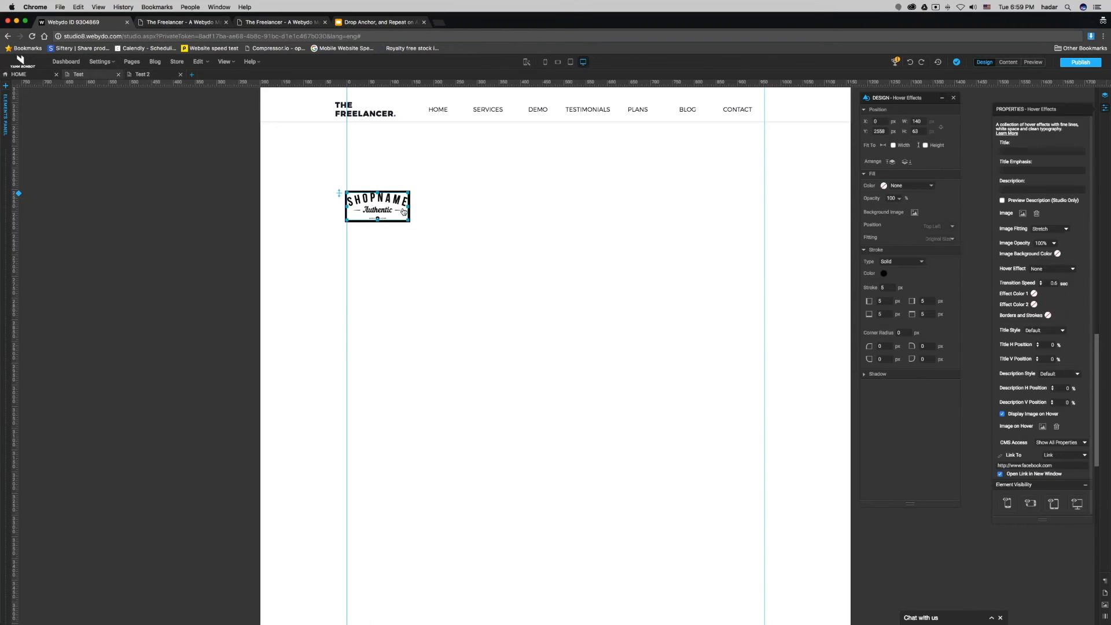
pyautogui.rightClick(403, 212)
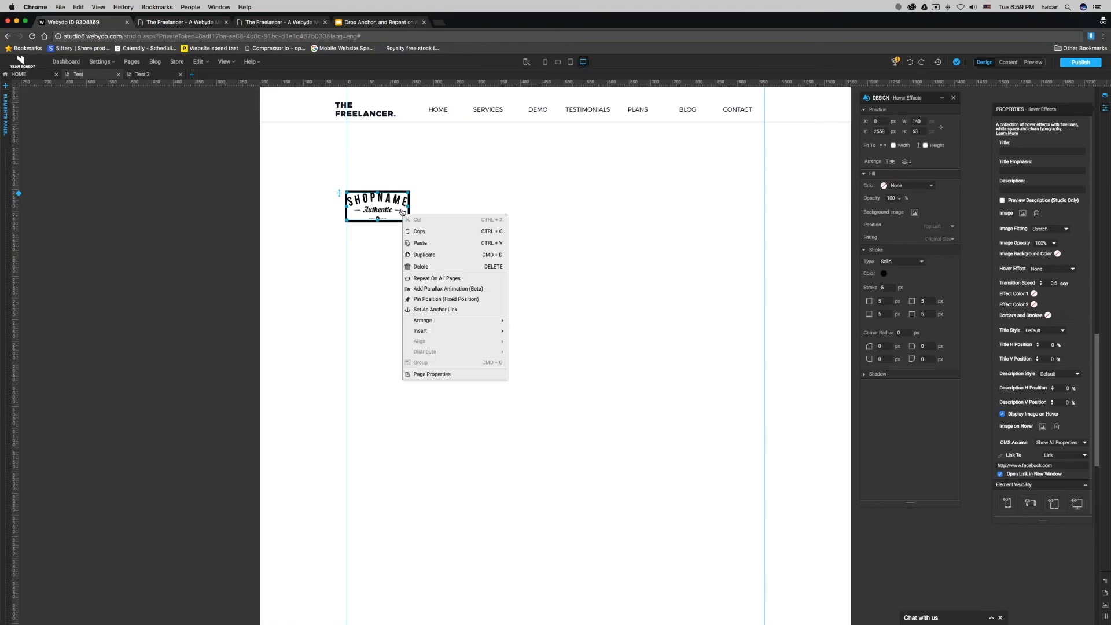
pyautogui.click(422, 255)
pyautogui.moveTo(445, 229); pyautogui.dragTo(398, 267)
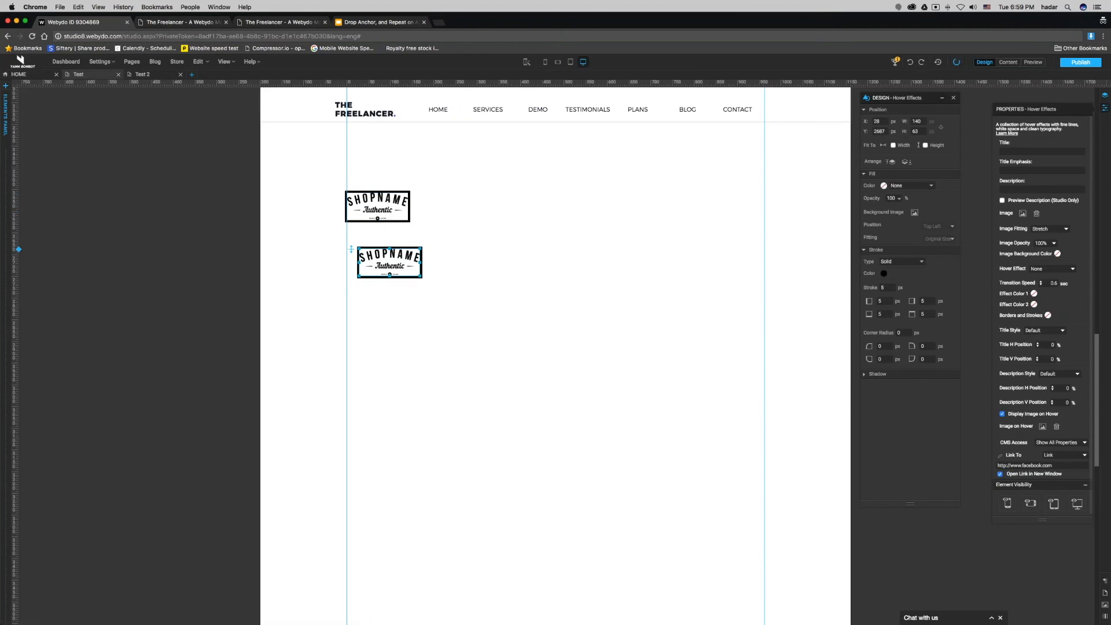
# Stop the duplicated SHOPNAME logo from repeating by unselecting every page in its repeat settings and saving
pyautogui.rightClick(398, 267)
pyautogui.click(416, 330)
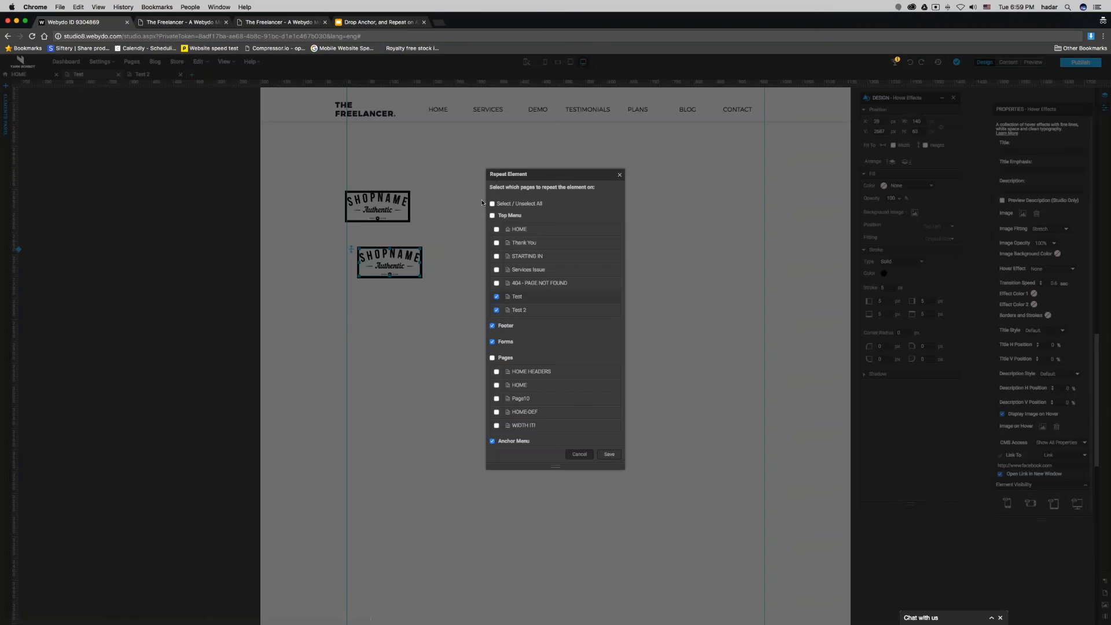
pyautogui.click(492, 203)
pyautogui.click(492, 203)
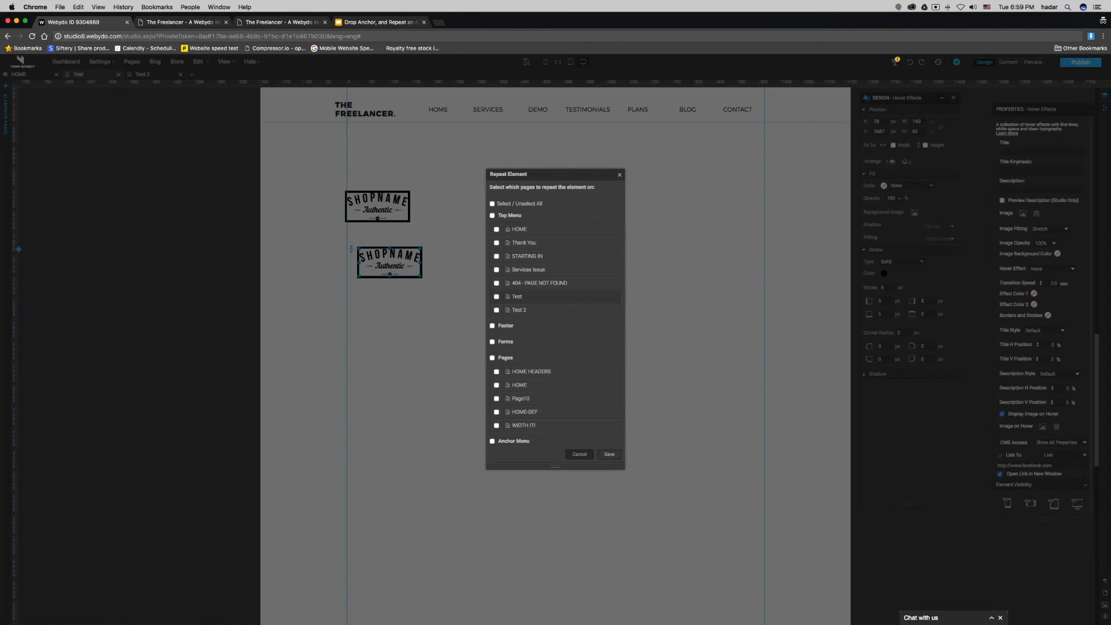
pyautogui.click(609, 457)
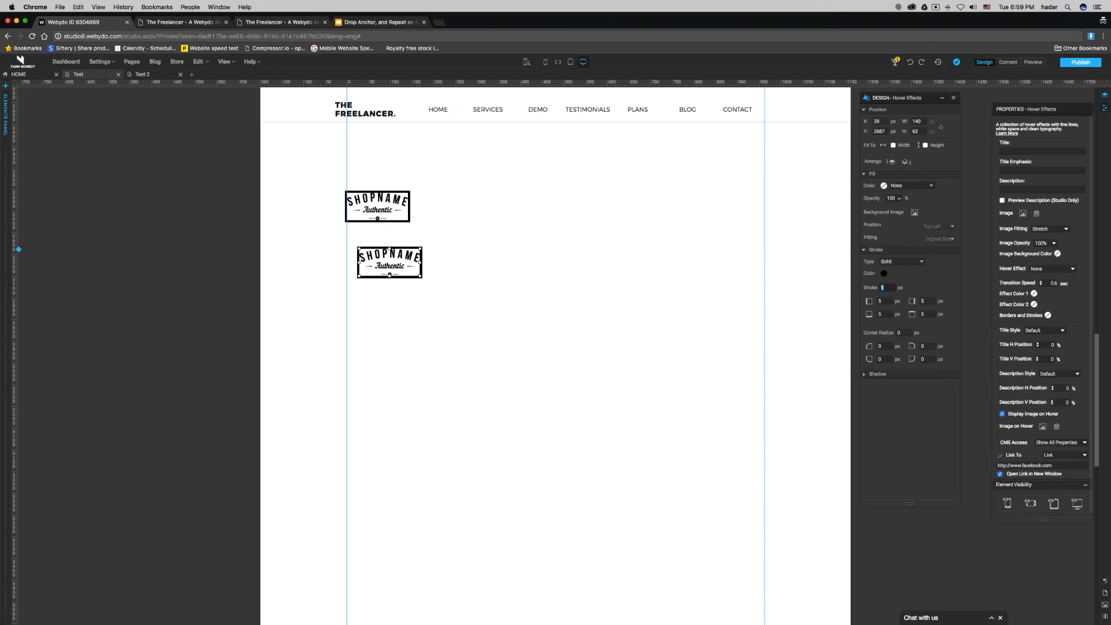
# Set the duplicated logo's stroke to 0 px and move it against the left vertical guide, at about X 0, Y 2728 px
pyautogui.press('Return')
pyautogui.click(688, 316)
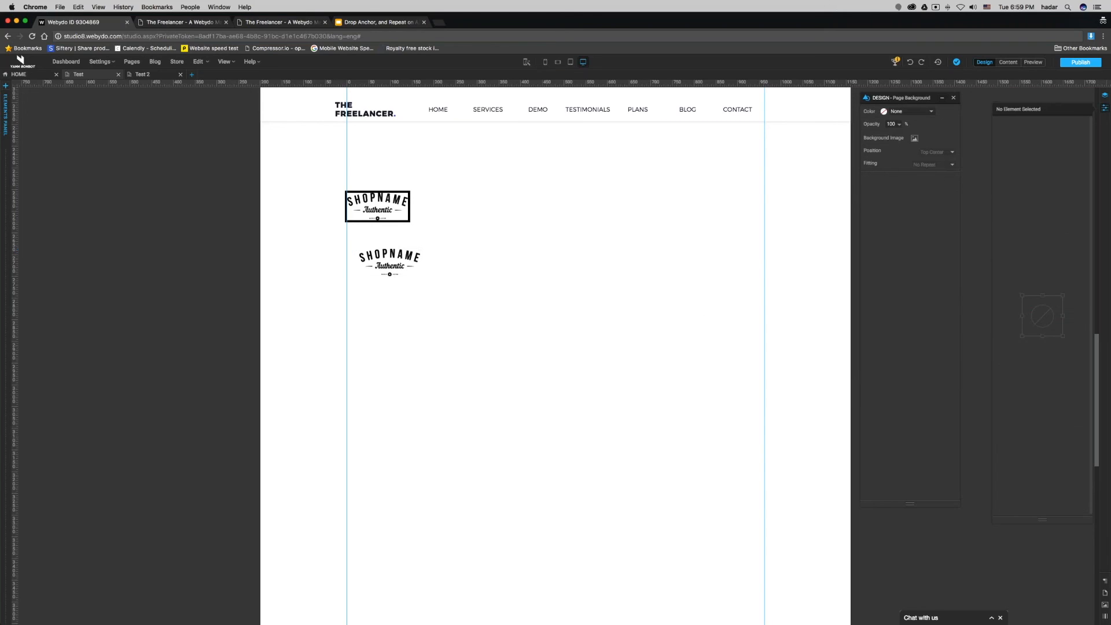
pyautogui.moveTo(389, 266); pyautogui.dragTo(376, 283)
# Copy the strokeless SHOPNAME logo onto the Test 2 page at about X 0, Y 2728 px, and examine its link address
pyautogui.rightClick(377, 283)
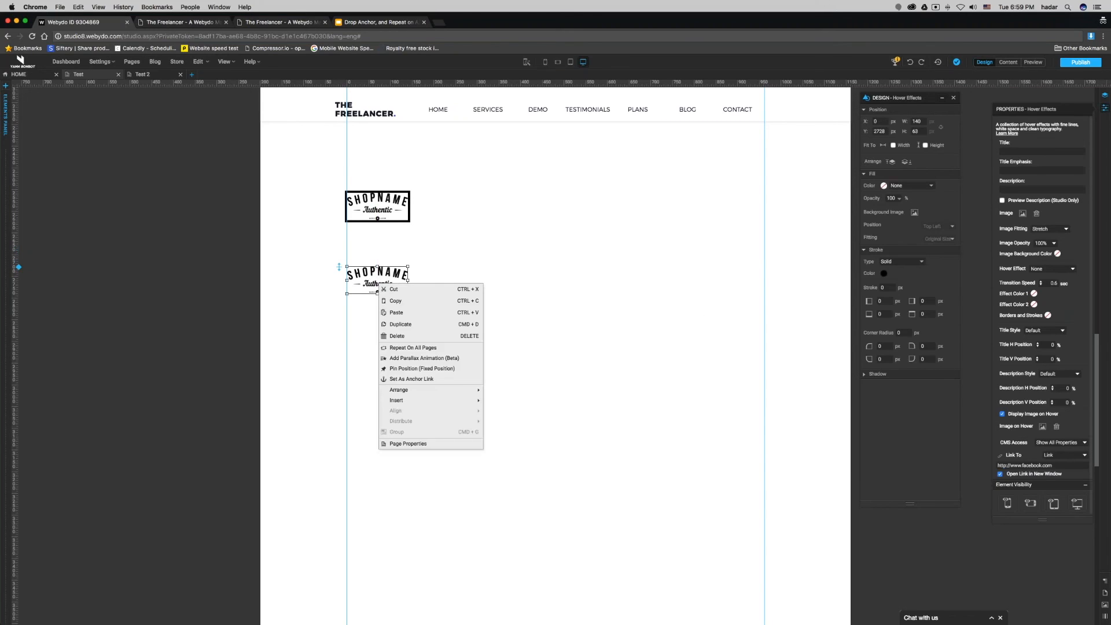
pyautogui.click(388, 301)
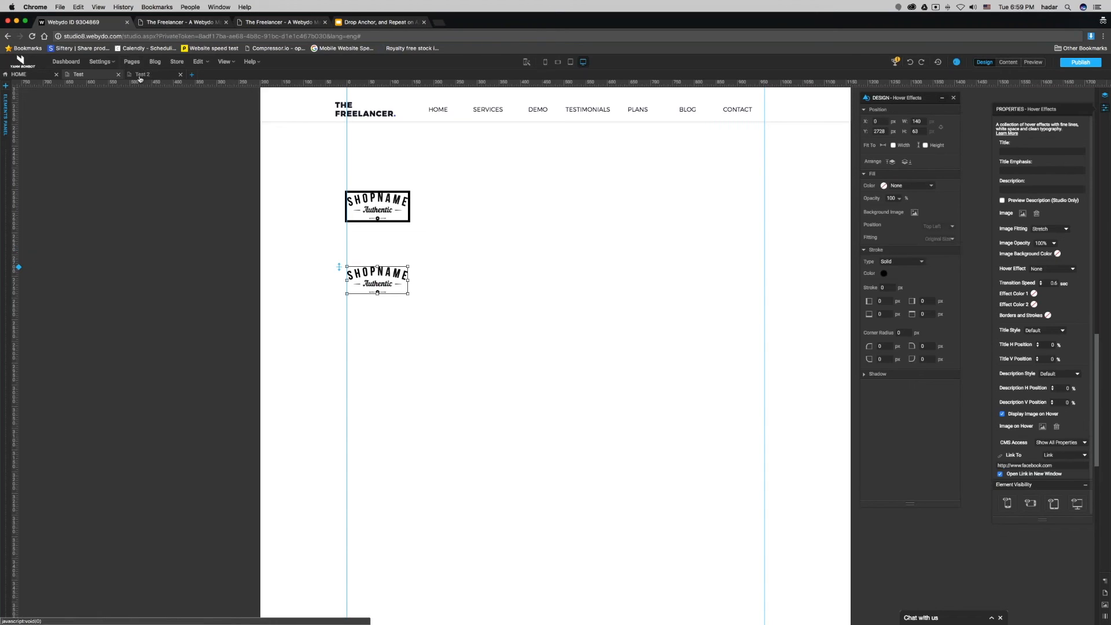
pyautogui.press('Delete')
pyautogui.rightClick(366, 278)
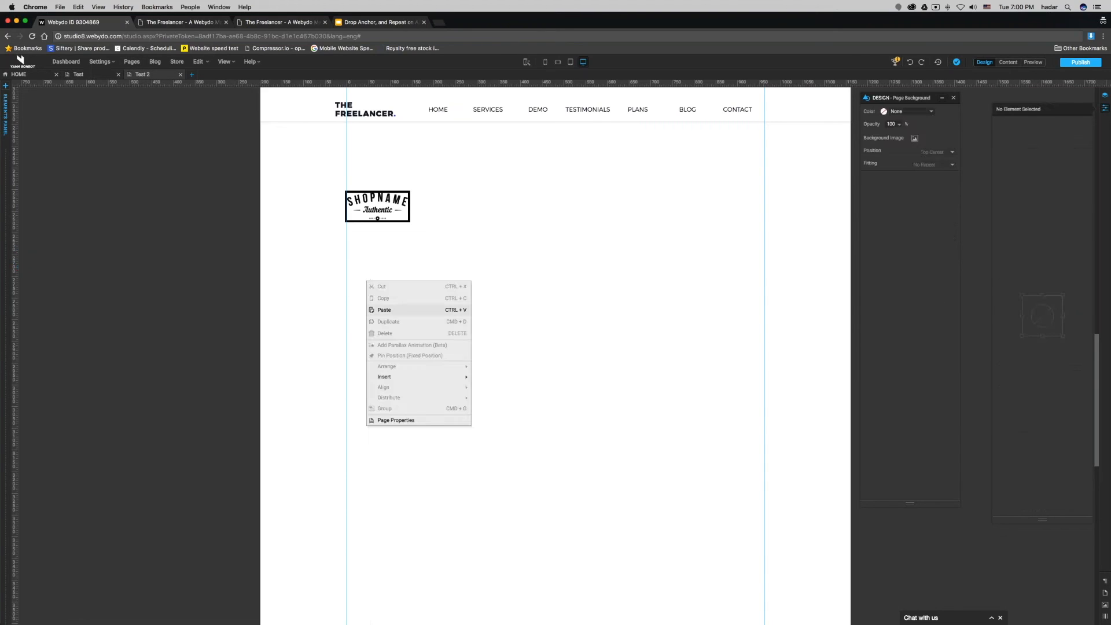
pyautogui.click(381, 311)
pyautogui.moveTo(394, 291); pyautogui.dragTo(375, 280)
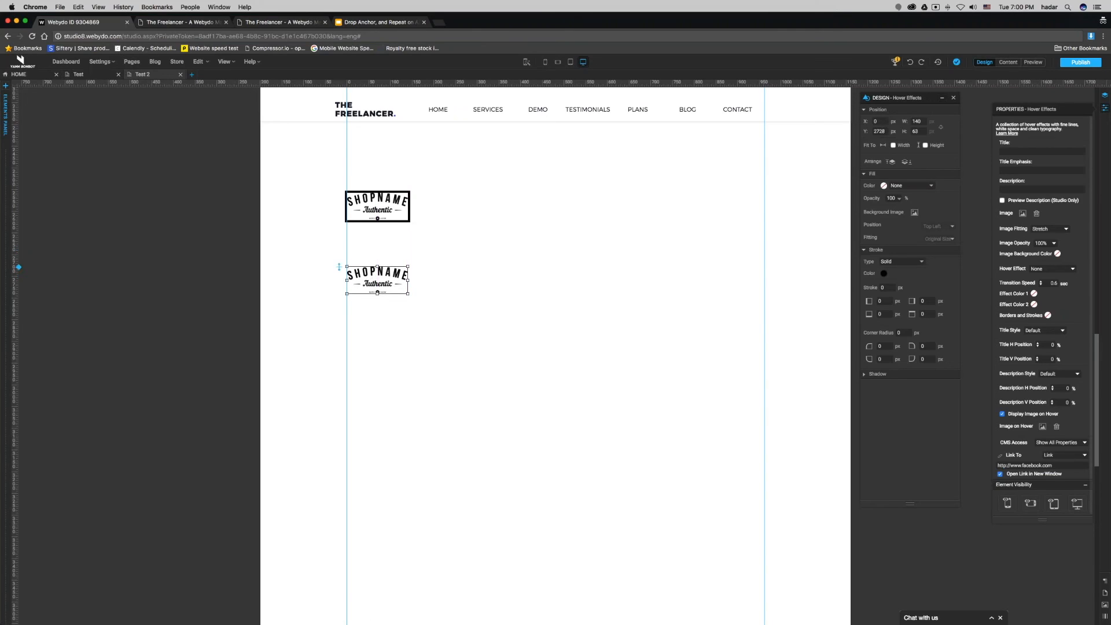
pyautogui.moveTo(1056, 465); pyautogui.dragTo(982, 461)
pyautogui.click(82, 75)
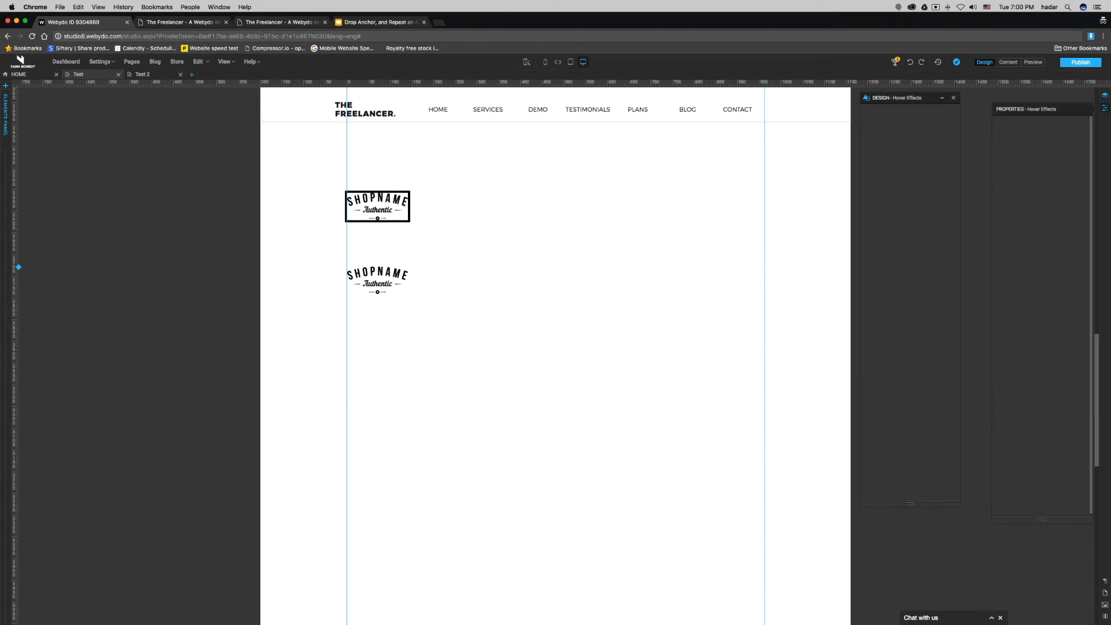
pyautogui.click(384, 284)
pyautogui.tripleClick(1025, 465)
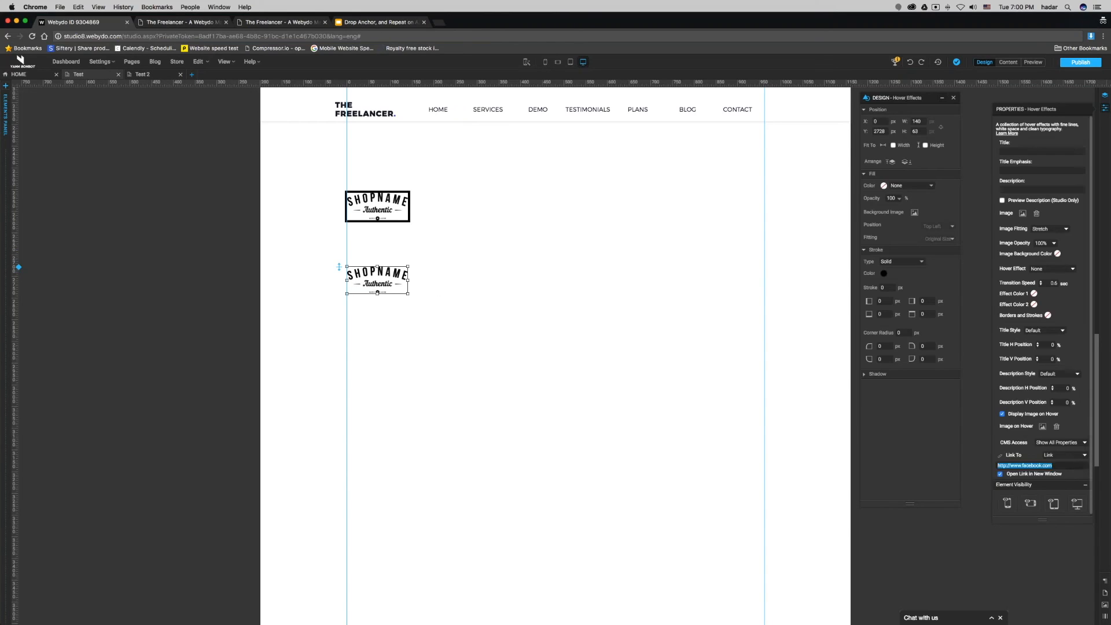
pyautogui.write('www.youtub')
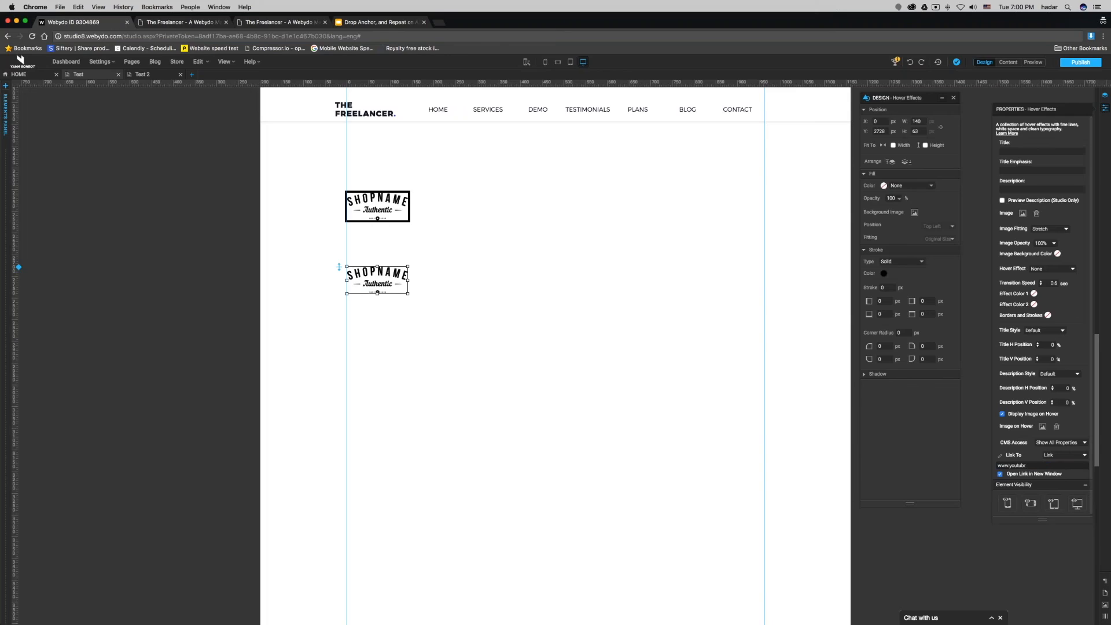
pyautogui.write('e.com')
pyautogui.press('Return')
# Check the strokeless logo's link on the Test 2 page and move the logo against the right vertical guide, at about X 821, Y 2722 px
pyautogui.click(140, 74)
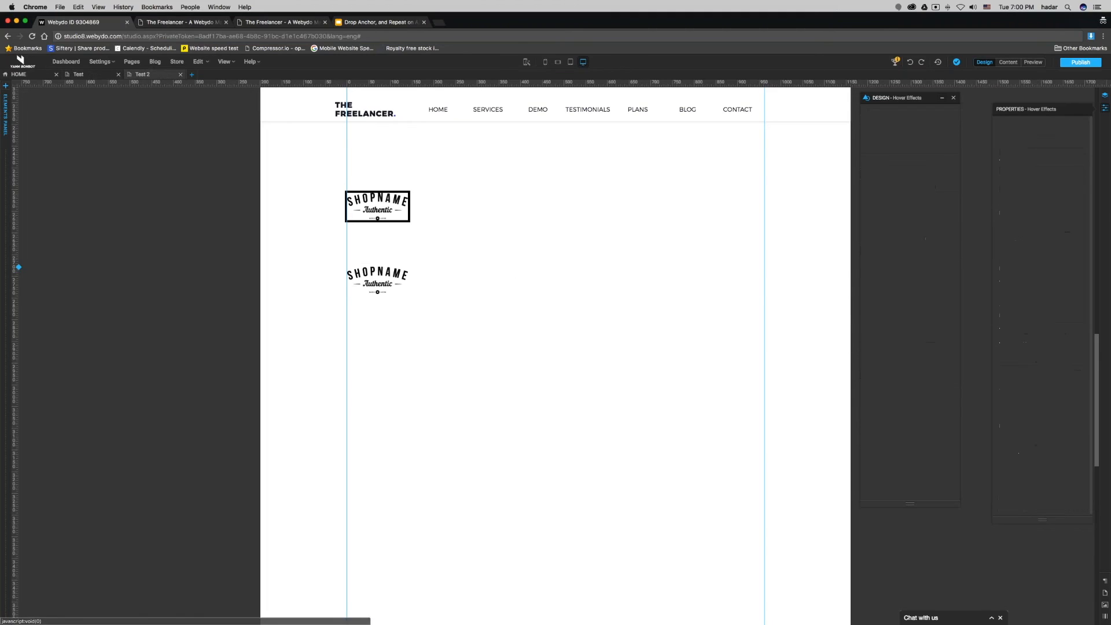
pyautogui.click(370, 272)
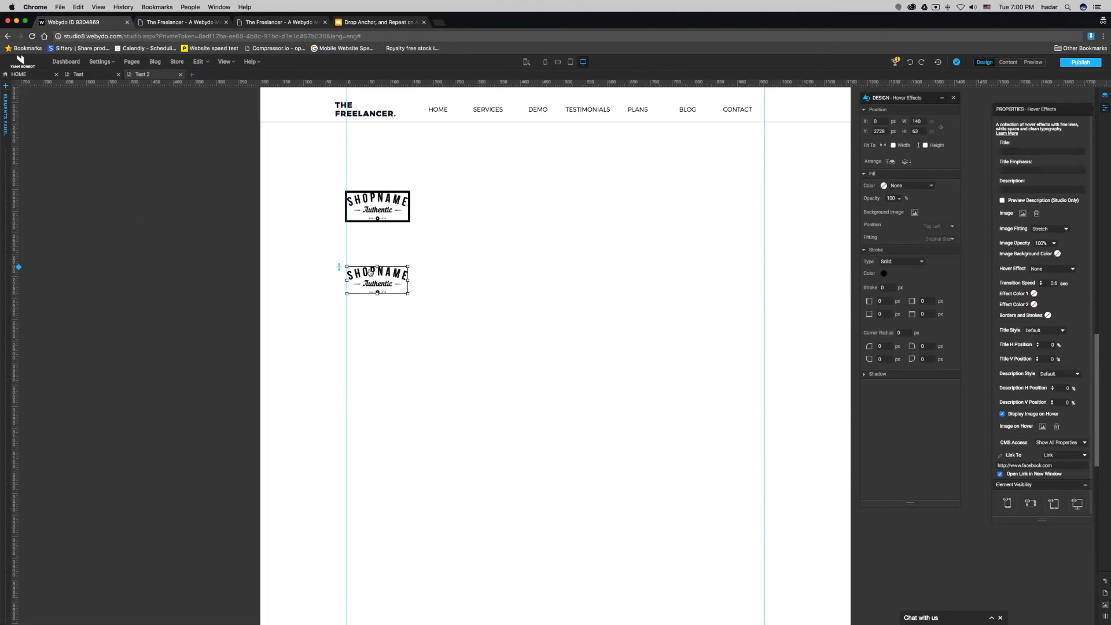
pyautogui.moveTo(385, 281); pyautogui.dragTo(740, 277)
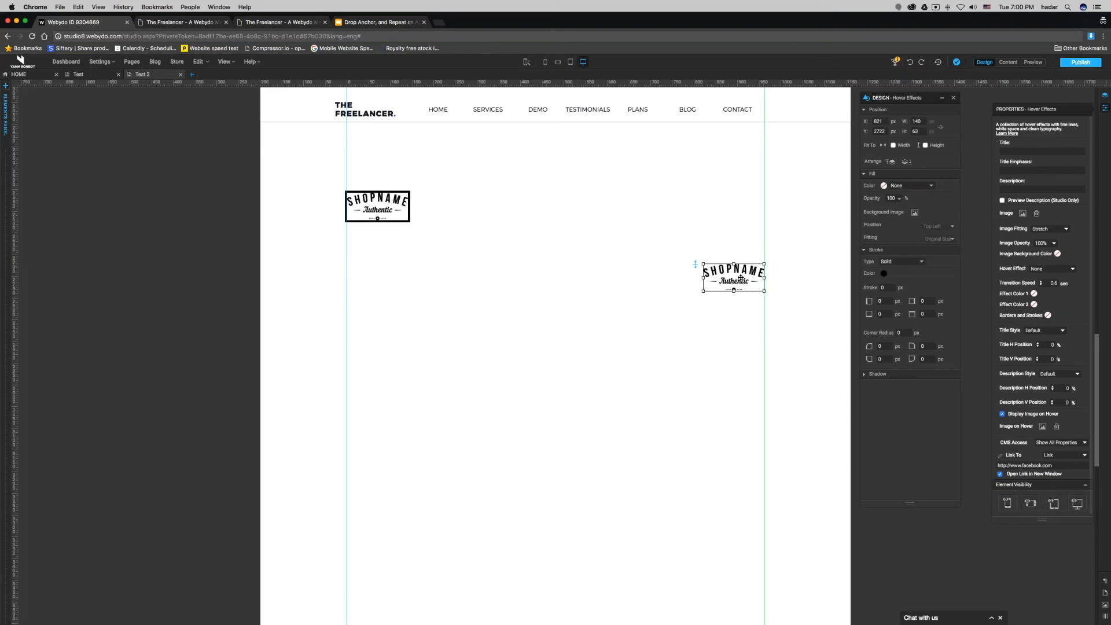
# Move the stroked SHOPNAME logo below the strokeless one on the Test page, and check both logos' positions on Test 2
pyautogui.click(98, 76)
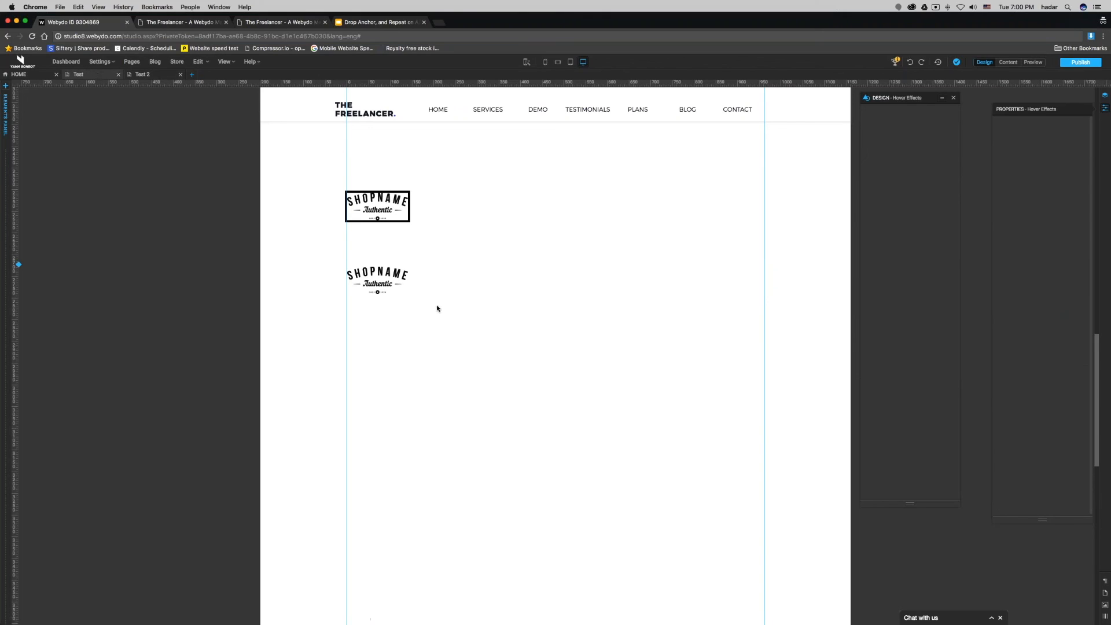
pyautogui.click(383, 205)
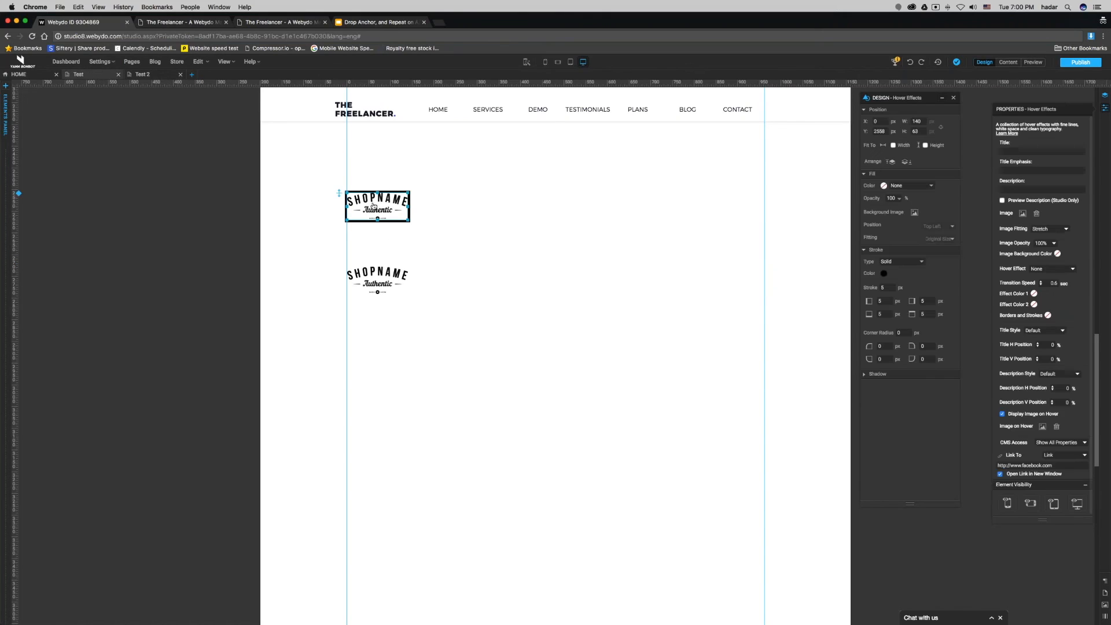
pyautogui.moveTo(383, 206); pyautogui.dragTo(374, 365)
pyautogui.click(377, 280)
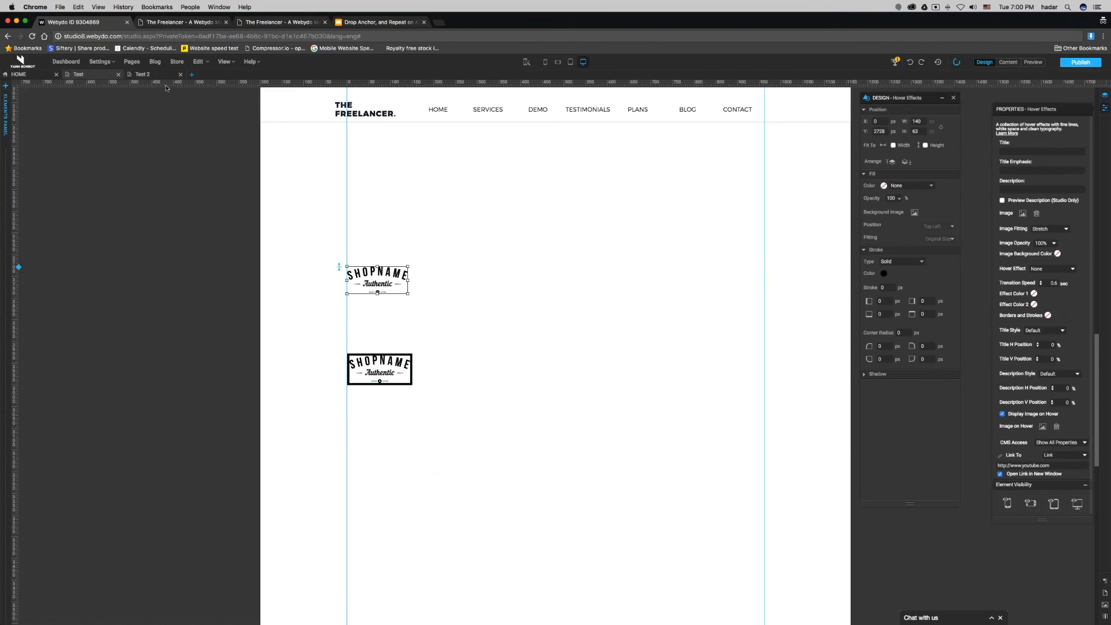
pyautogui.click(146, 77)
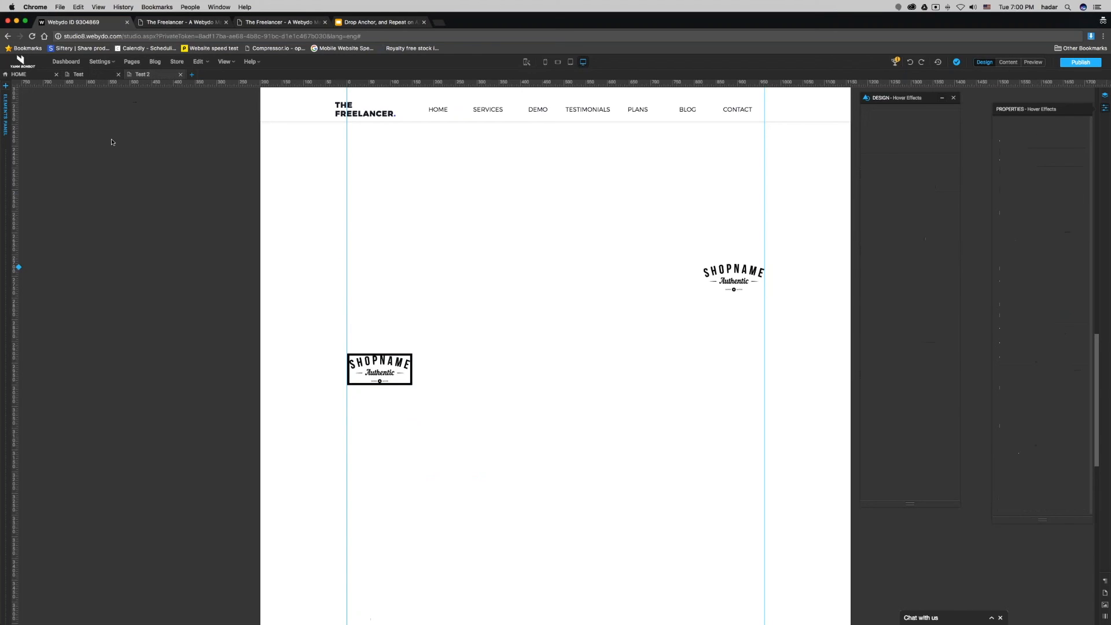